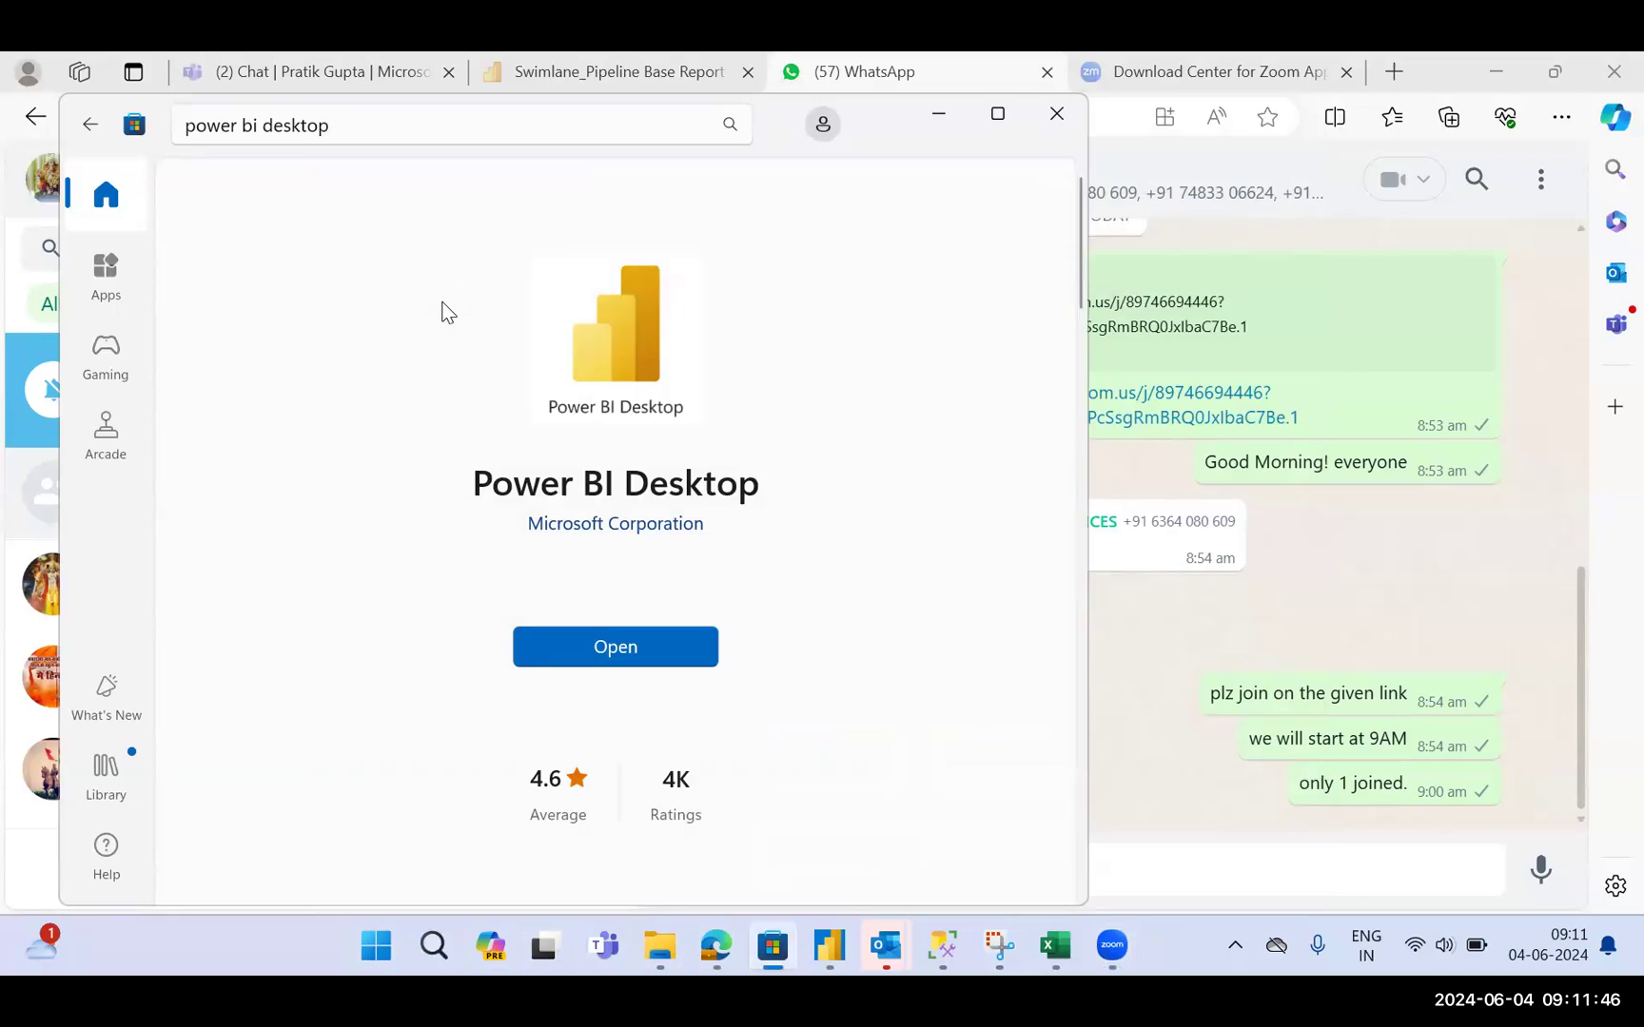
Search the Microsoft Store for "power bi desktop" and view the Power BI Desktop app page
left_click(234, 126)
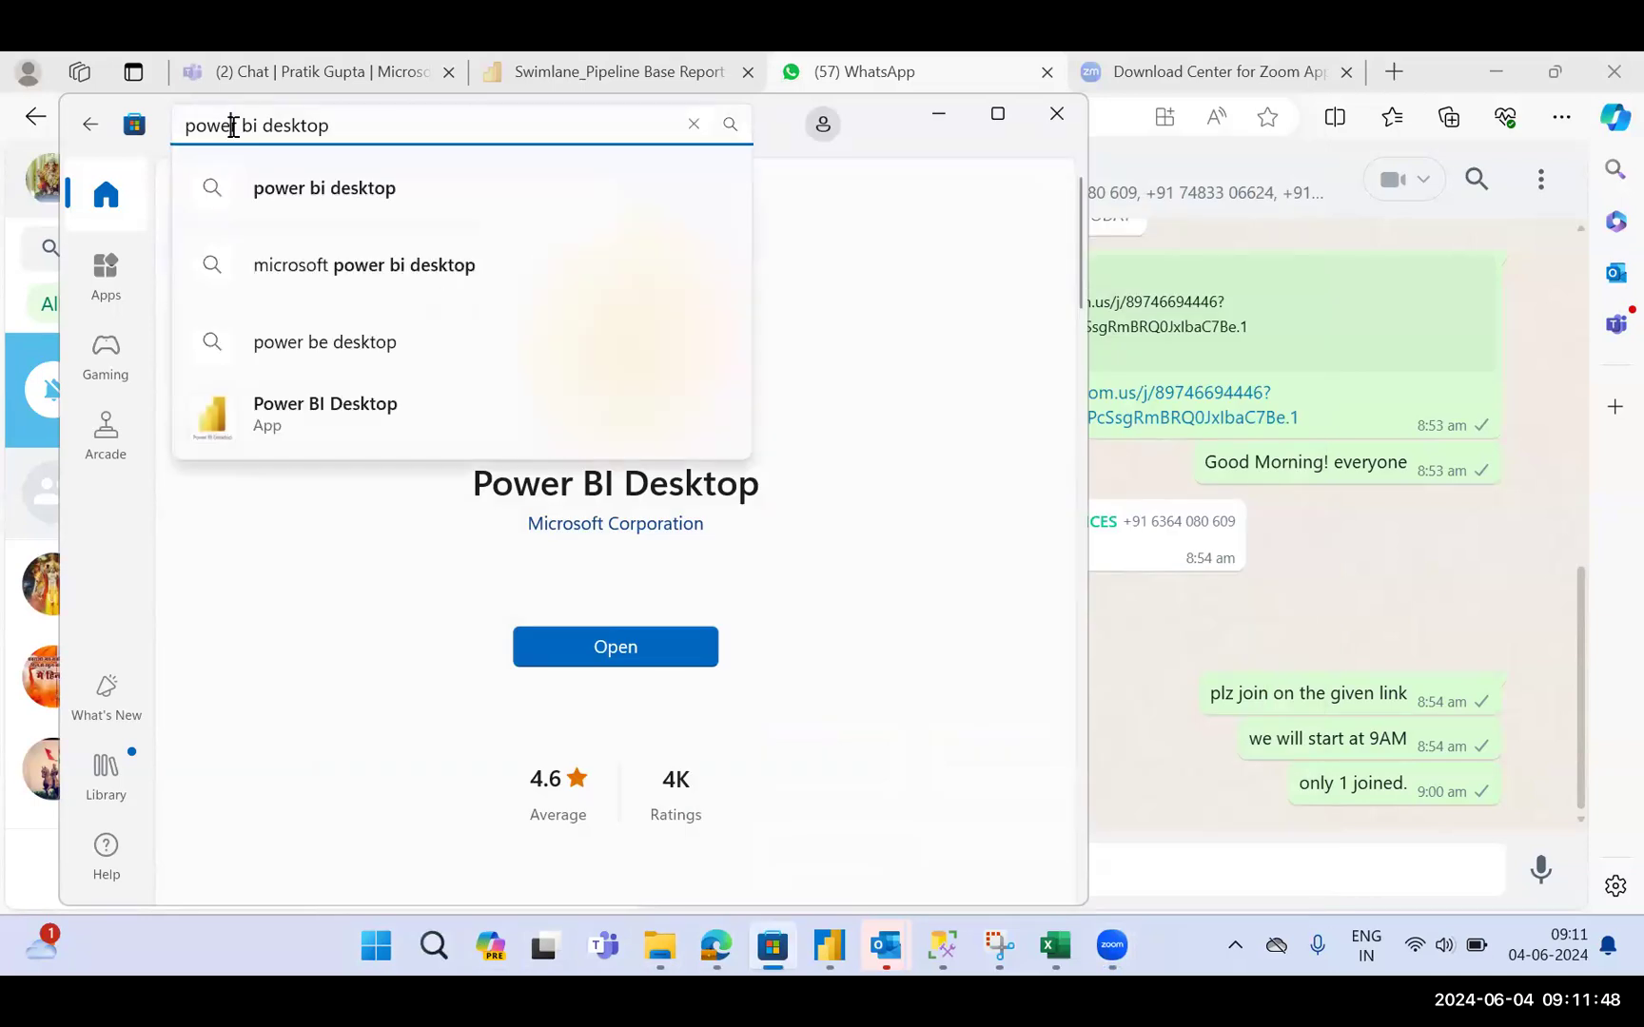
left_click(334, 205)
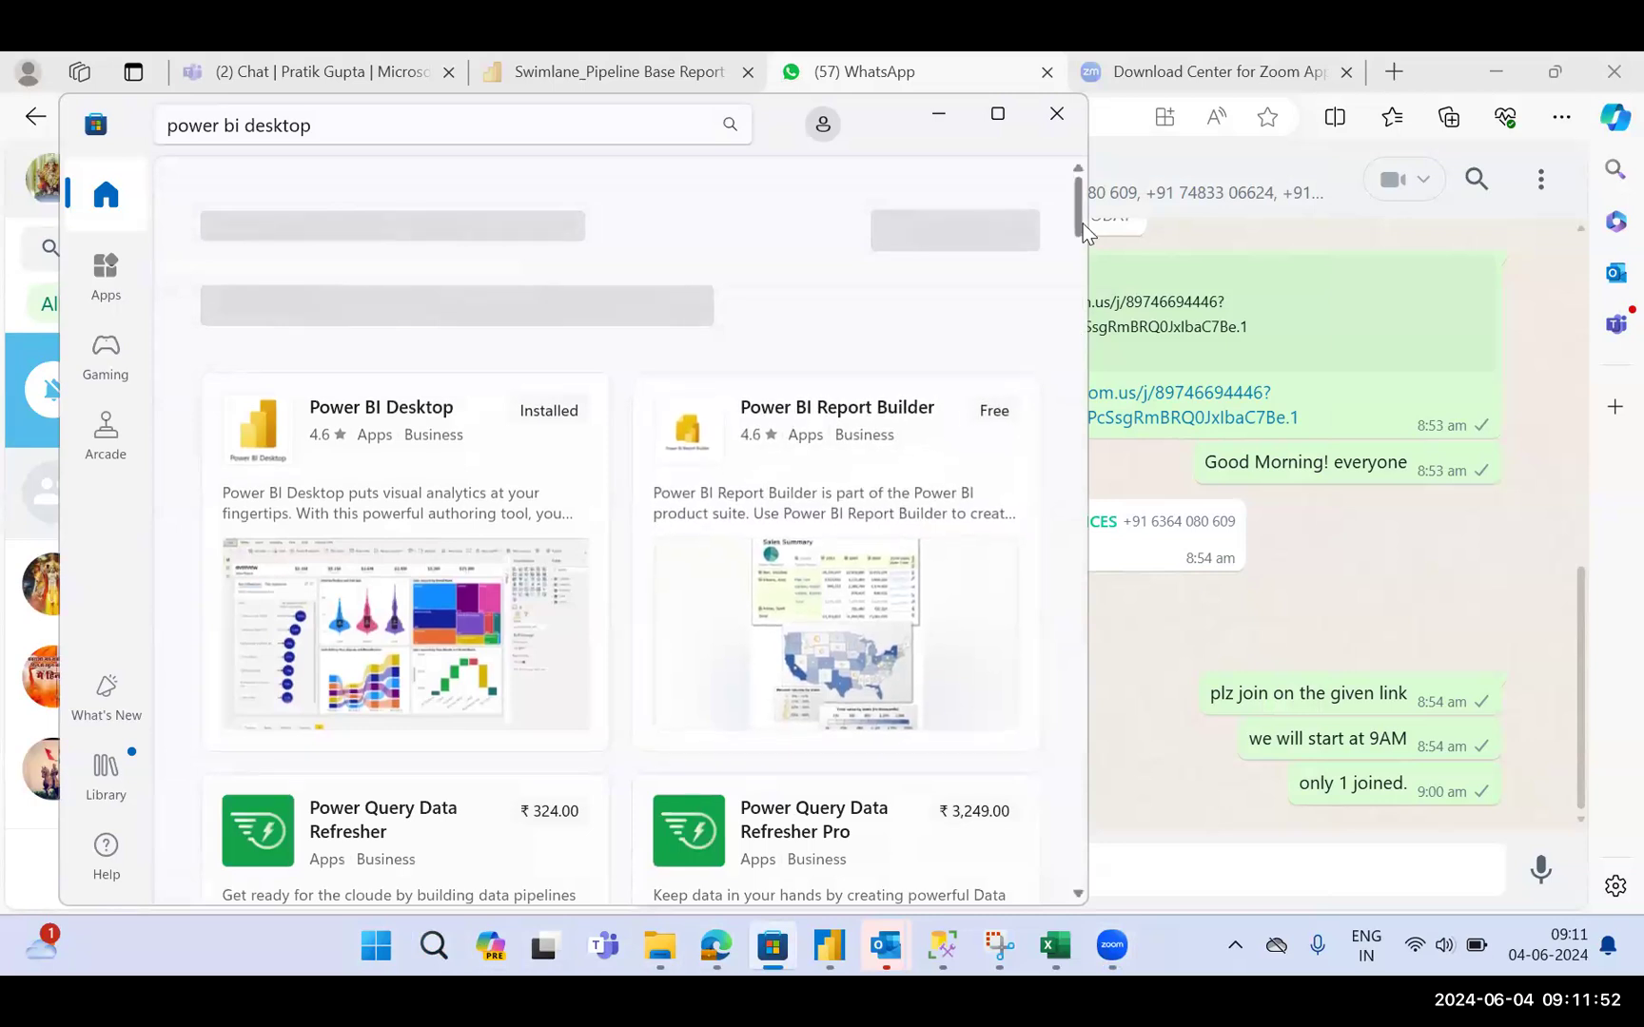
scroll(1087, 243, "down", 3)
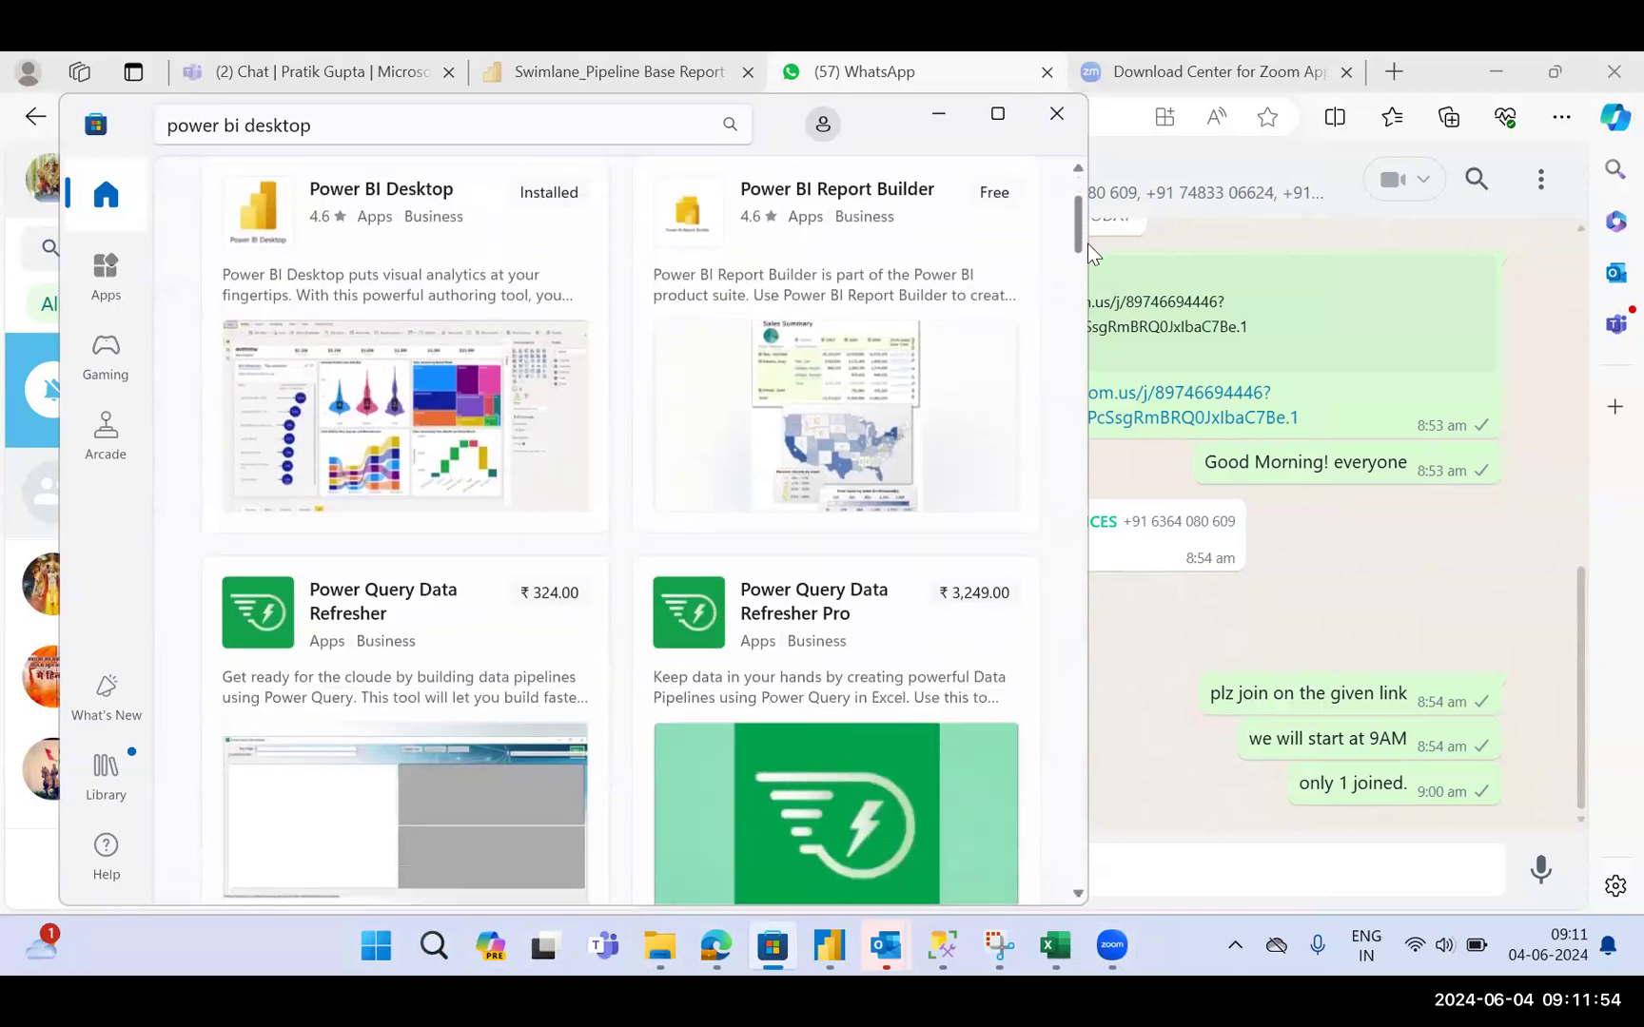
scroll(1088, 243, "up", 3)
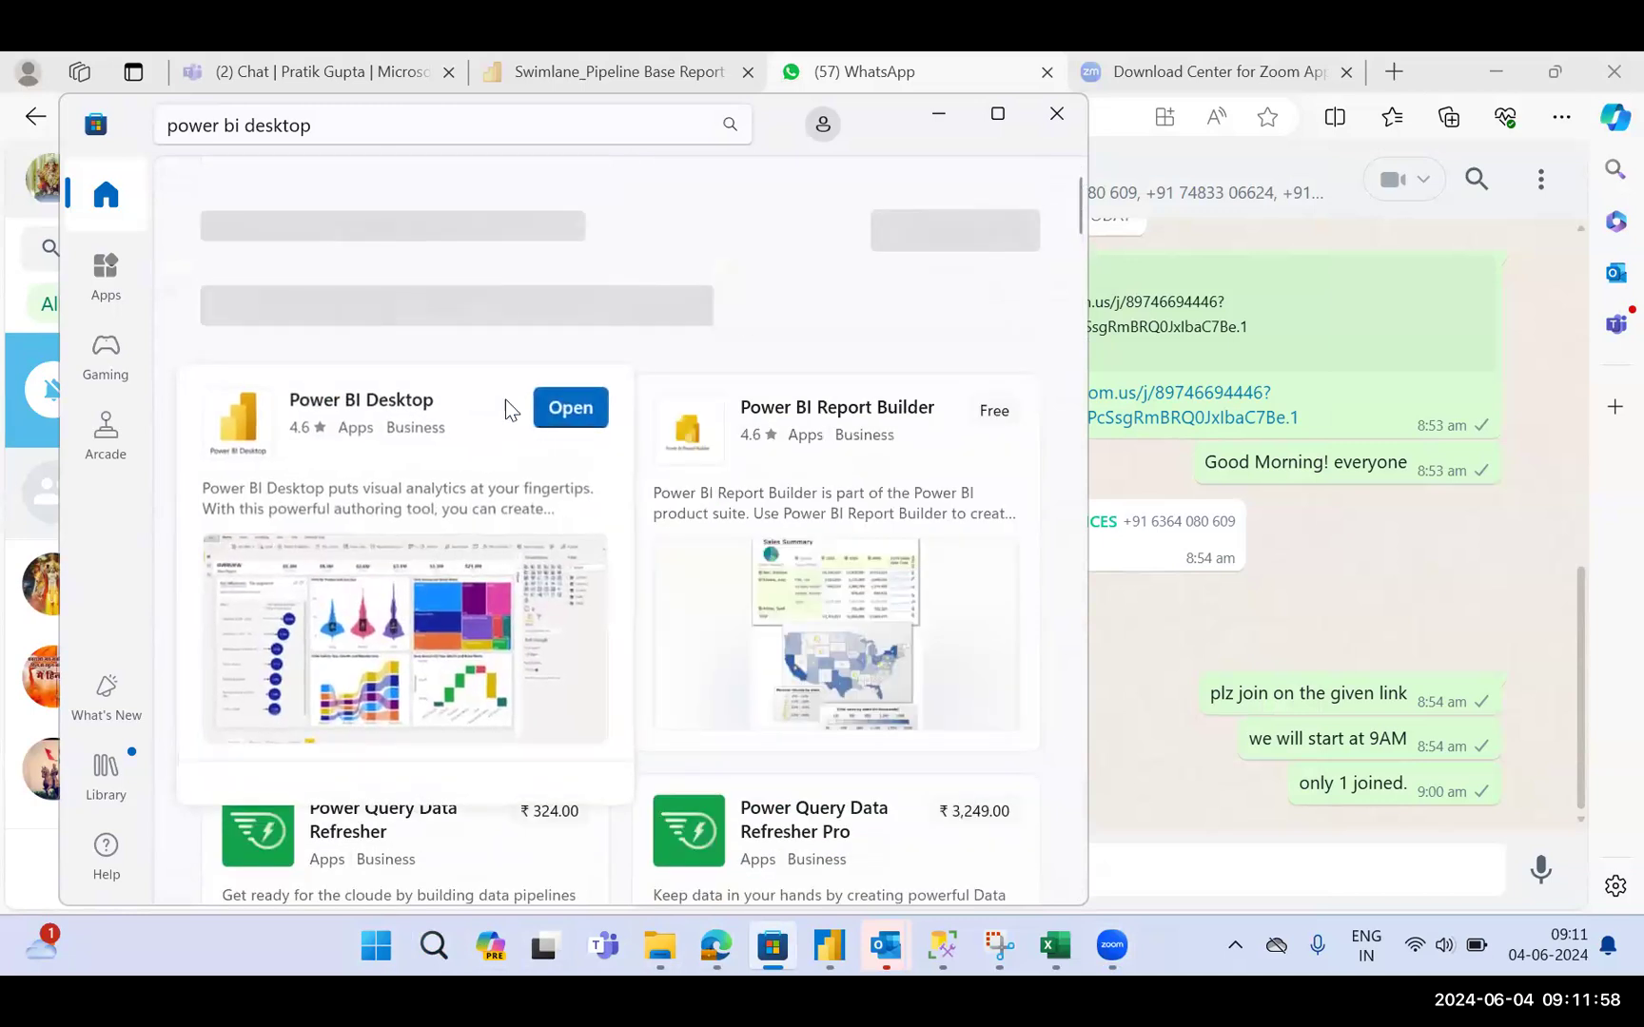
left_click(478, 395)
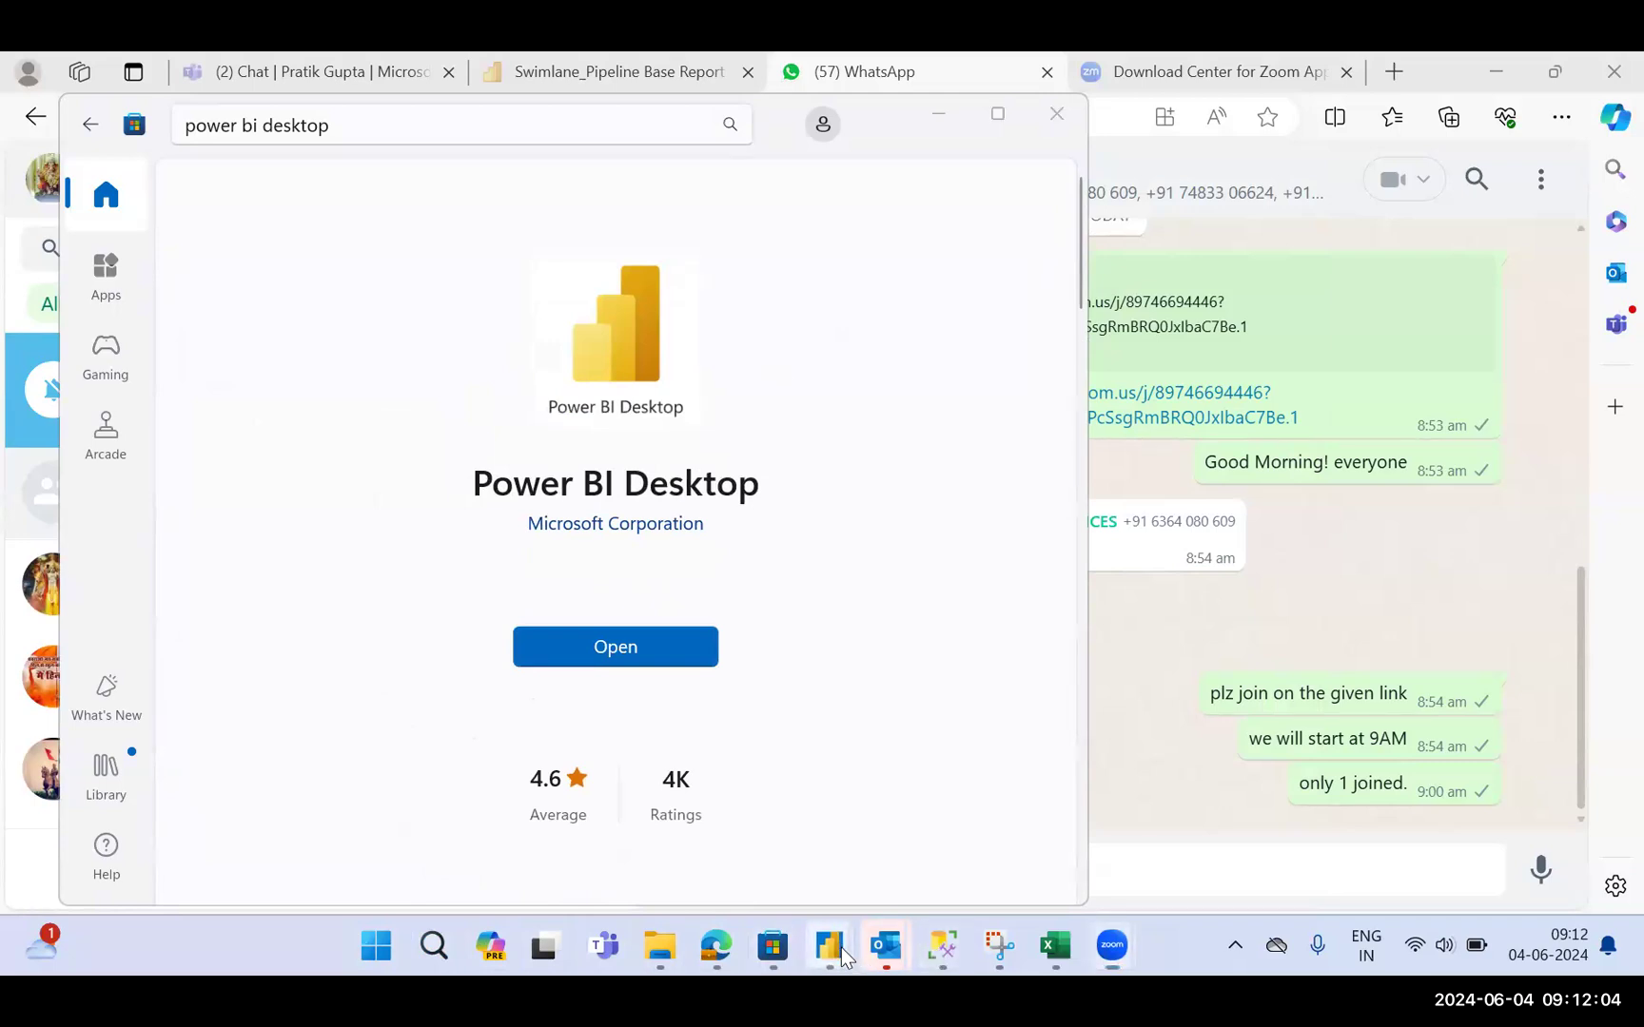
Switch to the untitled Power BI Desktop window and start a blank report
mouse_move(804, 958)
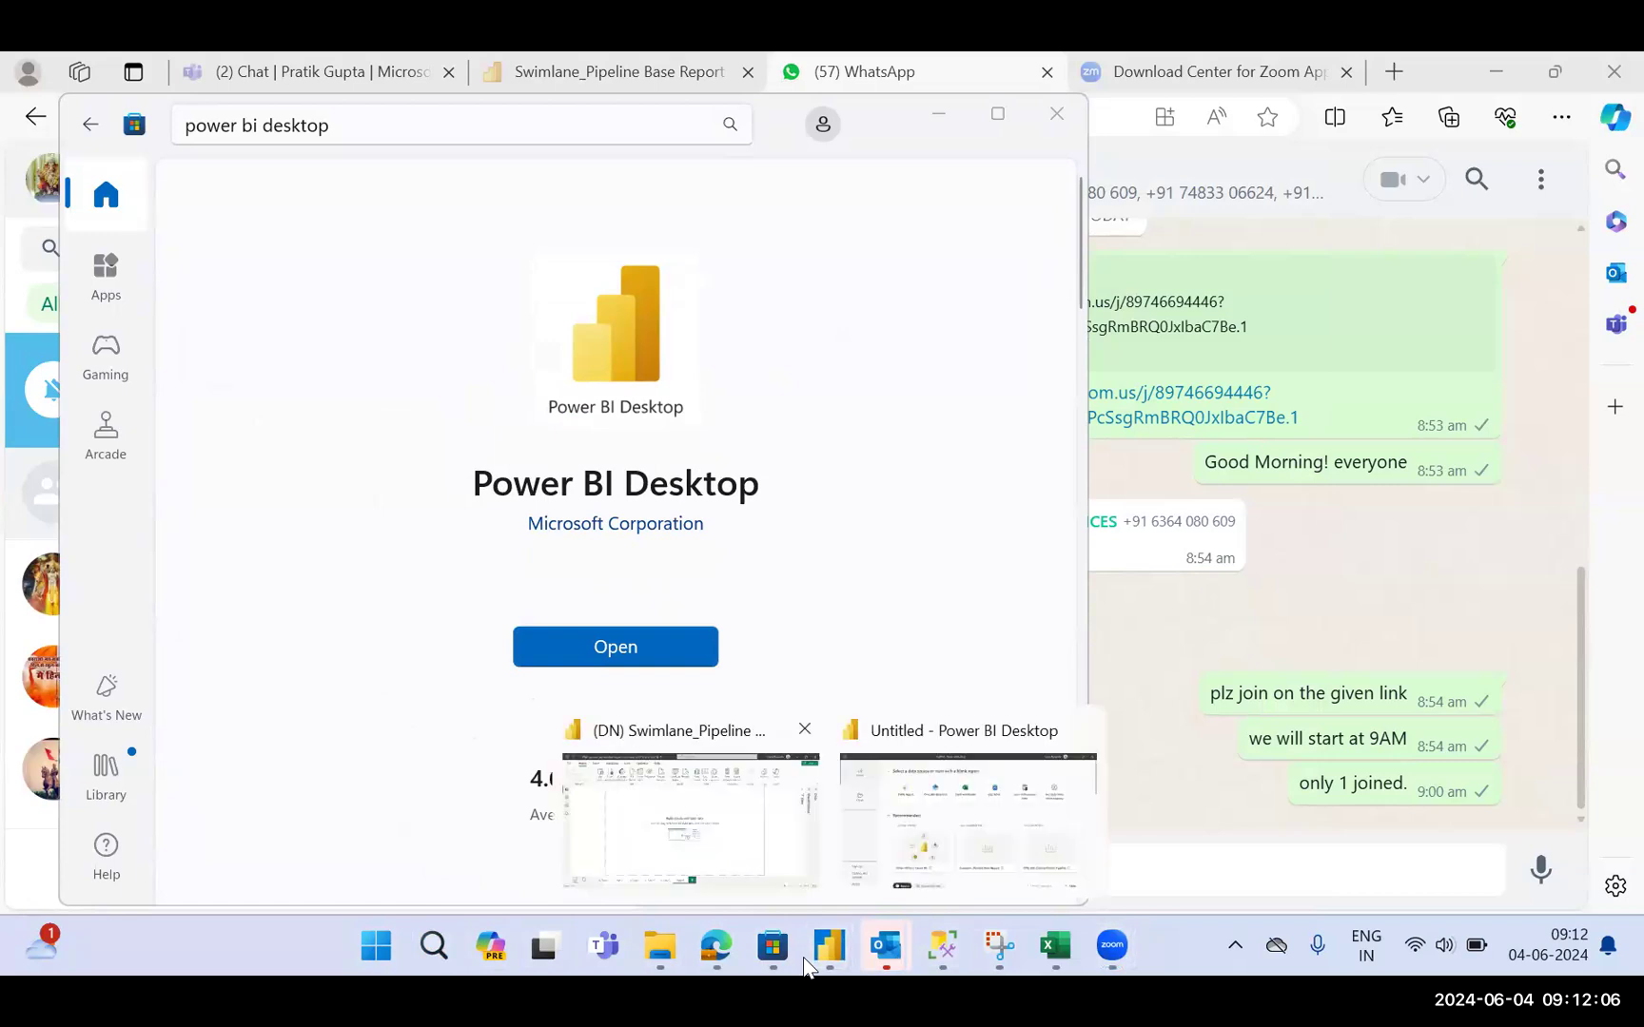
left_click(776, 817)
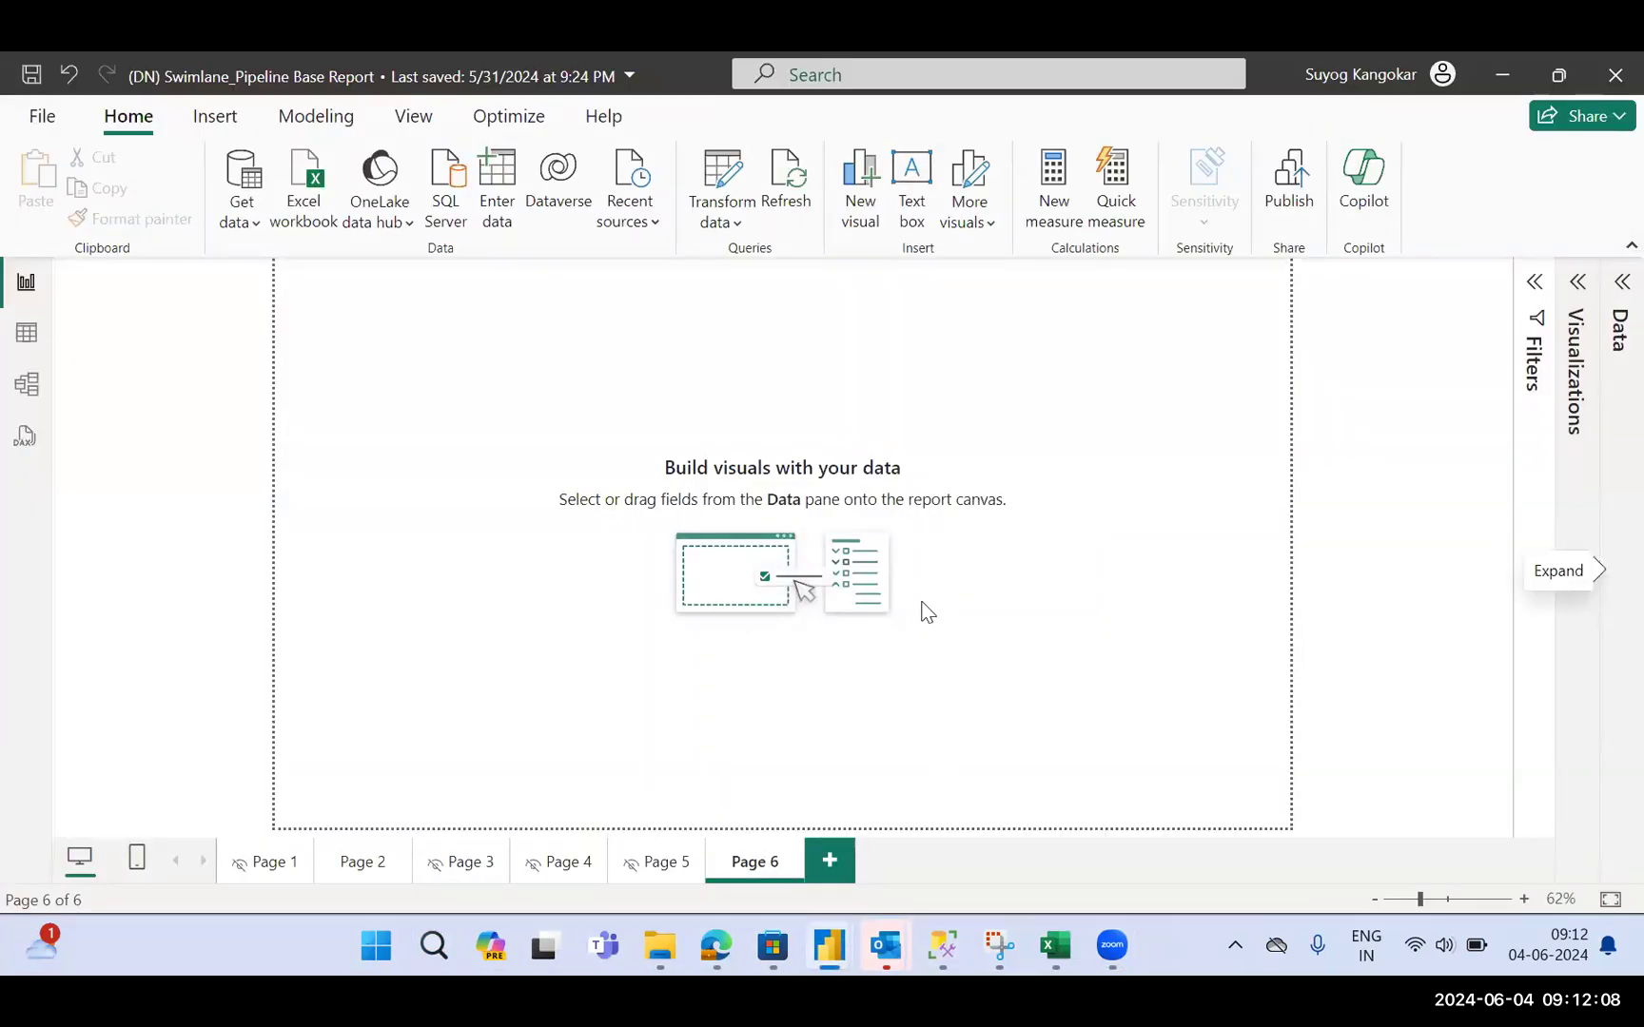
mouse_move(832, 939)
left_click(951, 817)
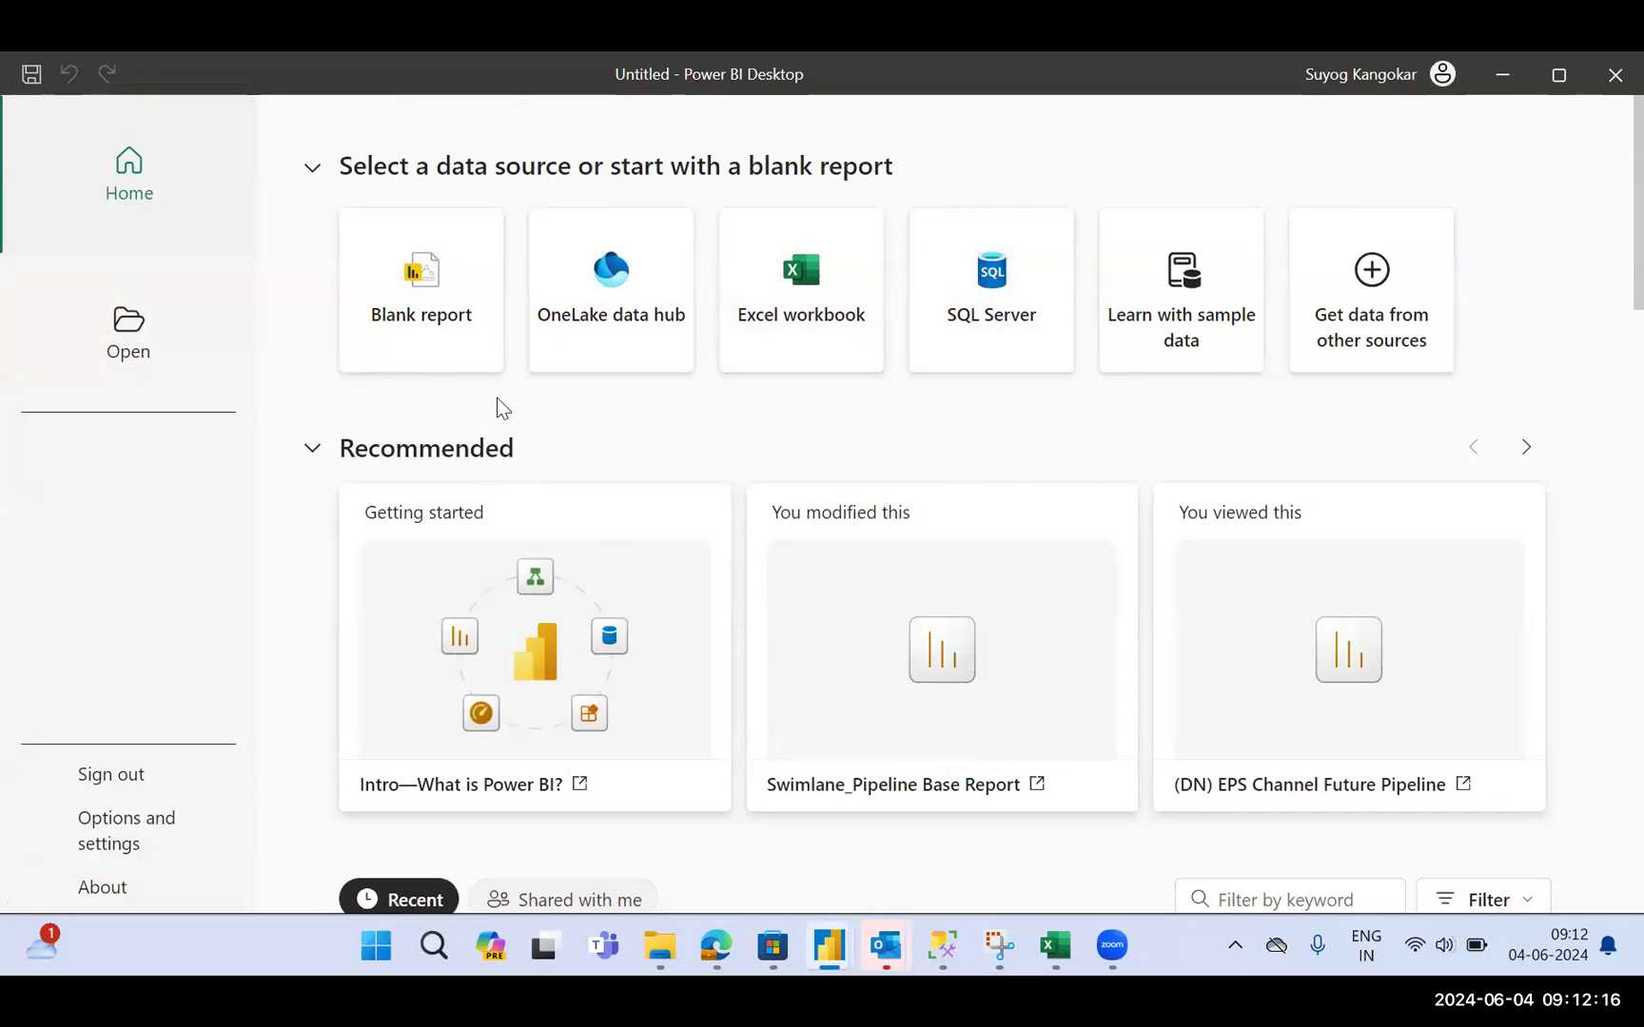
left_click(444, 312)
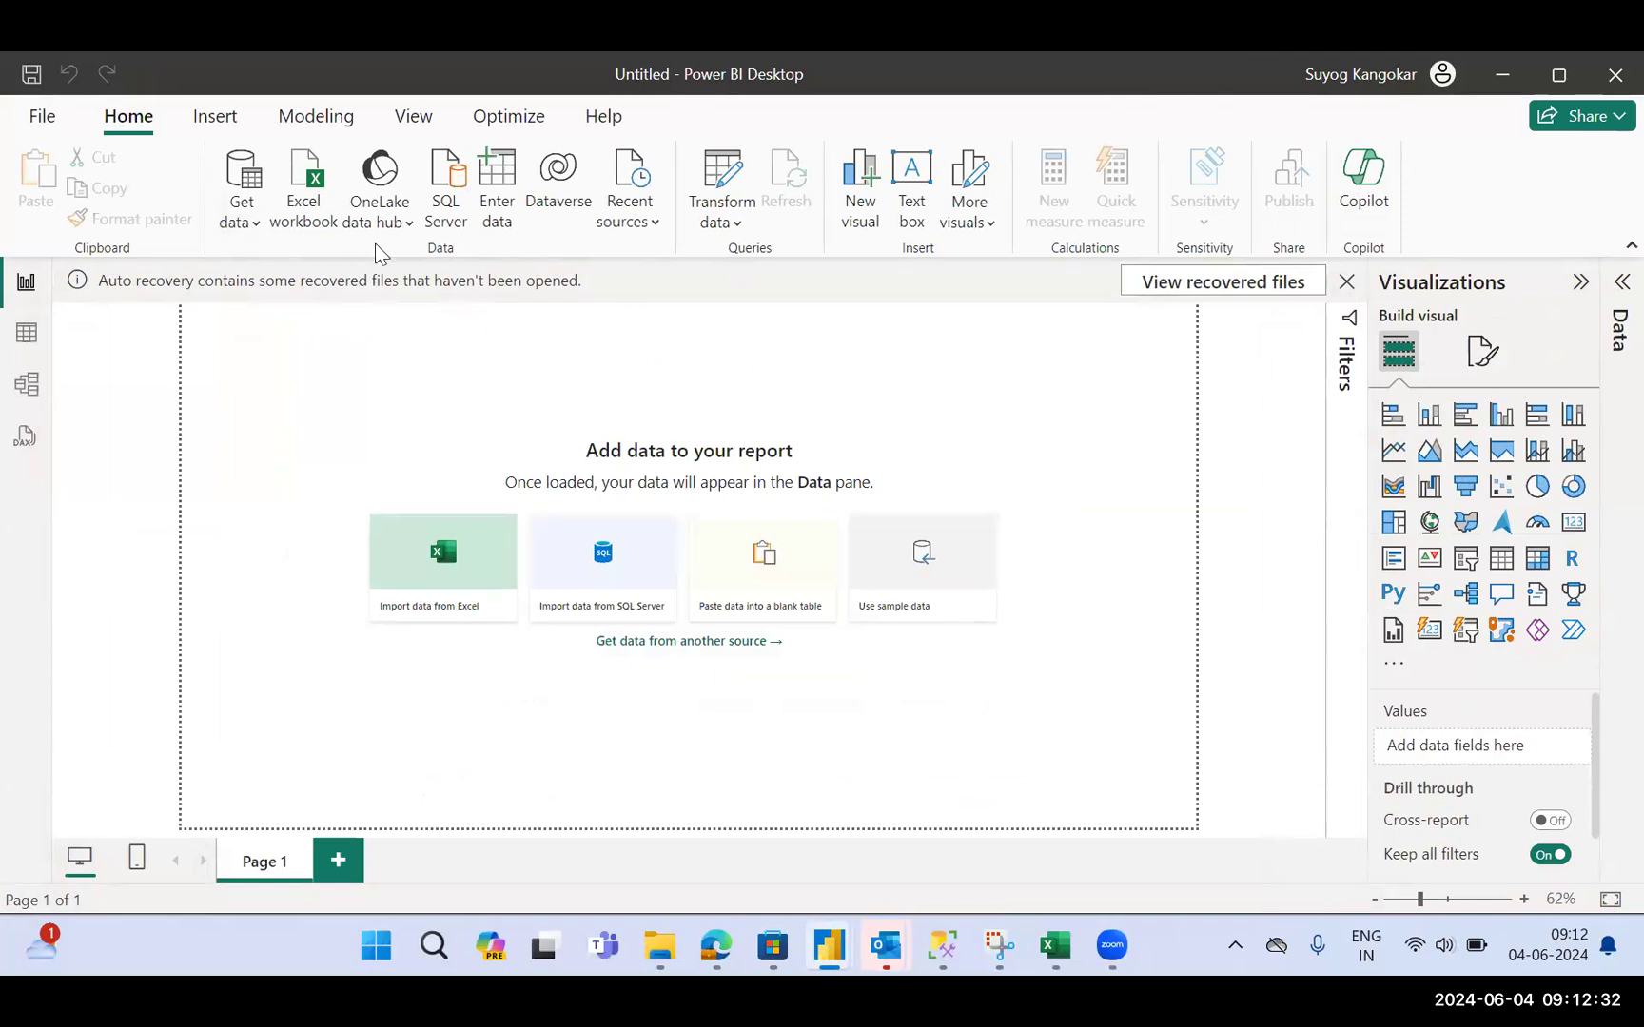
Restore the untitled report to a smaller window and dismiss the auto recovery notice, choosing to view the recovered files later
left_click(1545, 78)
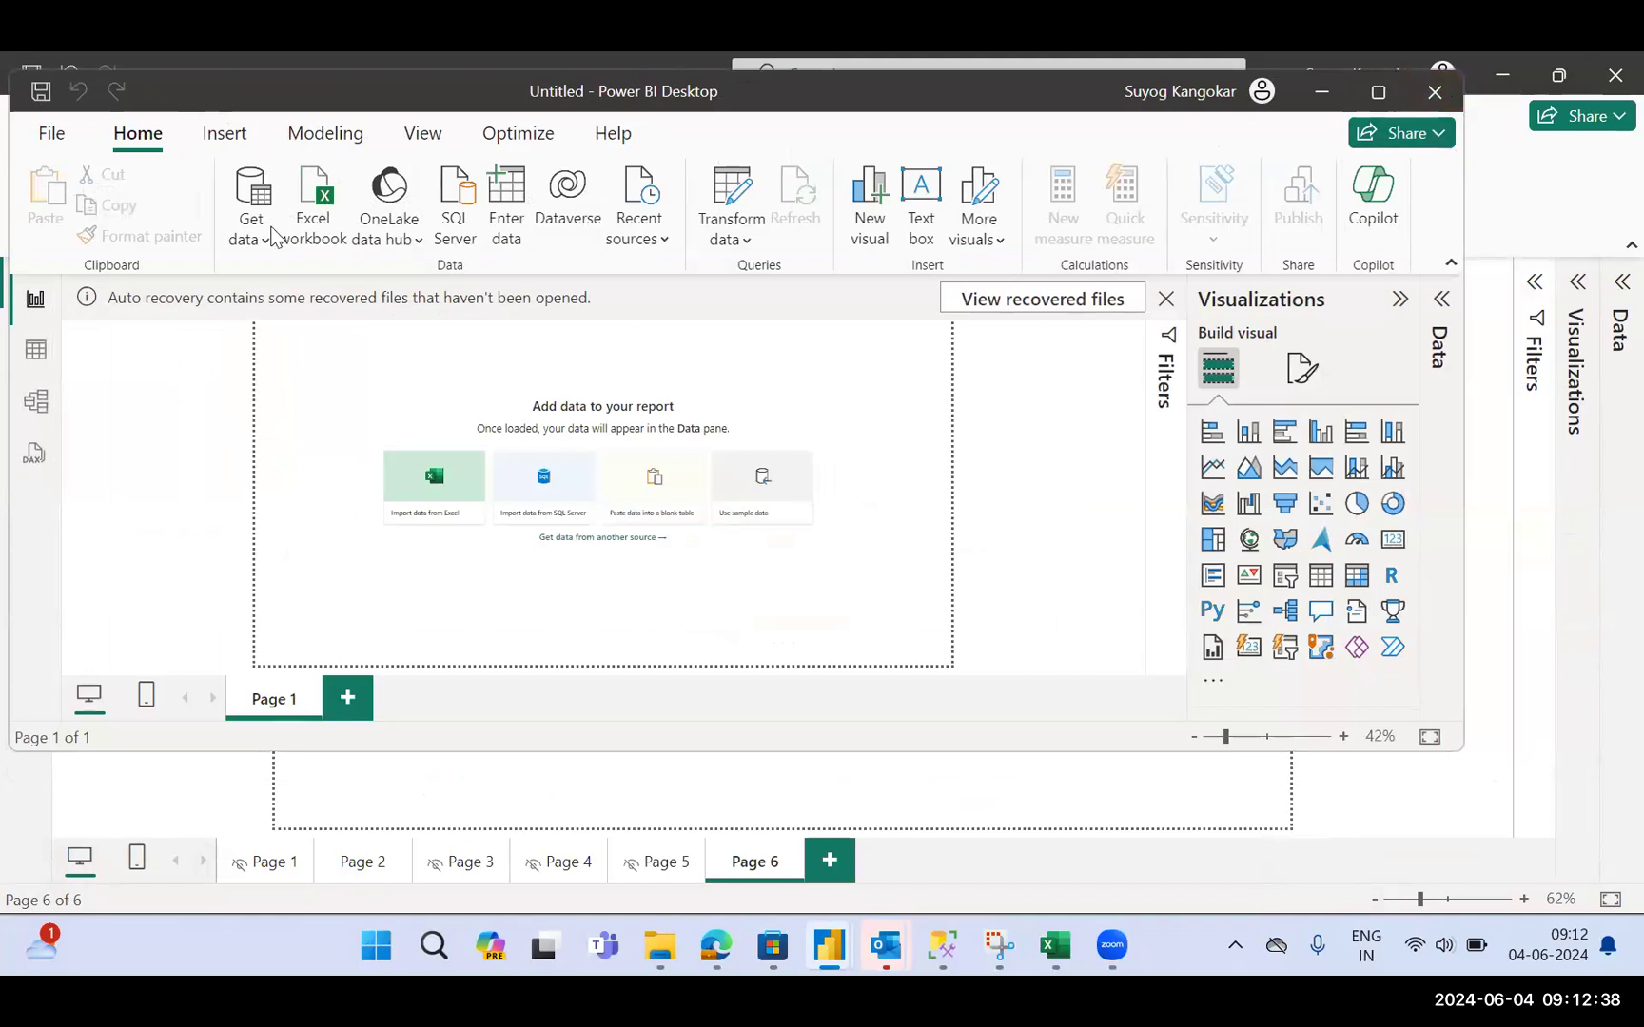
left_click_drag(535, 90, 580, 212)
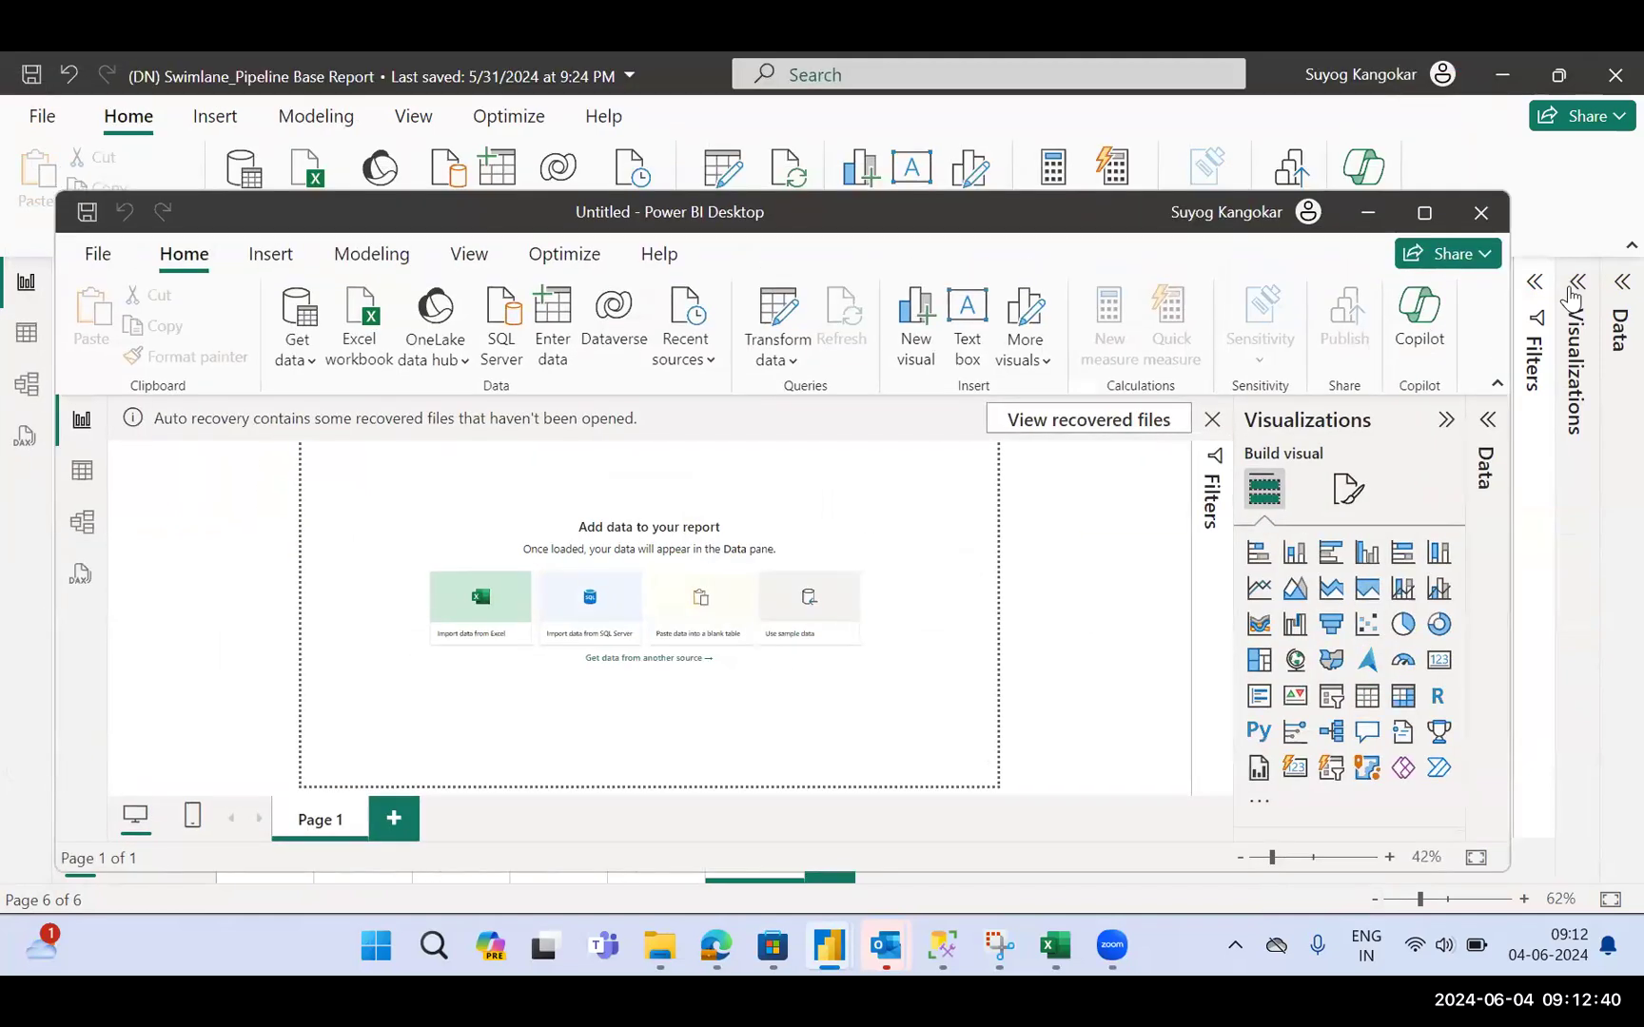
left_click(1212, 421)
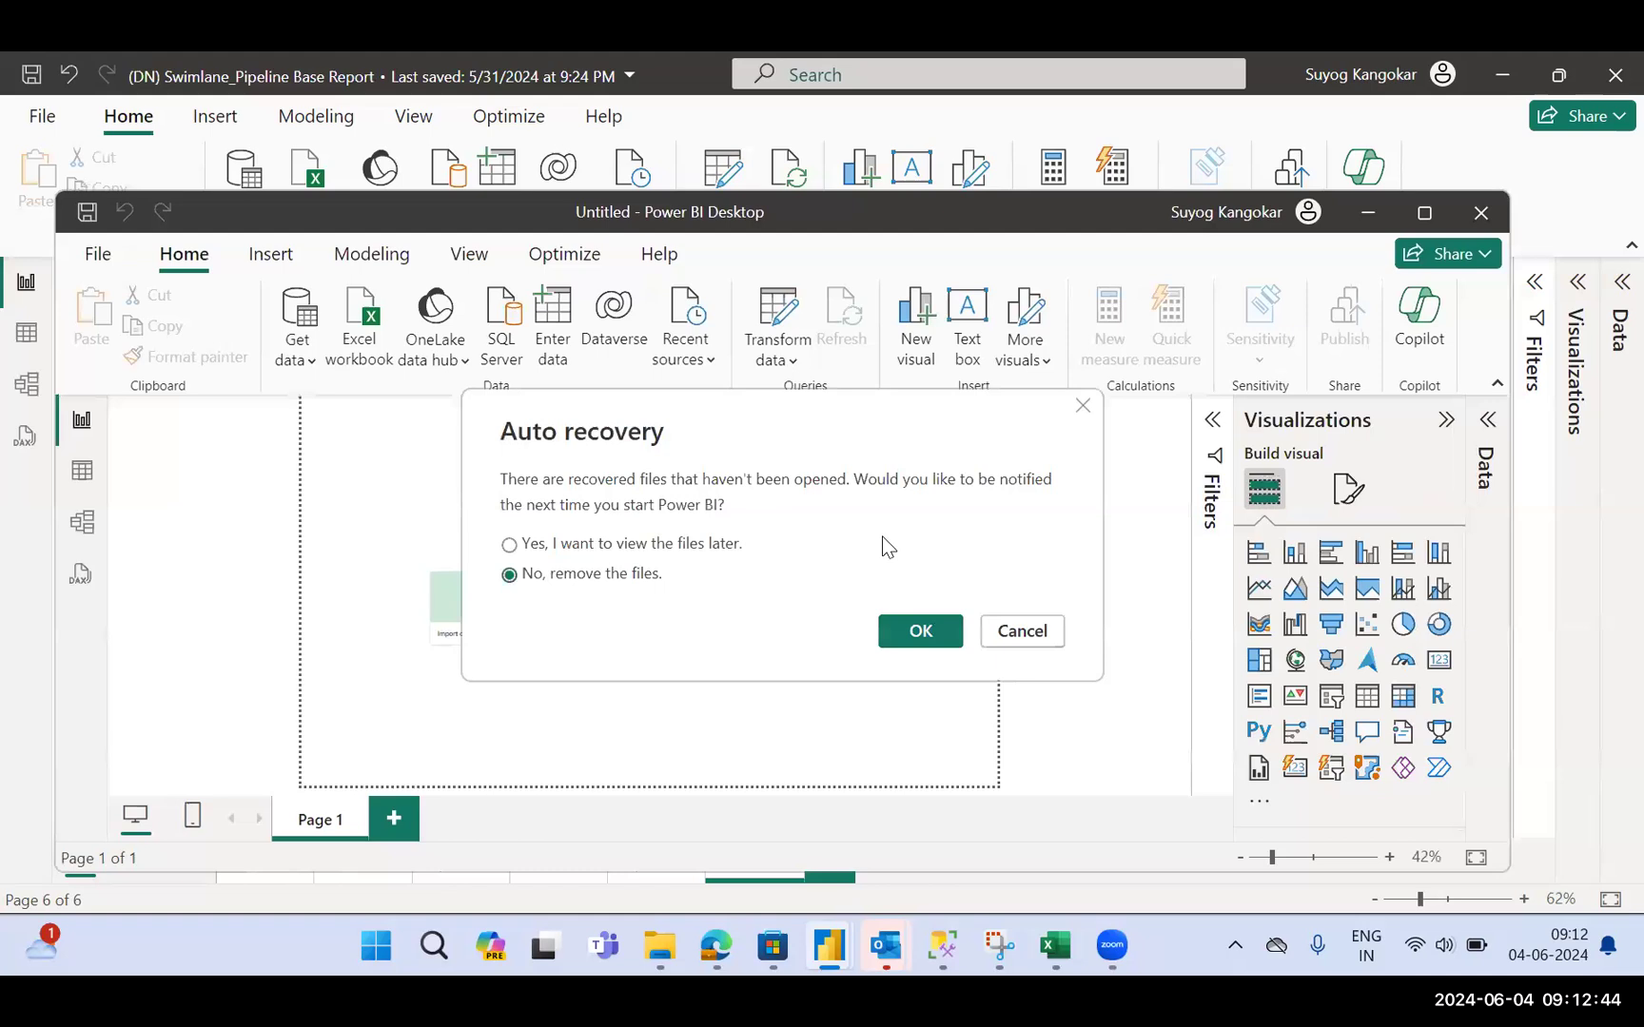
left_click(683, 544)
left_click(899, 628)
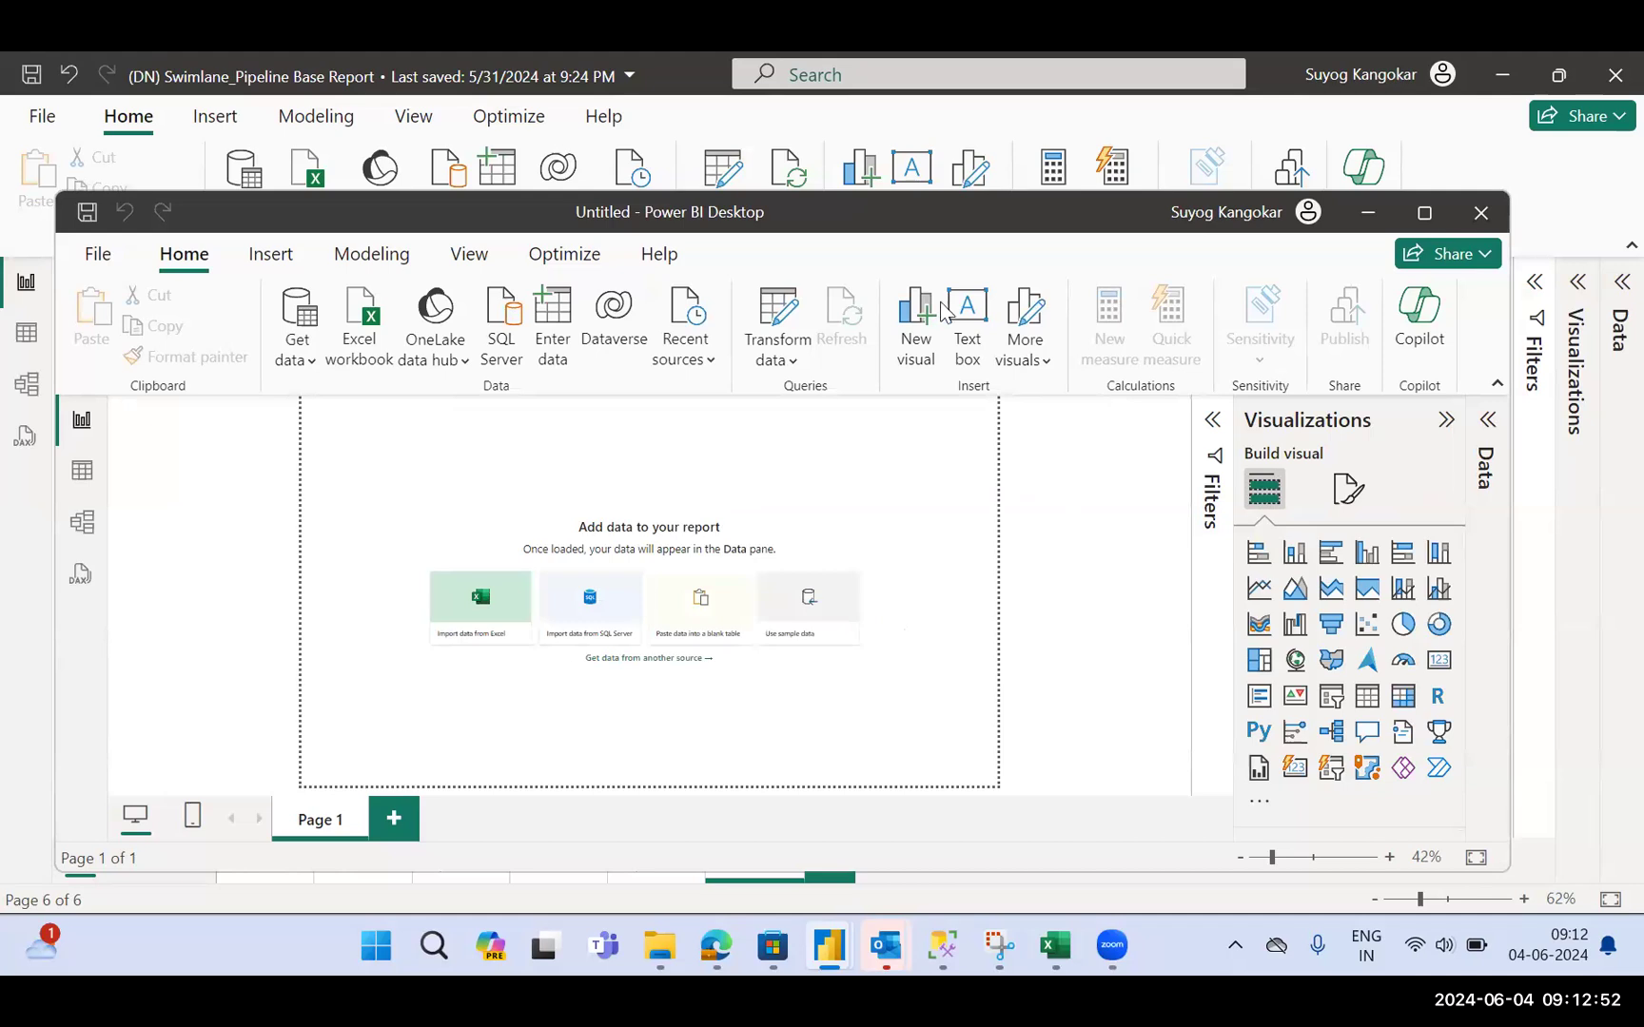
Launch the Power Query Editor with Transform data and restore it to a smaller window
left_click(302, 369)
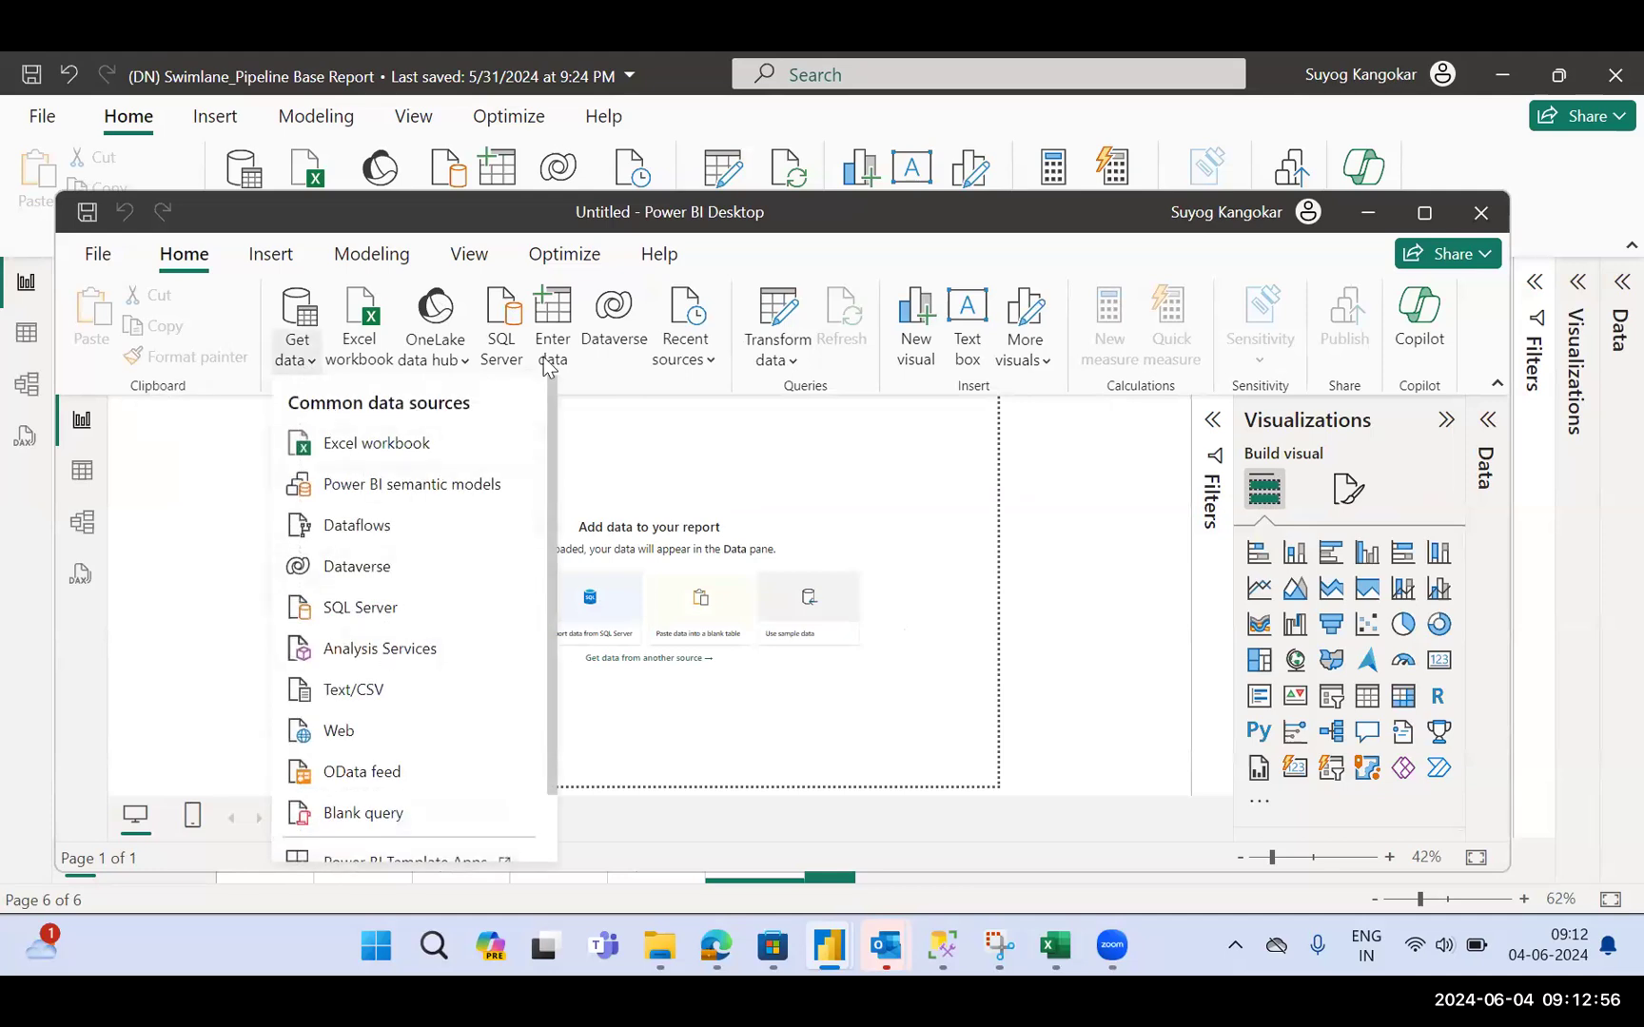
left_click(685, 357)
left_click(778, 363)
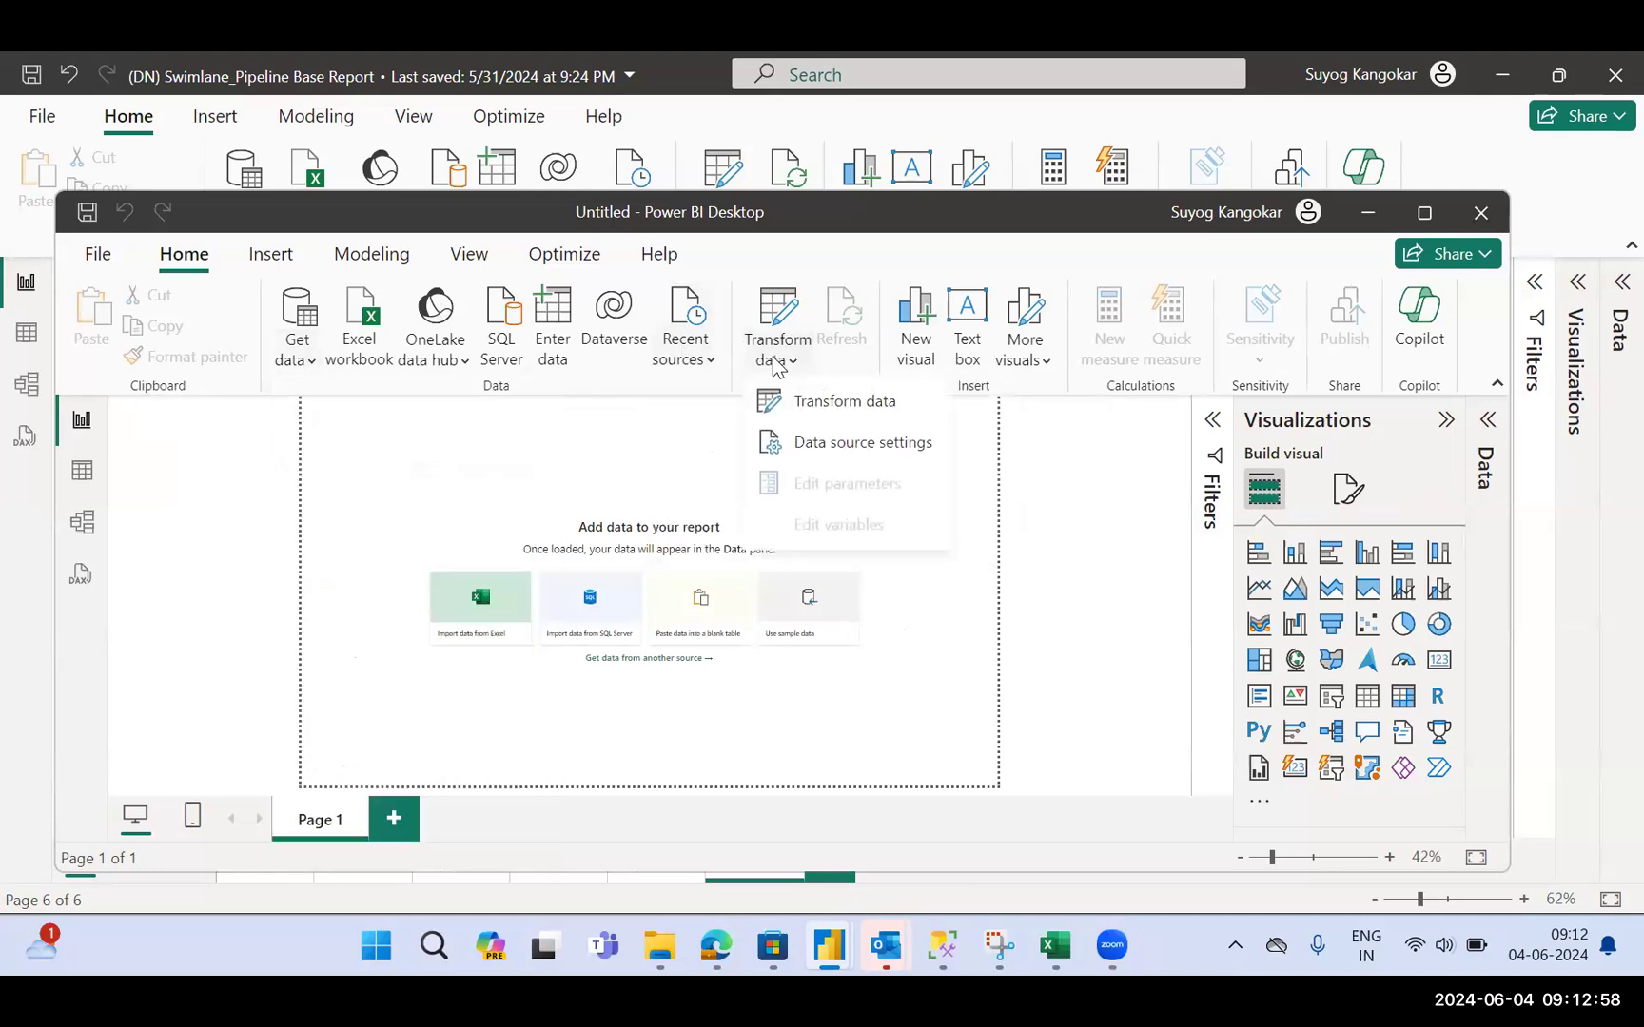
left_click(811, 412)
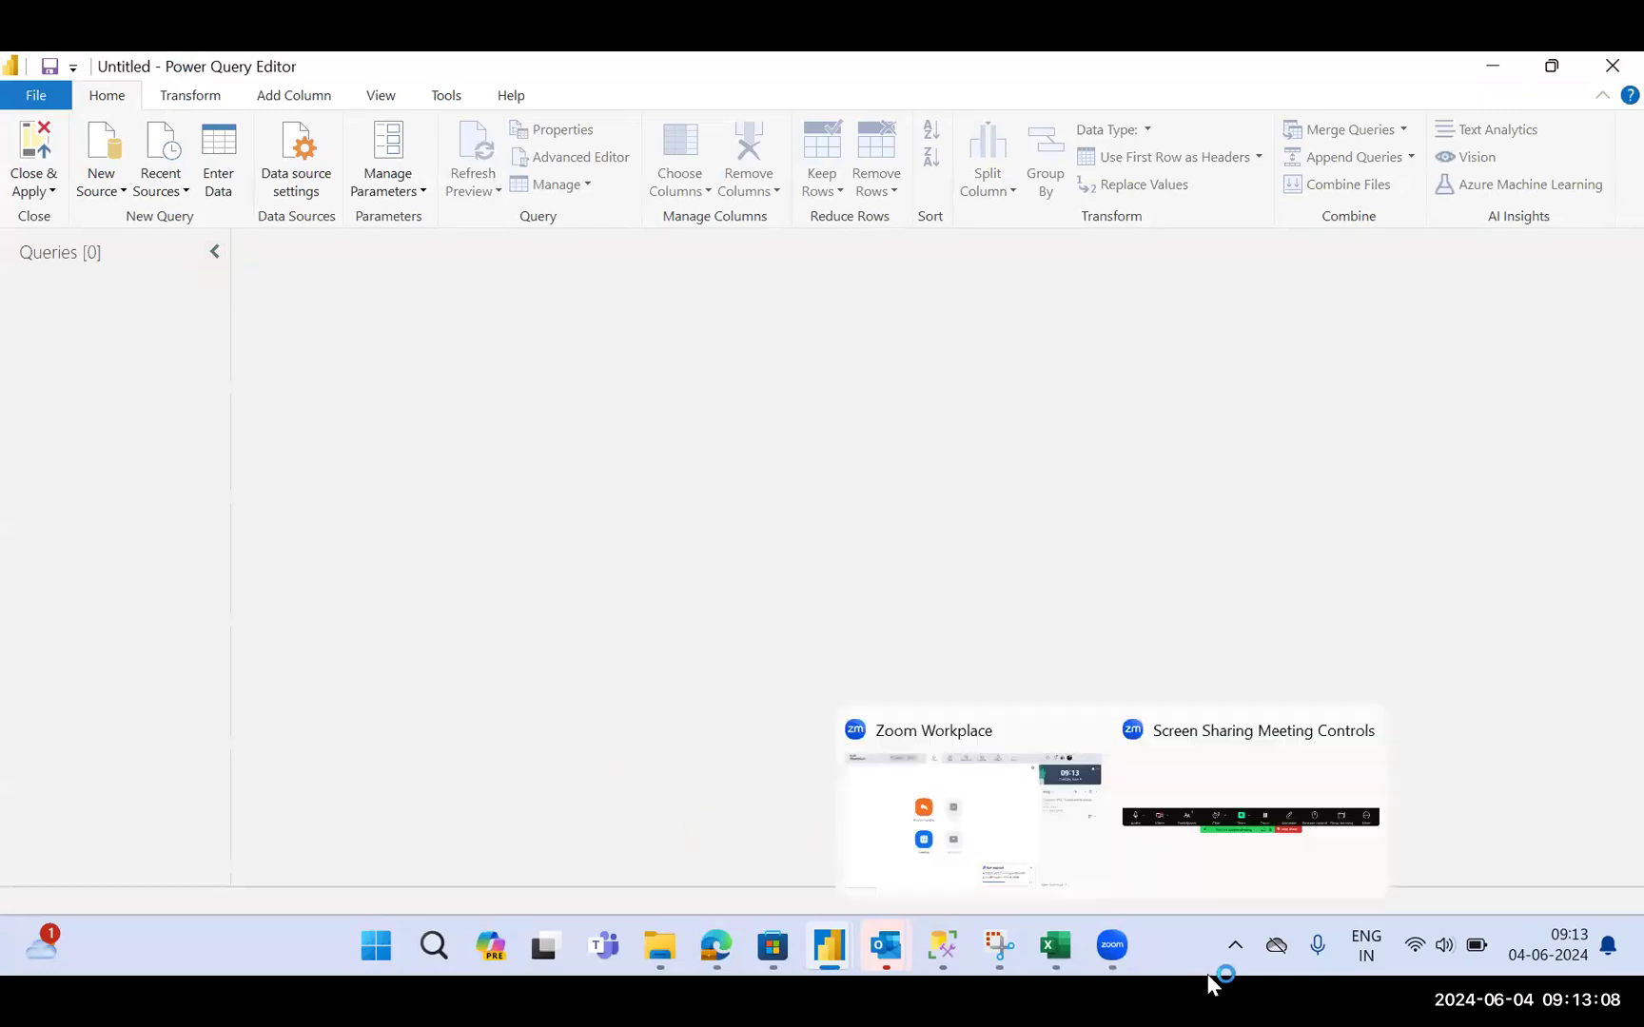
mouse_move(1122, 952)
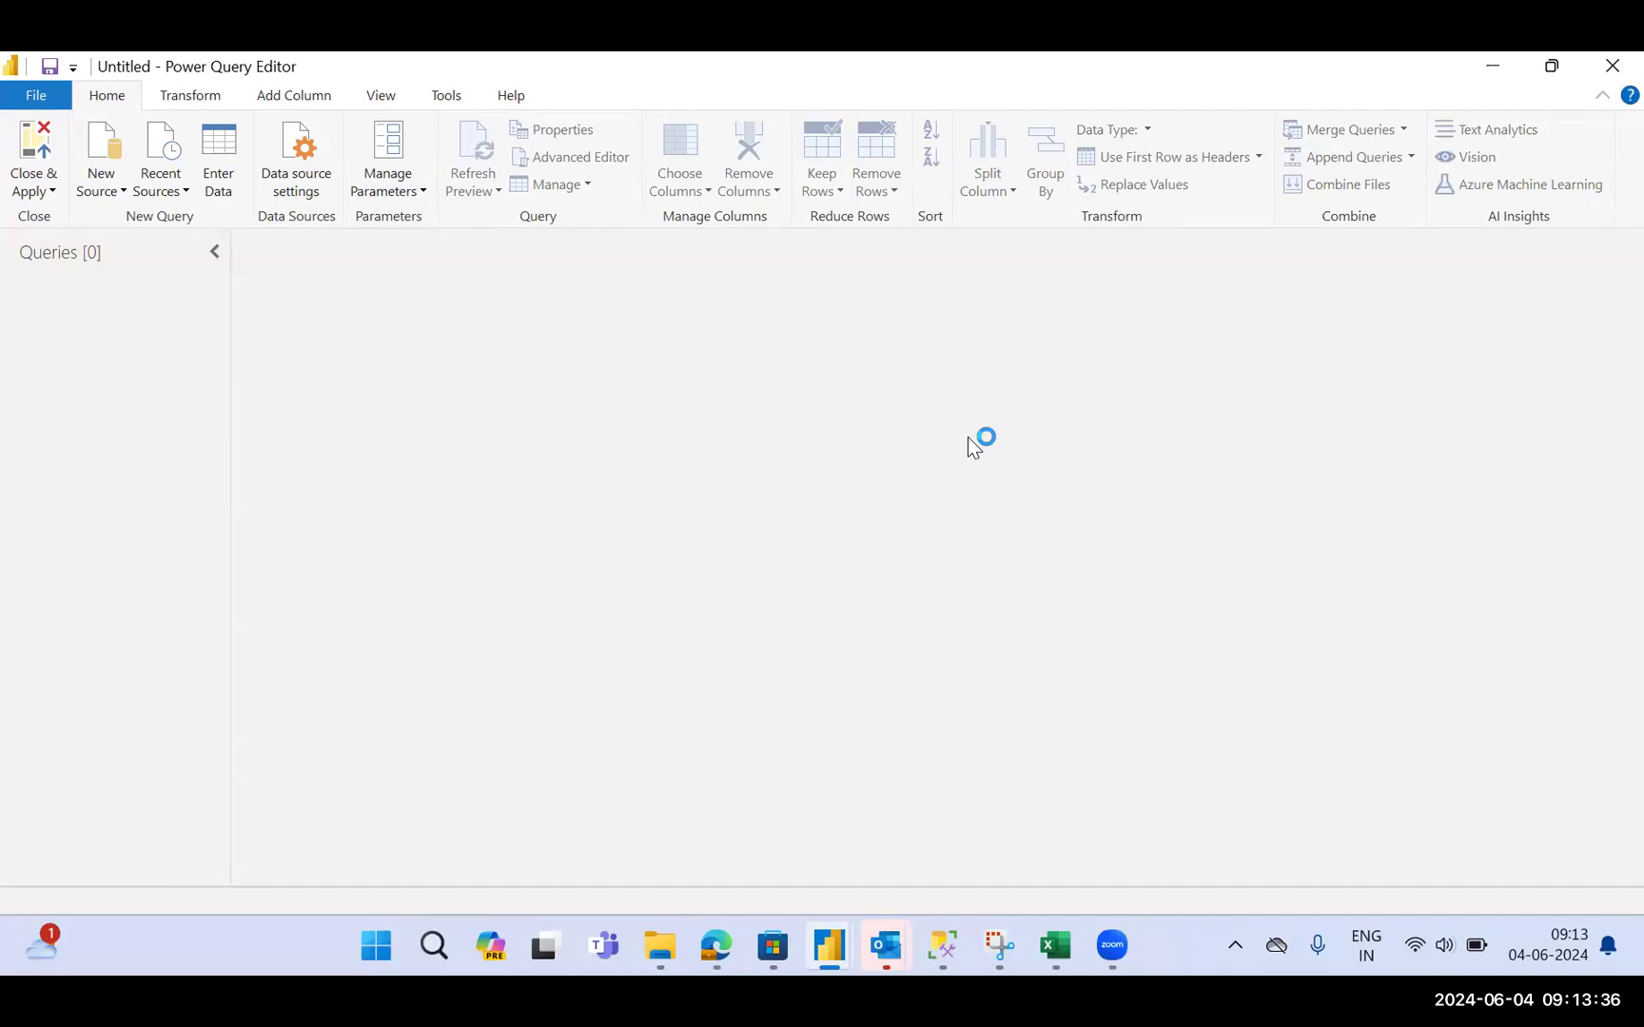
left_click(1554, 66)
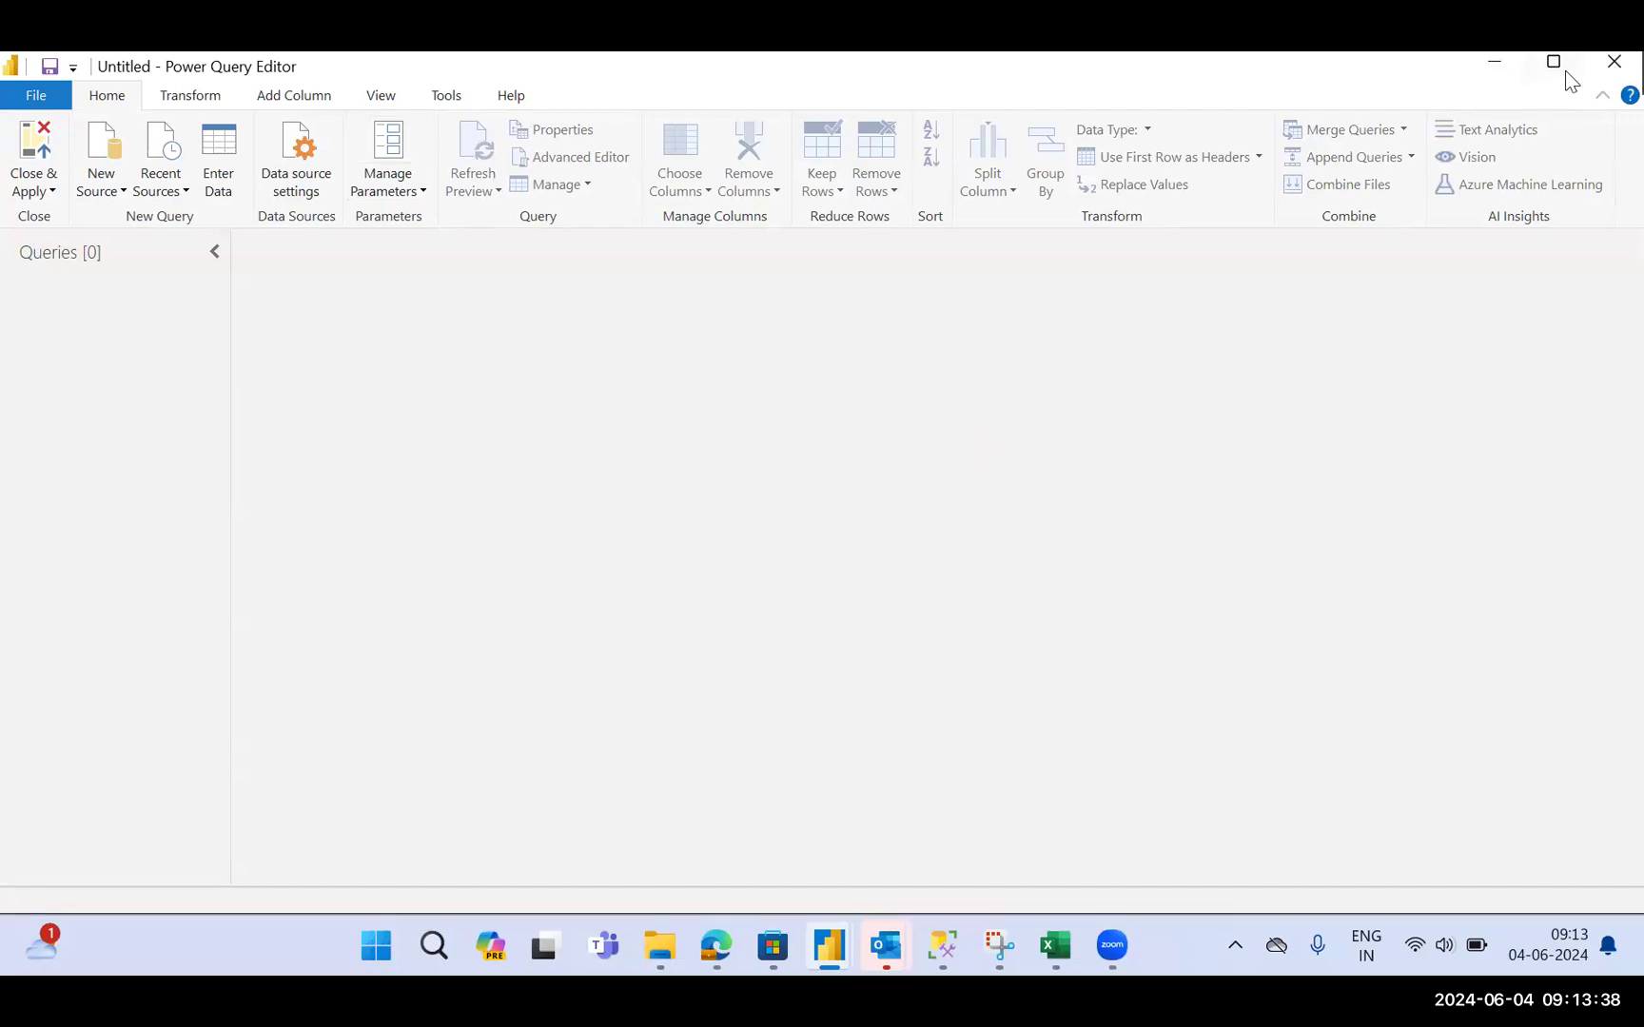
Examine the Transform and Add Column commands offered in the Power Query Editor
left_click(270, 183)
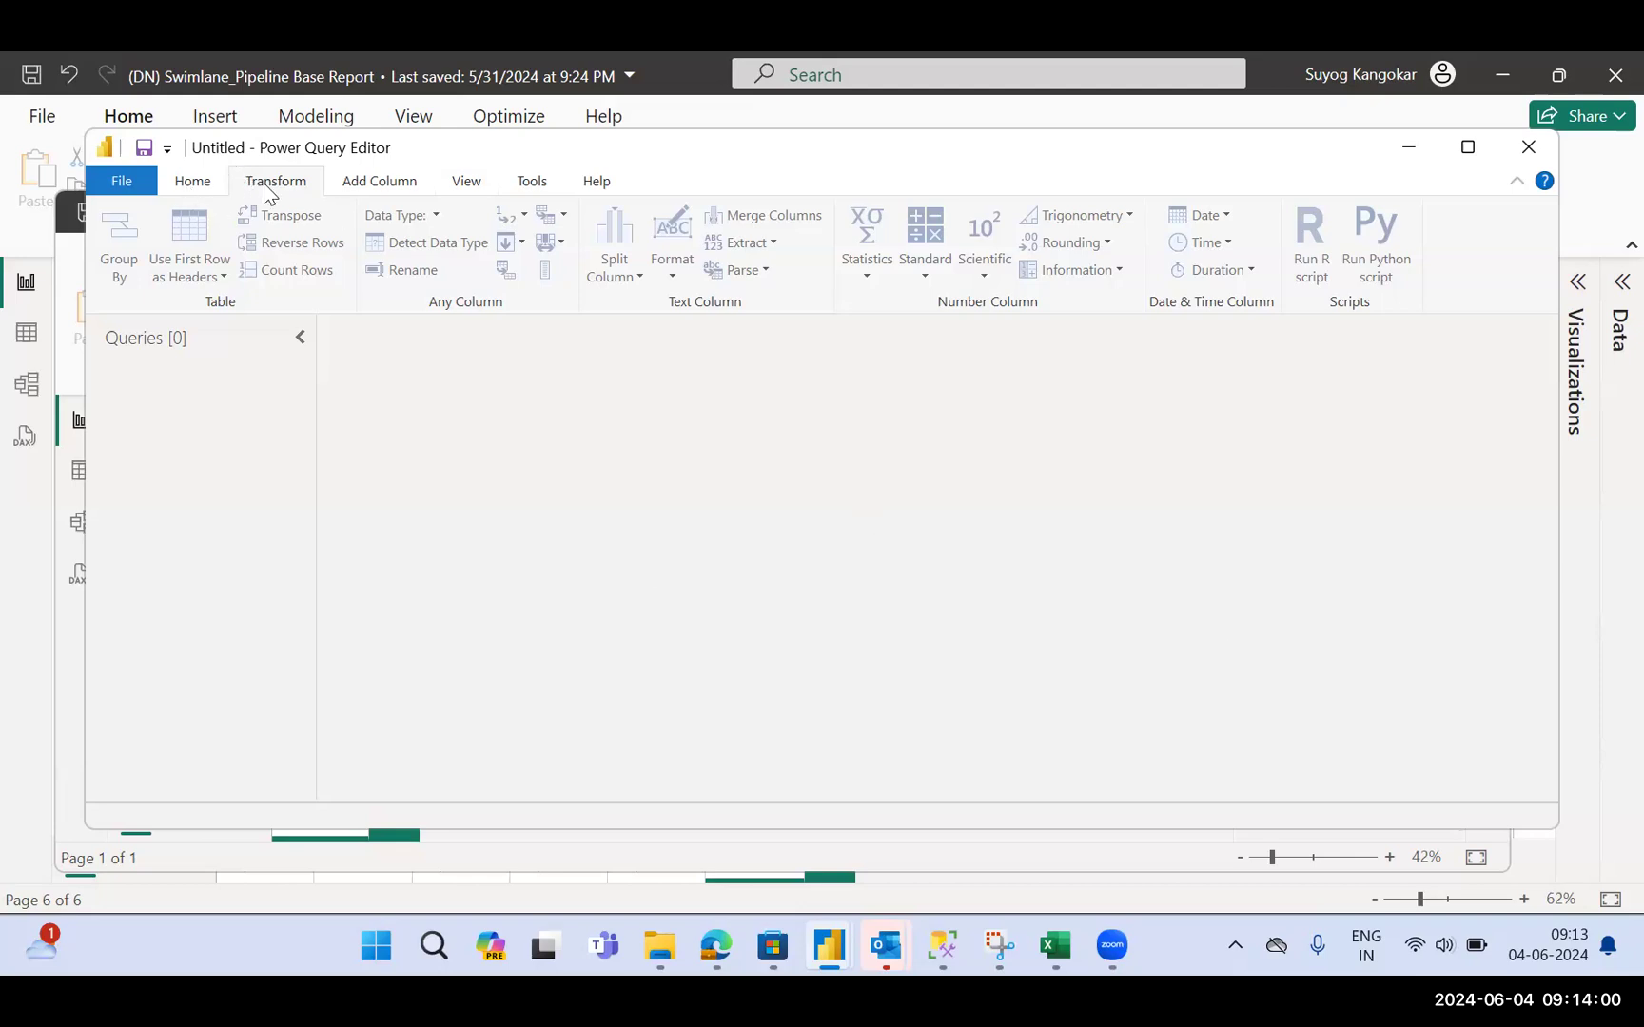
left_click(359, 194)
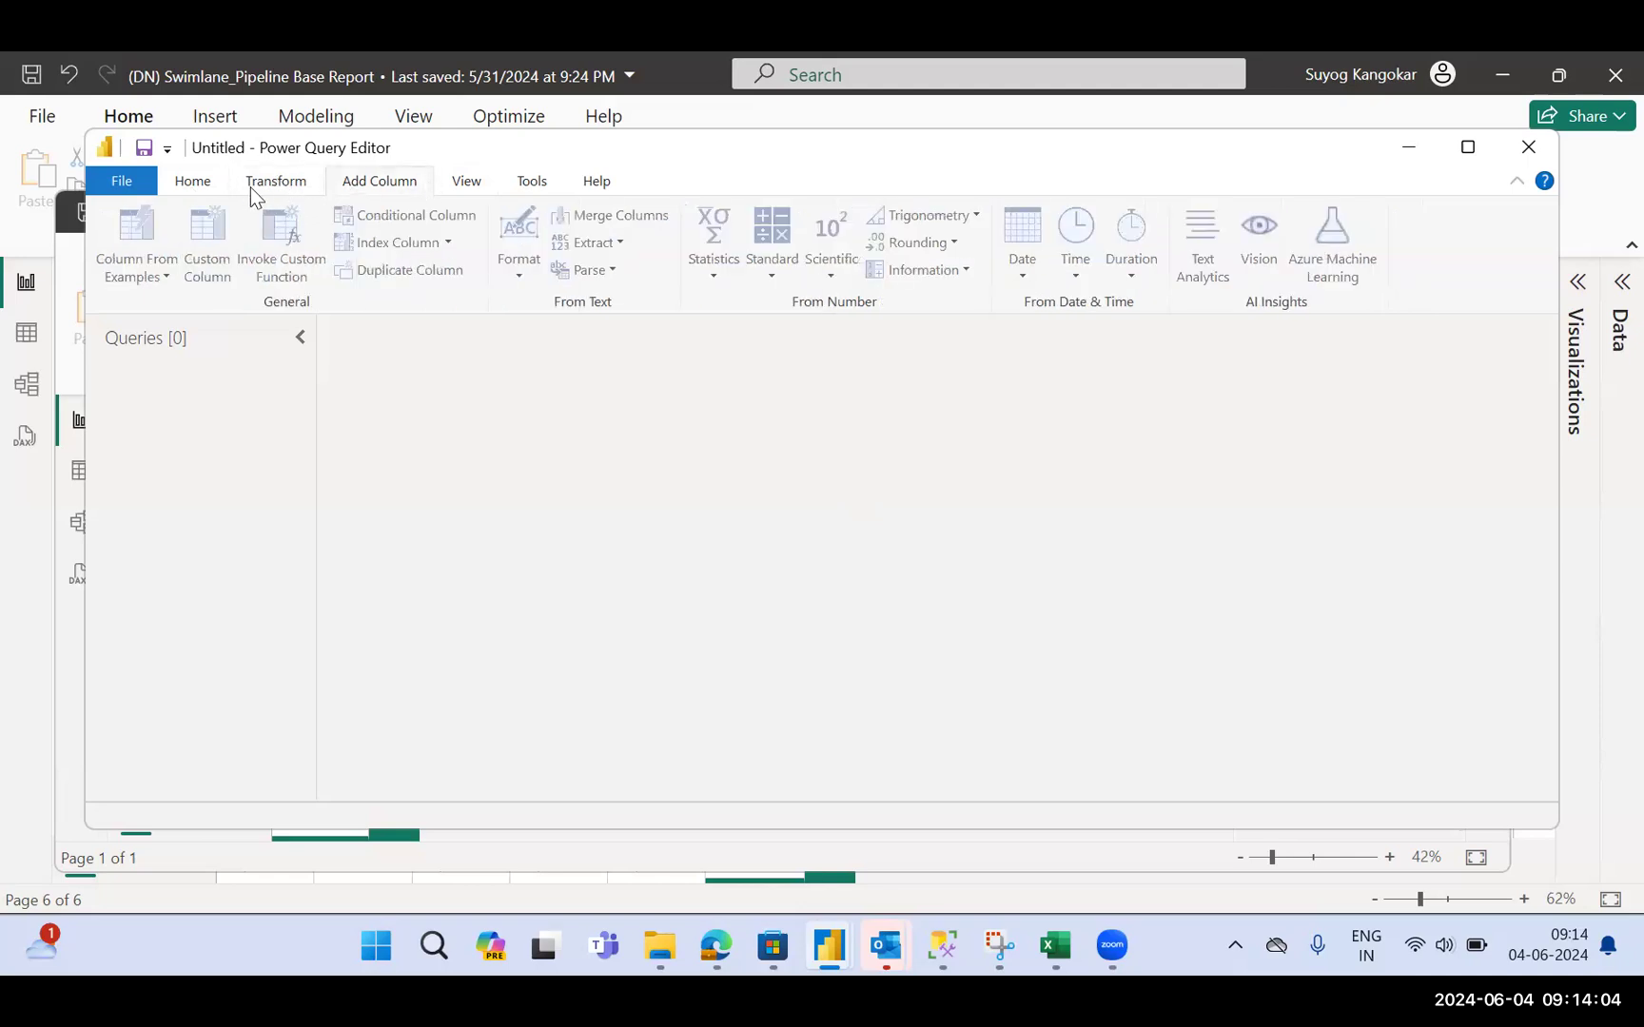
left_click(293, 183)
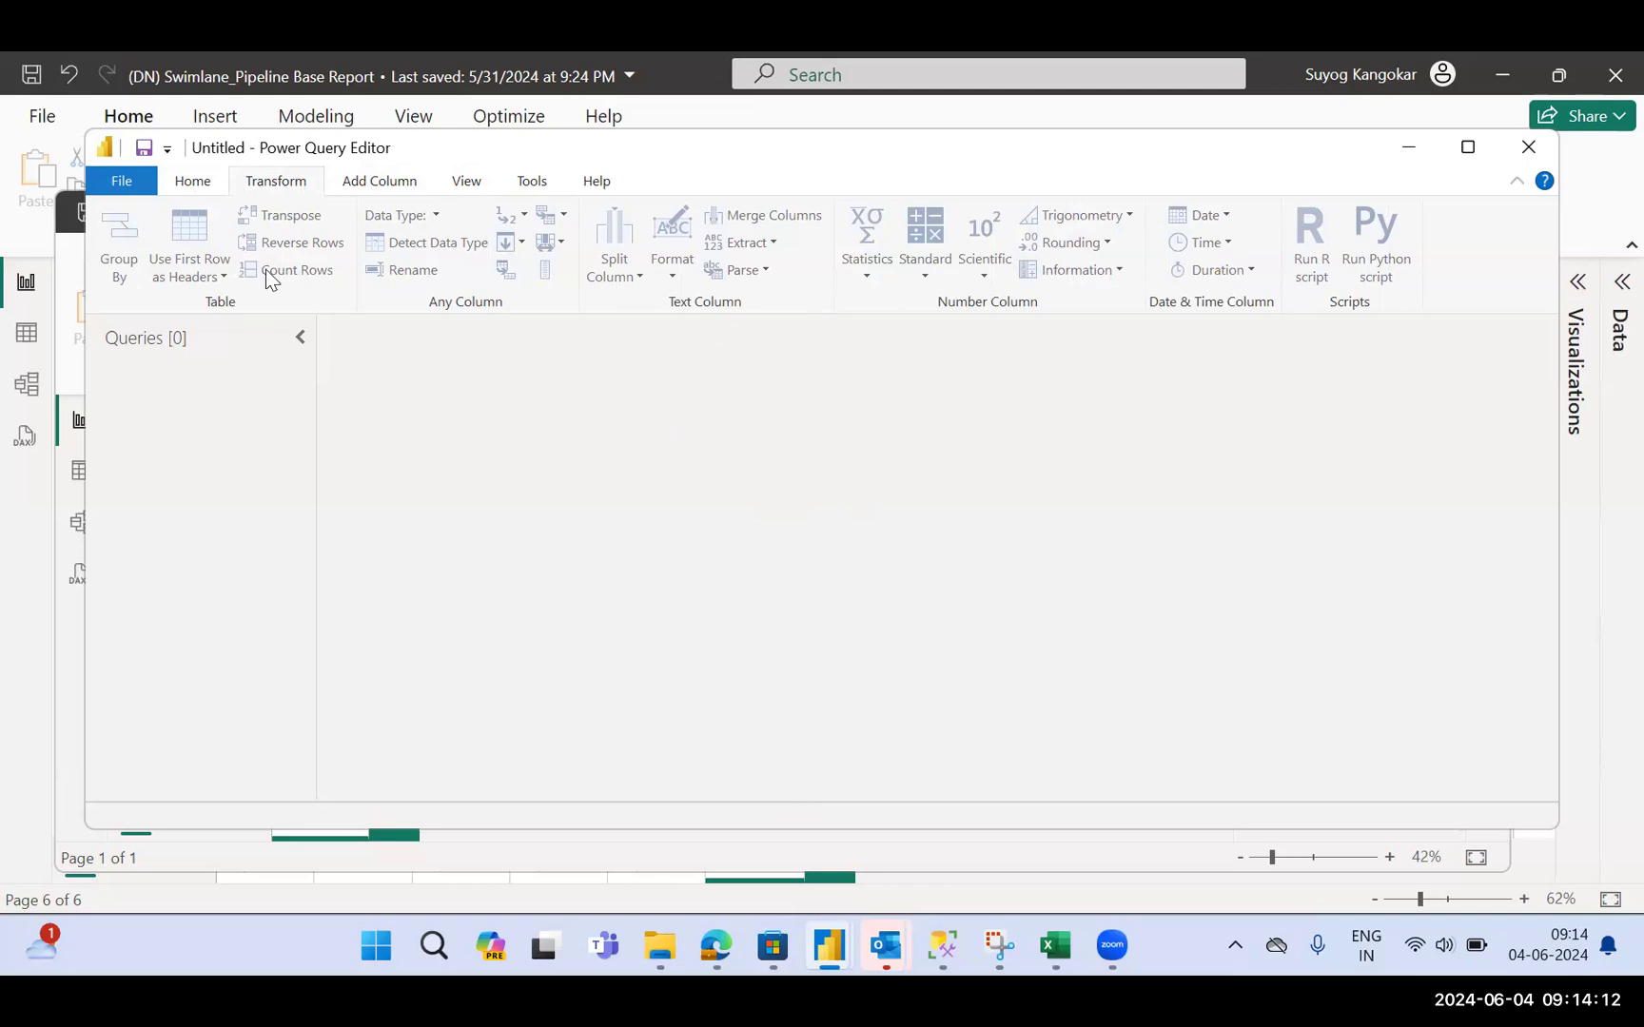
left_click(399, 193)
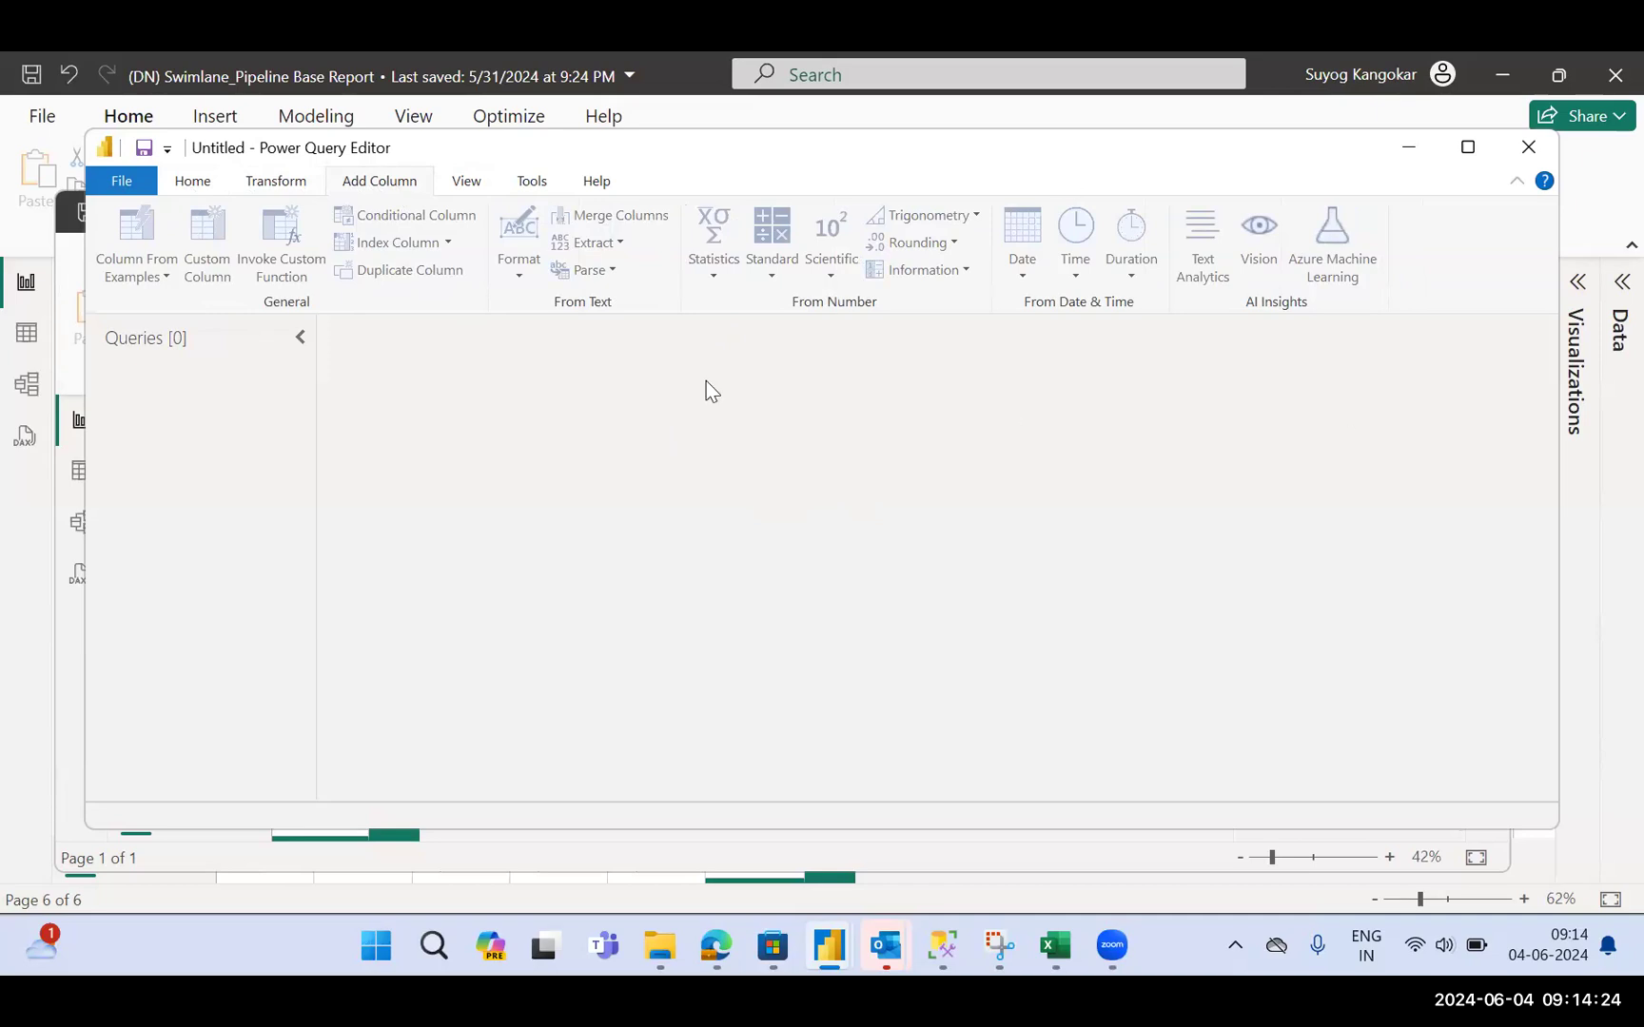
Minimize the Power Query Editor and collapse the report's Visualizations pane
left_click(1409, 147)
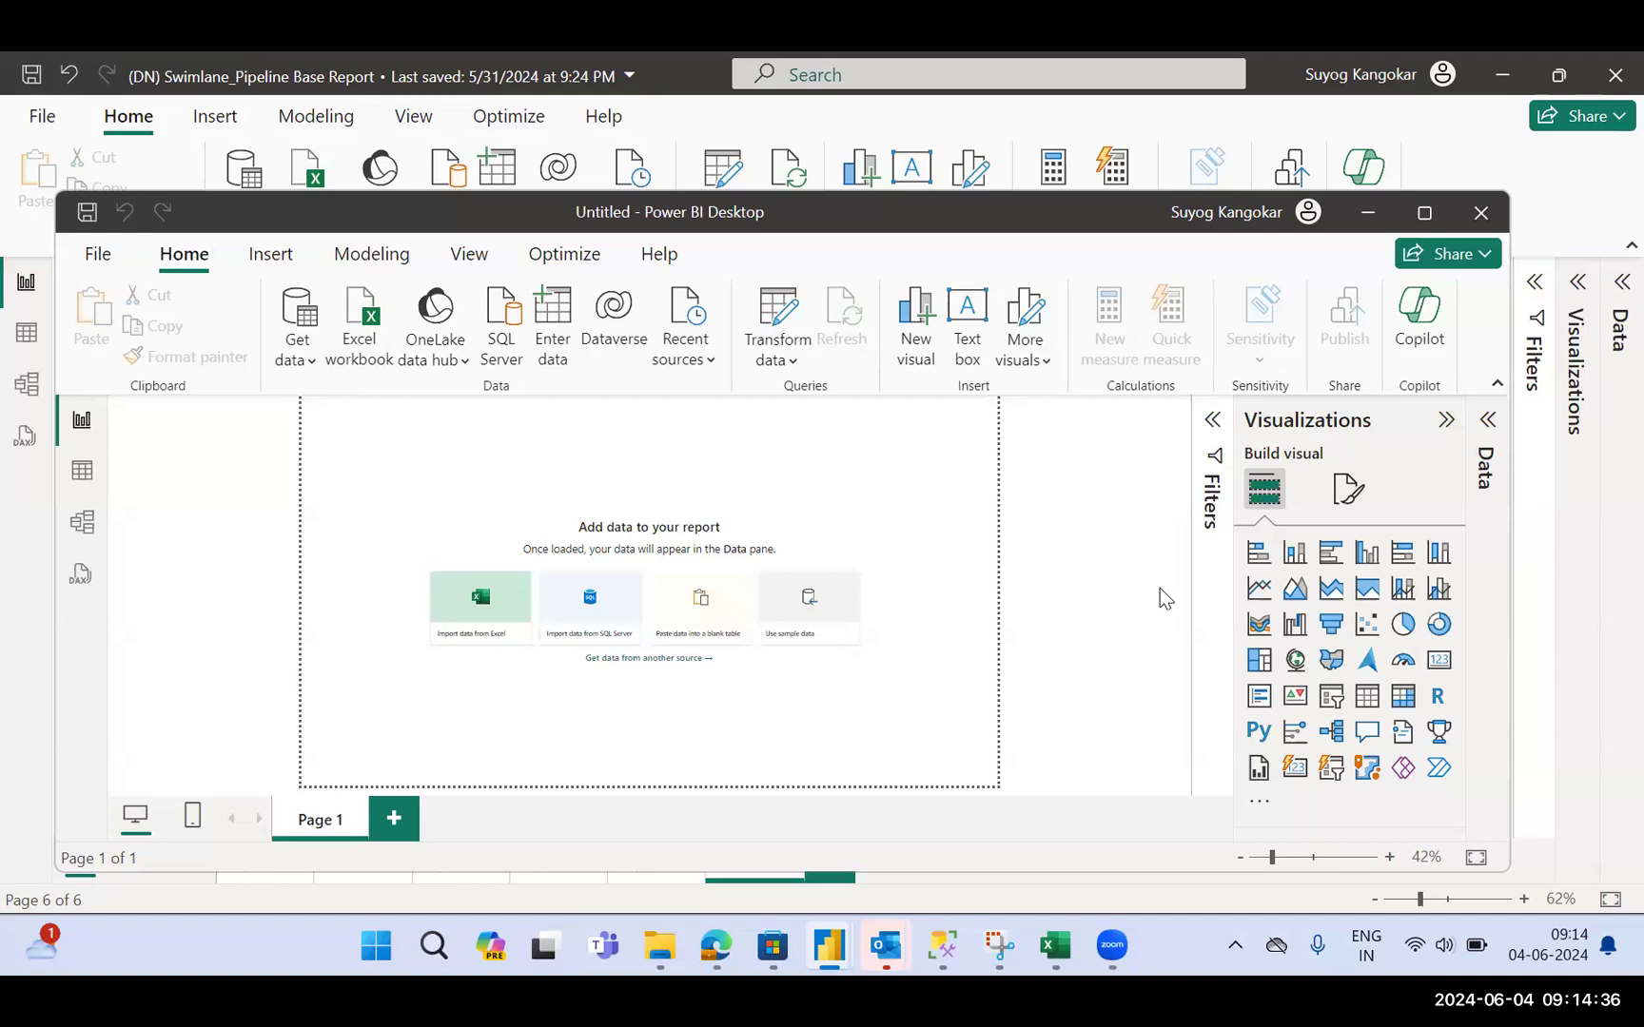
left_click(1446, 419)
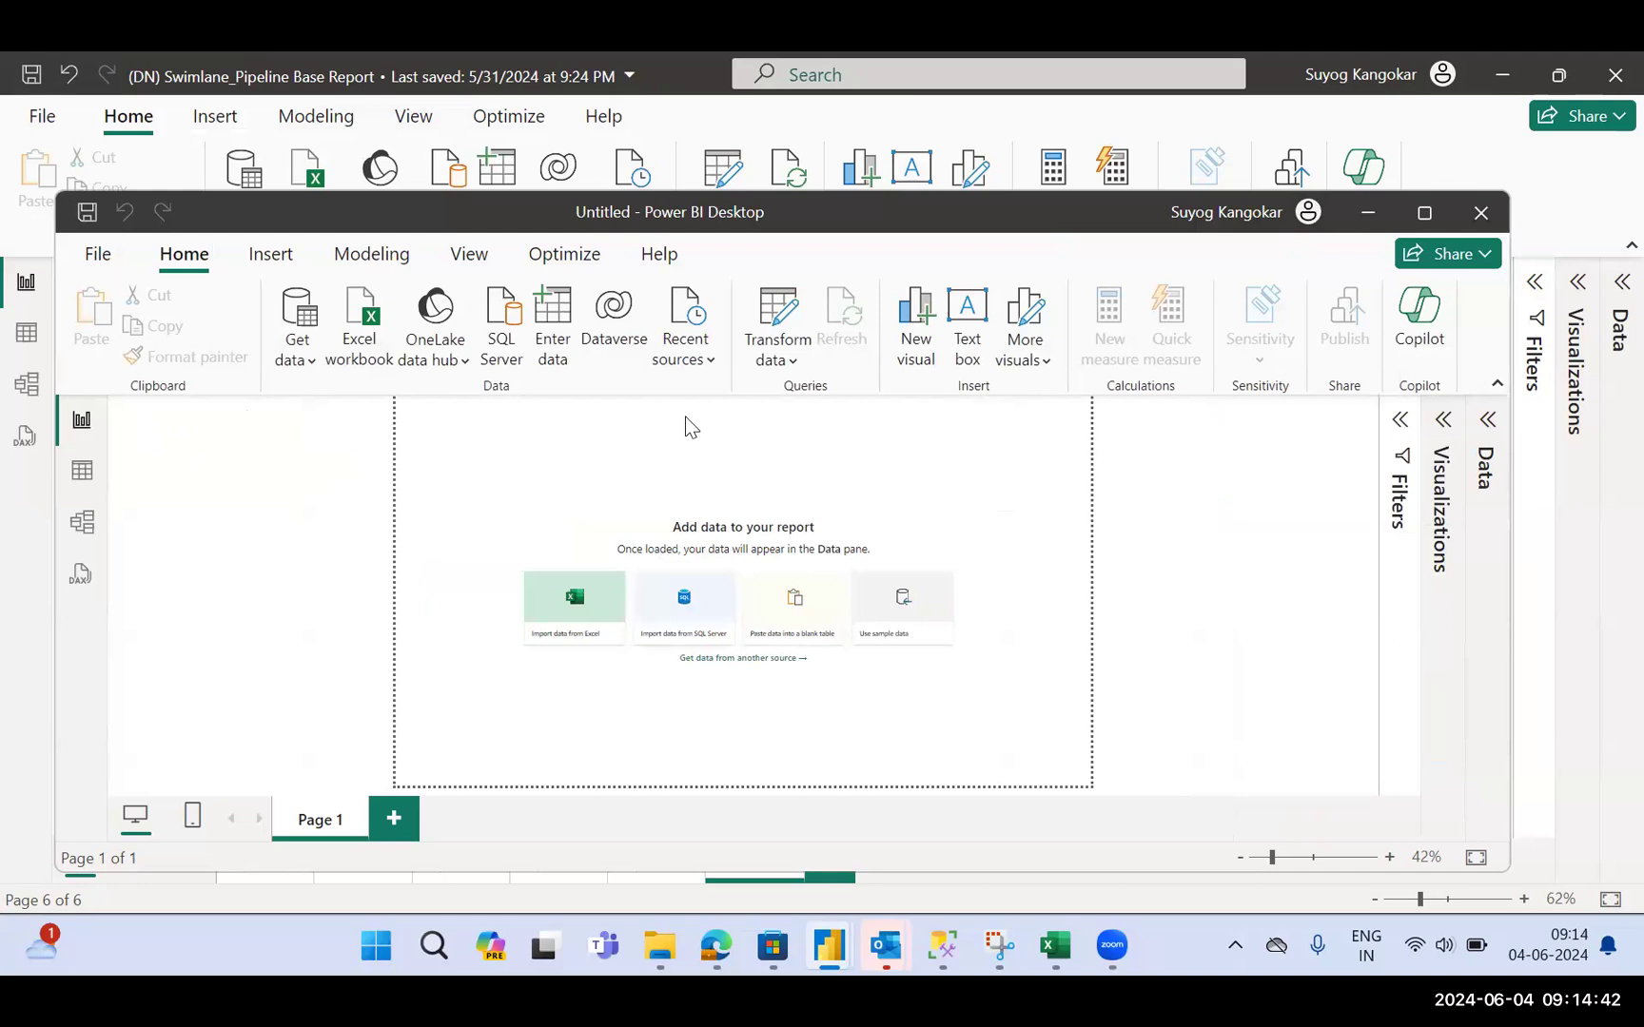
double_click(1053, 500)
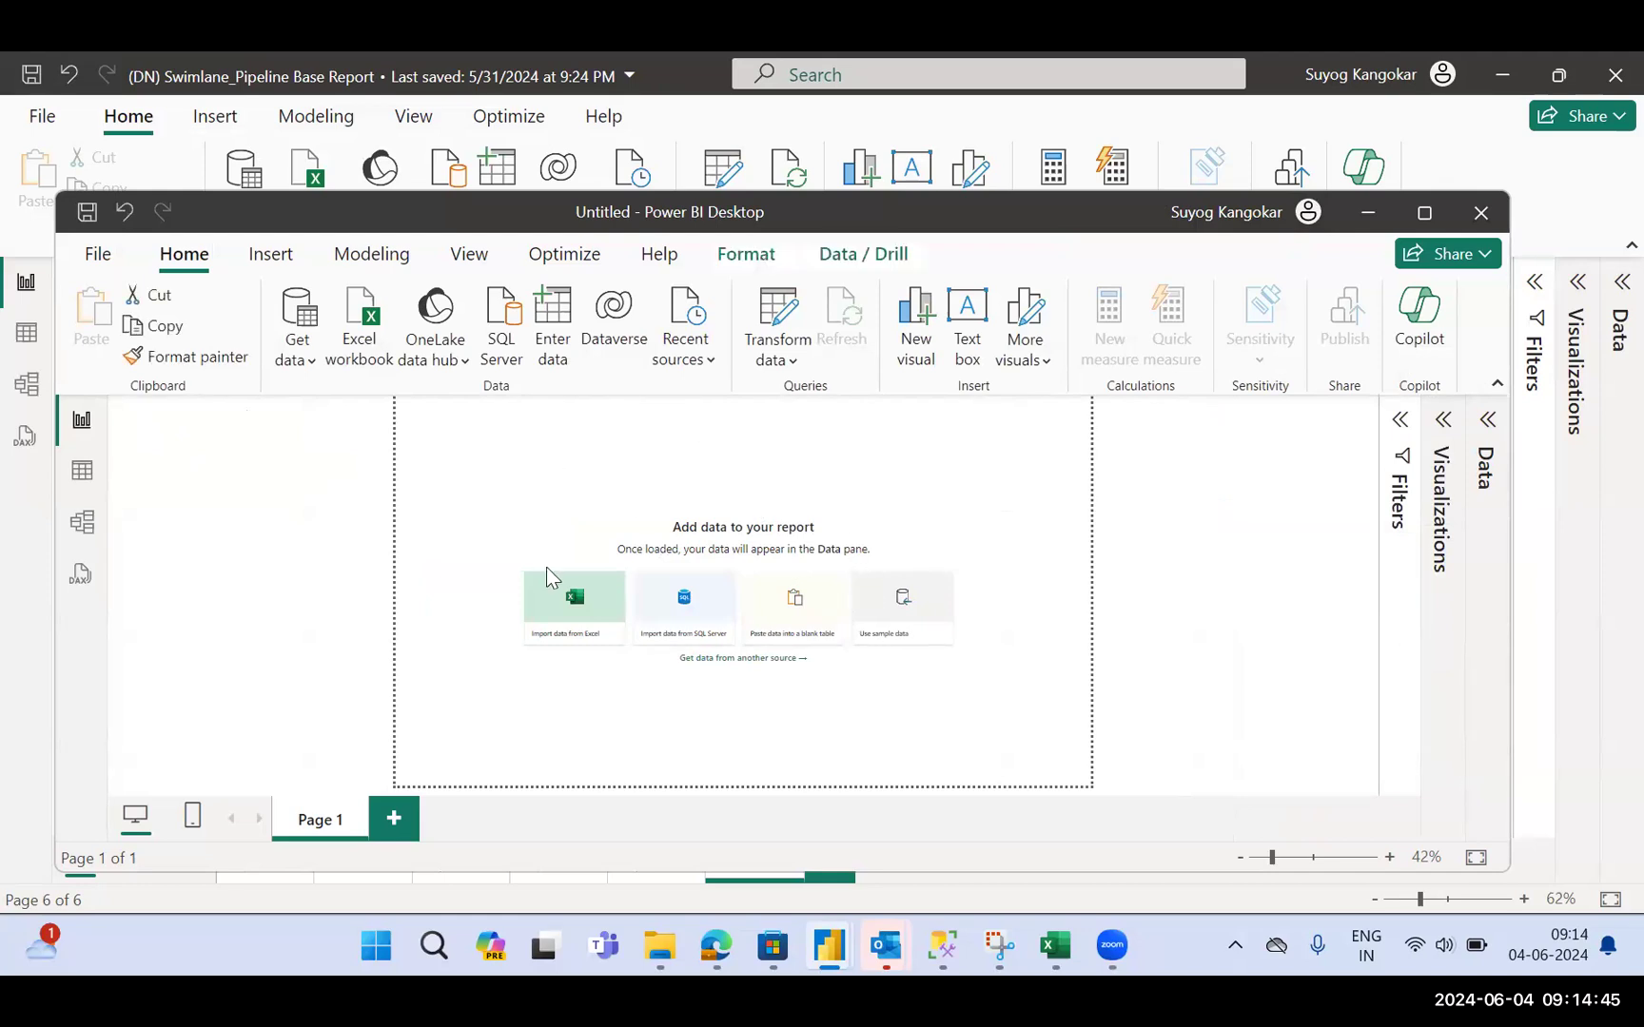
left_click(867, 537)
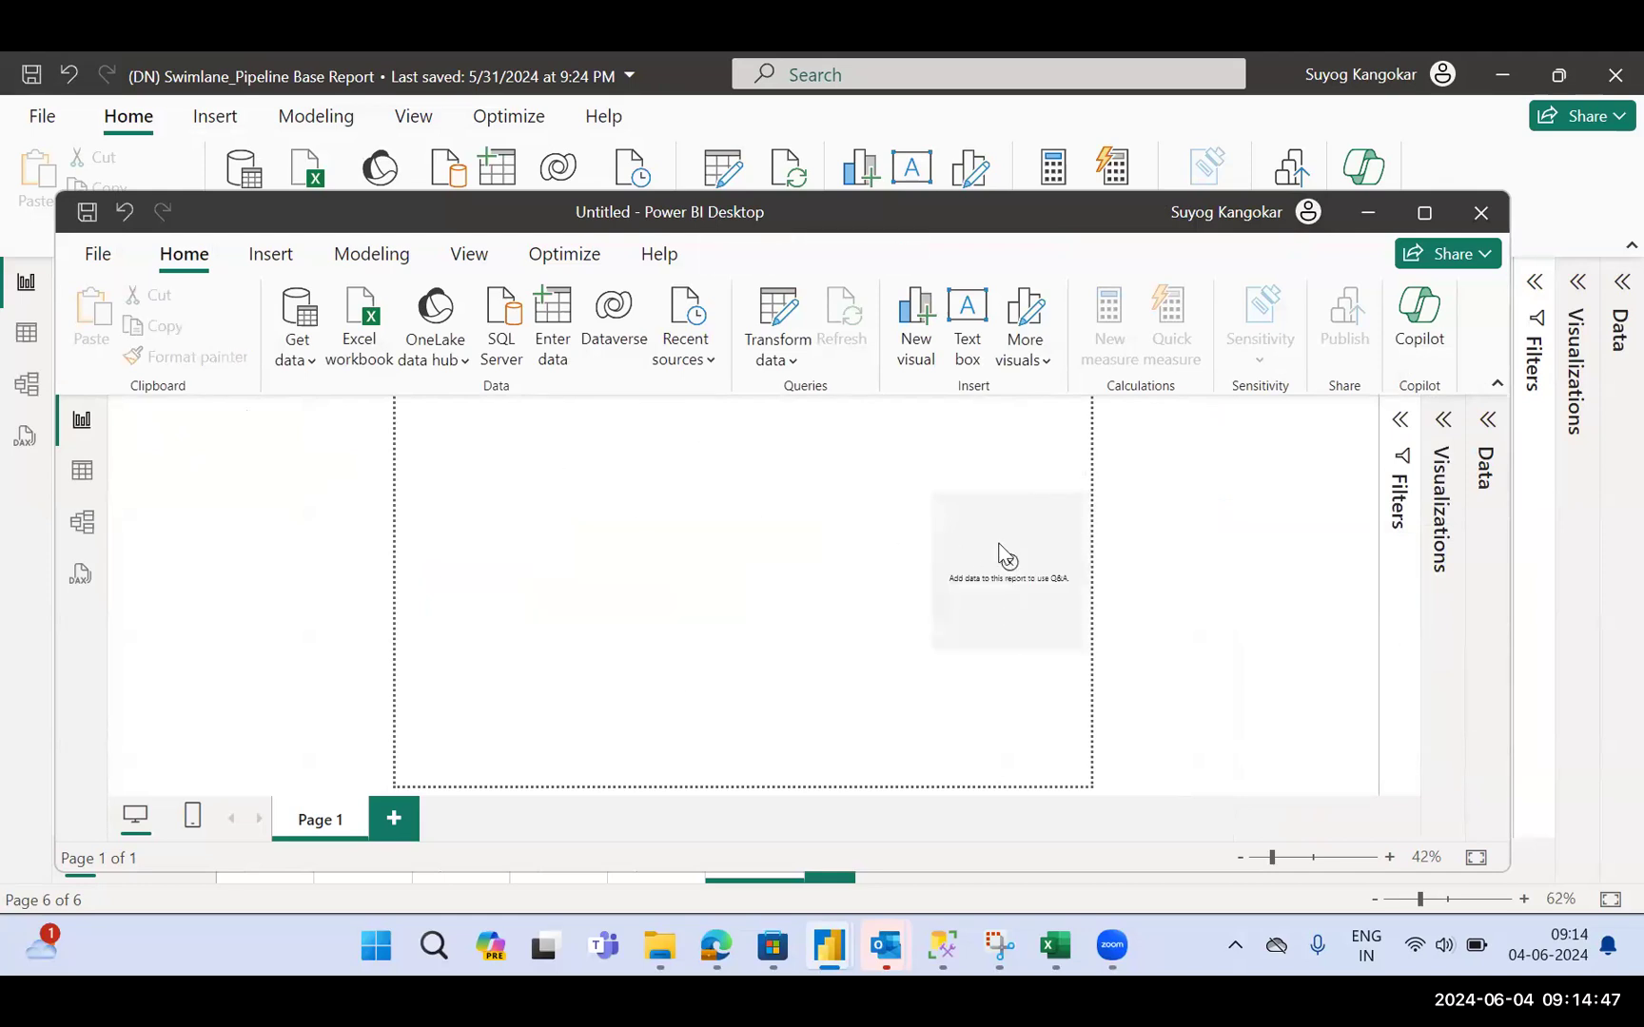
left_click(1053, 539)
key("Delete")
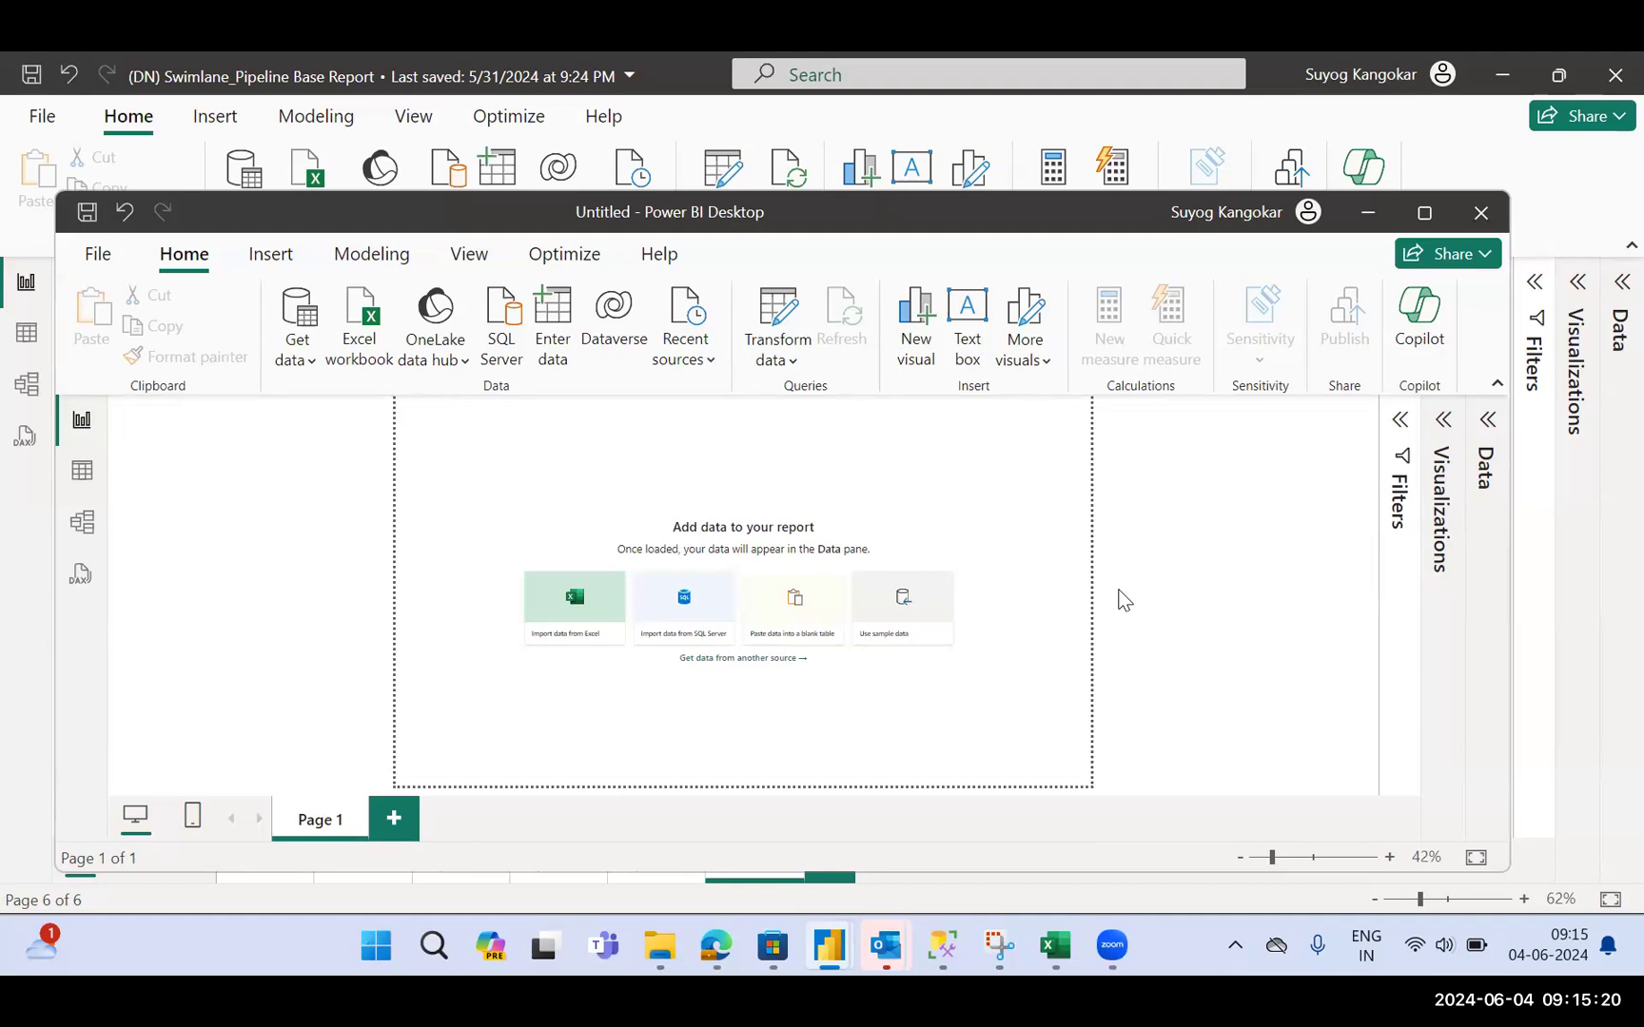
View the report's Table view and Model view, collapsing the Properties and Data panes in the Model view
left_click(82, 472)
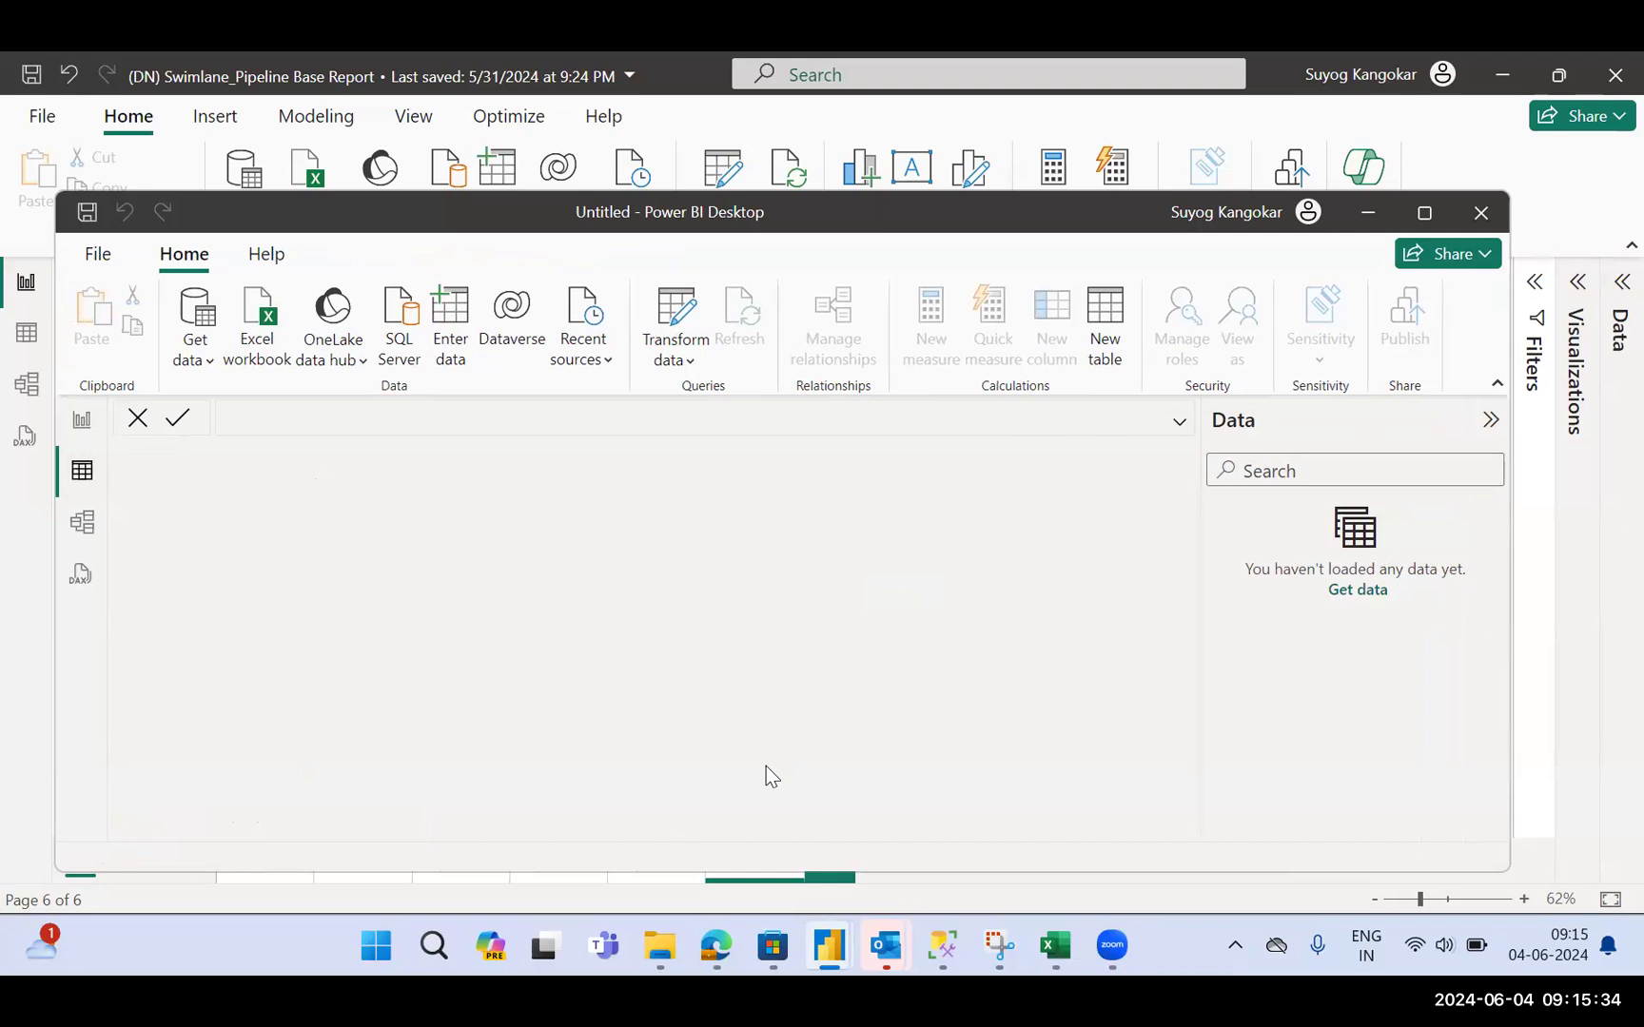
left_click(77, 526)
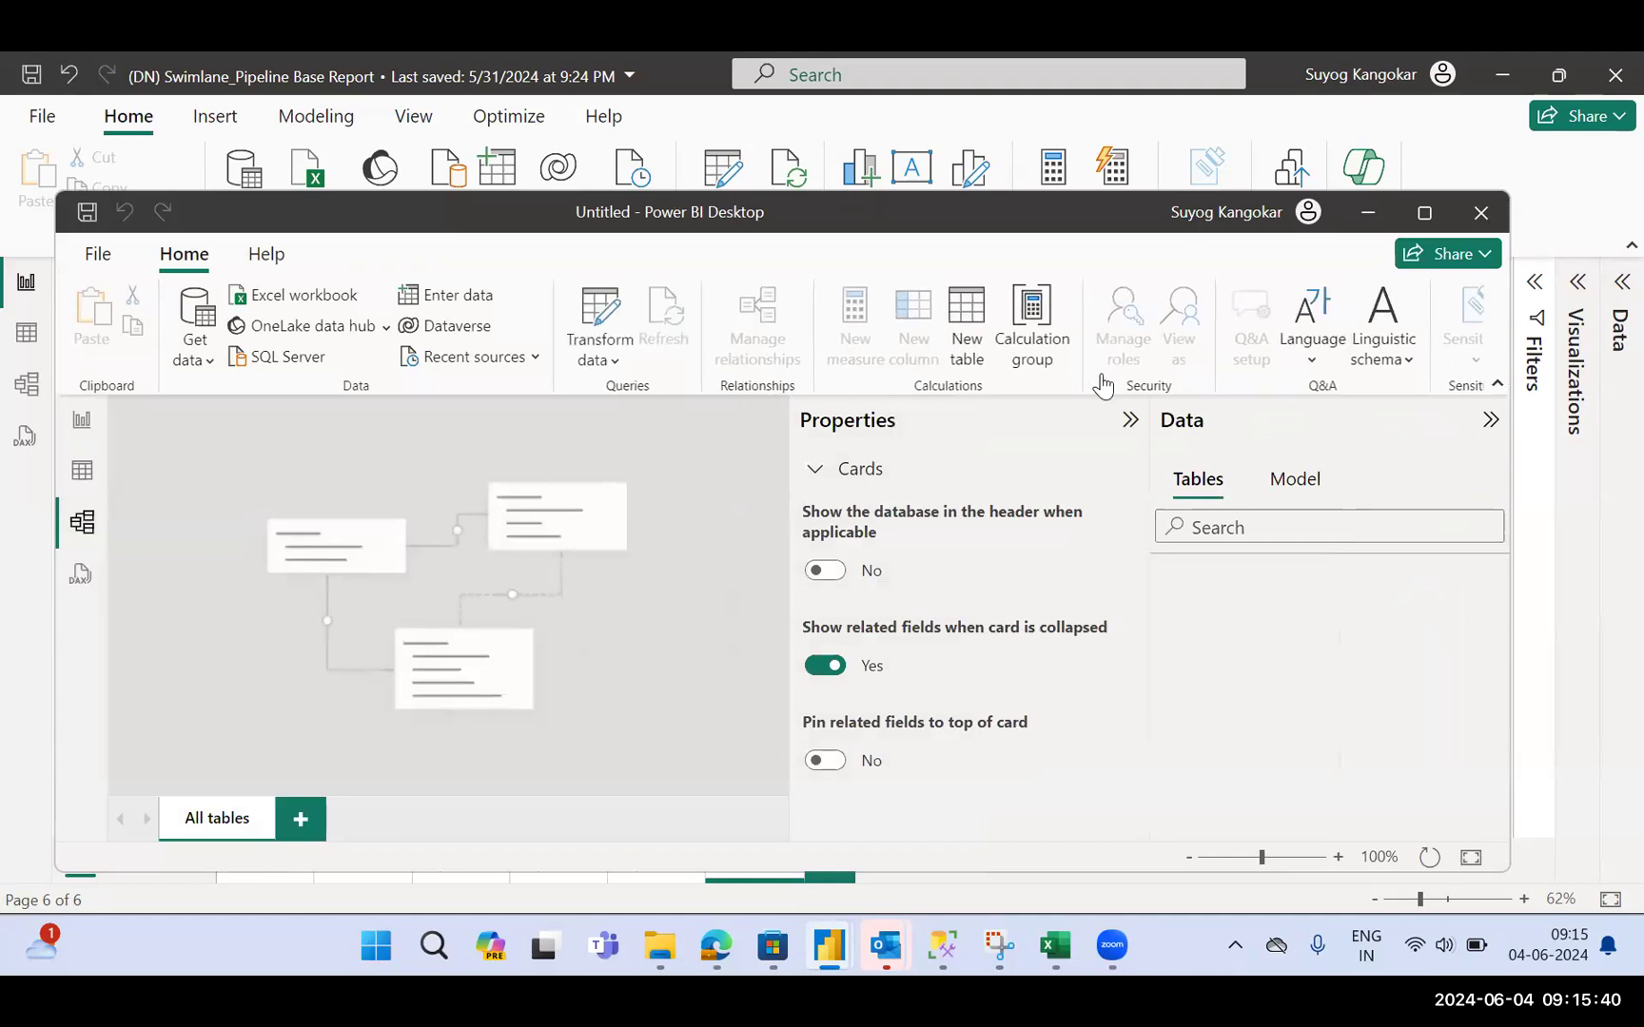
left_click(1129, 420)
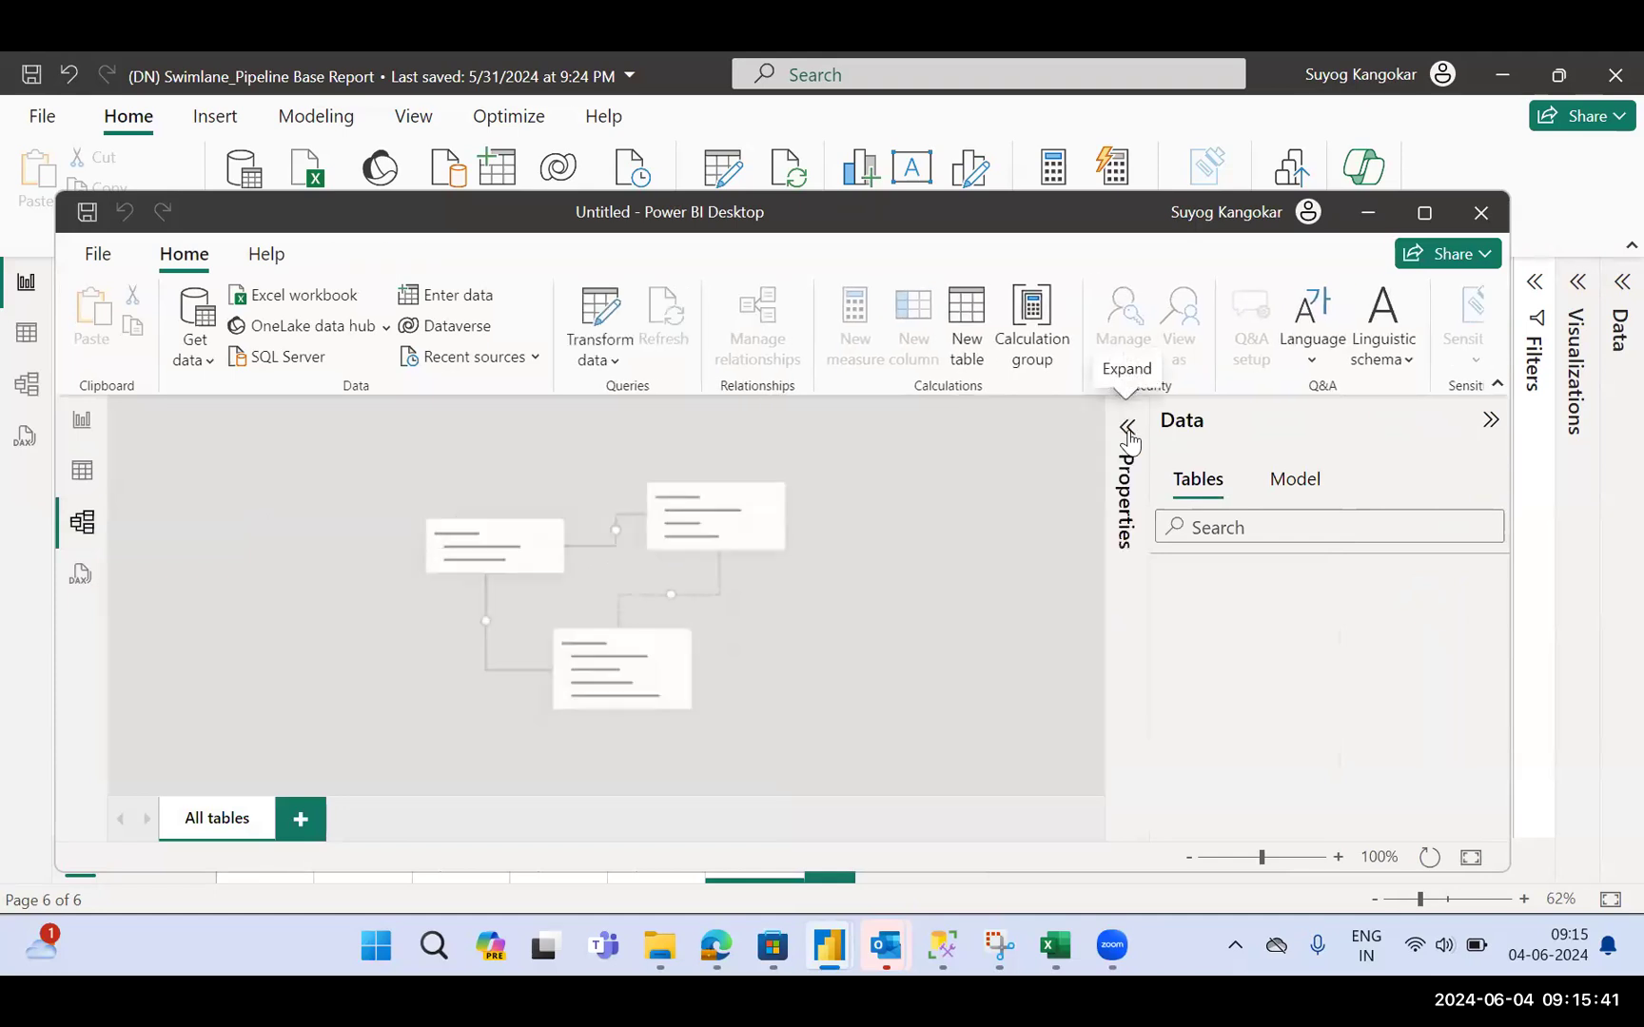
left_click(1489, 421)
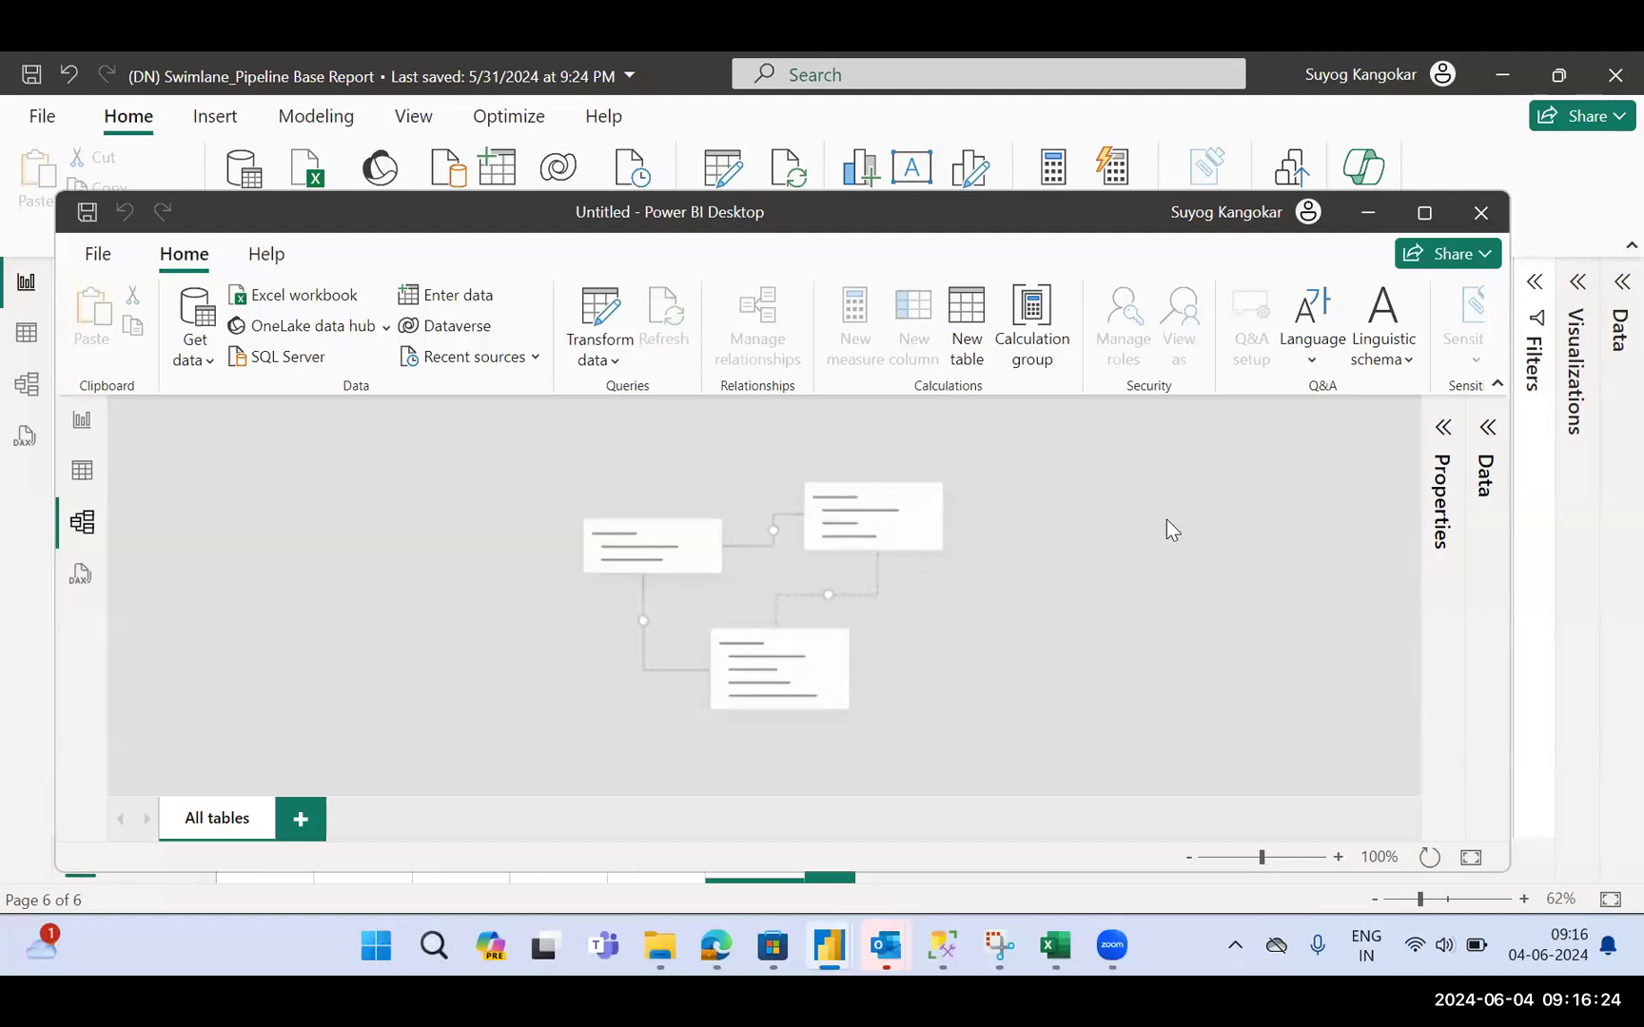
Return to the Report view and expand the Filters pane
left_click(87, 415)
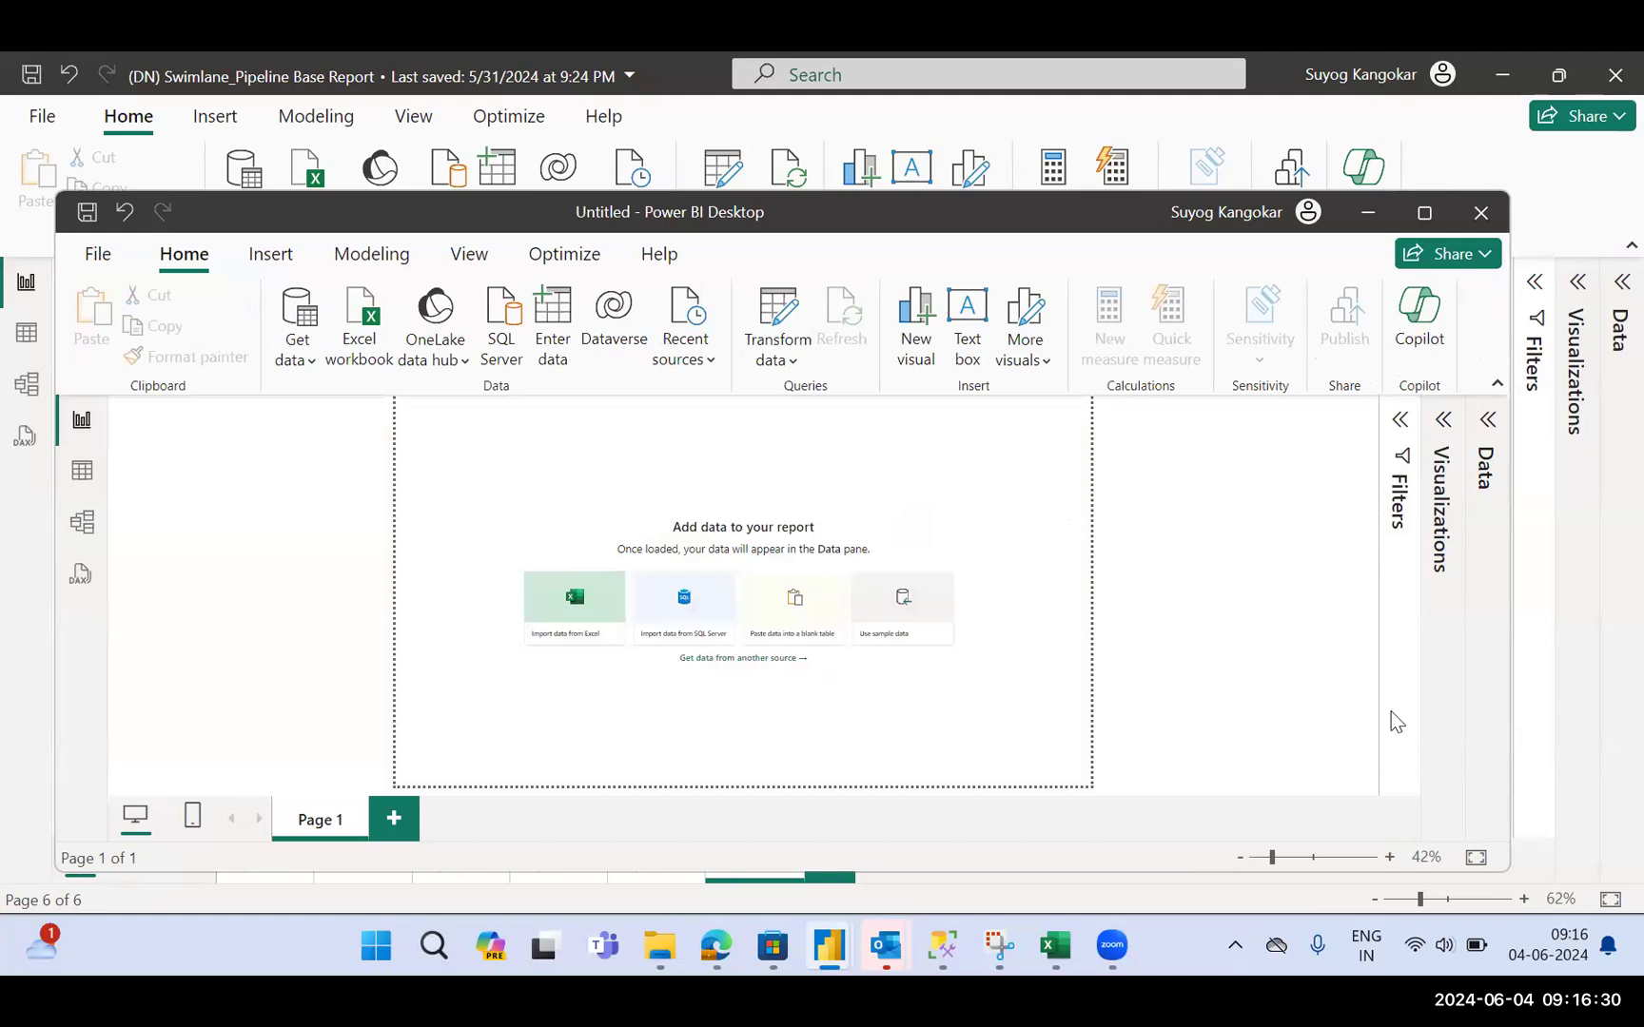
left_click(1400, 426)
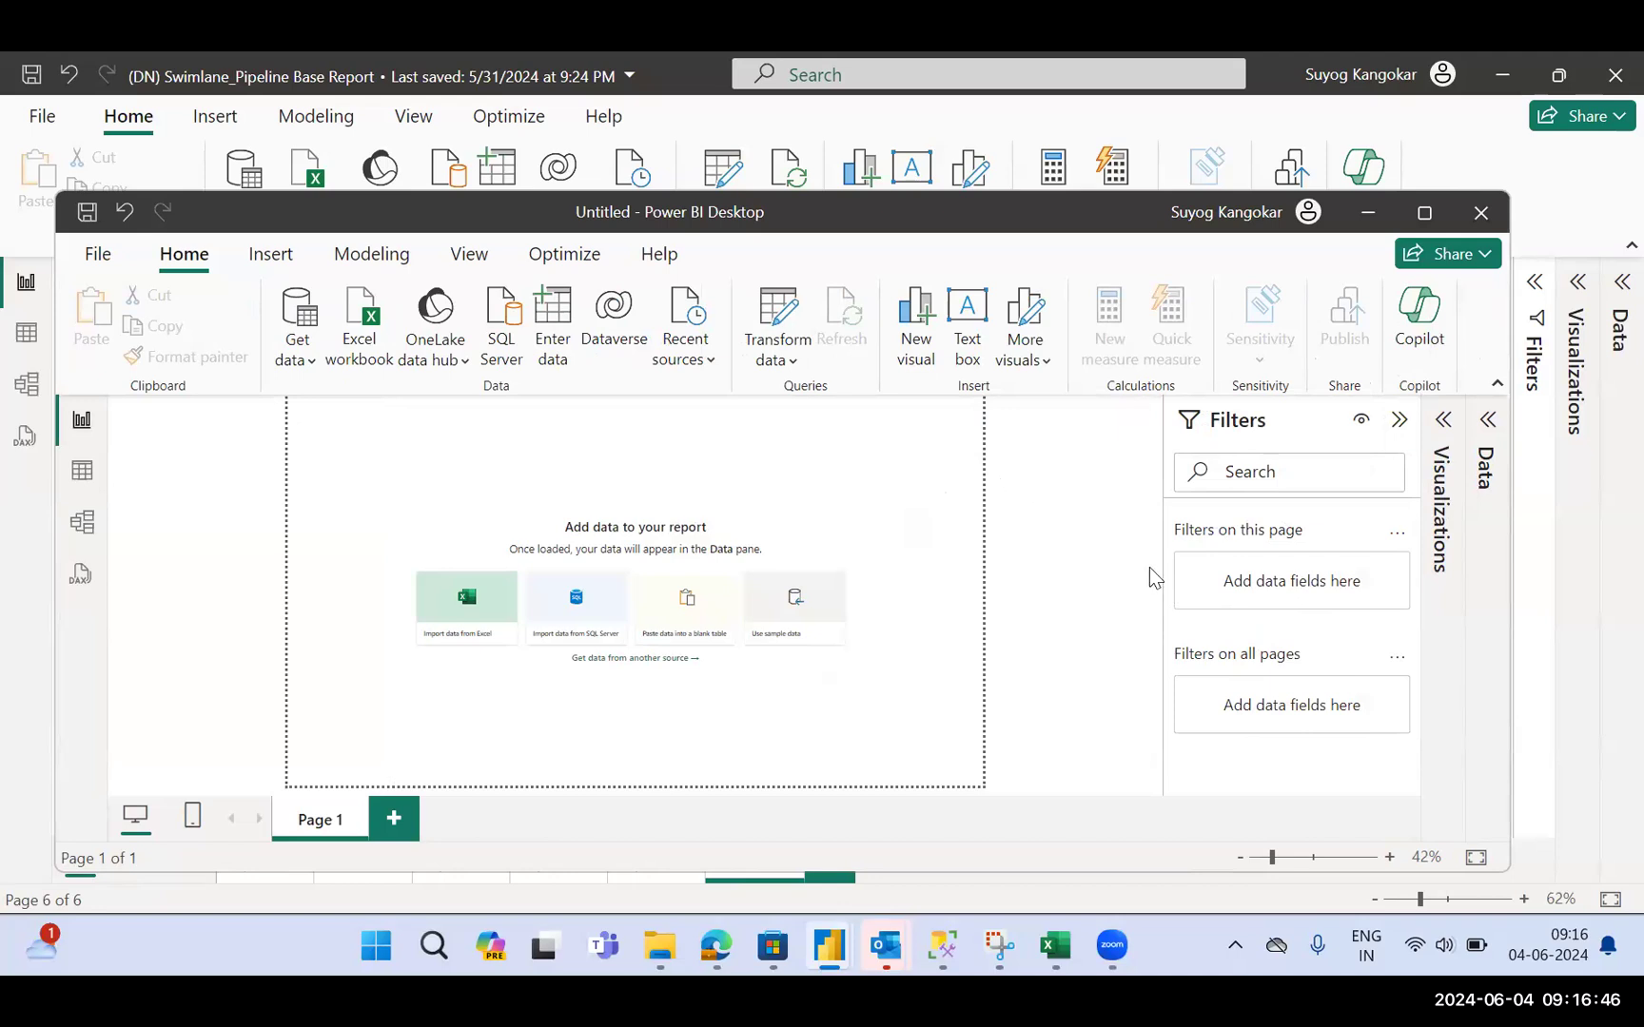
Add a Q&A visual to the blank report canvas and deselect it
double_click(803, 481)
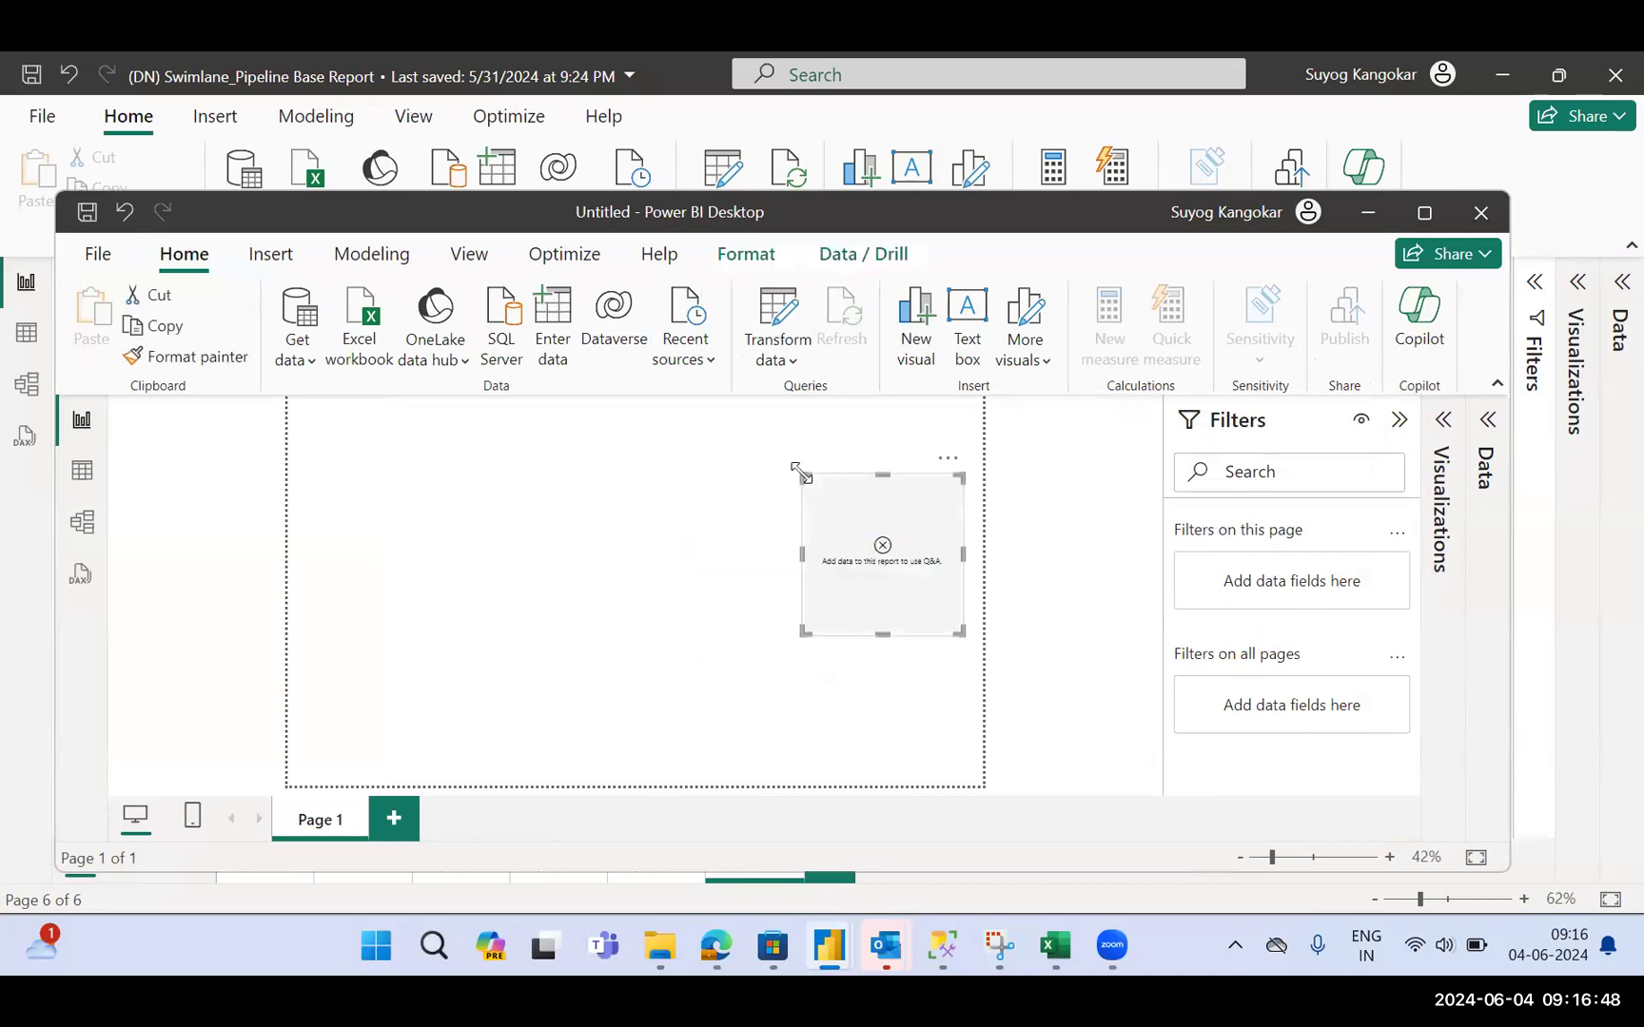
left_click(682, 472)
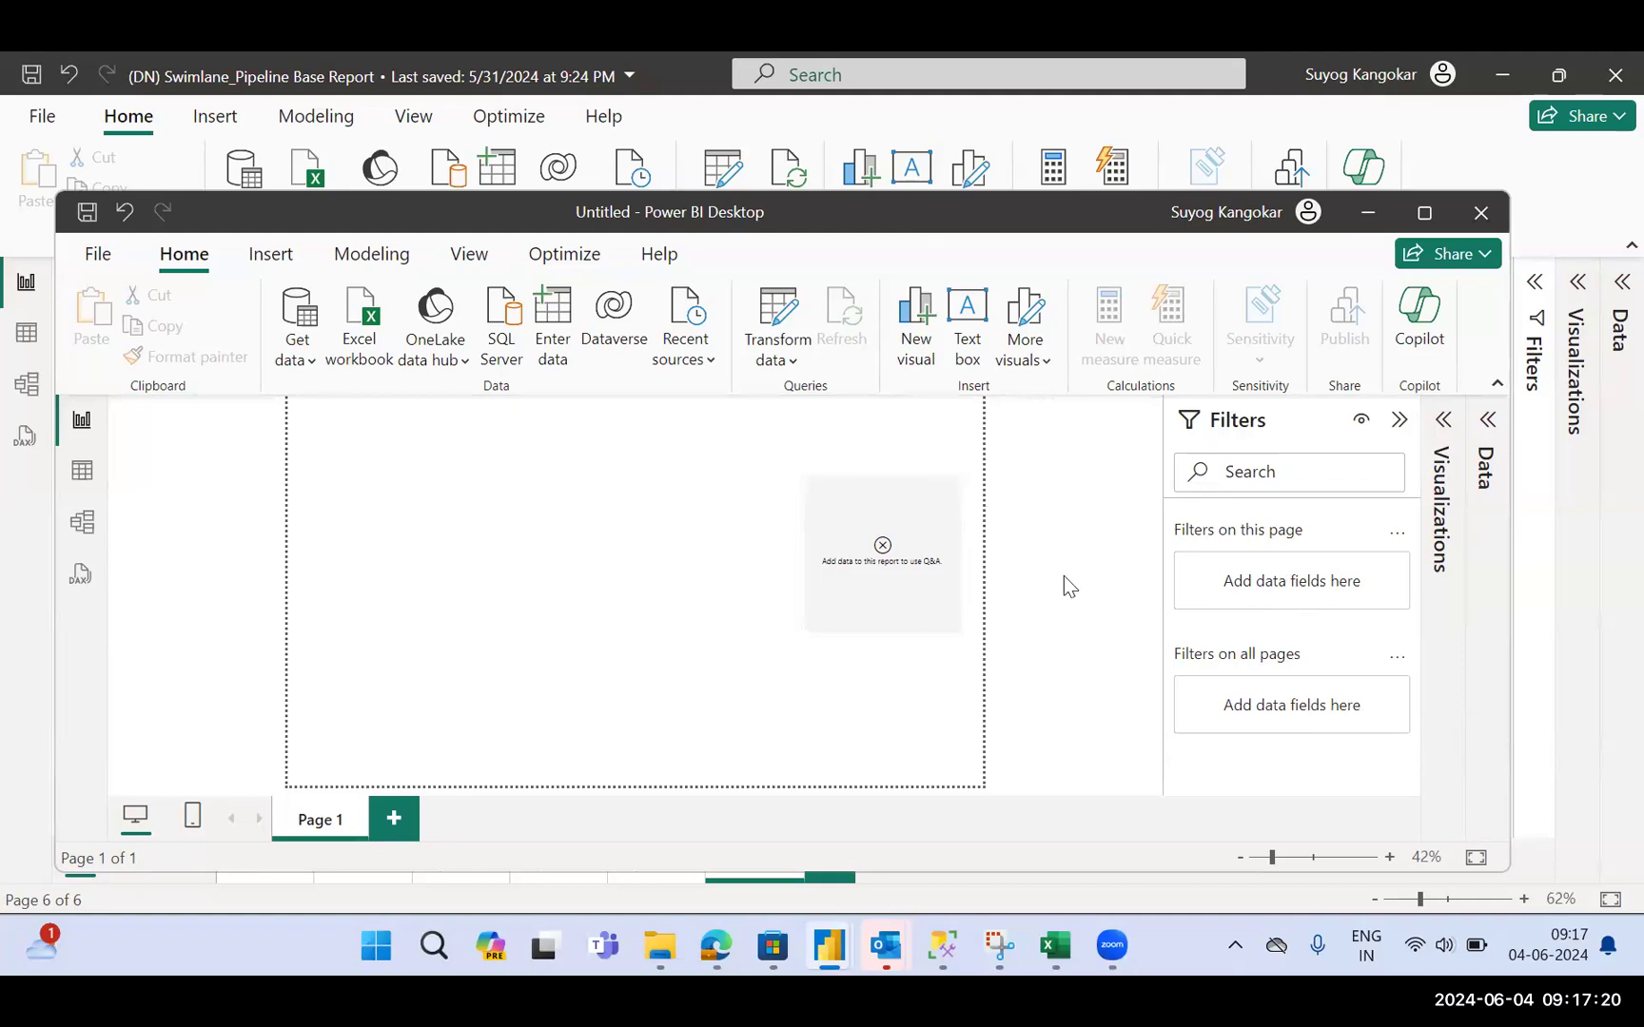
Select the Q&A visual on the canvas and expand the Visualizations and Data panes
left_click(886, 514)
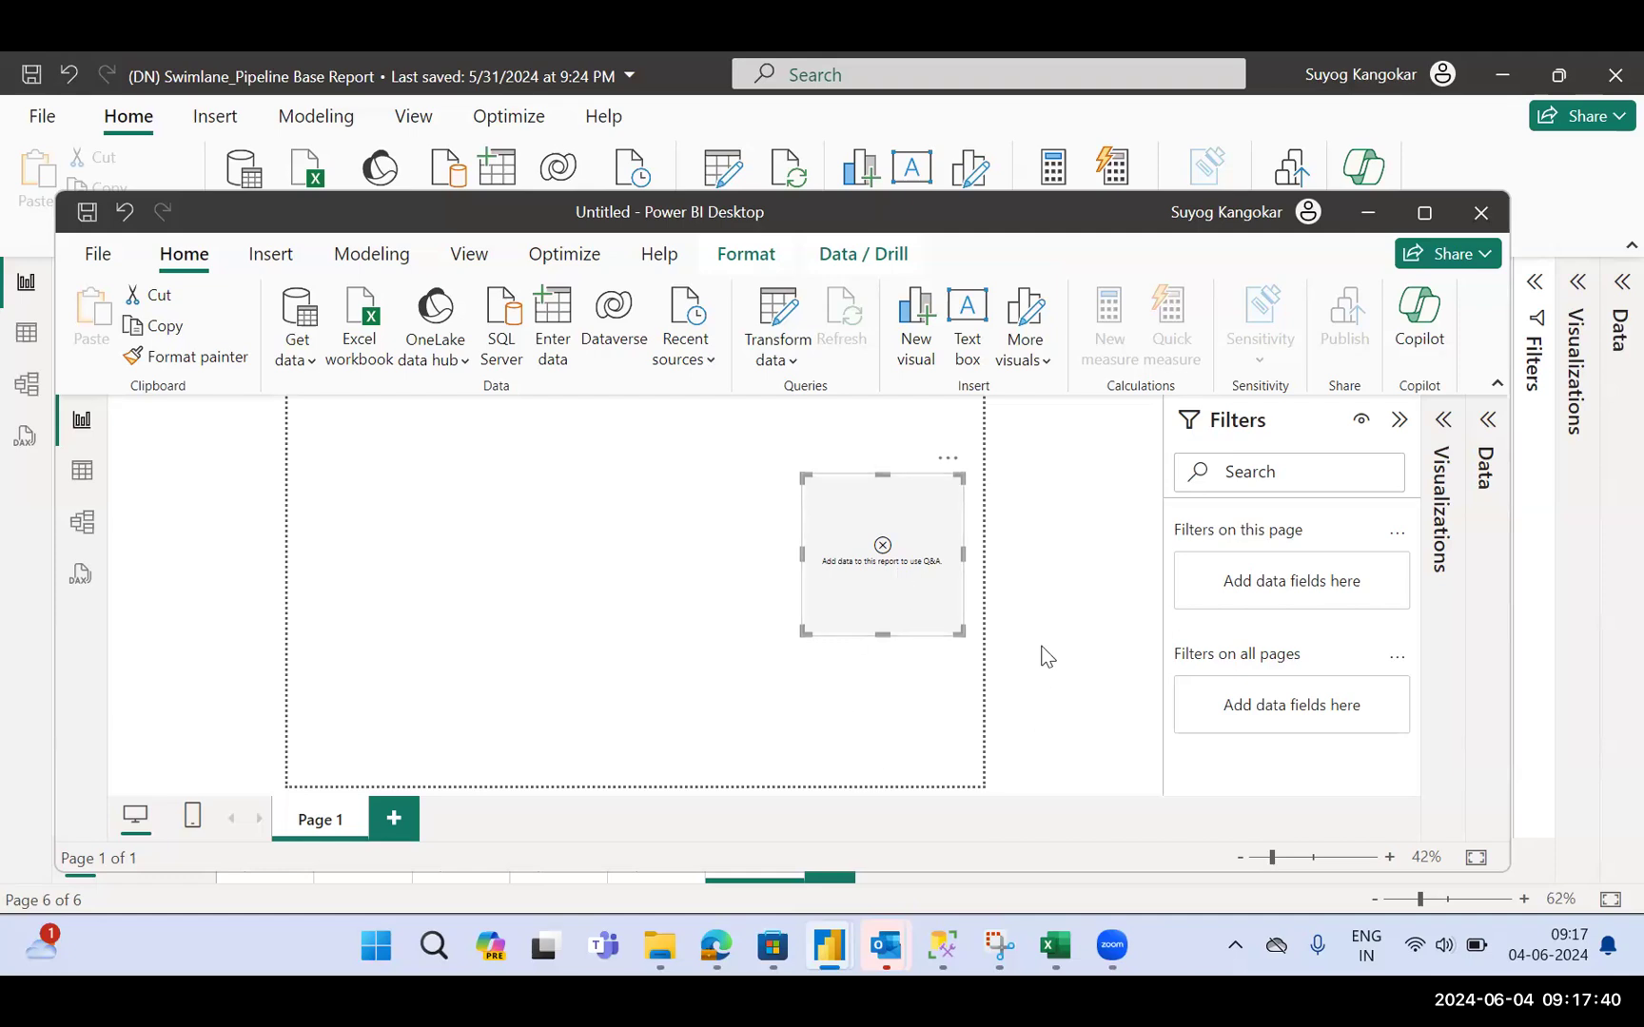
left_click(1441, 422)
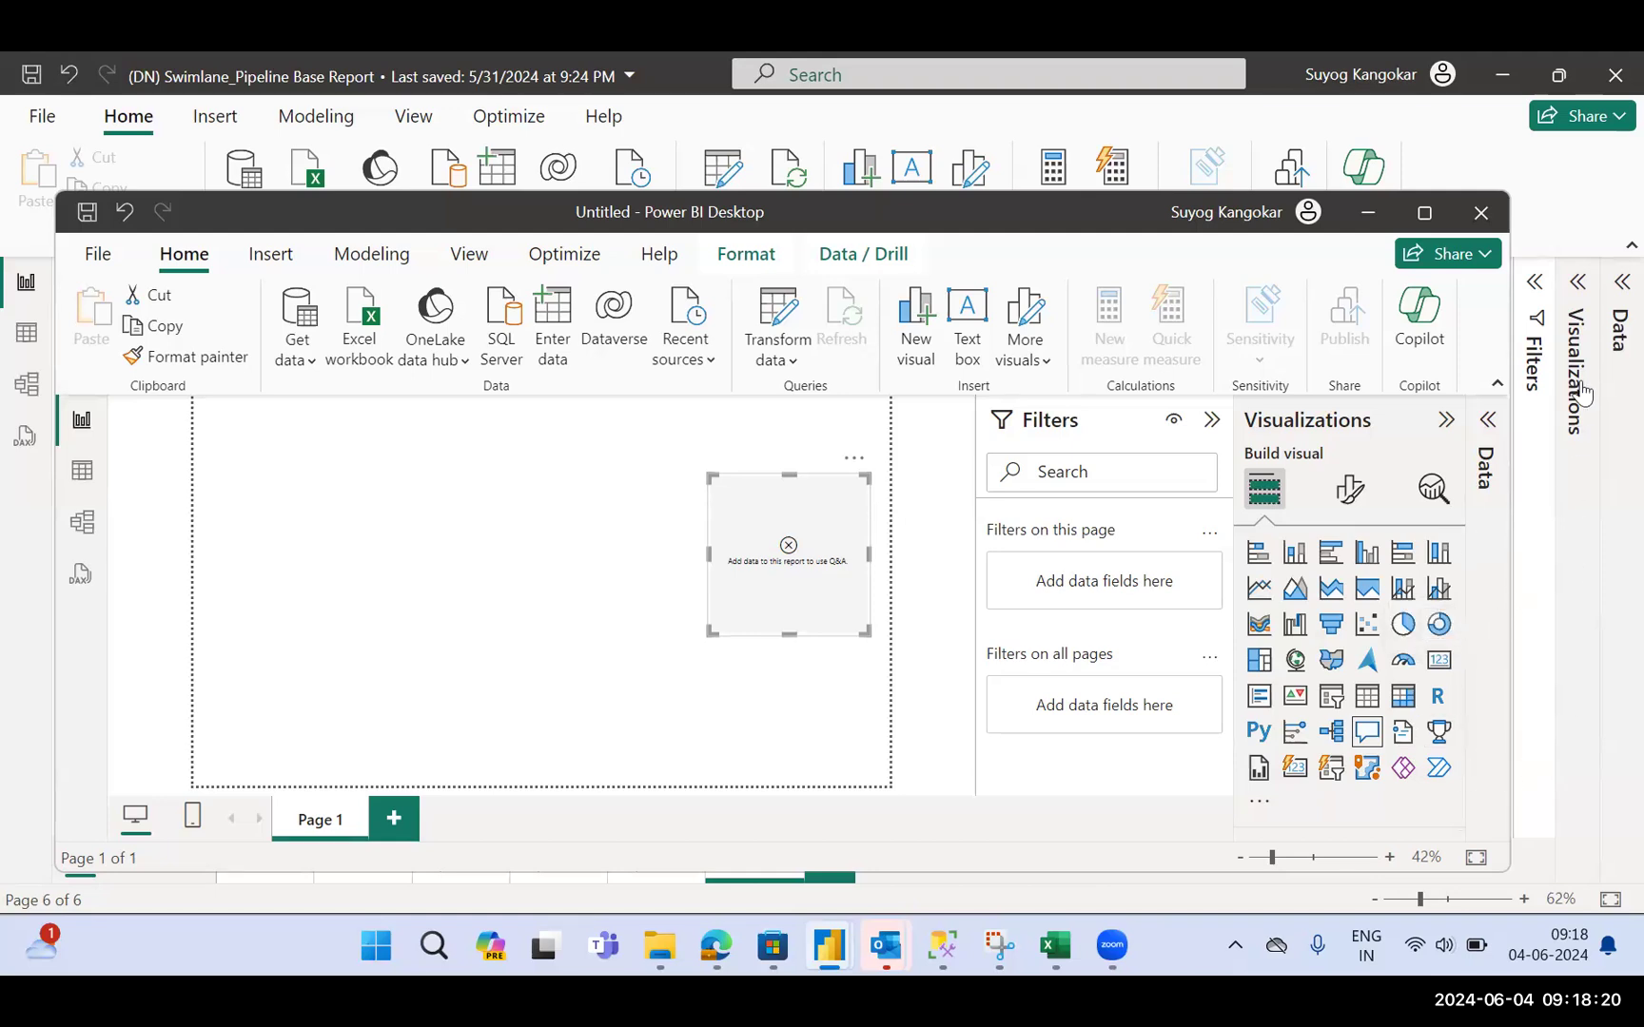
left_click(1486, 421)
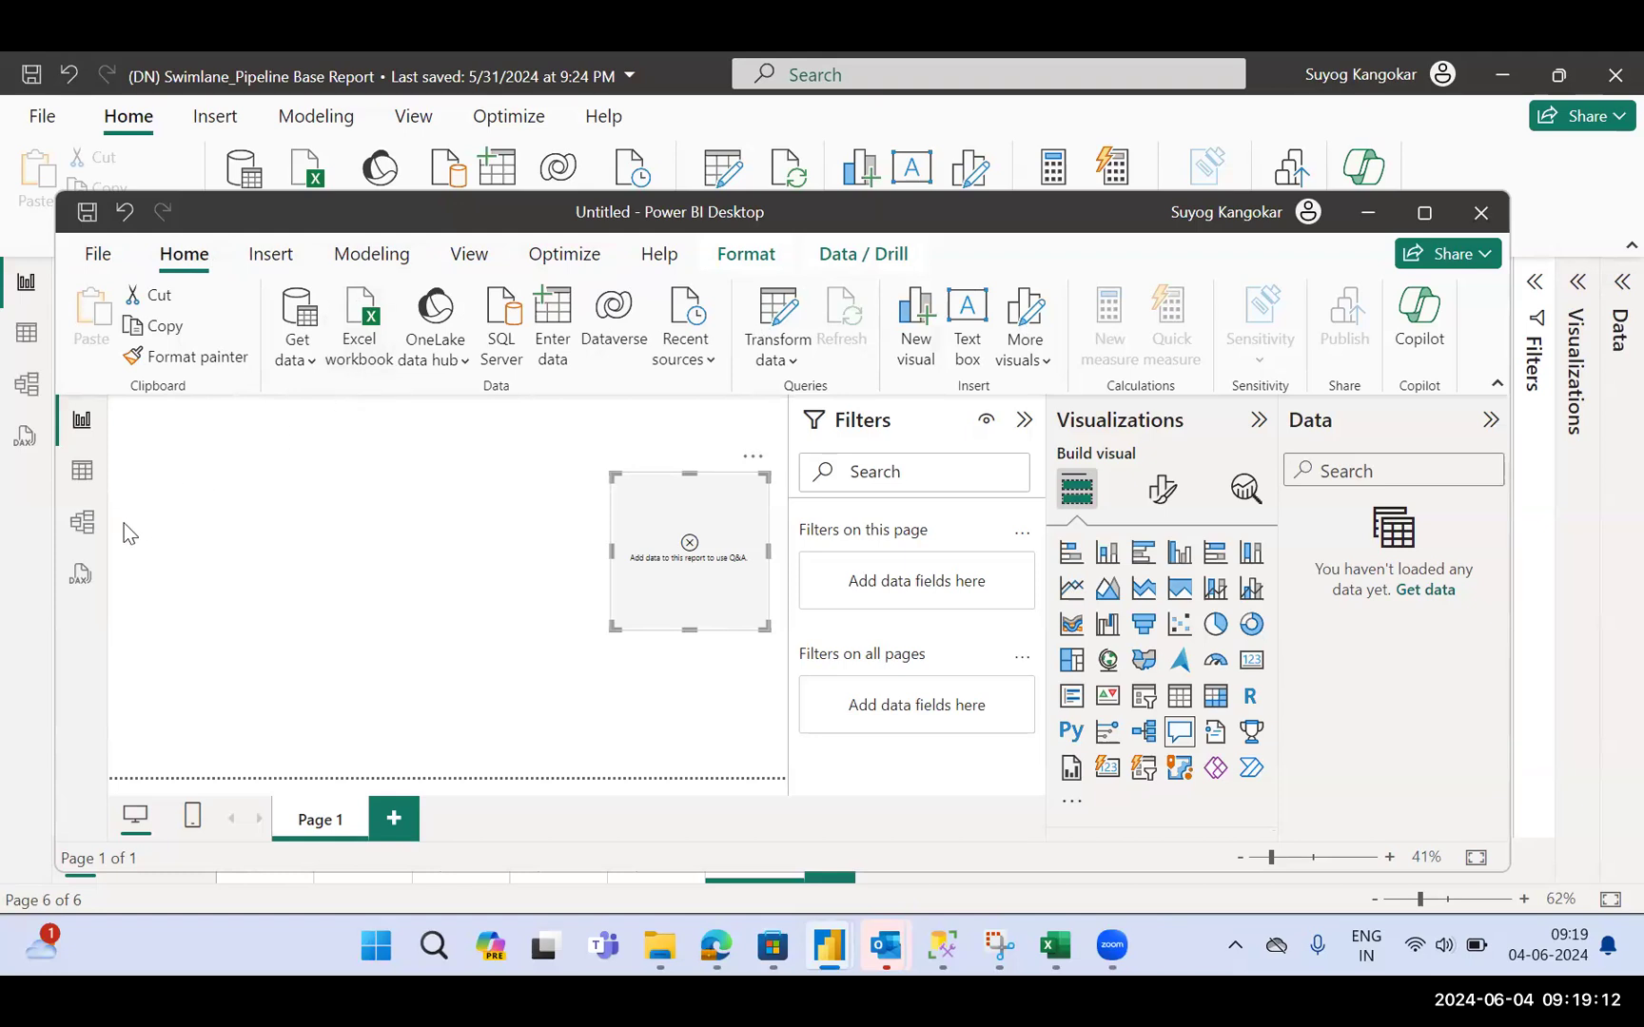
View the empty Model view of the untitled report and return to the Report view
left_click(85, 525)
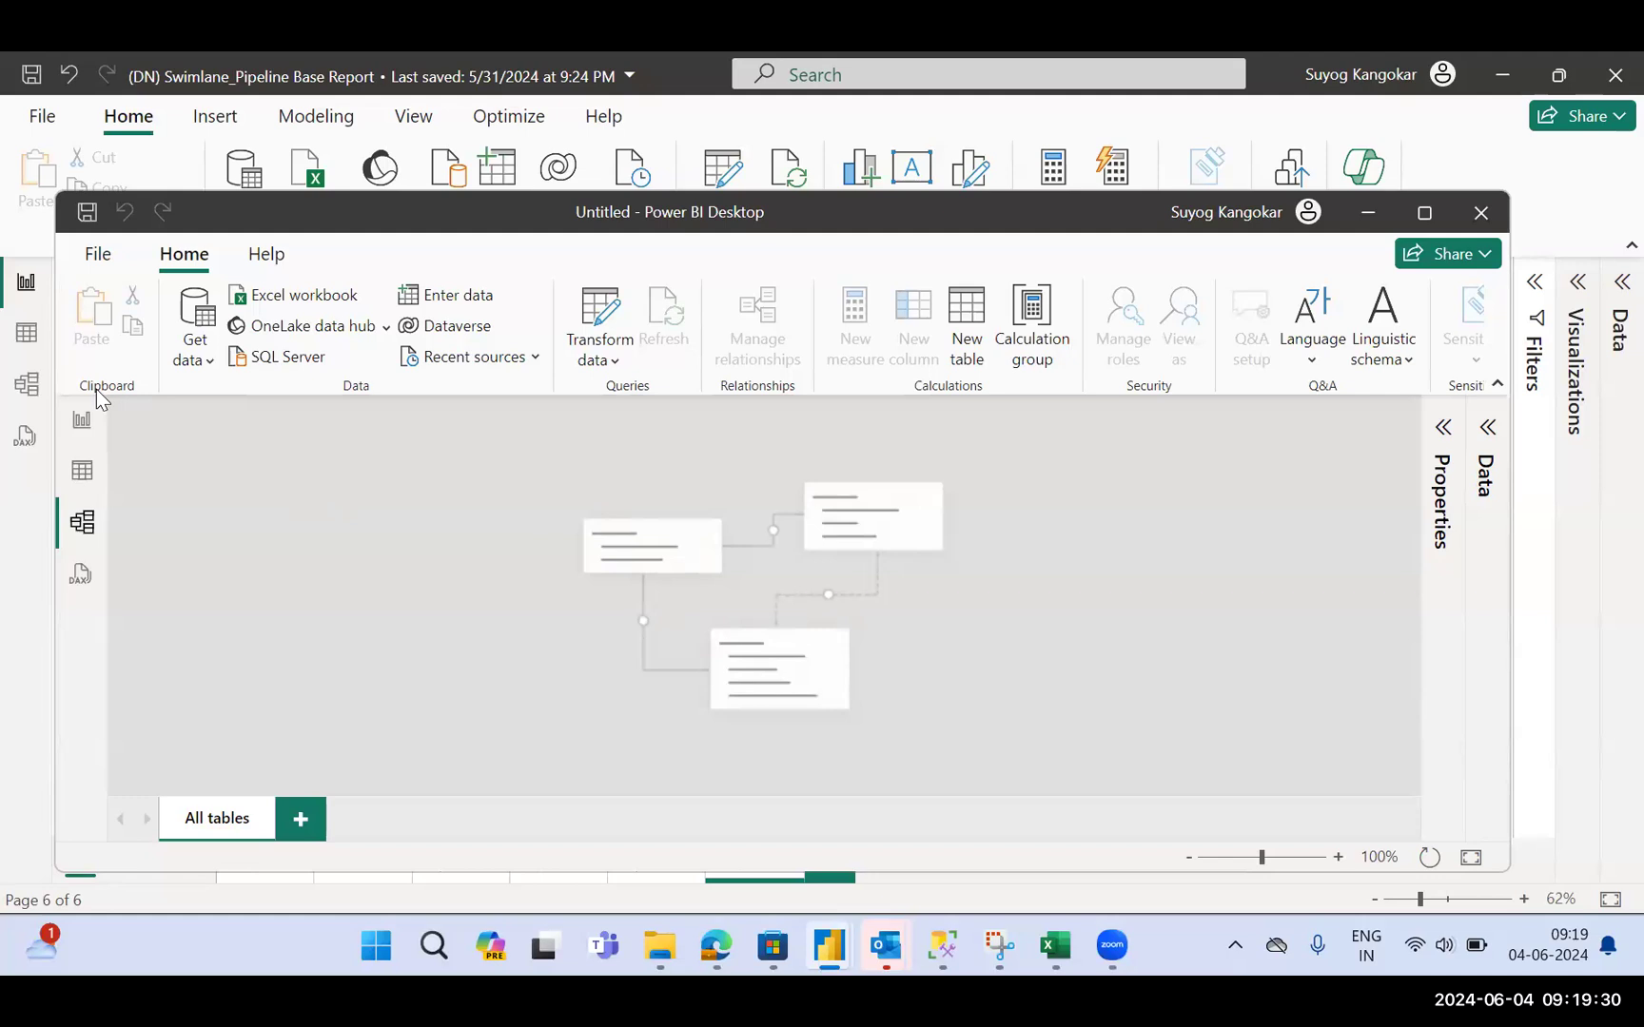
left_click(83, 431)
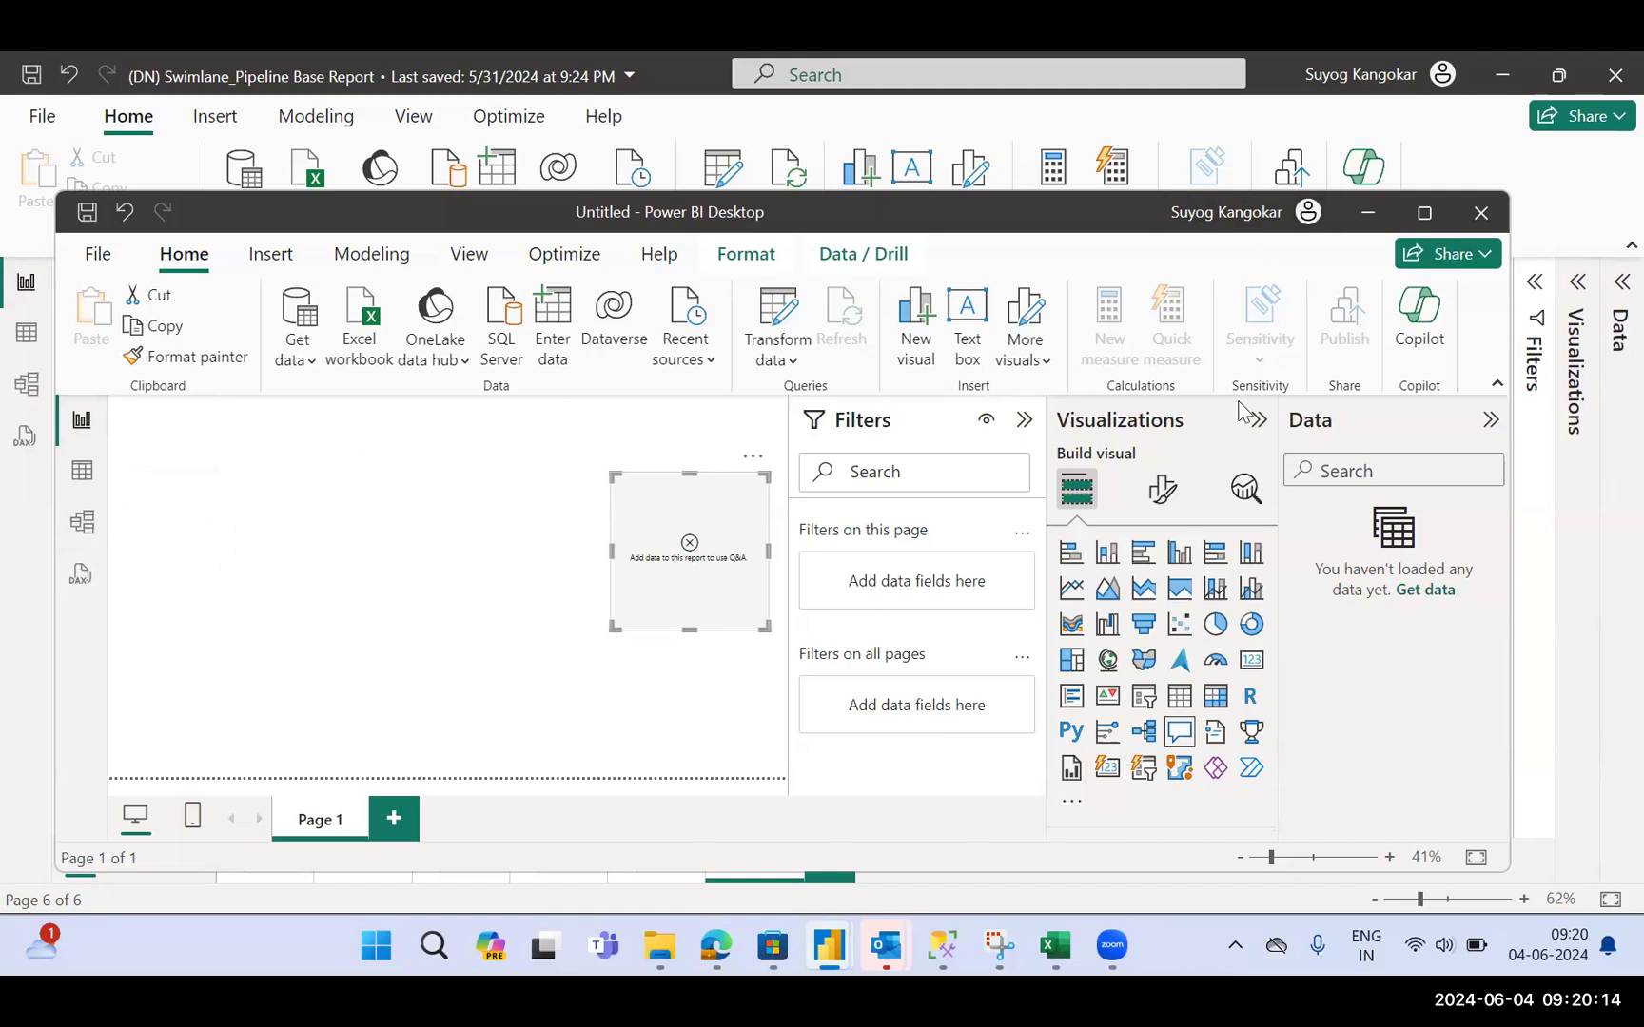
double_click(1081, 204)
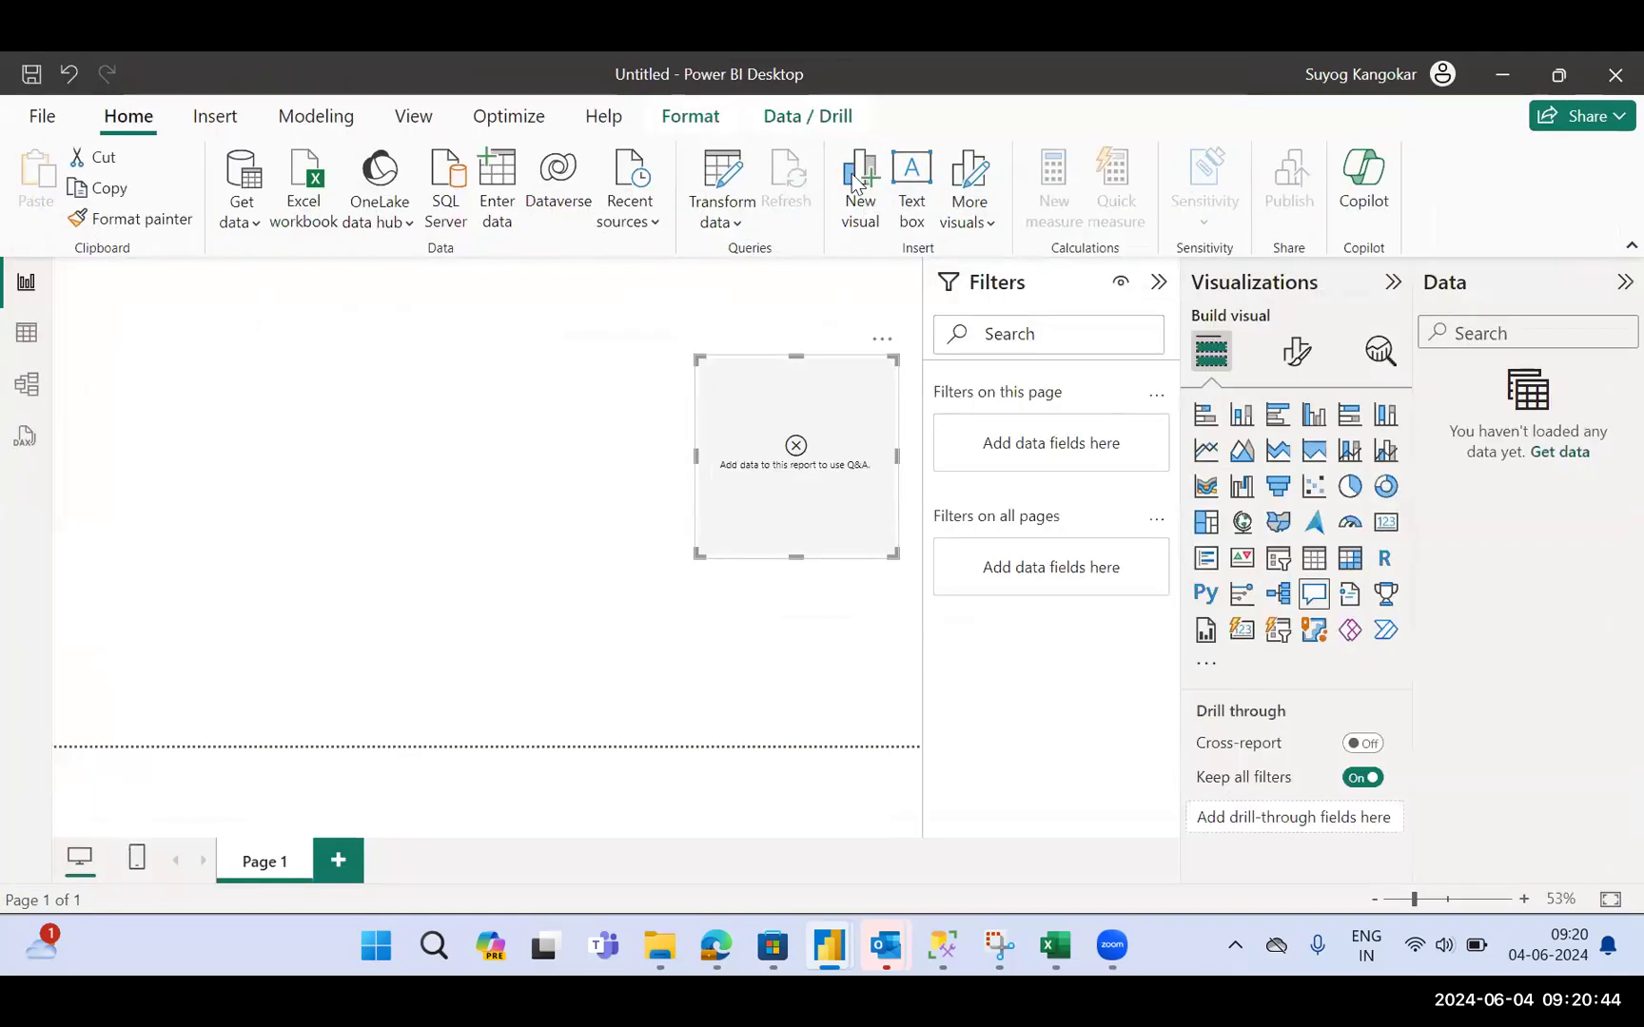
left_click(1565, 74)
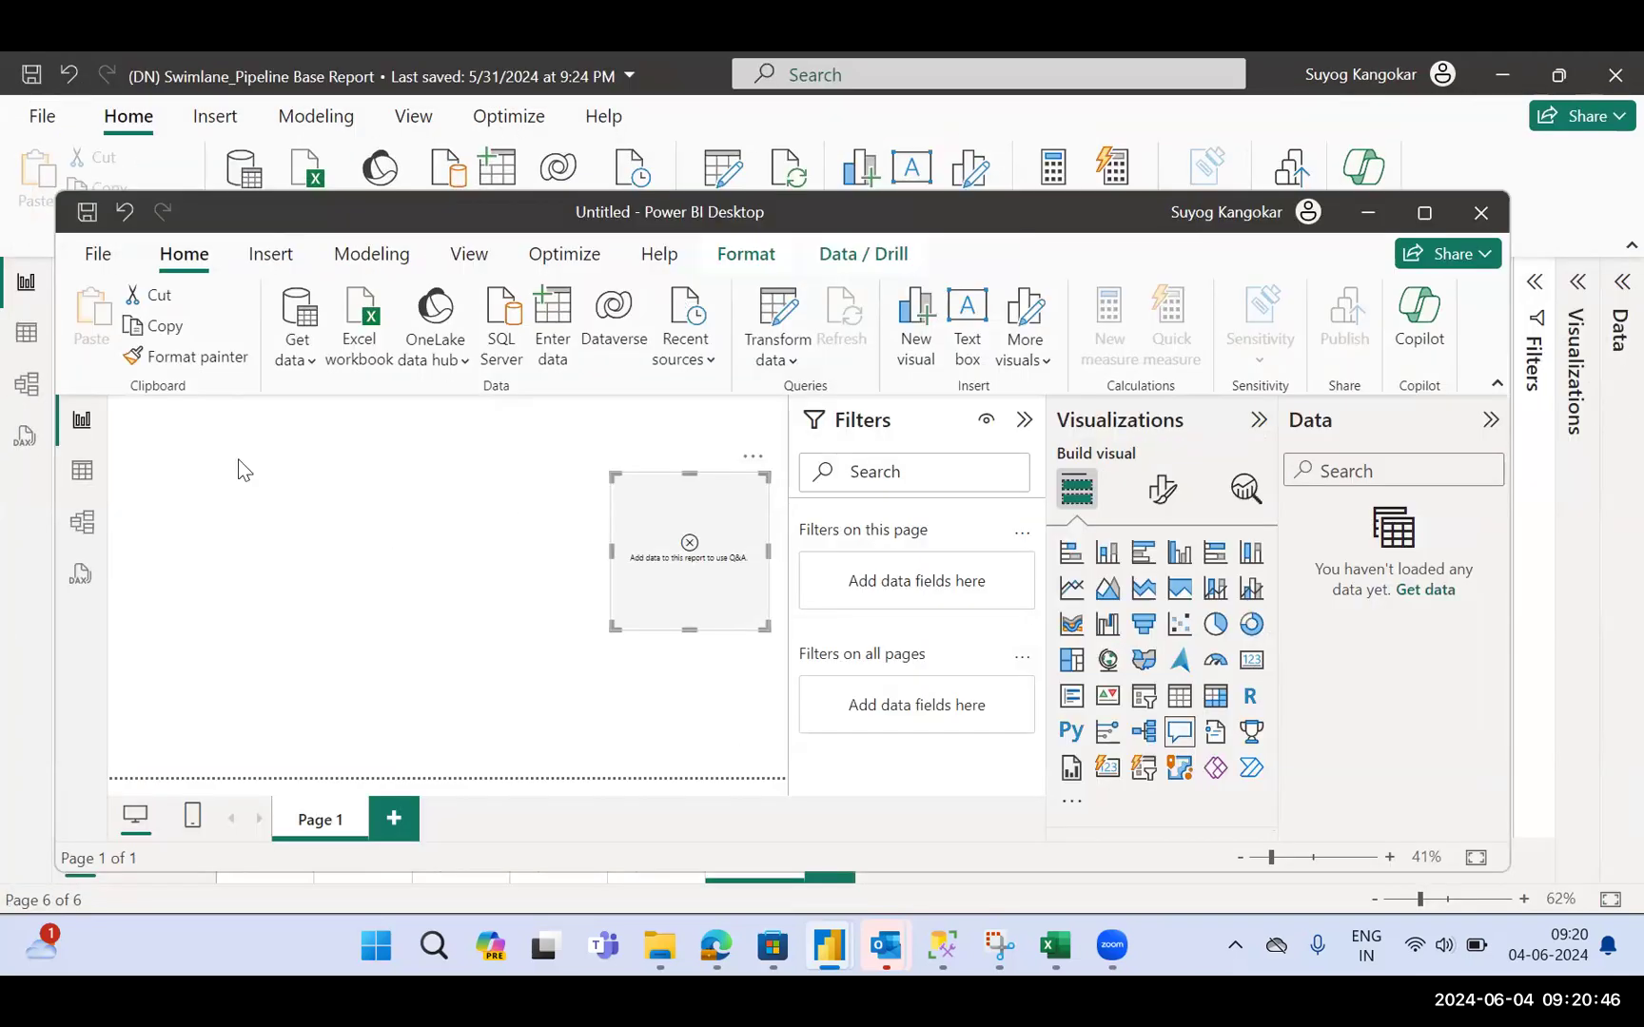
Examine the common data sources offered for getting data, from Excel workbook down to Power BI Template Apps
left_click(307, 368)
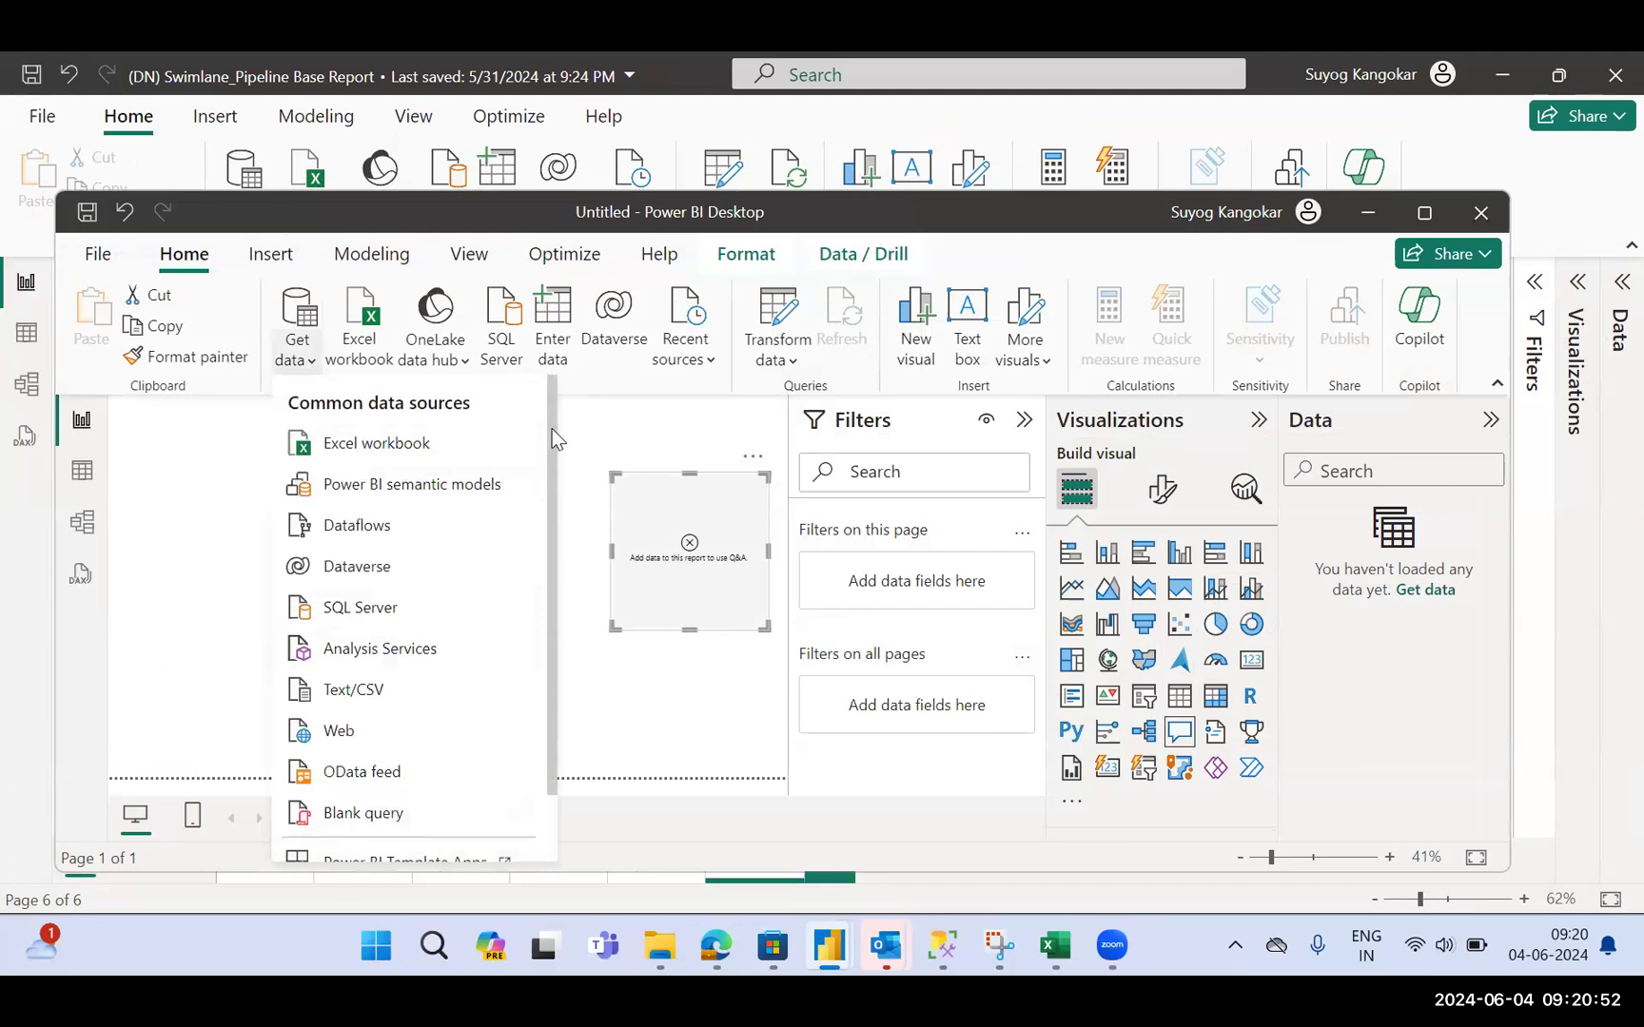
scroll(558, 513, "down", 2)
scroll(558, 603, "up", 2)
scroll(572, 576, "down", 2)
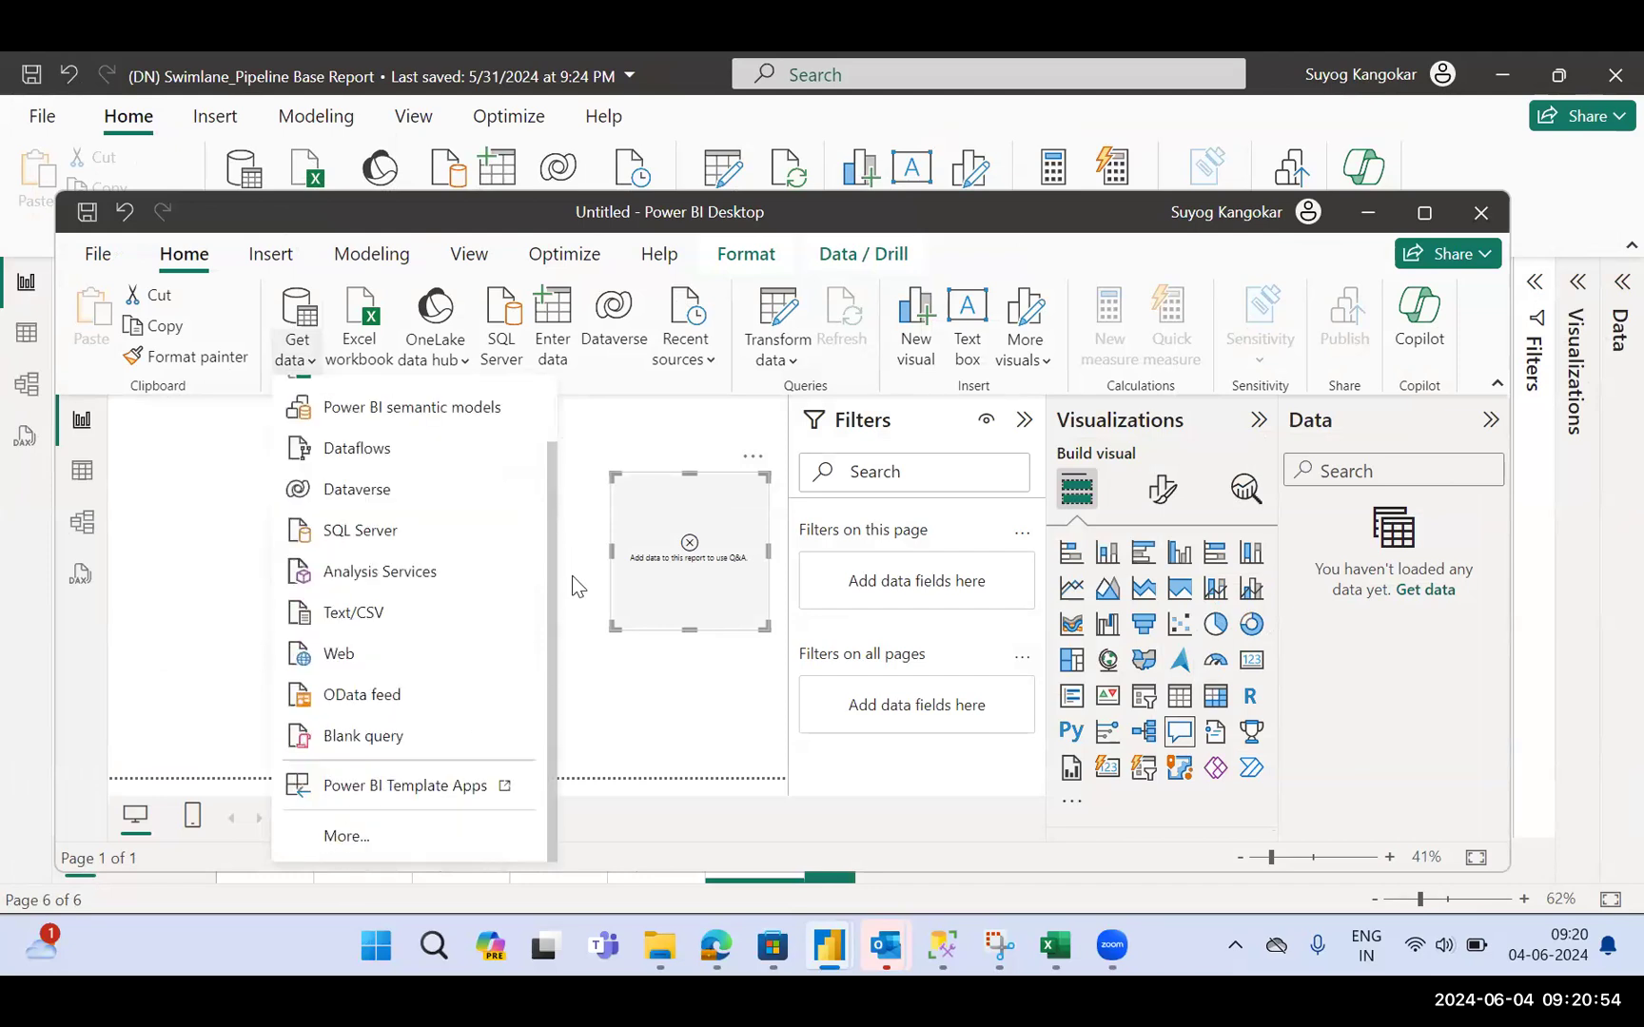
scroll(337, 840, "up", 2)
scroll(567, 633, "down", 2)
scroll(419, 804, "up", 2)
scroll(560, 761, "down", 2)
scroll(368, 843, "up", 2)
scroll(561, 513, "down", 2)
scroll(381, 831, "up", 2)
scroll(381, 831, "down", 2)
scroll(481, 455, "up", 1)
scroll(466, 761, "down", 2)
scroll(419, 463, "up", 2)
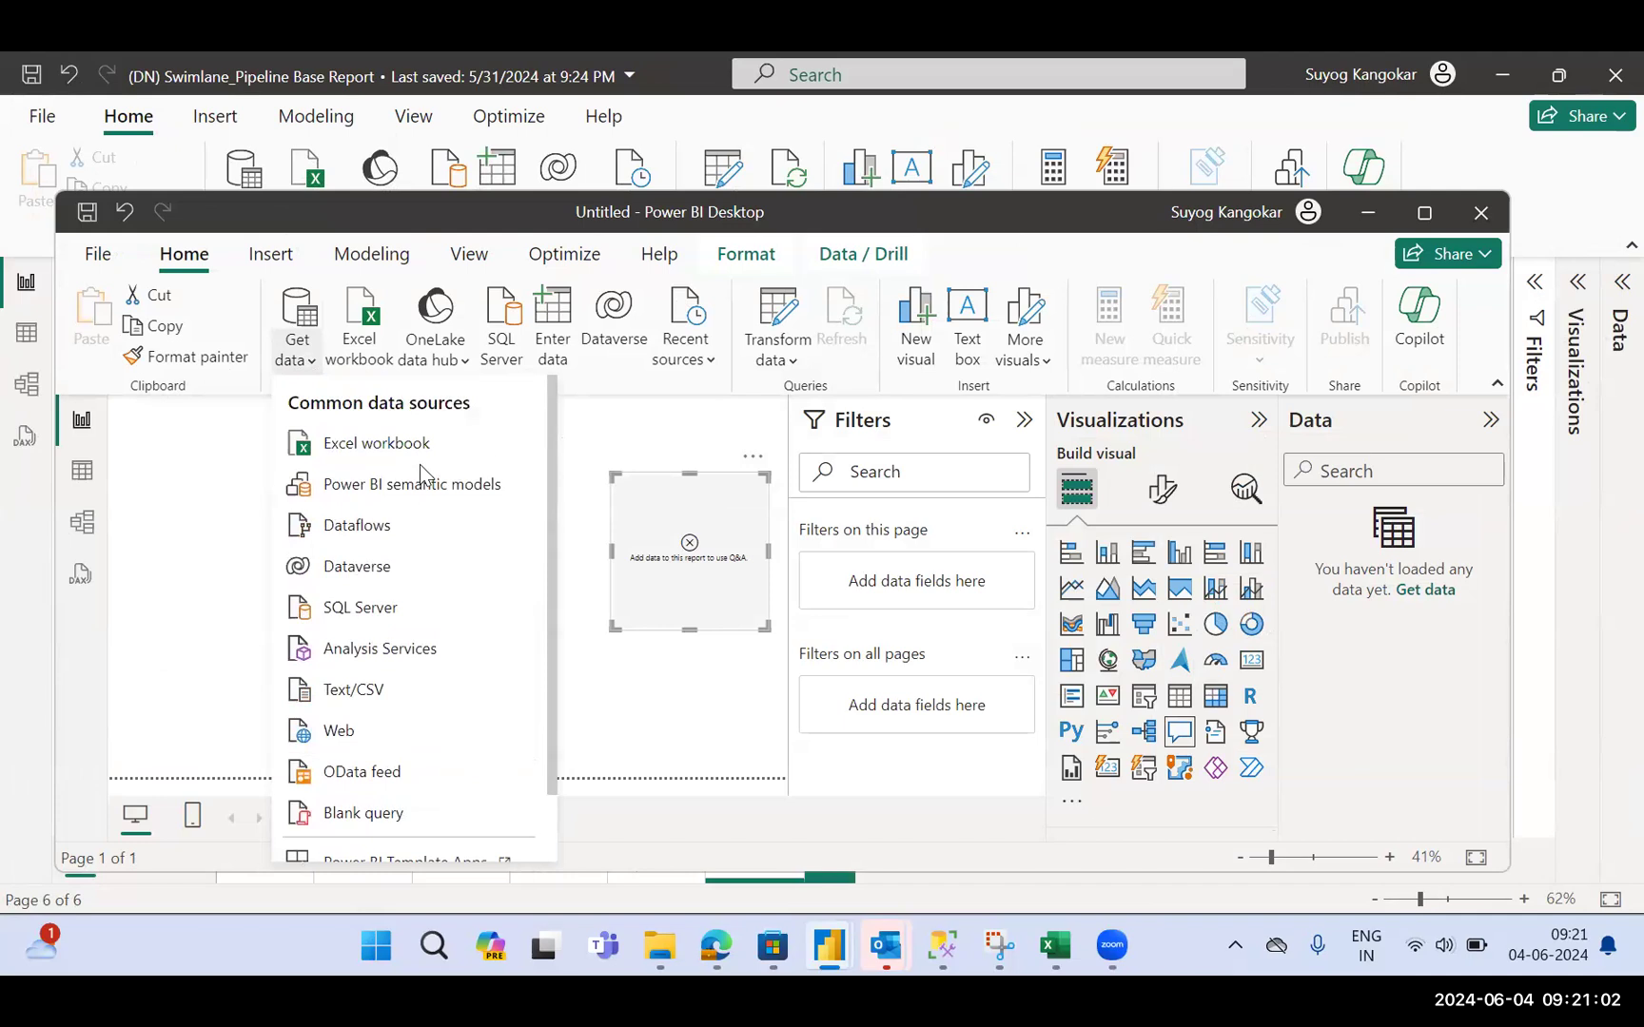
scroll(419, 494, "down", 2)
scroll(433, 485, "up", 2)
scroll(445, 473, "down", 1)
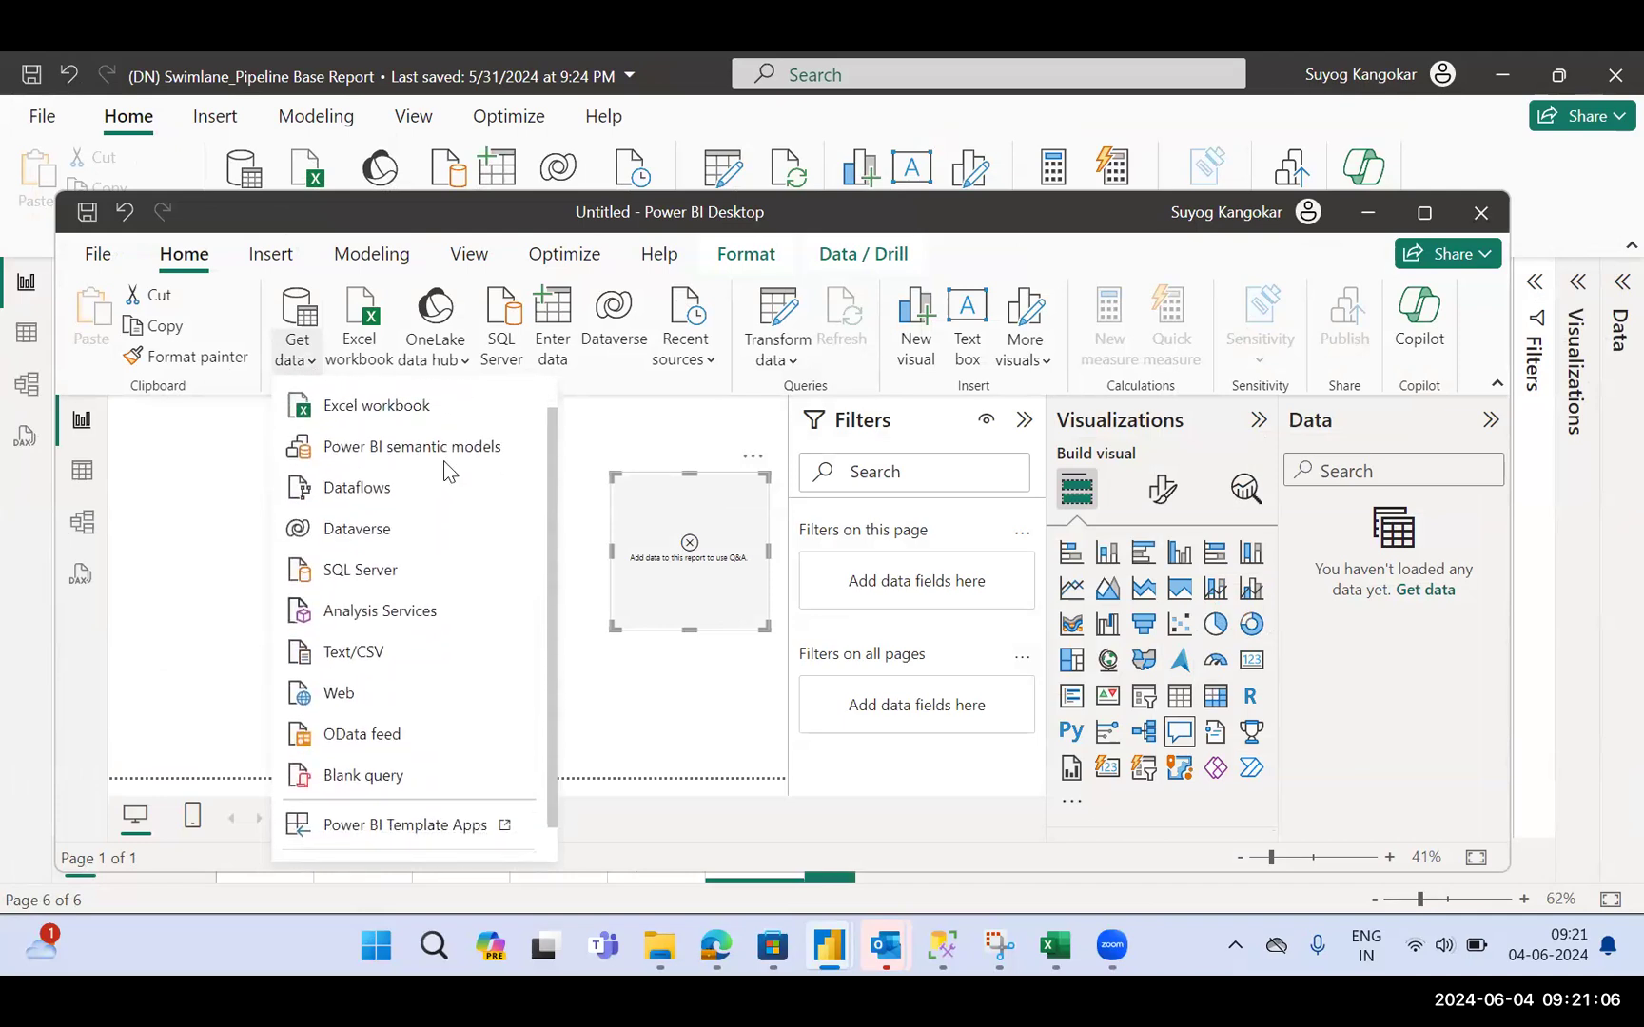
scroll(447, 476, "down", 1)
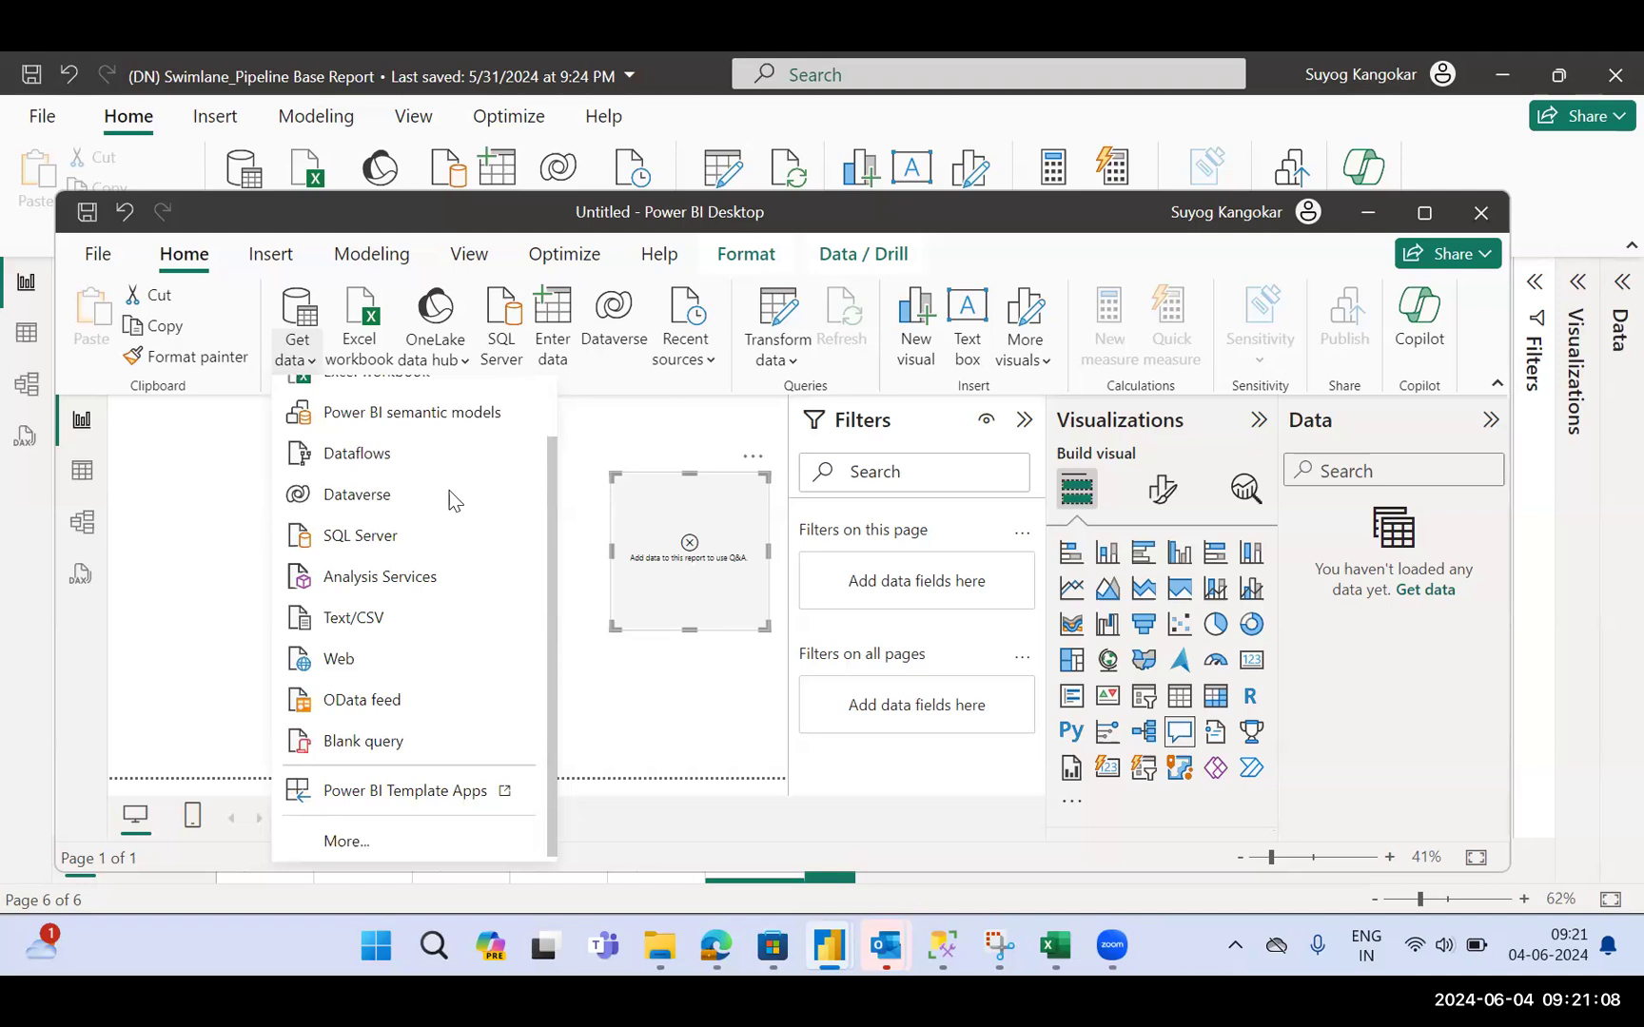
scroll(390, 780, "up", 2)
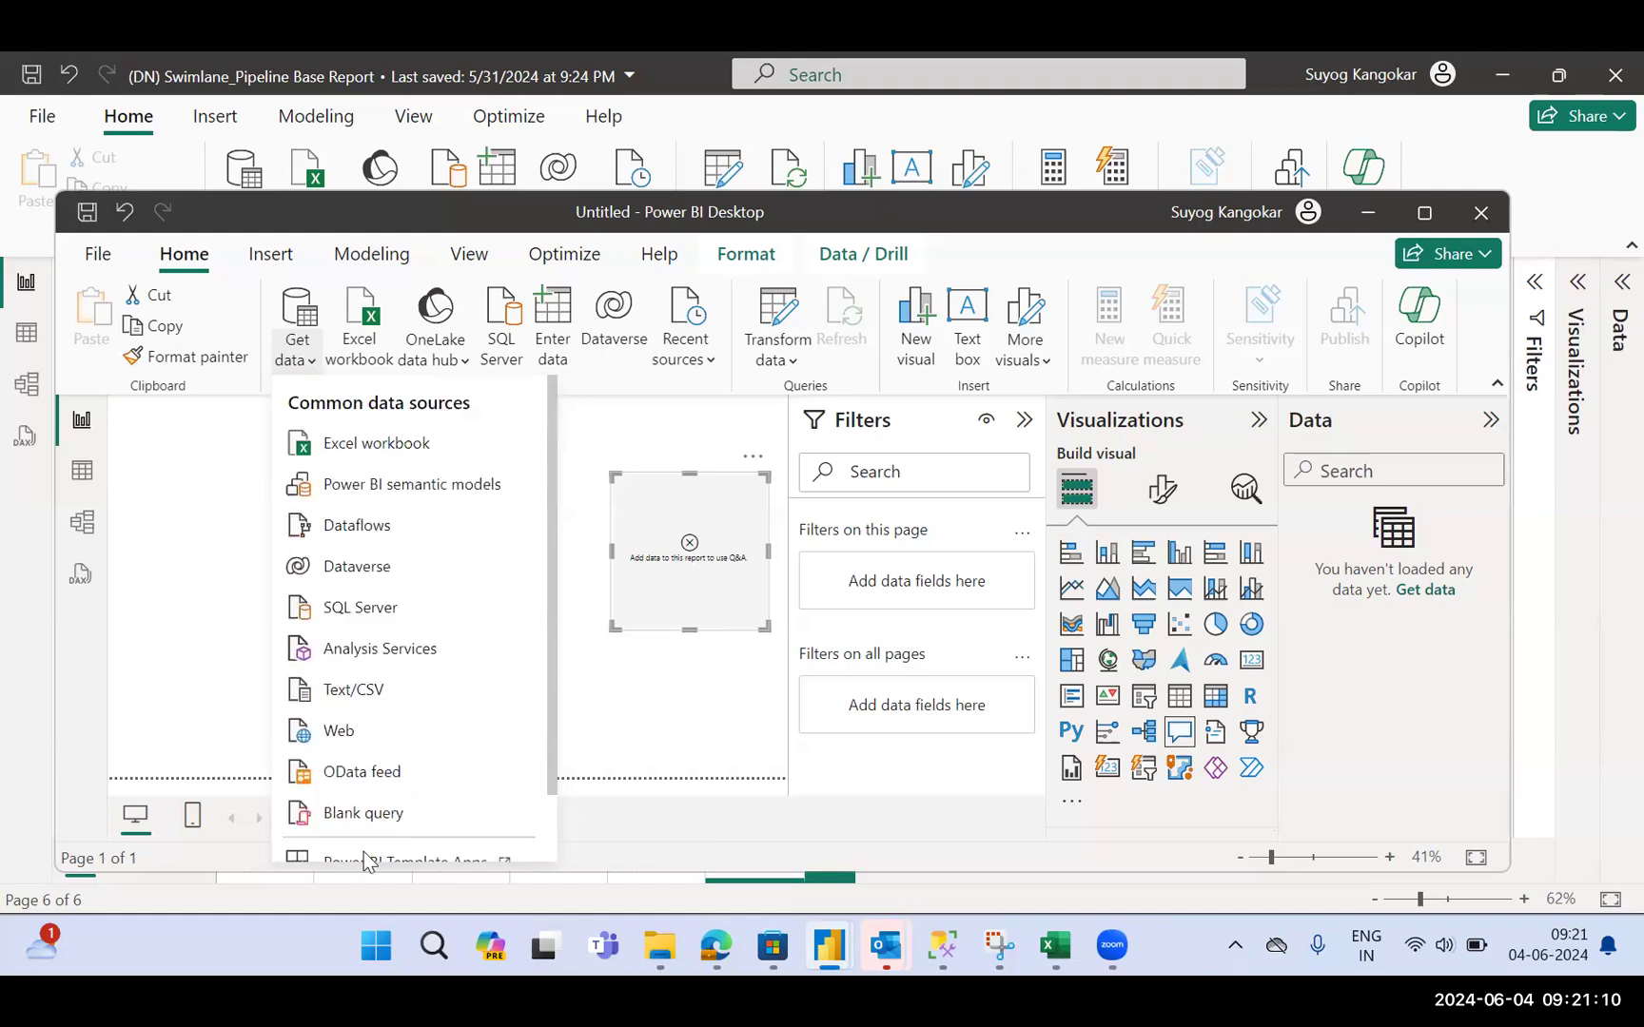
scroll(360, 852, "down", 2)
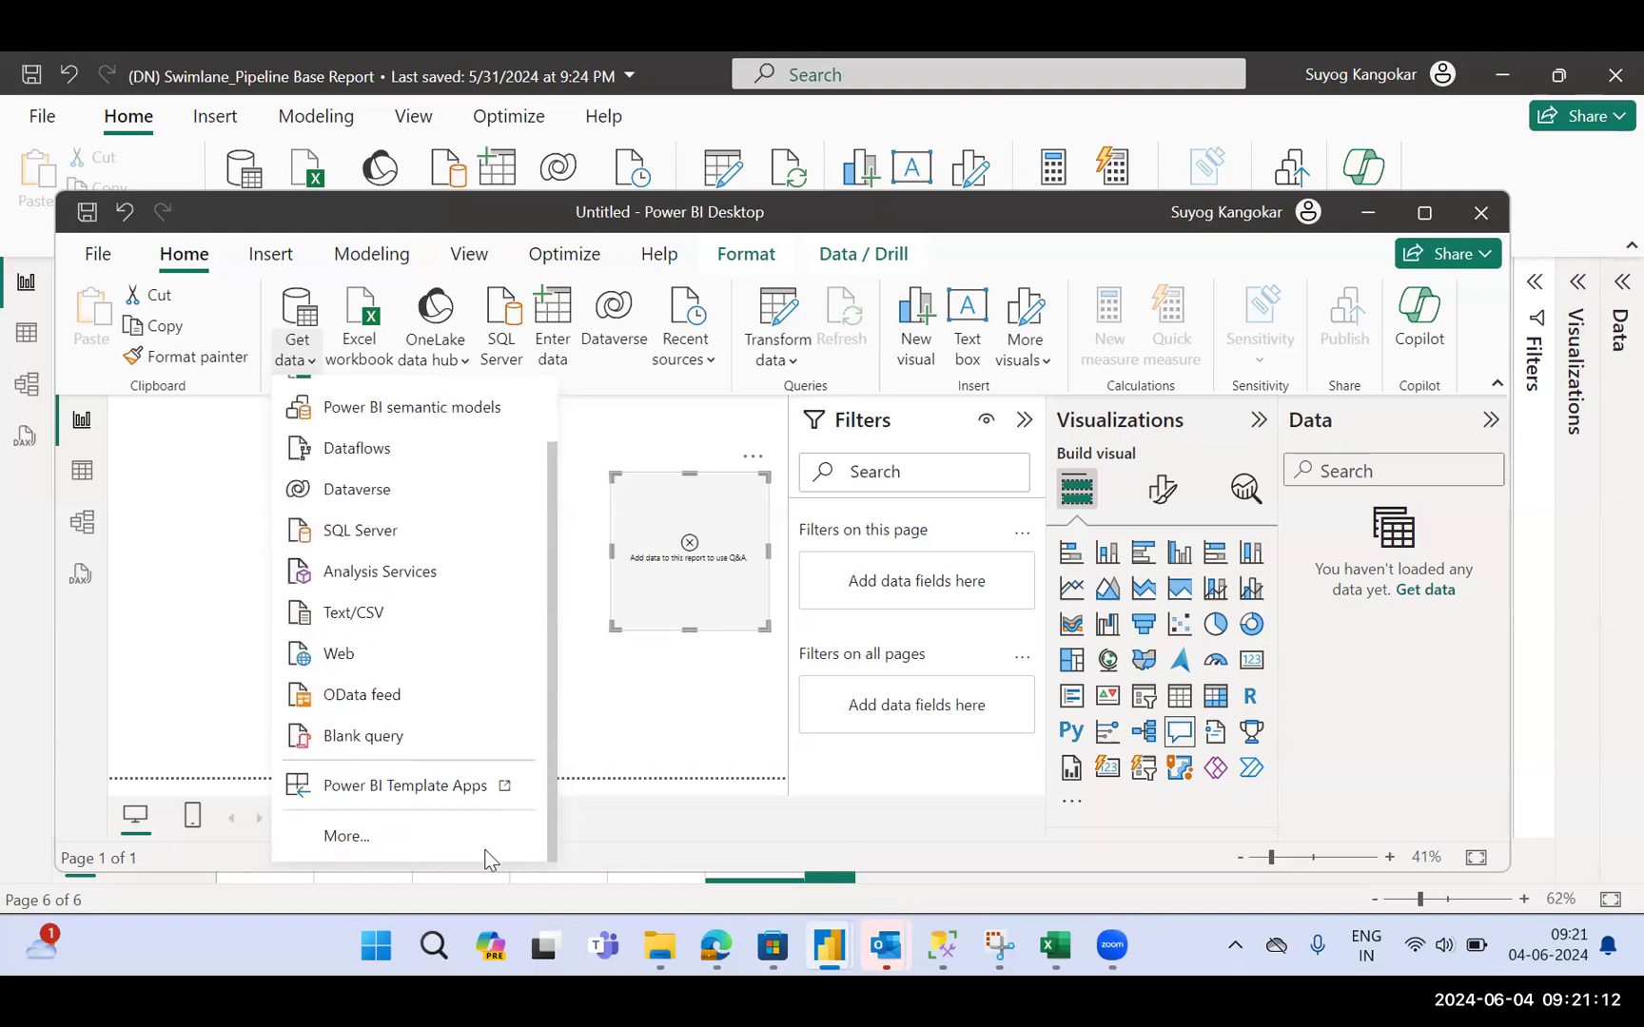
scroll(487, 859, "up", 2)
scroll(392, 873, "down", 2)
scroll(392, 873, "up", 2)
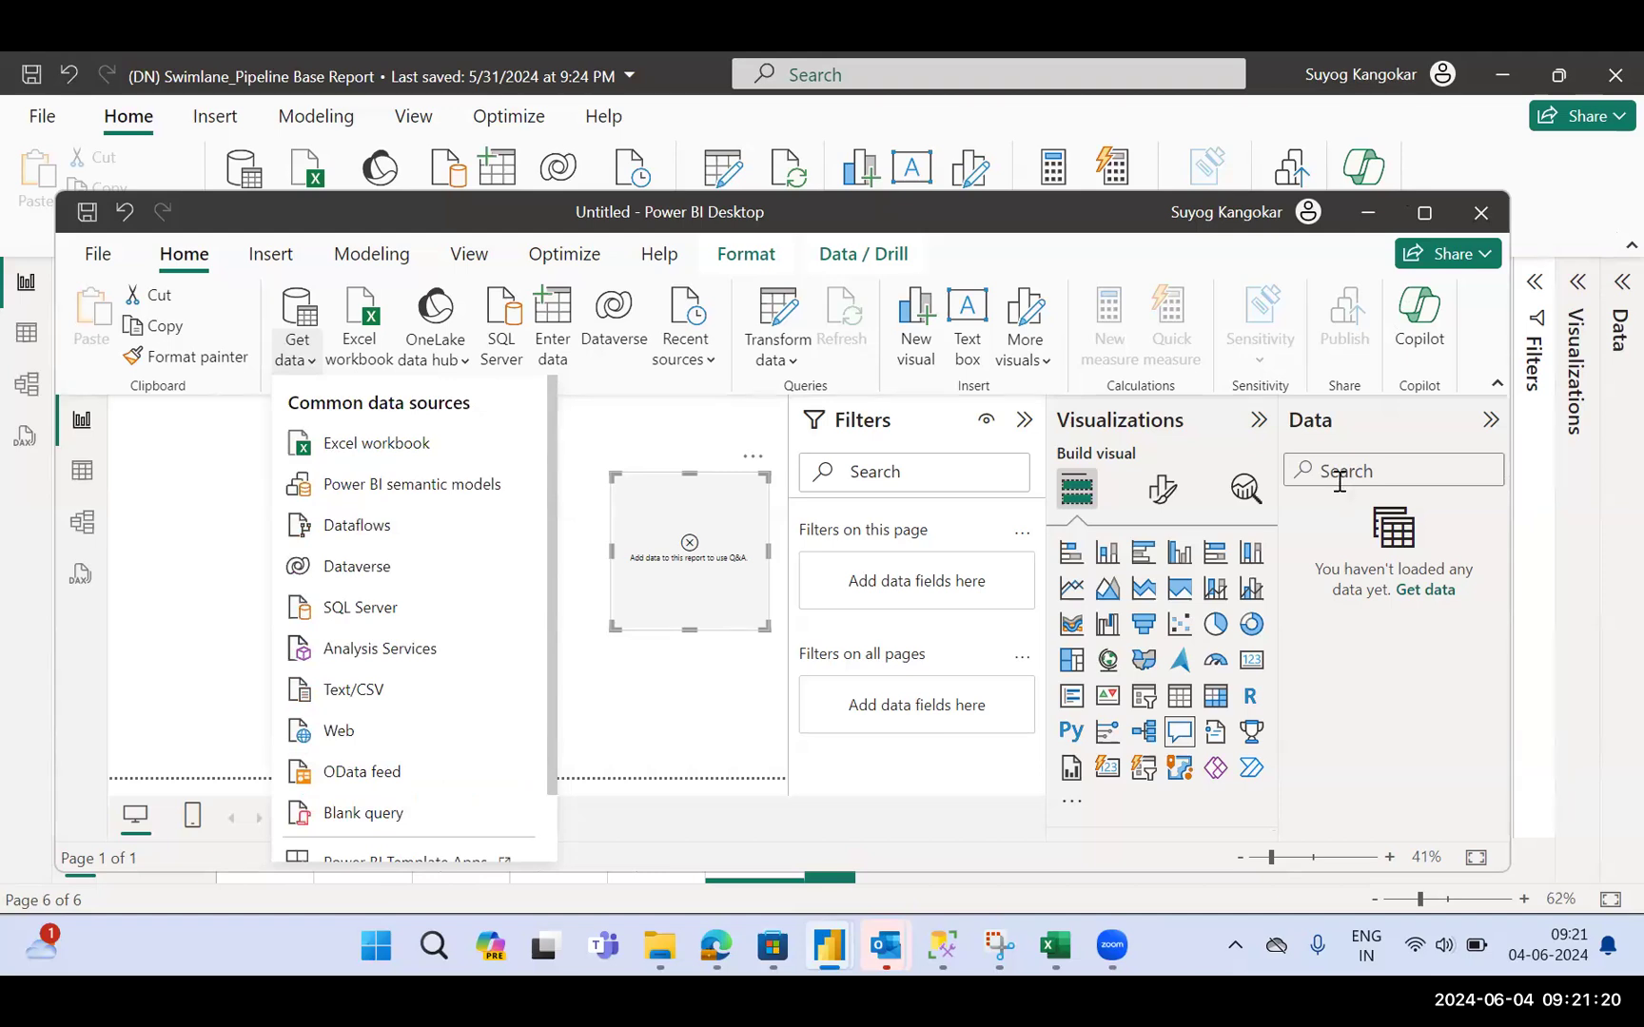
key("alt+Tab")
key("alt+shift+Tab")
left_click_drag(548, 434, 548, 711)
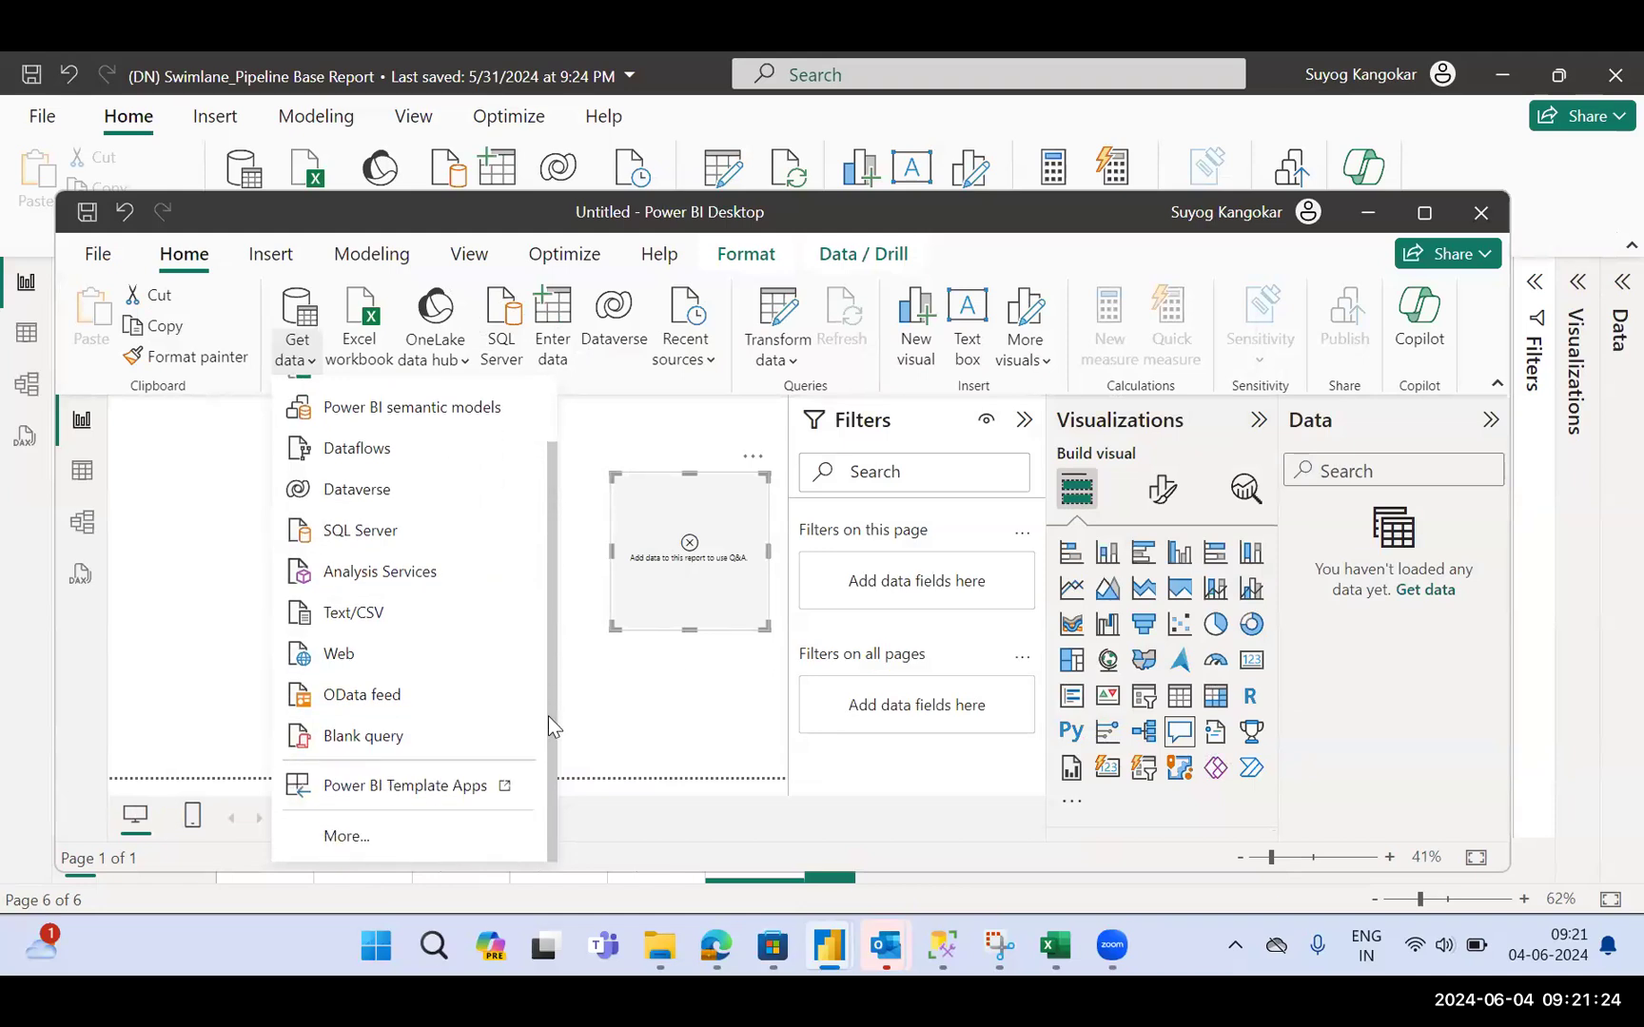
Open the full Get Data connector list and look through all connectors down to Blank Query
left_click(346, 836)
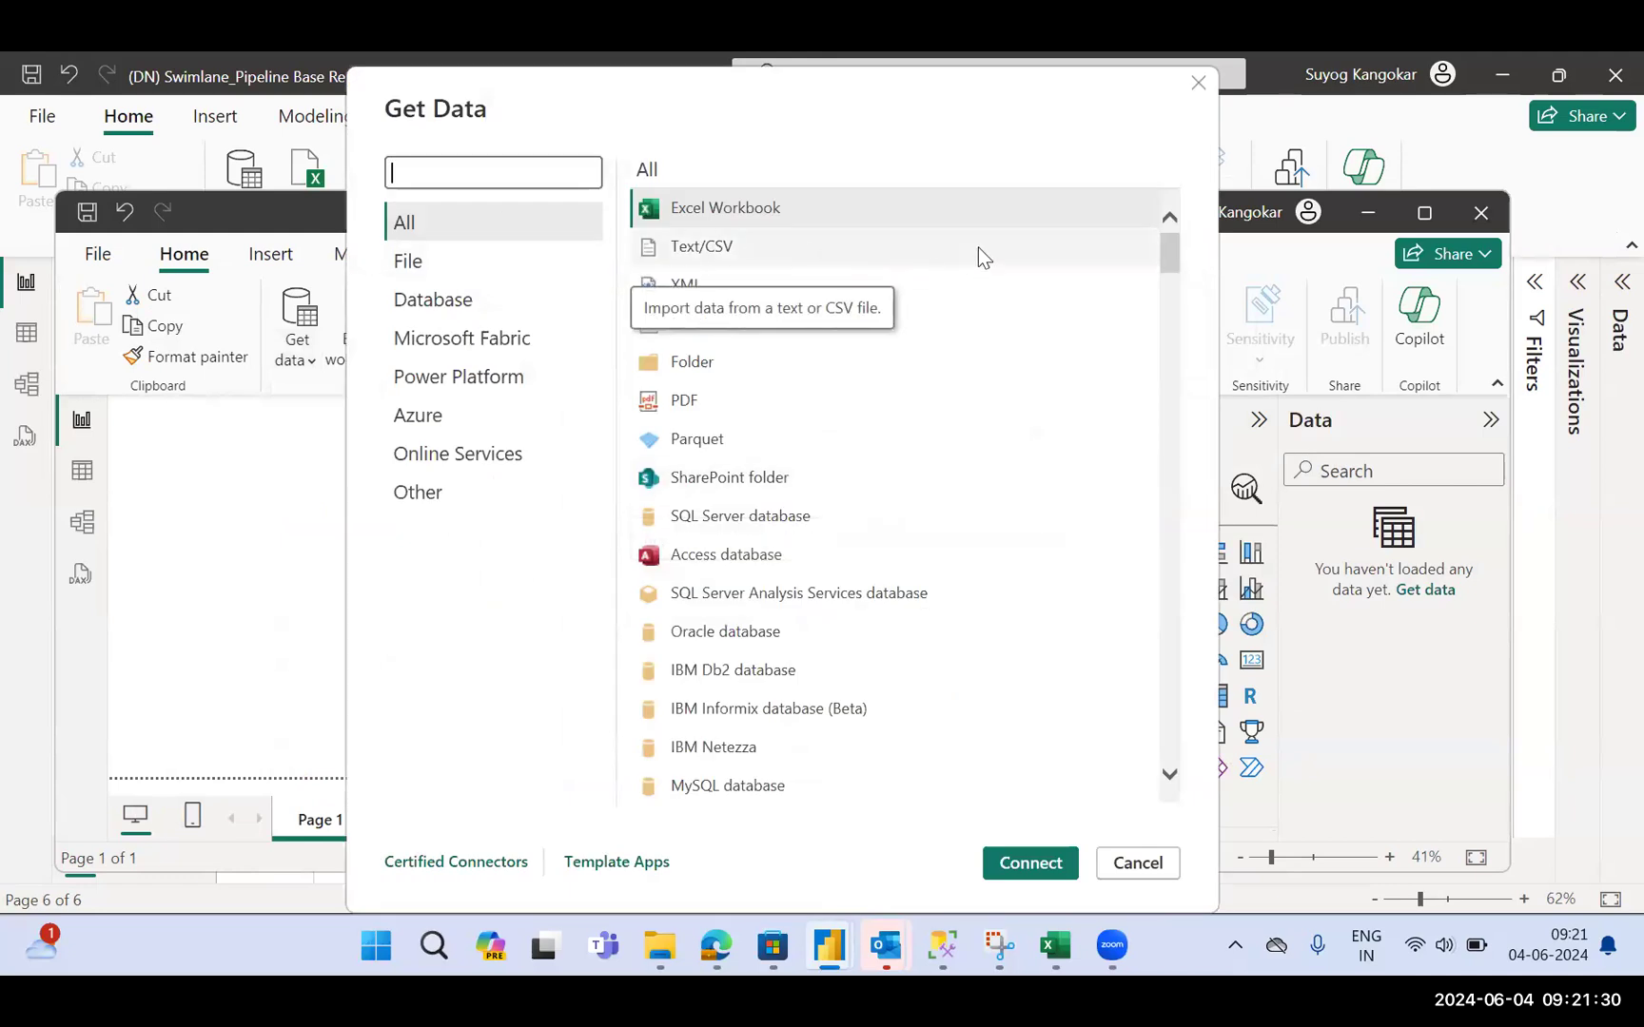
left_click_drag(1166, 251, 1258, 557)
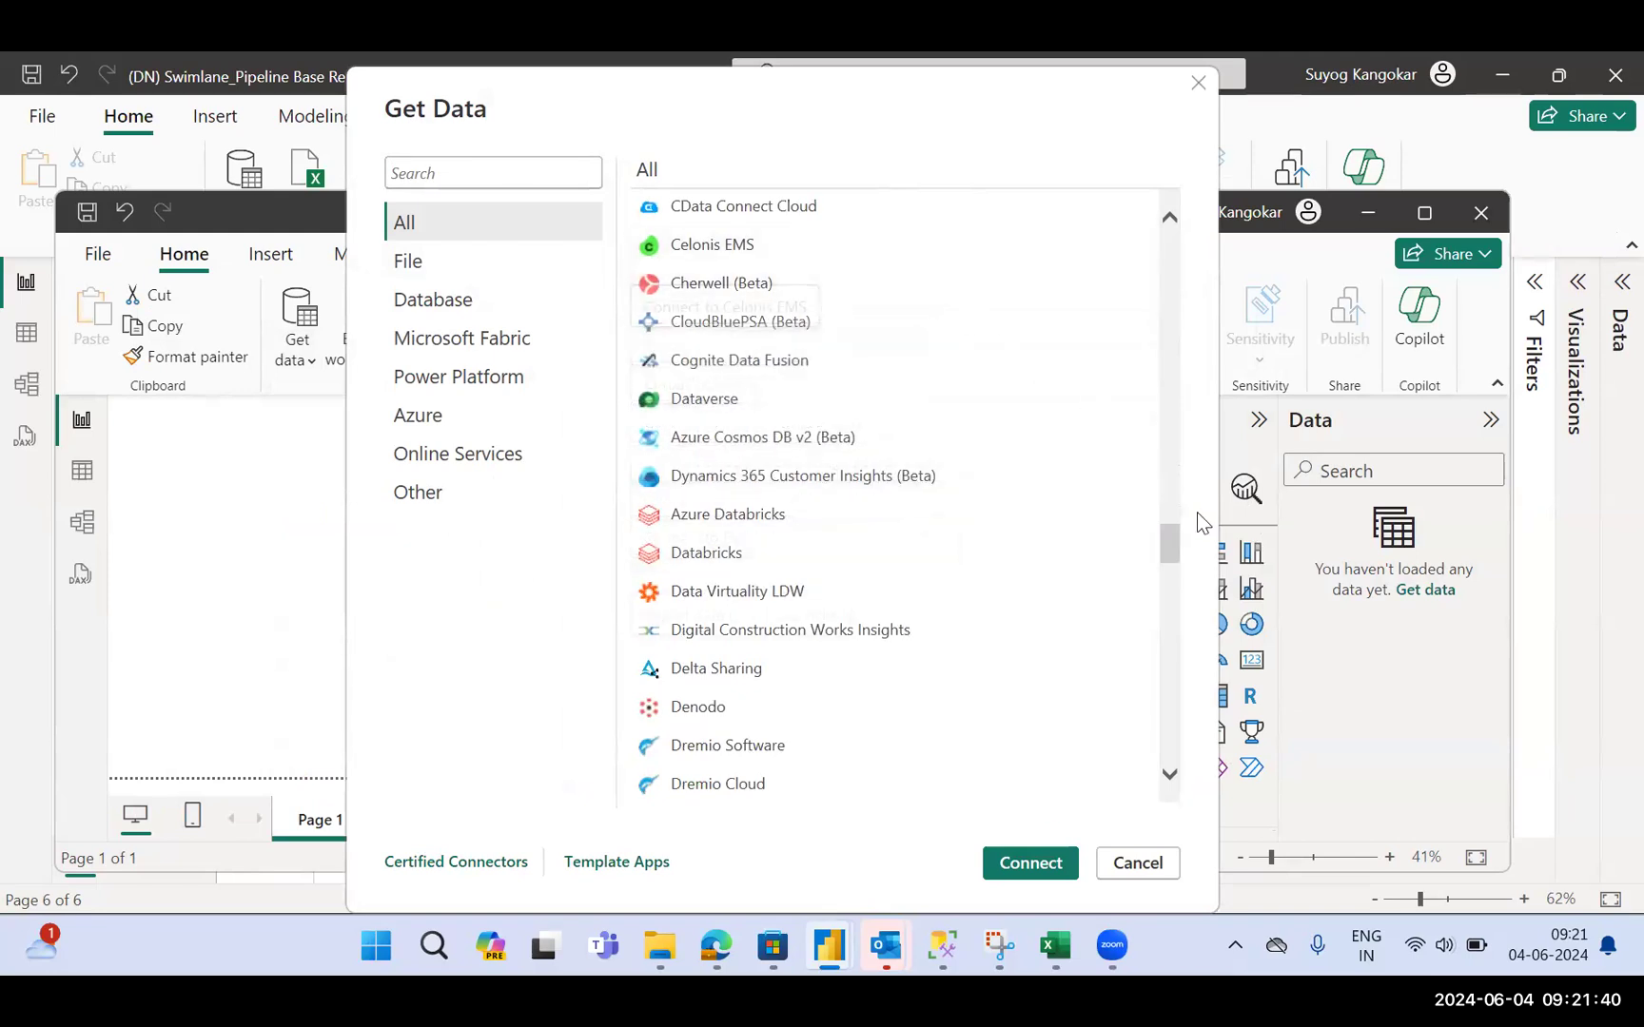
left_click_drag(1163, 551, 1278, 803)
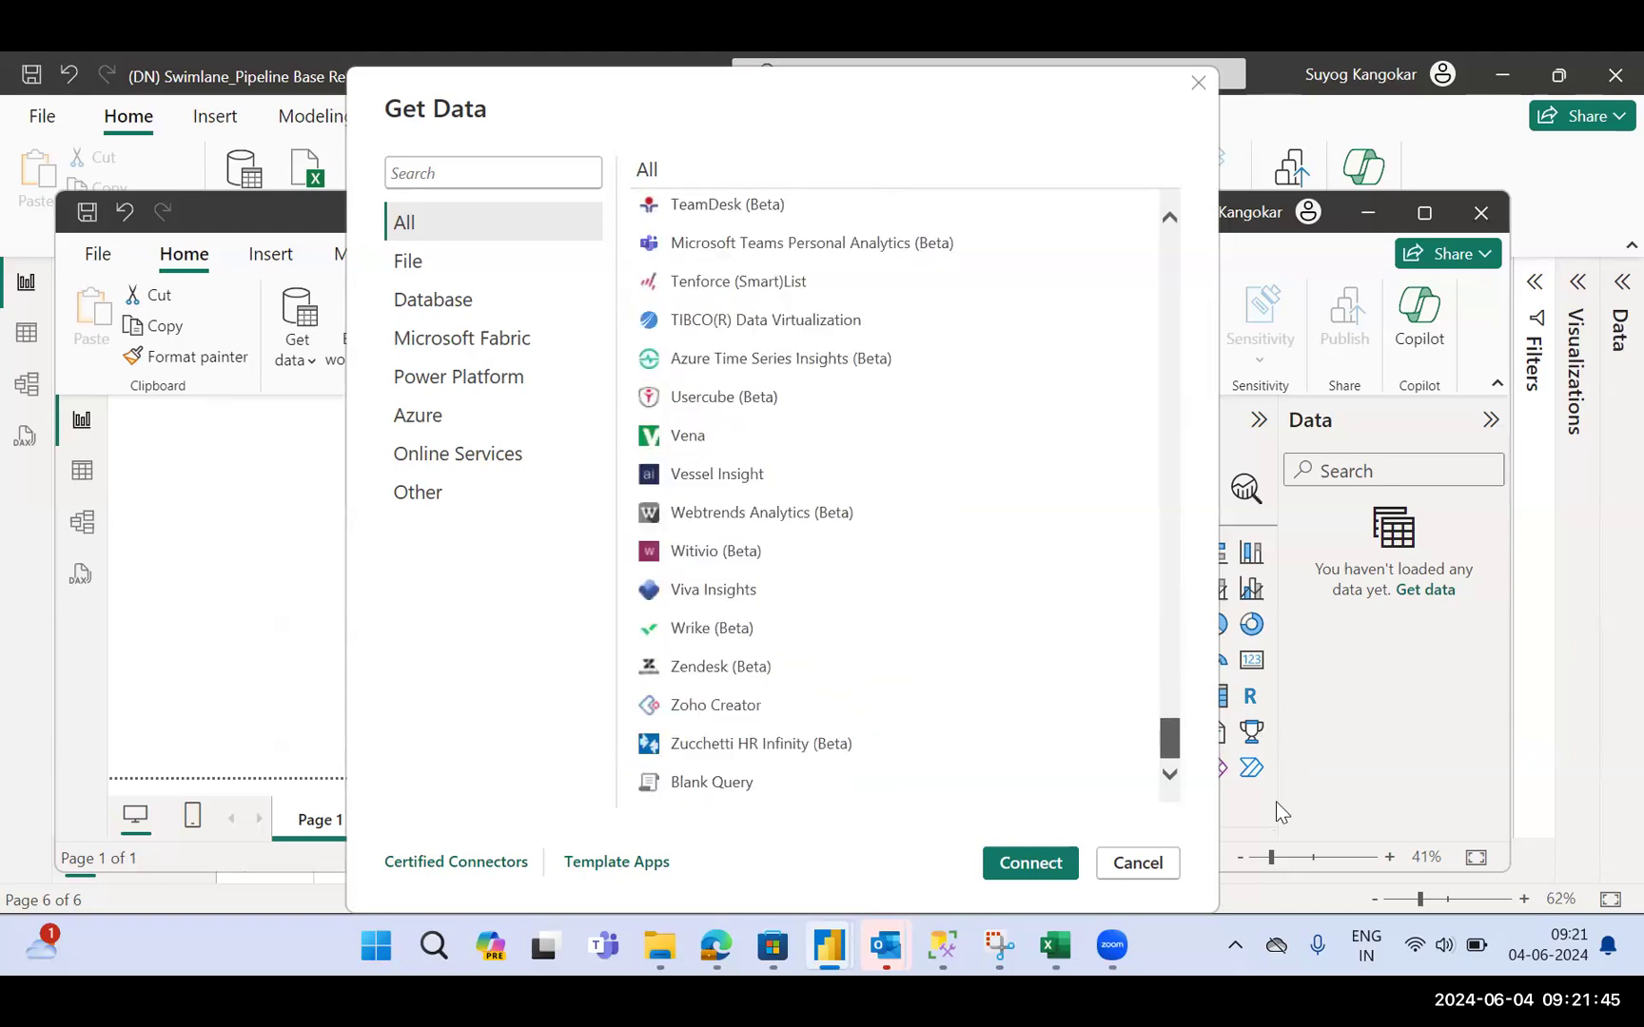
Review the File, Database, Microsoft Fabric, Power Platform, Azure and Online Services connector categories, and close Get Data without connecting
left_click(466, 257)
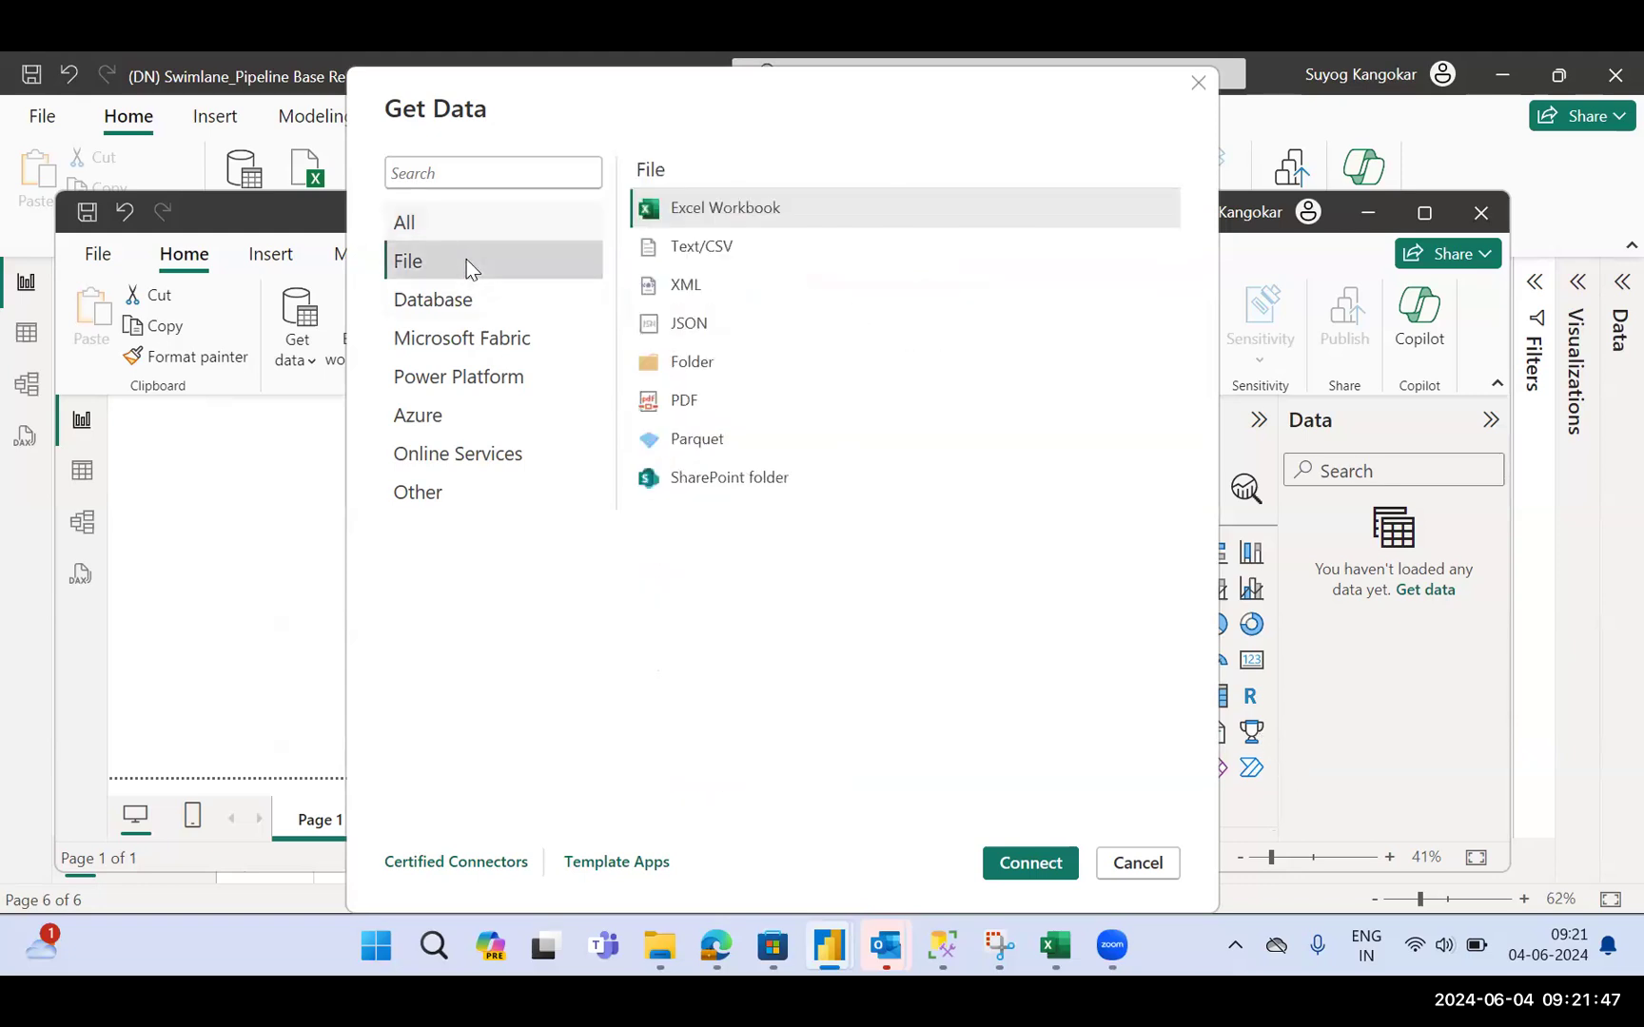
left_click(463, 310)
left_click(471, 349)
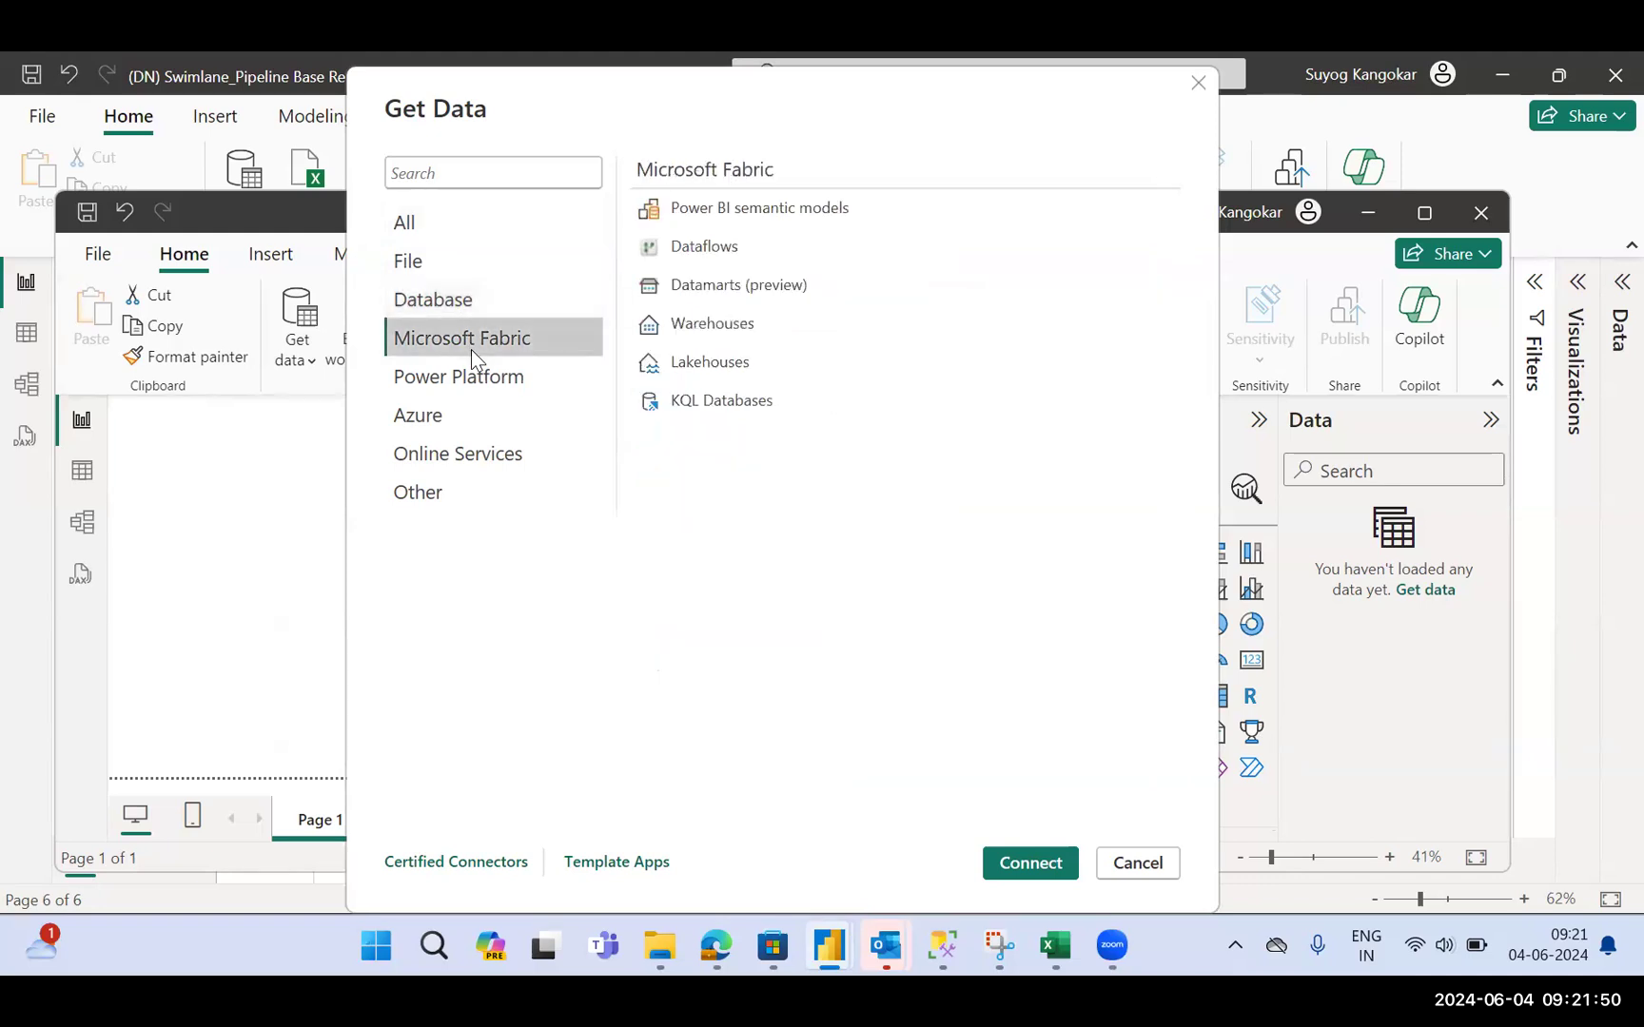
left_click(479, 387)
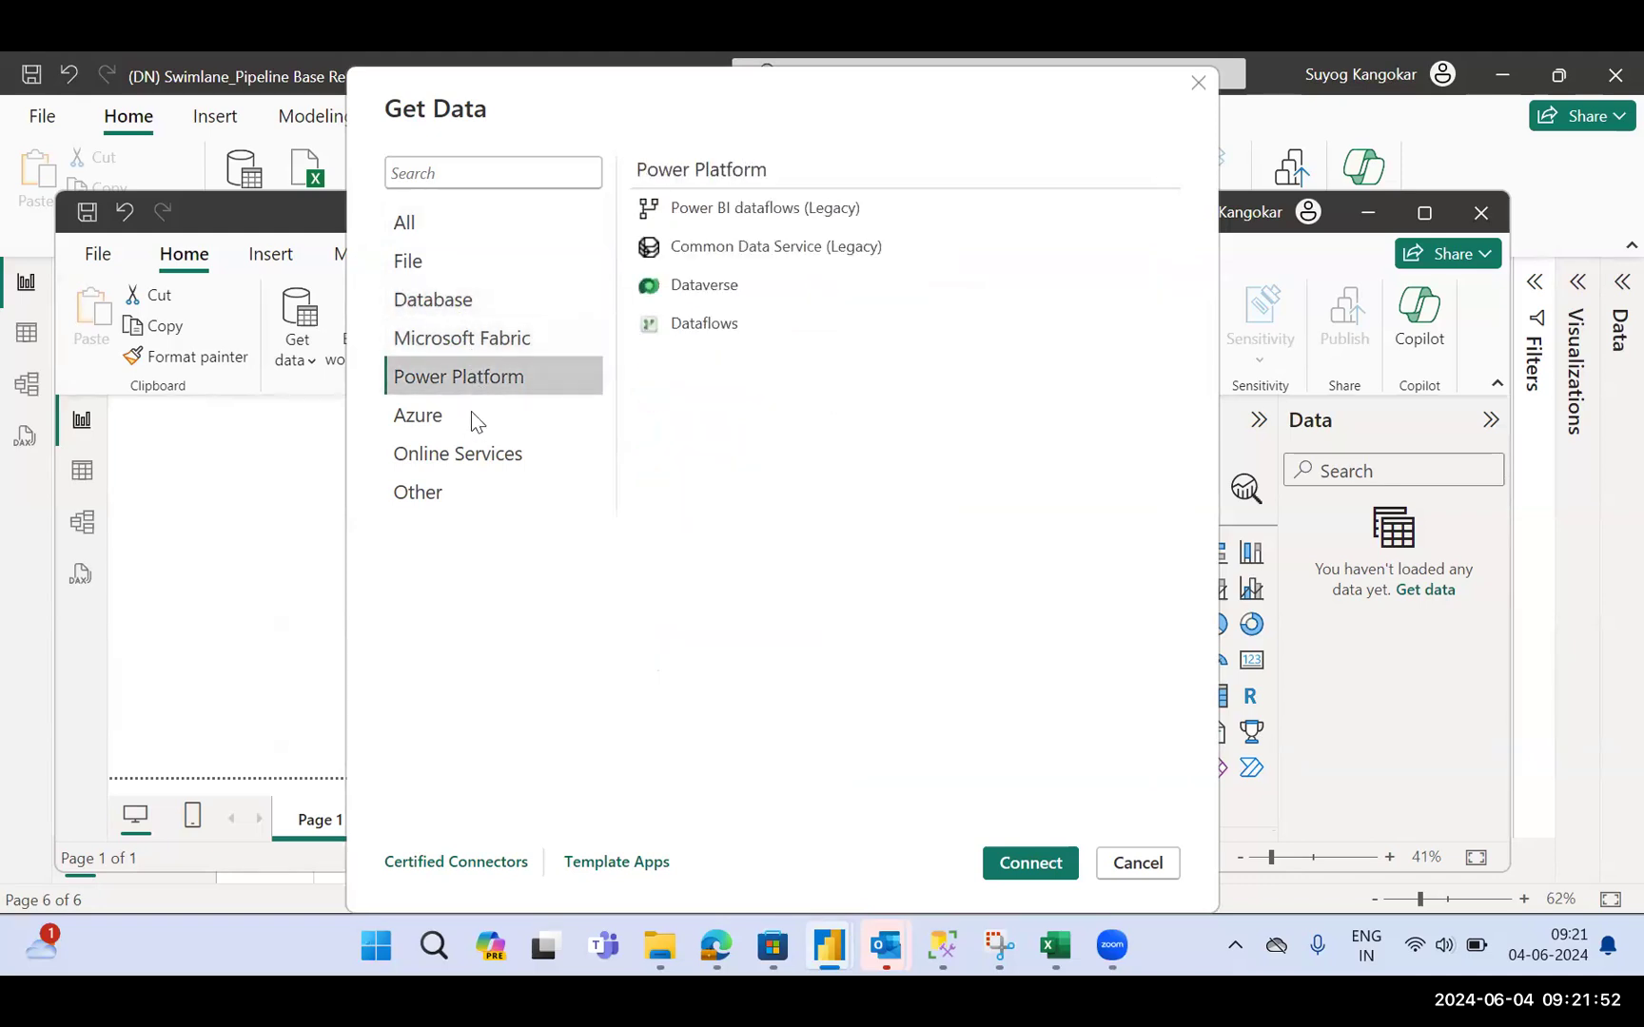
left_click(463, 422)
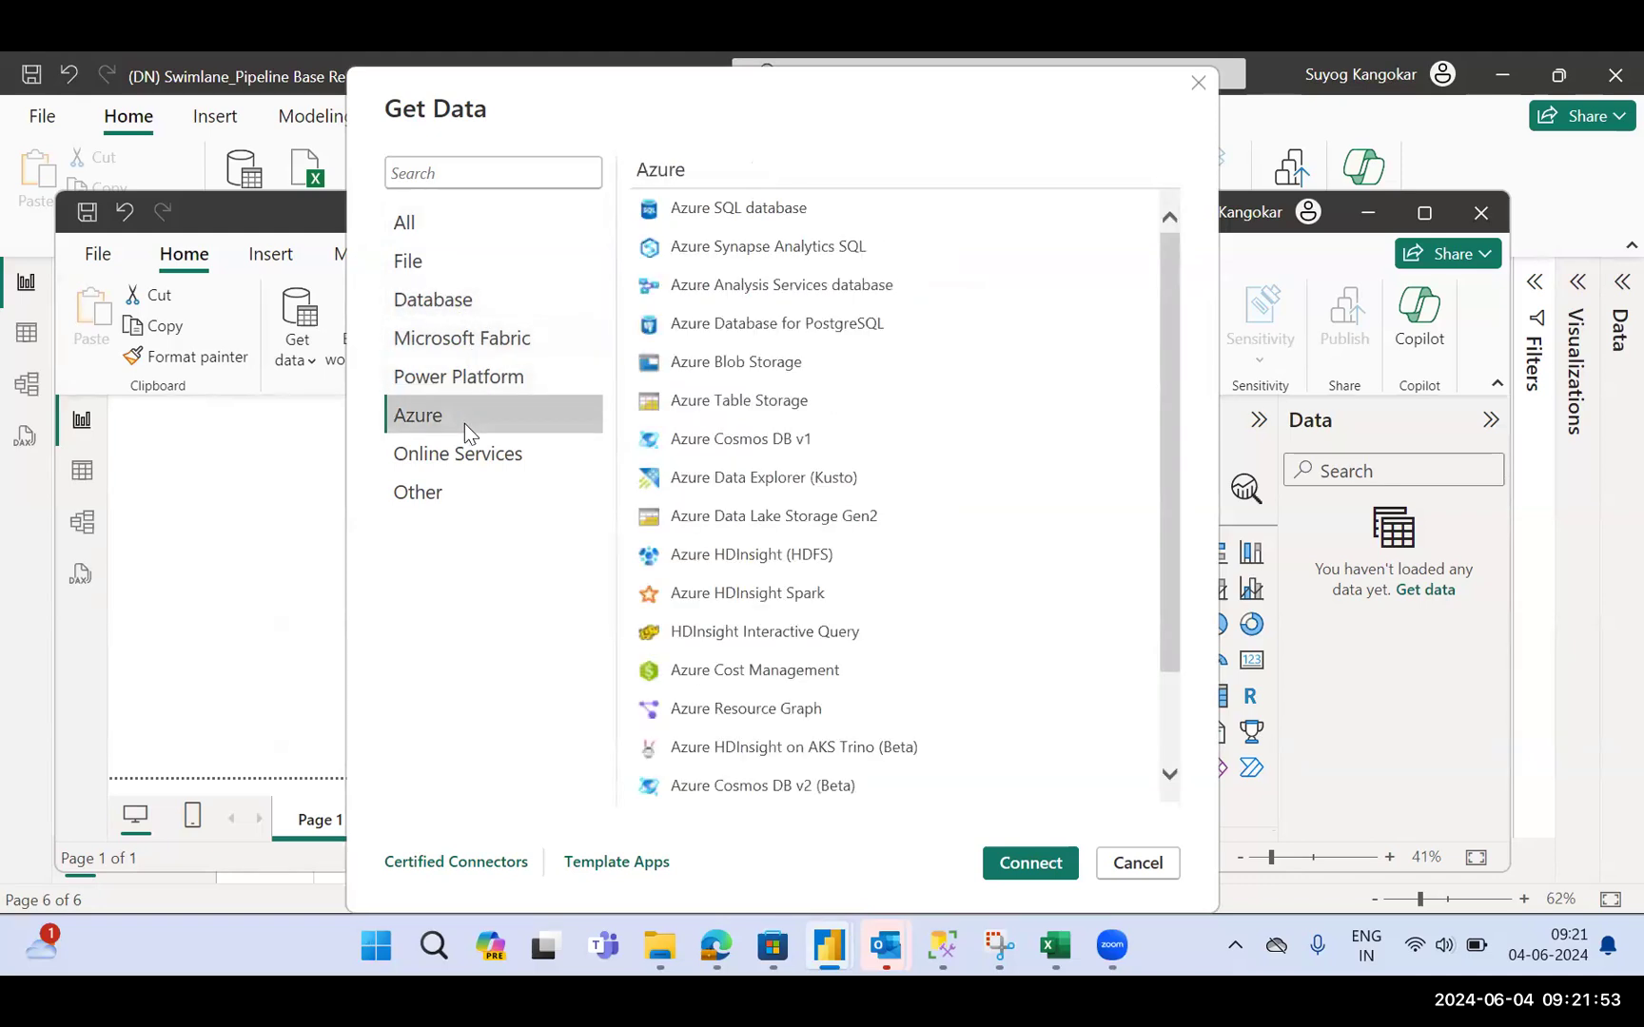
left_click(505, 454)
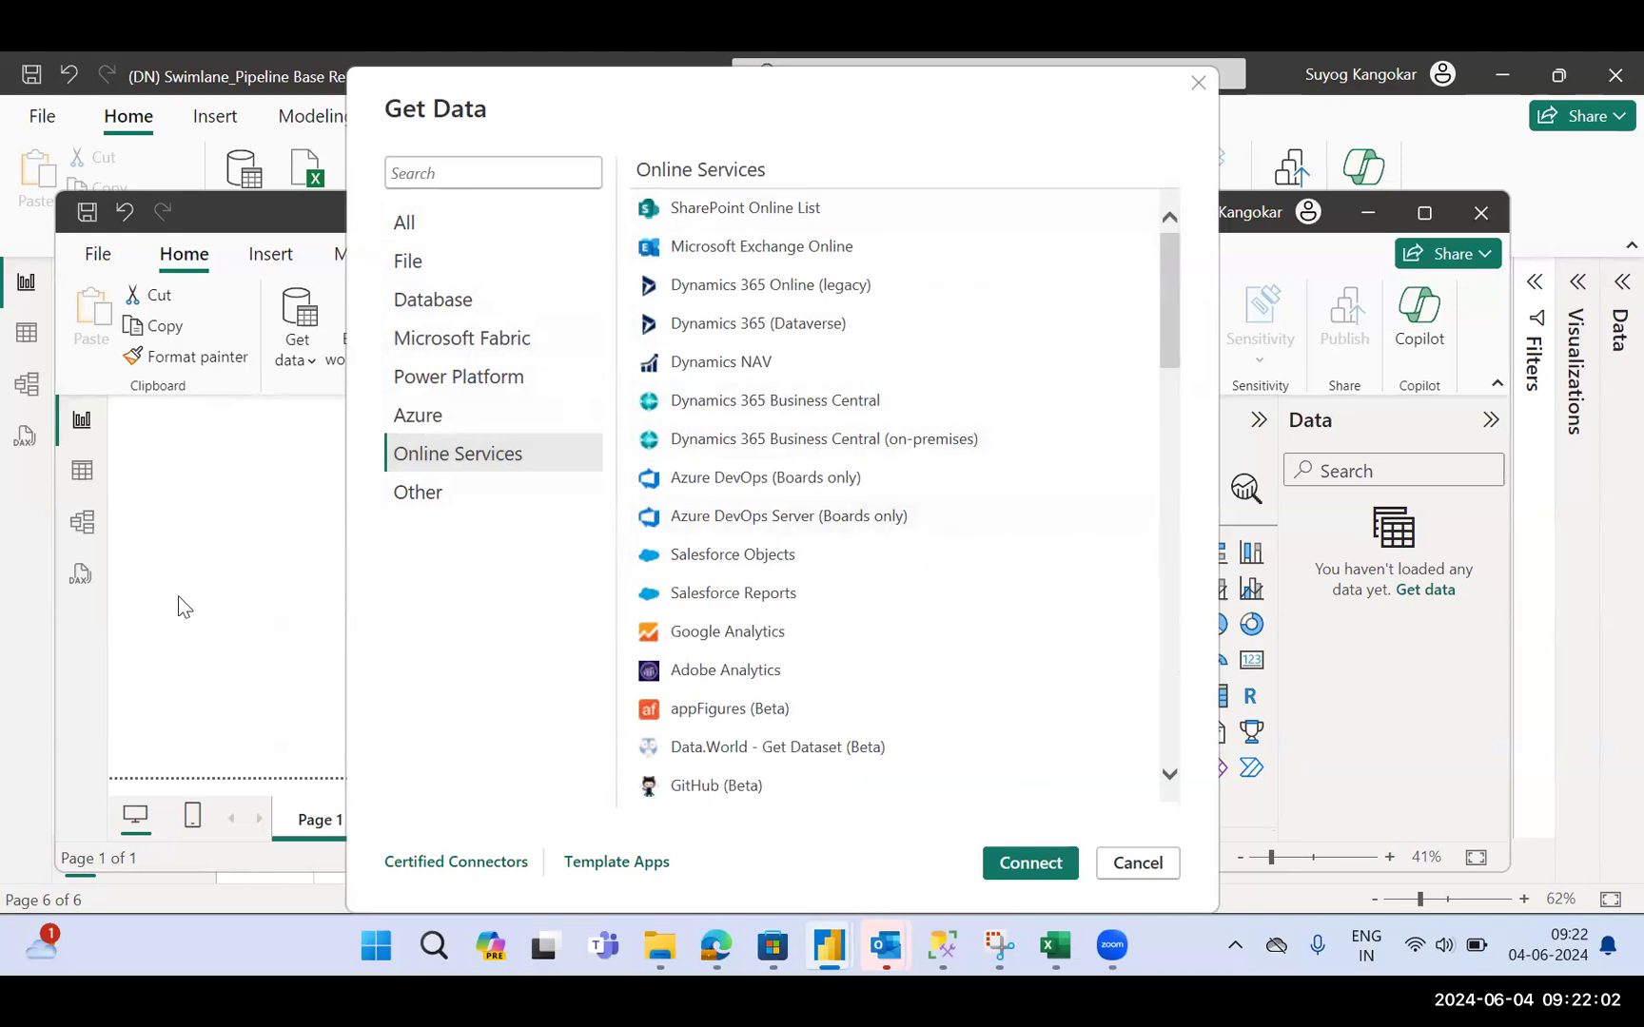
left_click(1123, 863)
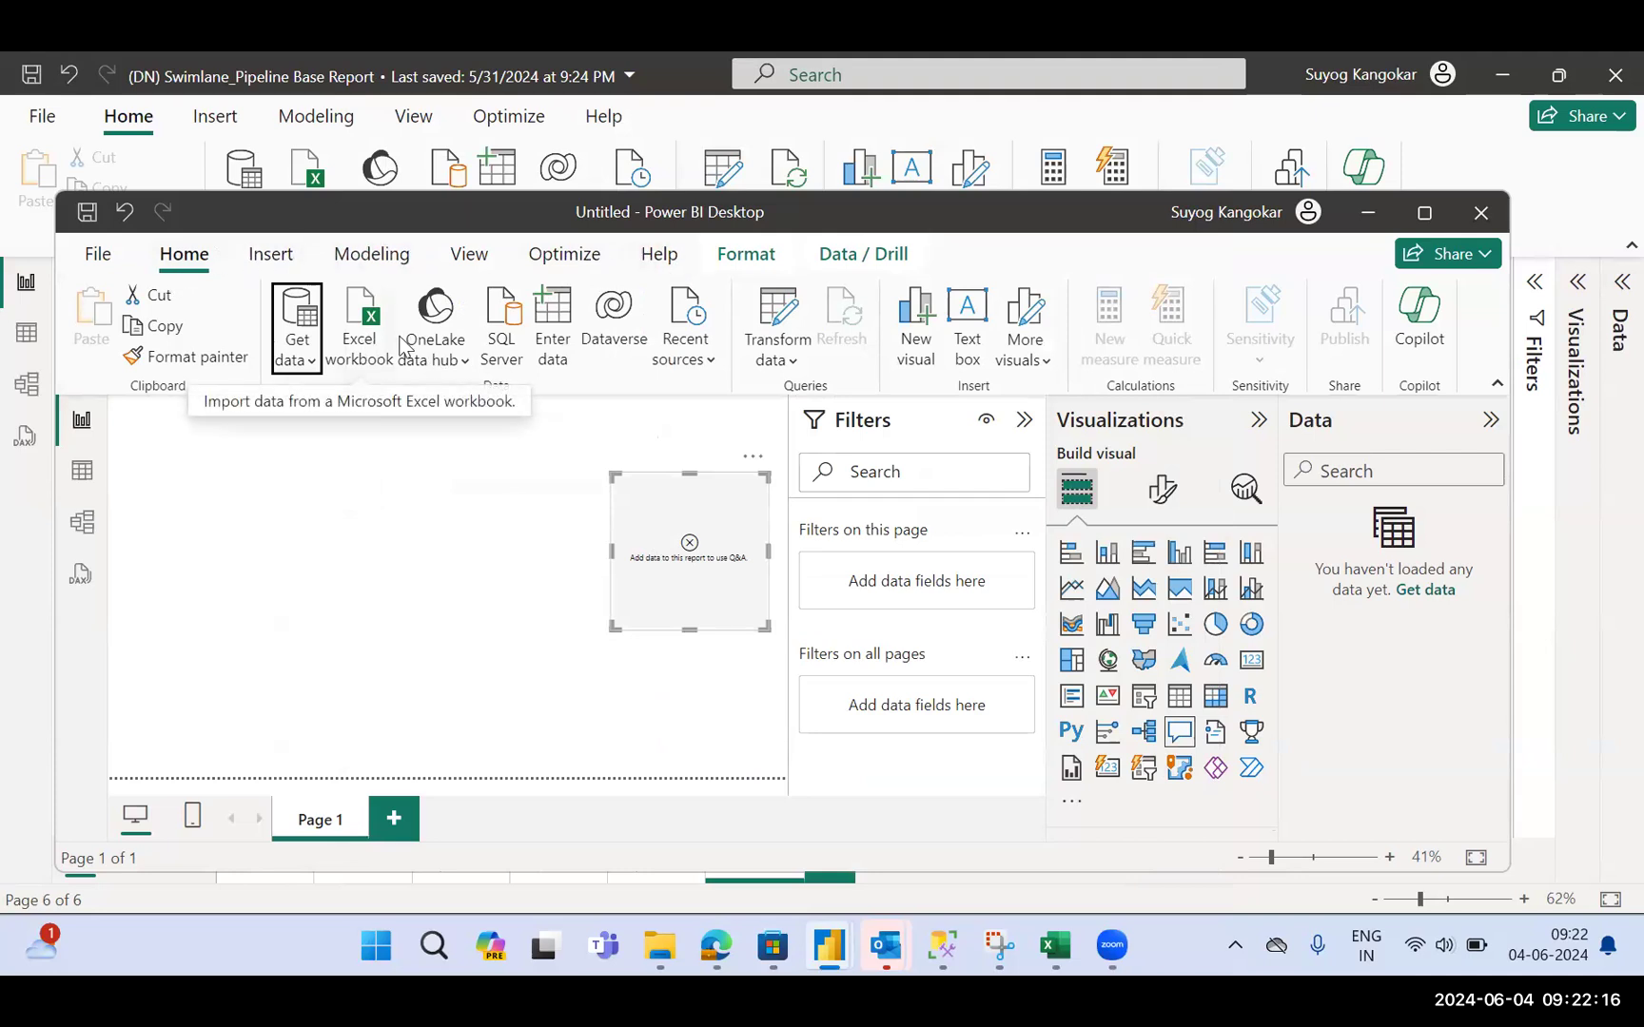
View the Create Table window for manual data entry and its table name, and close it without loading
left_click(558, 302)
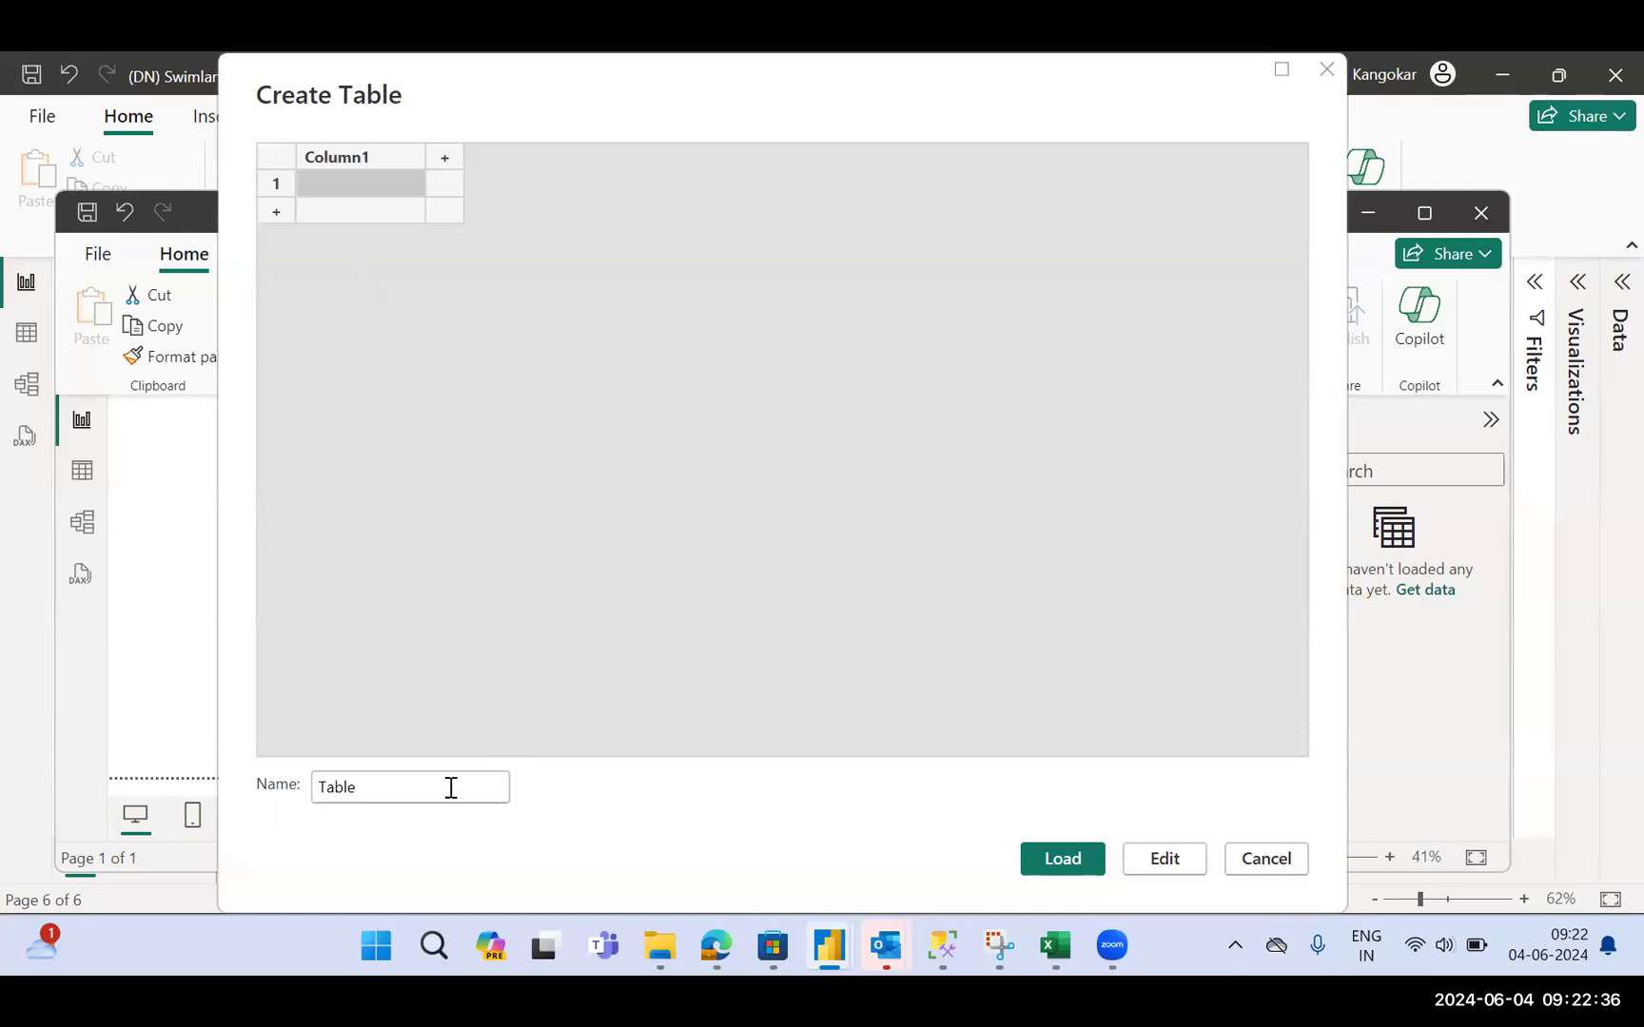
left_click_drag(447, 785, 201, 785)
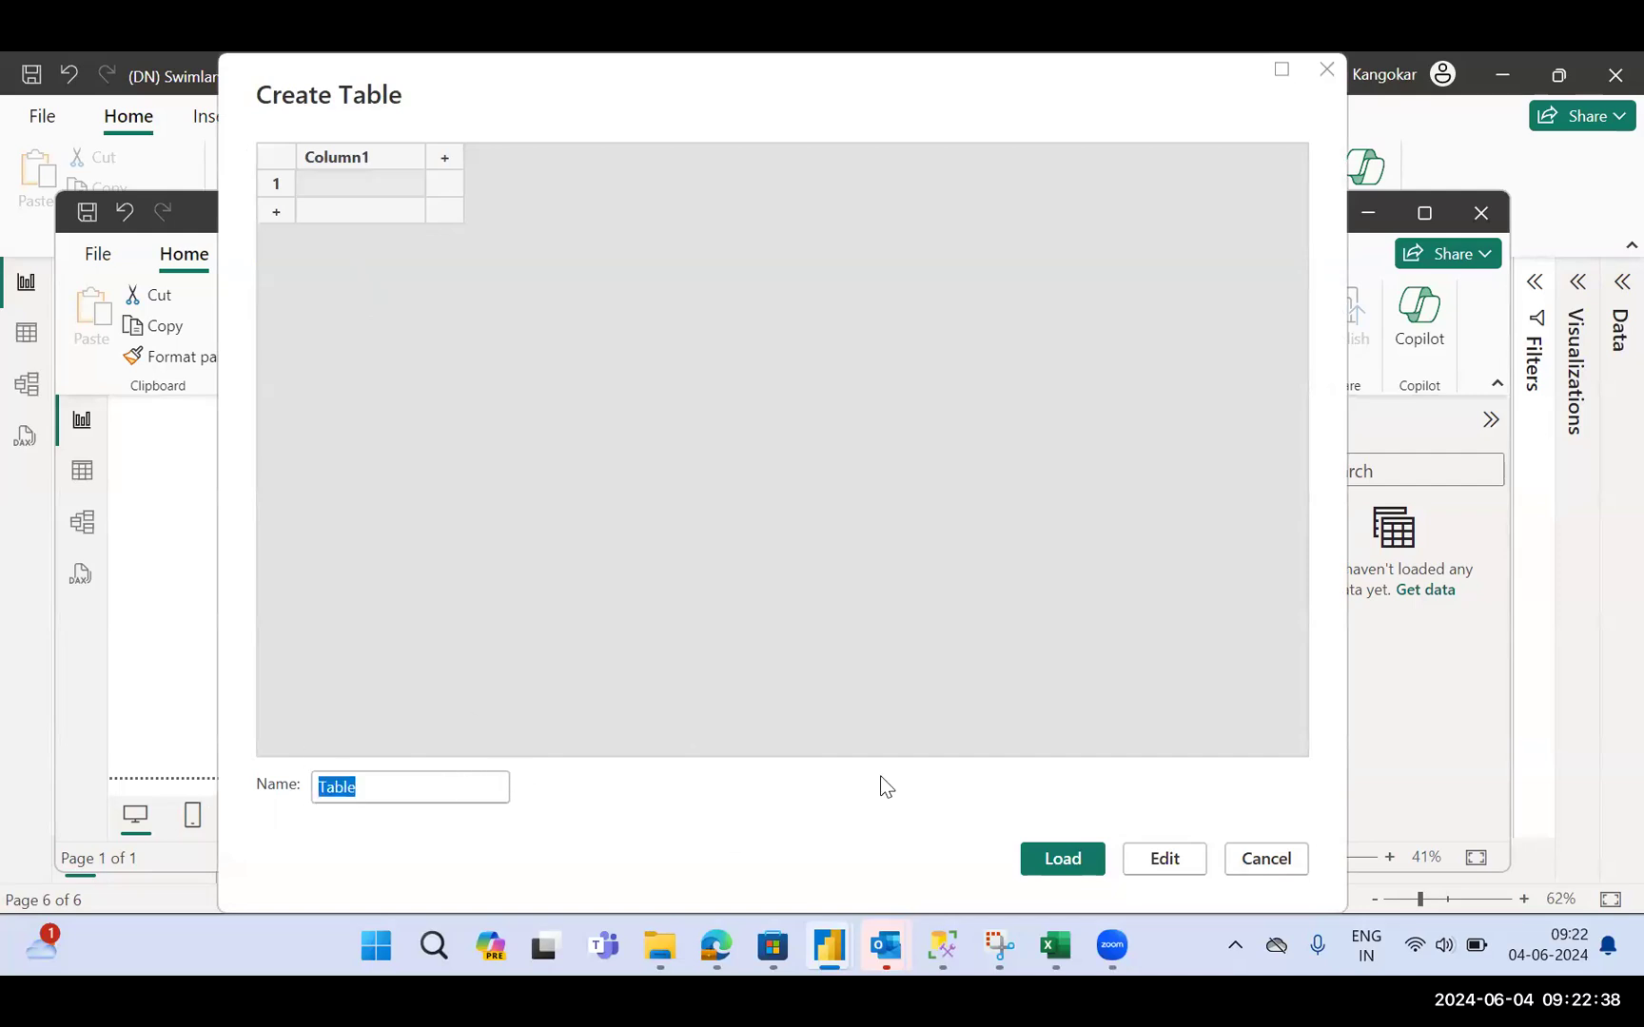
left_click(1254, 863)
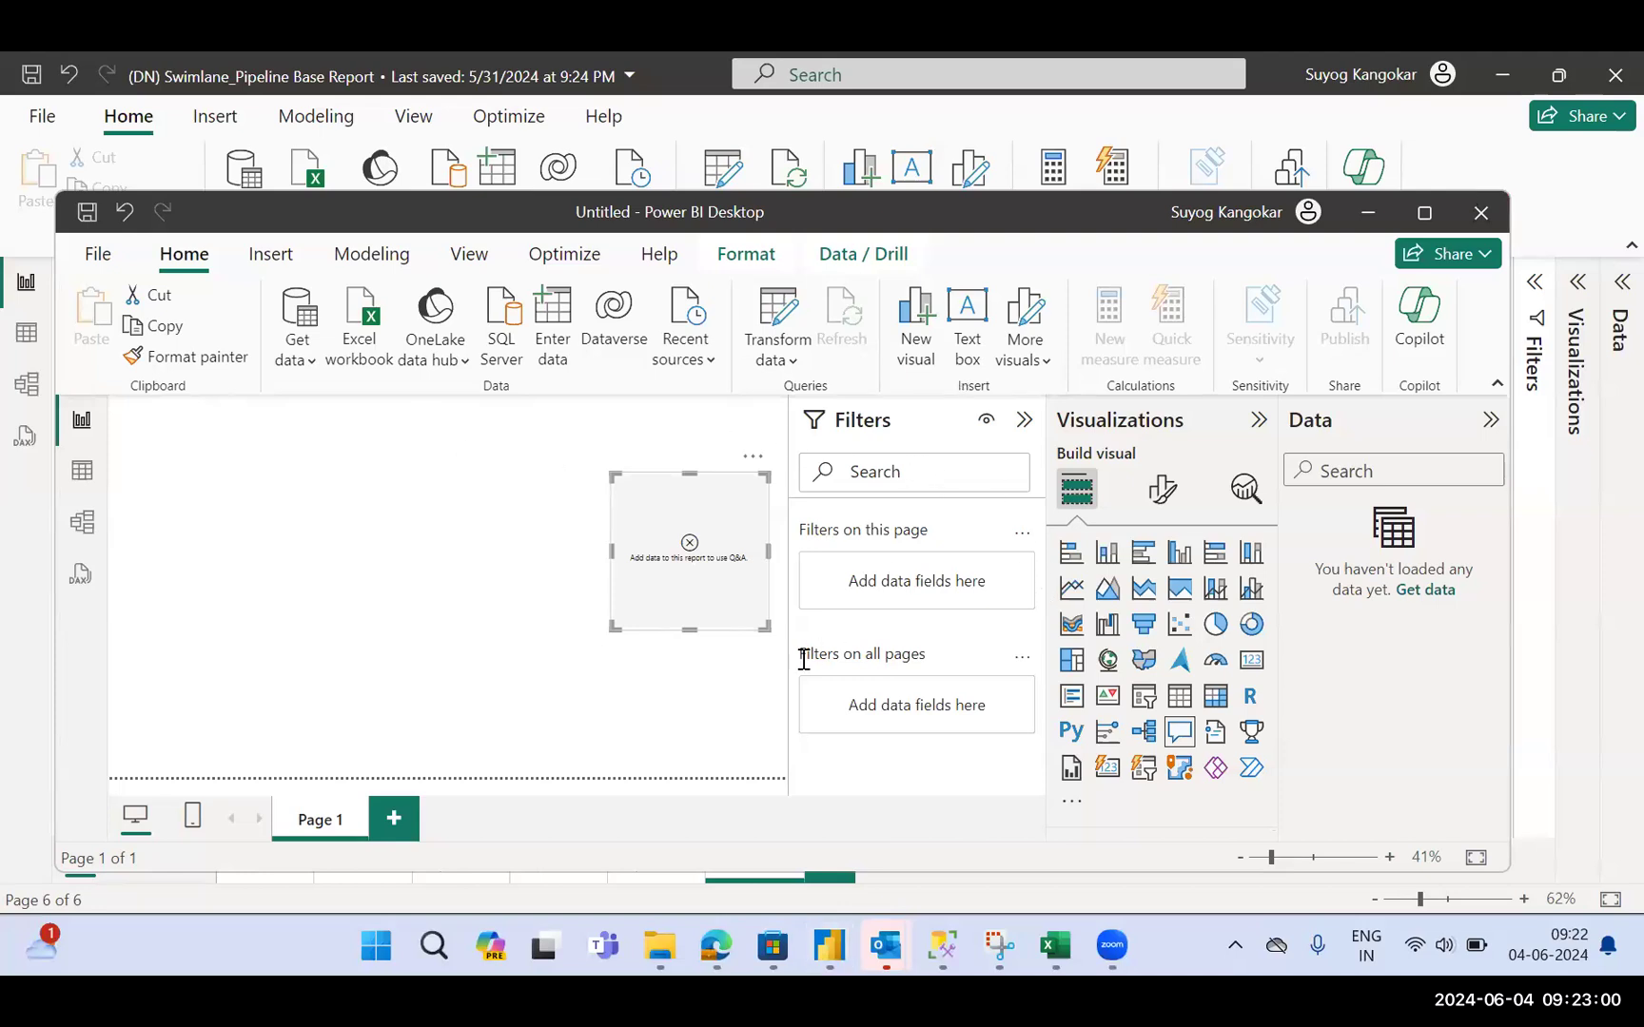
Switch to the untitled report's Power Query Editor and view its Transform commands
mouse_move(816, 944)
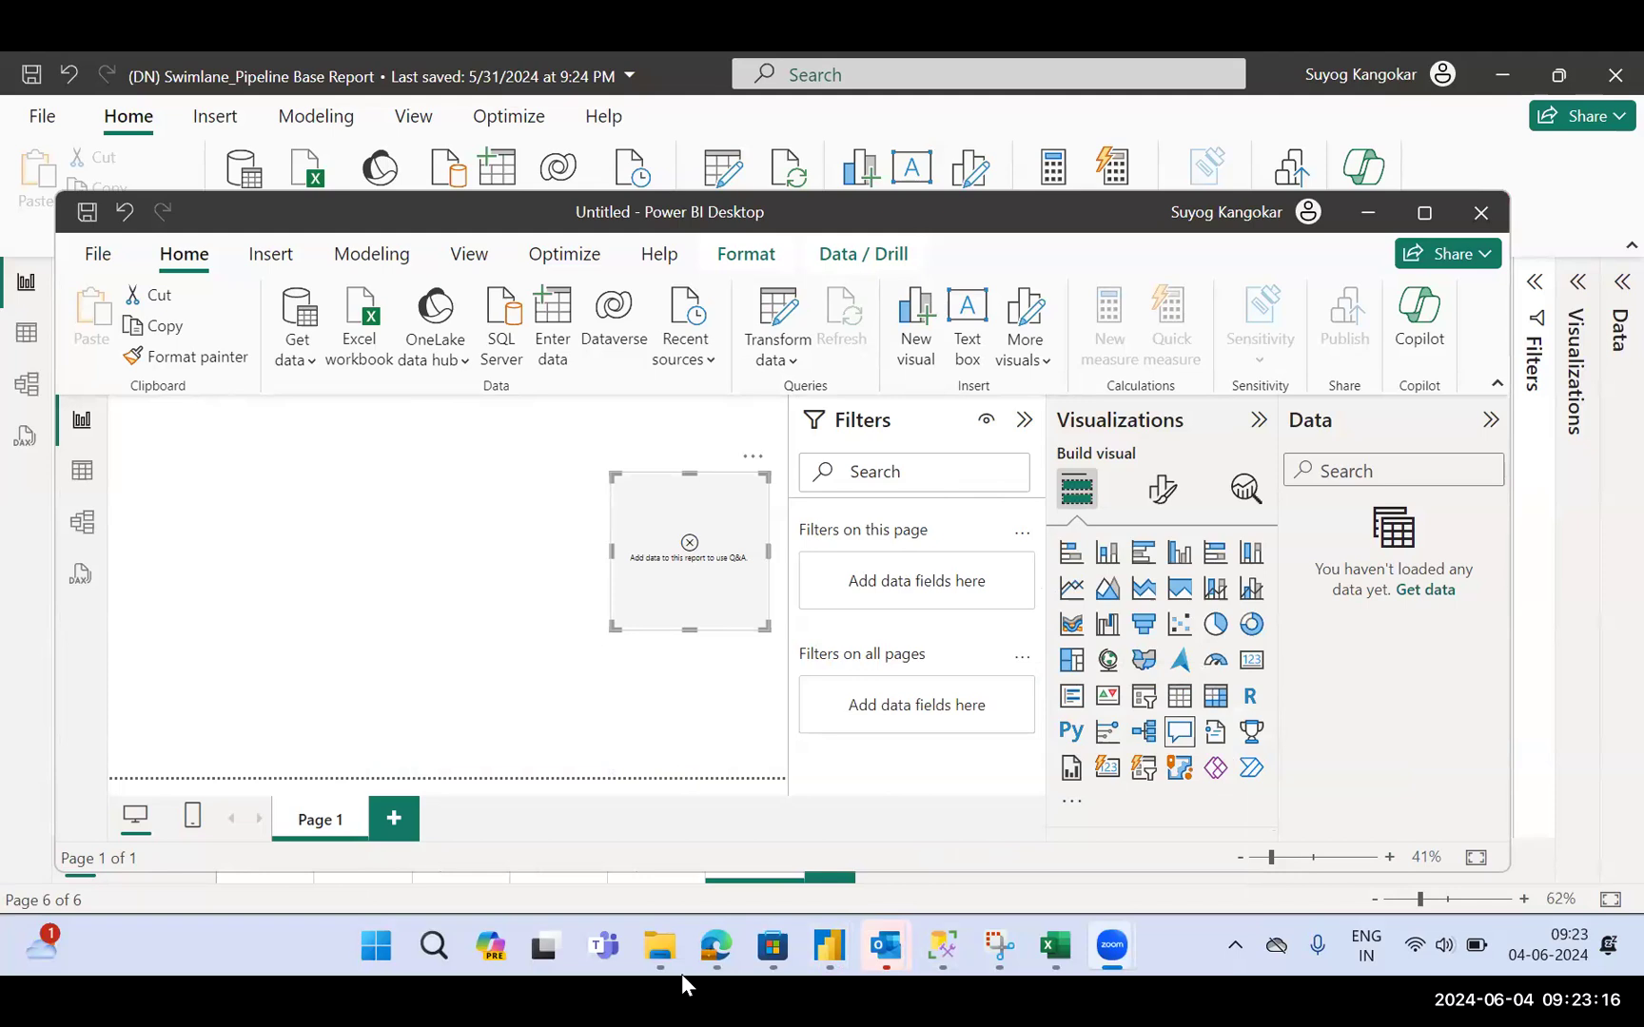
key("alt+Tab")
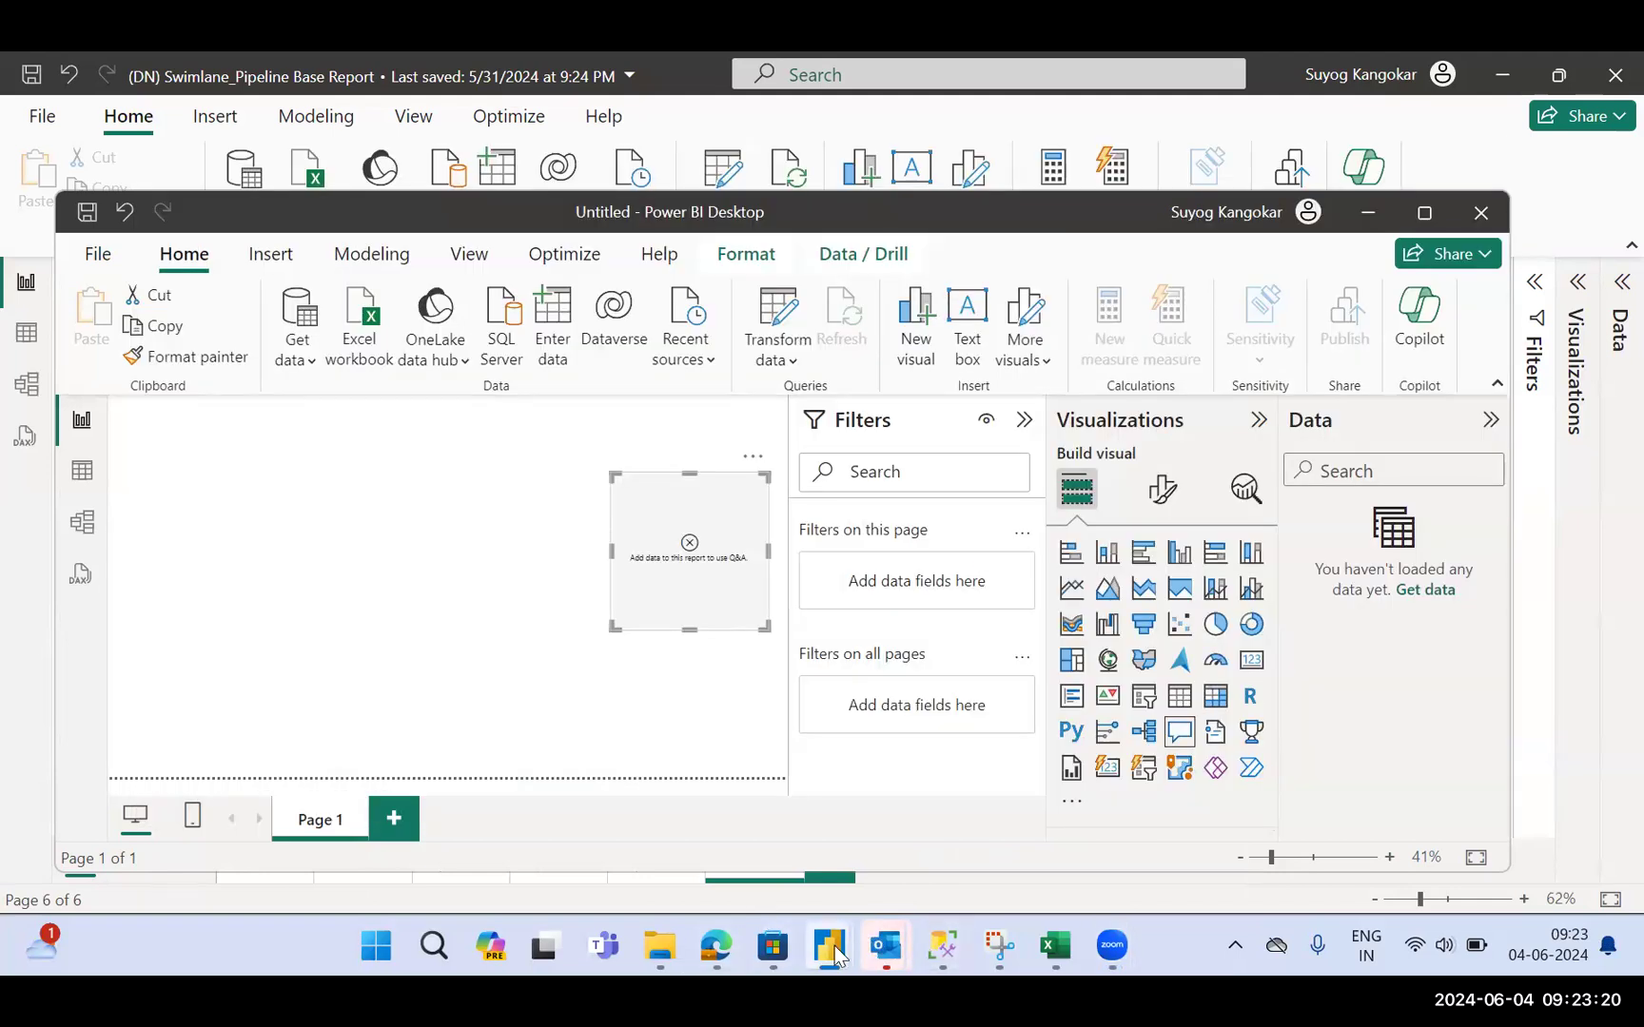
left_click(1029, 781)
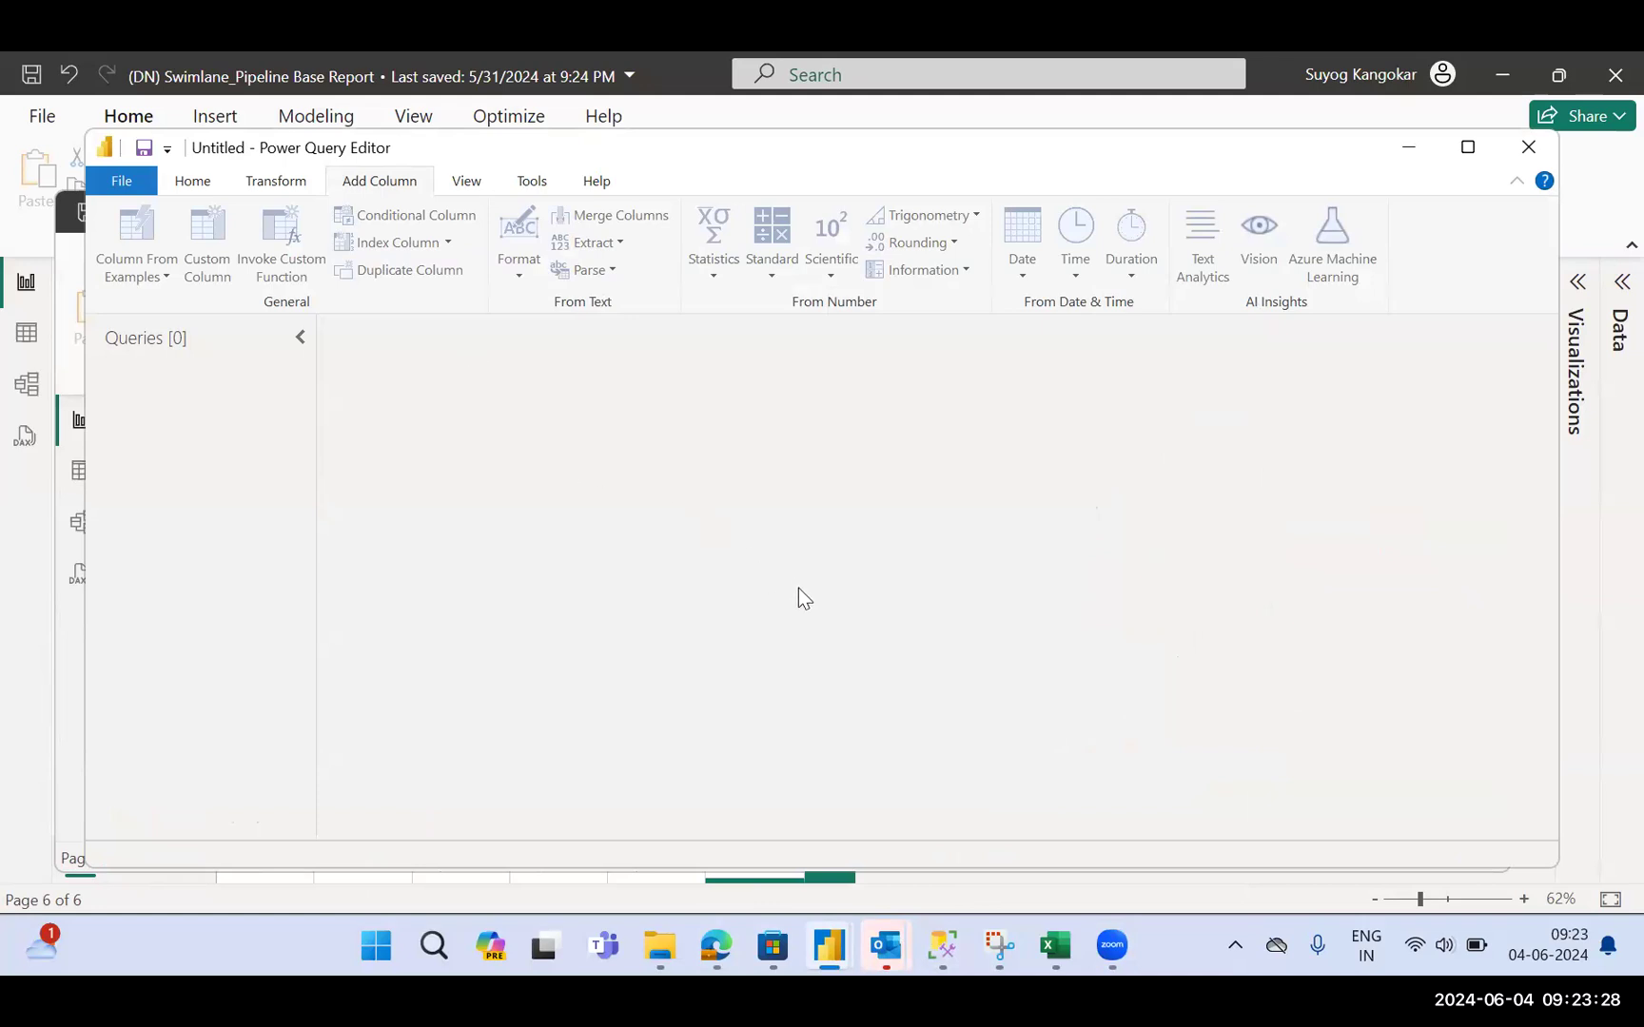
left_click(254, 180)
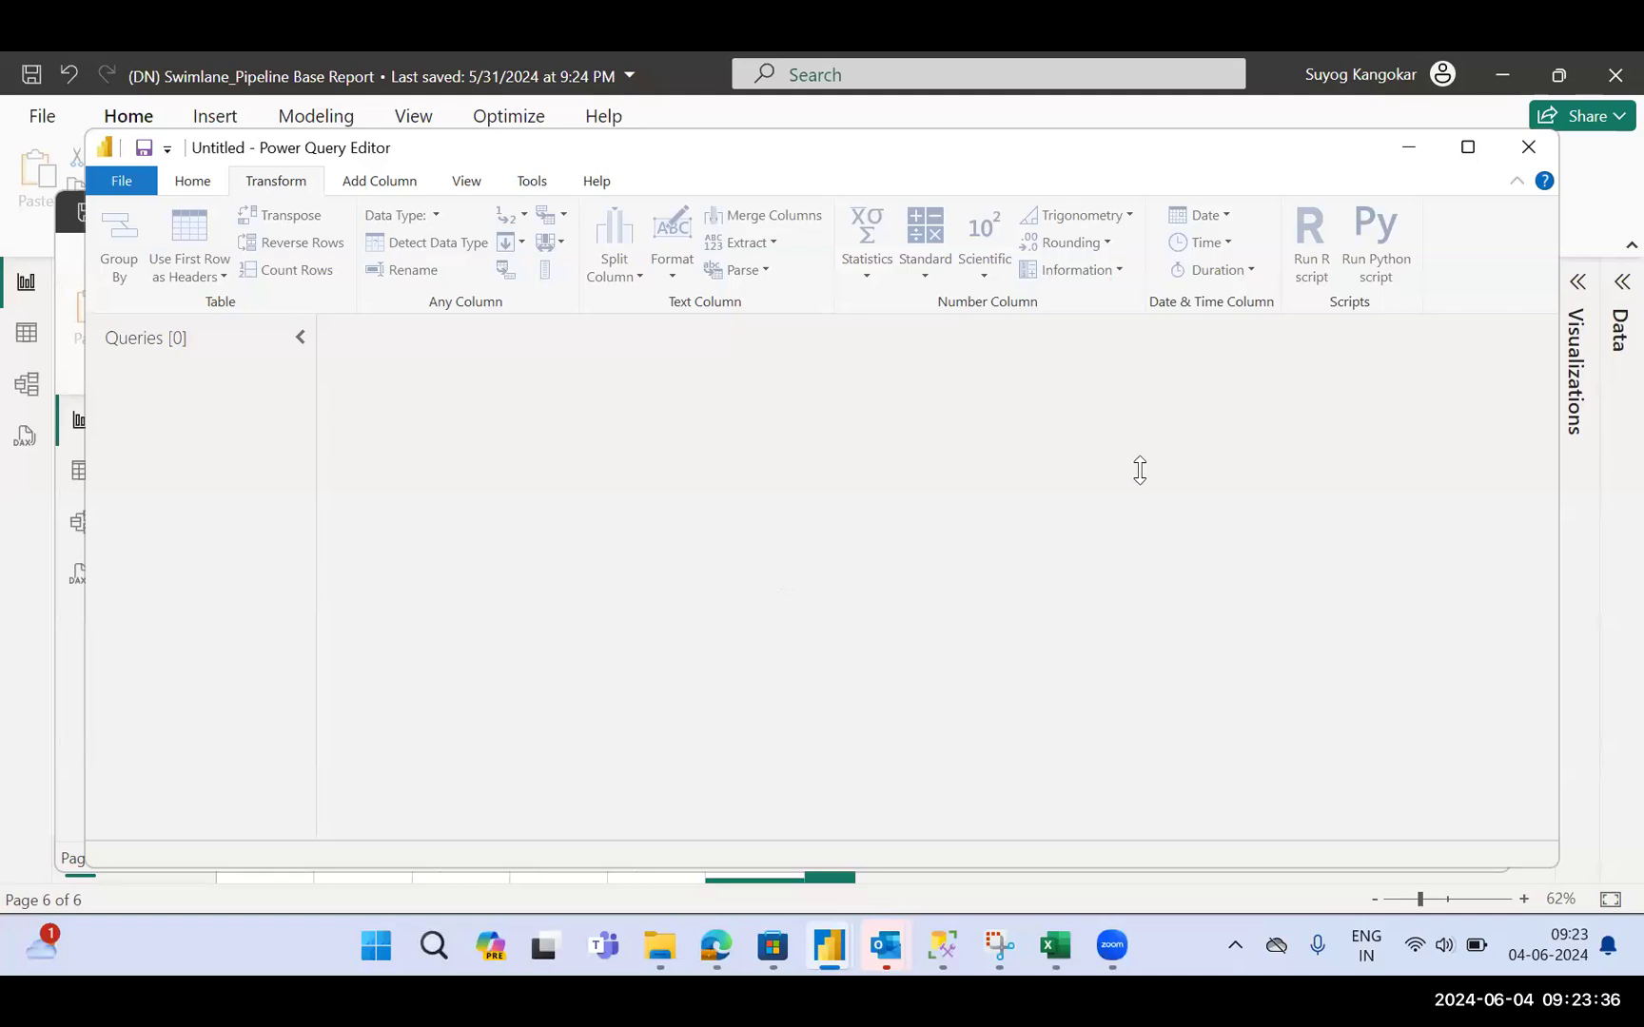
Switch to the (DN) Swimlane_Pipeline Base Report window and open its queries in the Power Query Editor
mouse_move(828, 941)
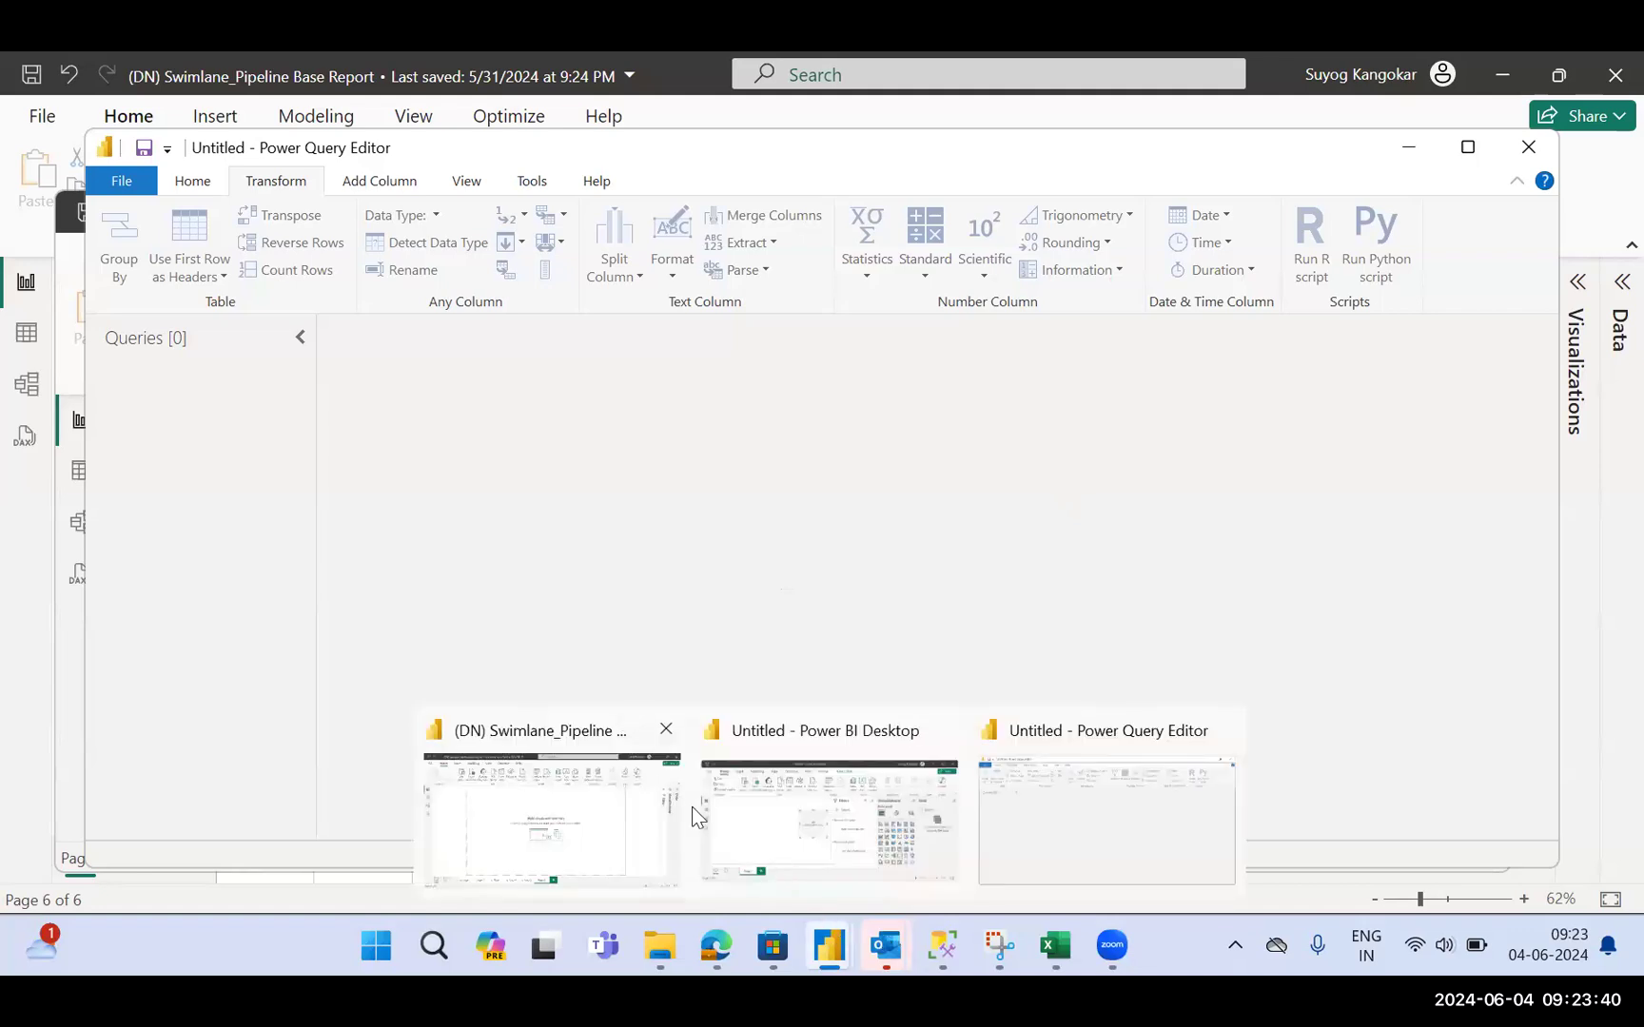
left_click(656, 784)
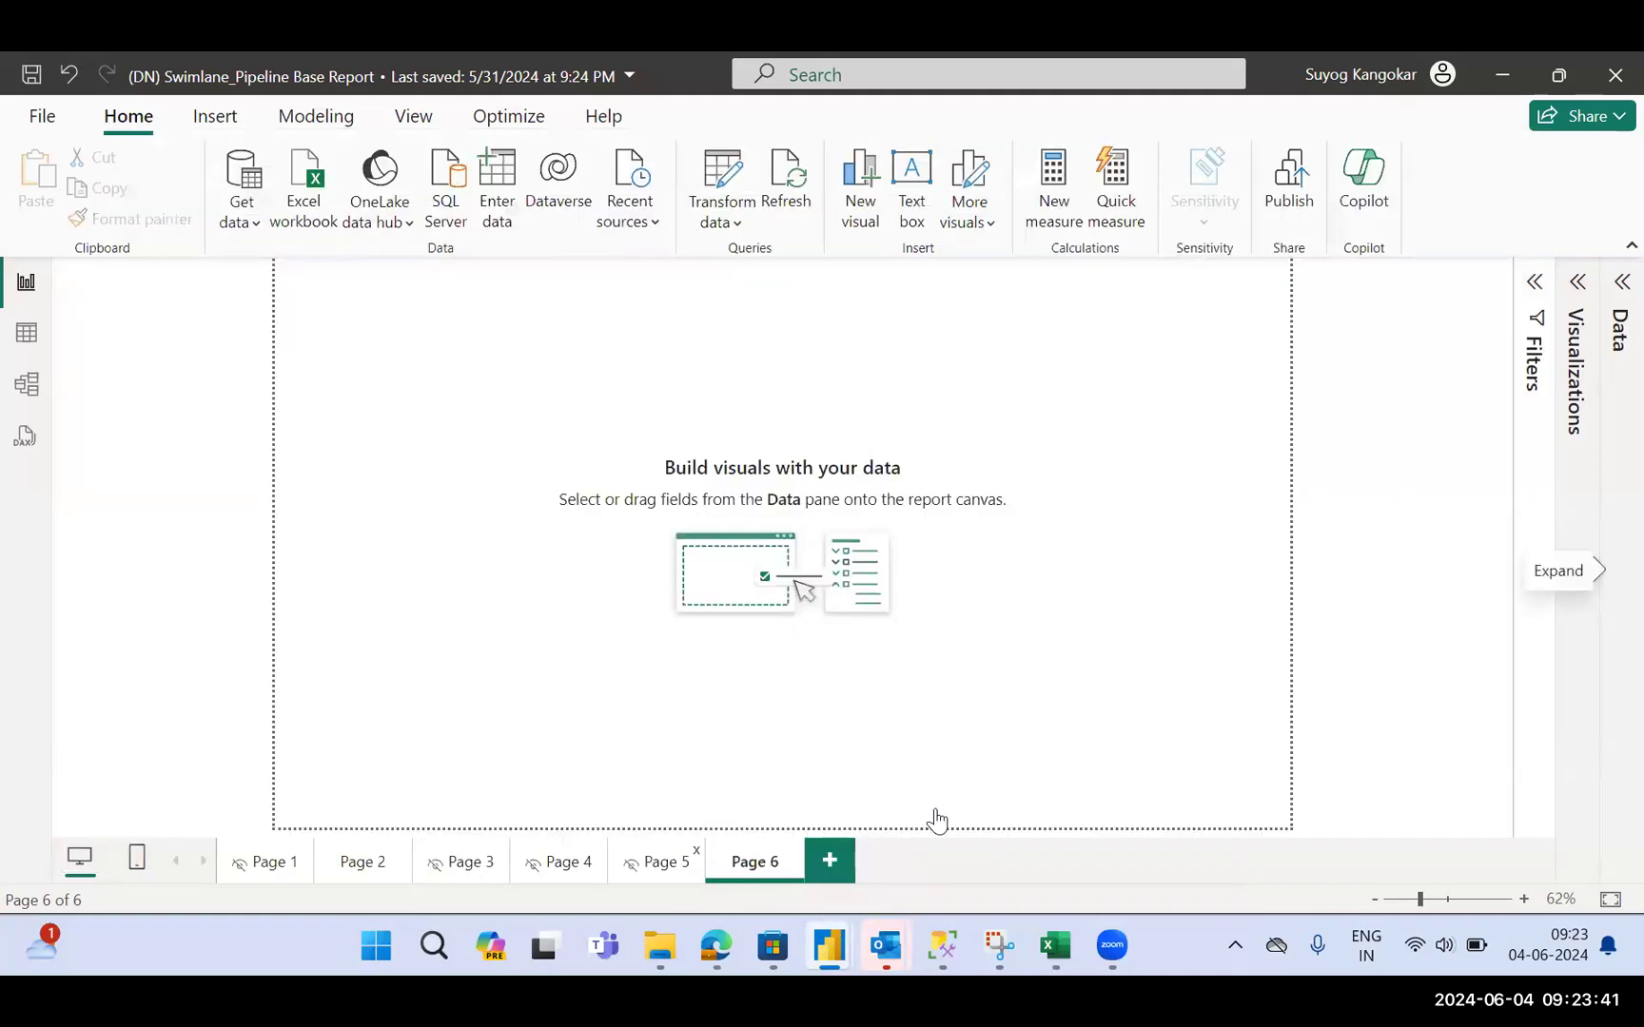
left_click(736, 221)
left_click(747, 234)
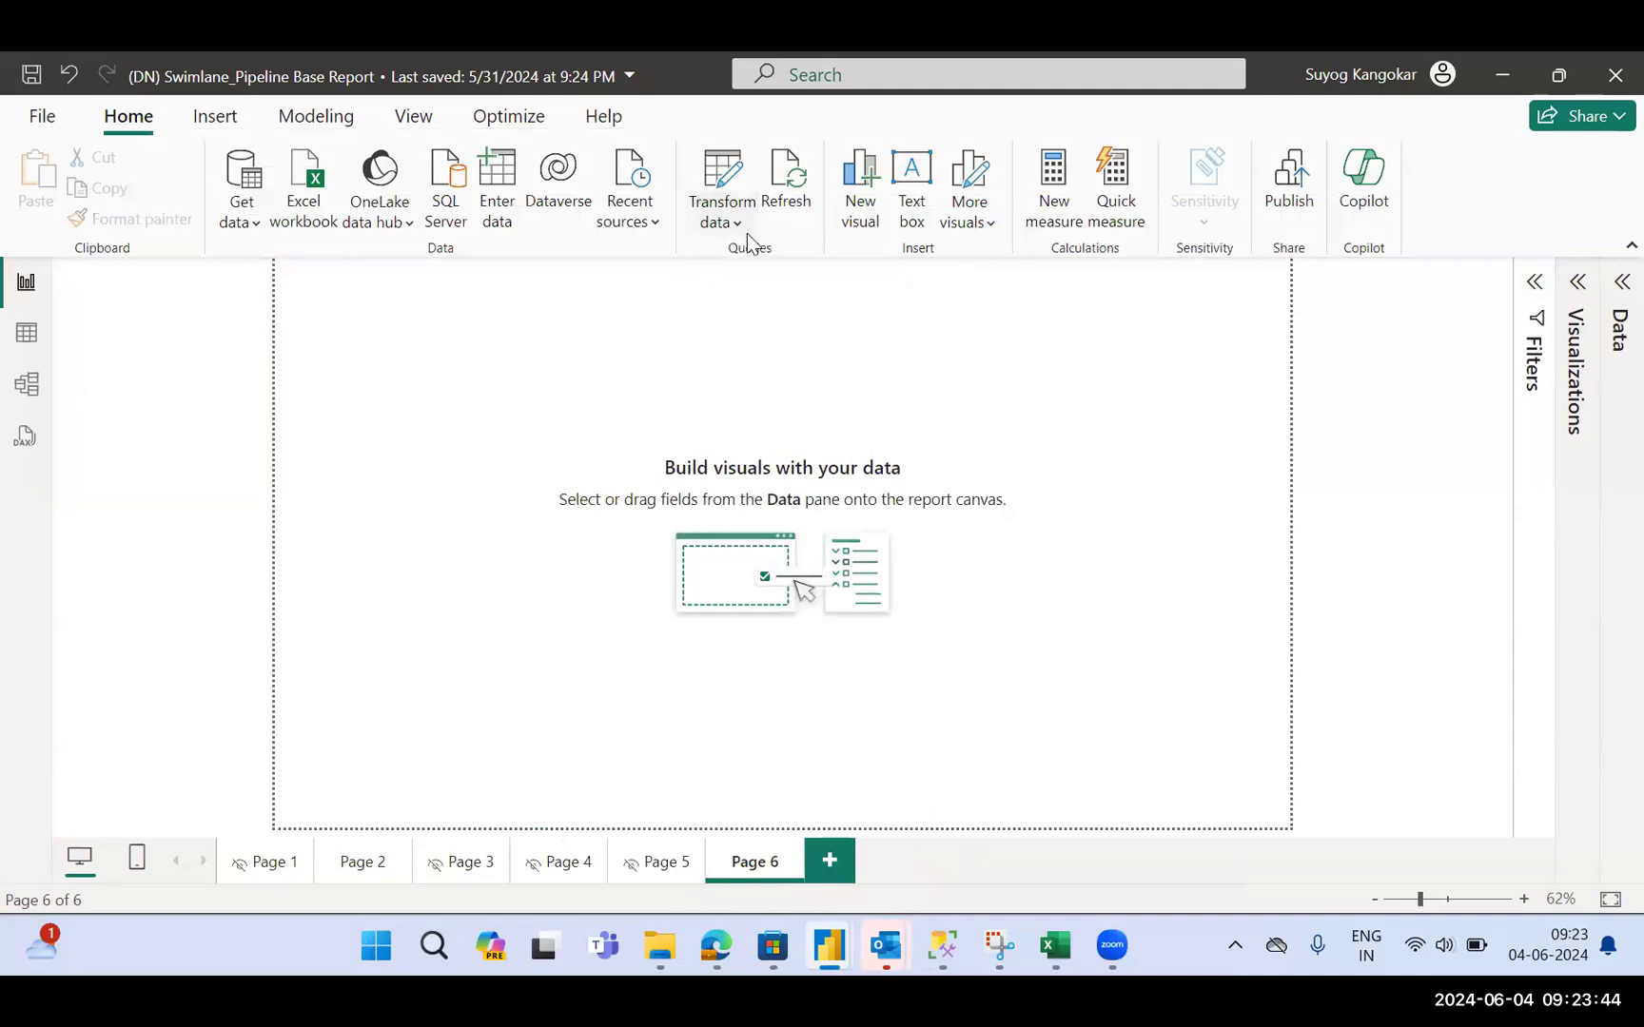
left_click(730, 219)
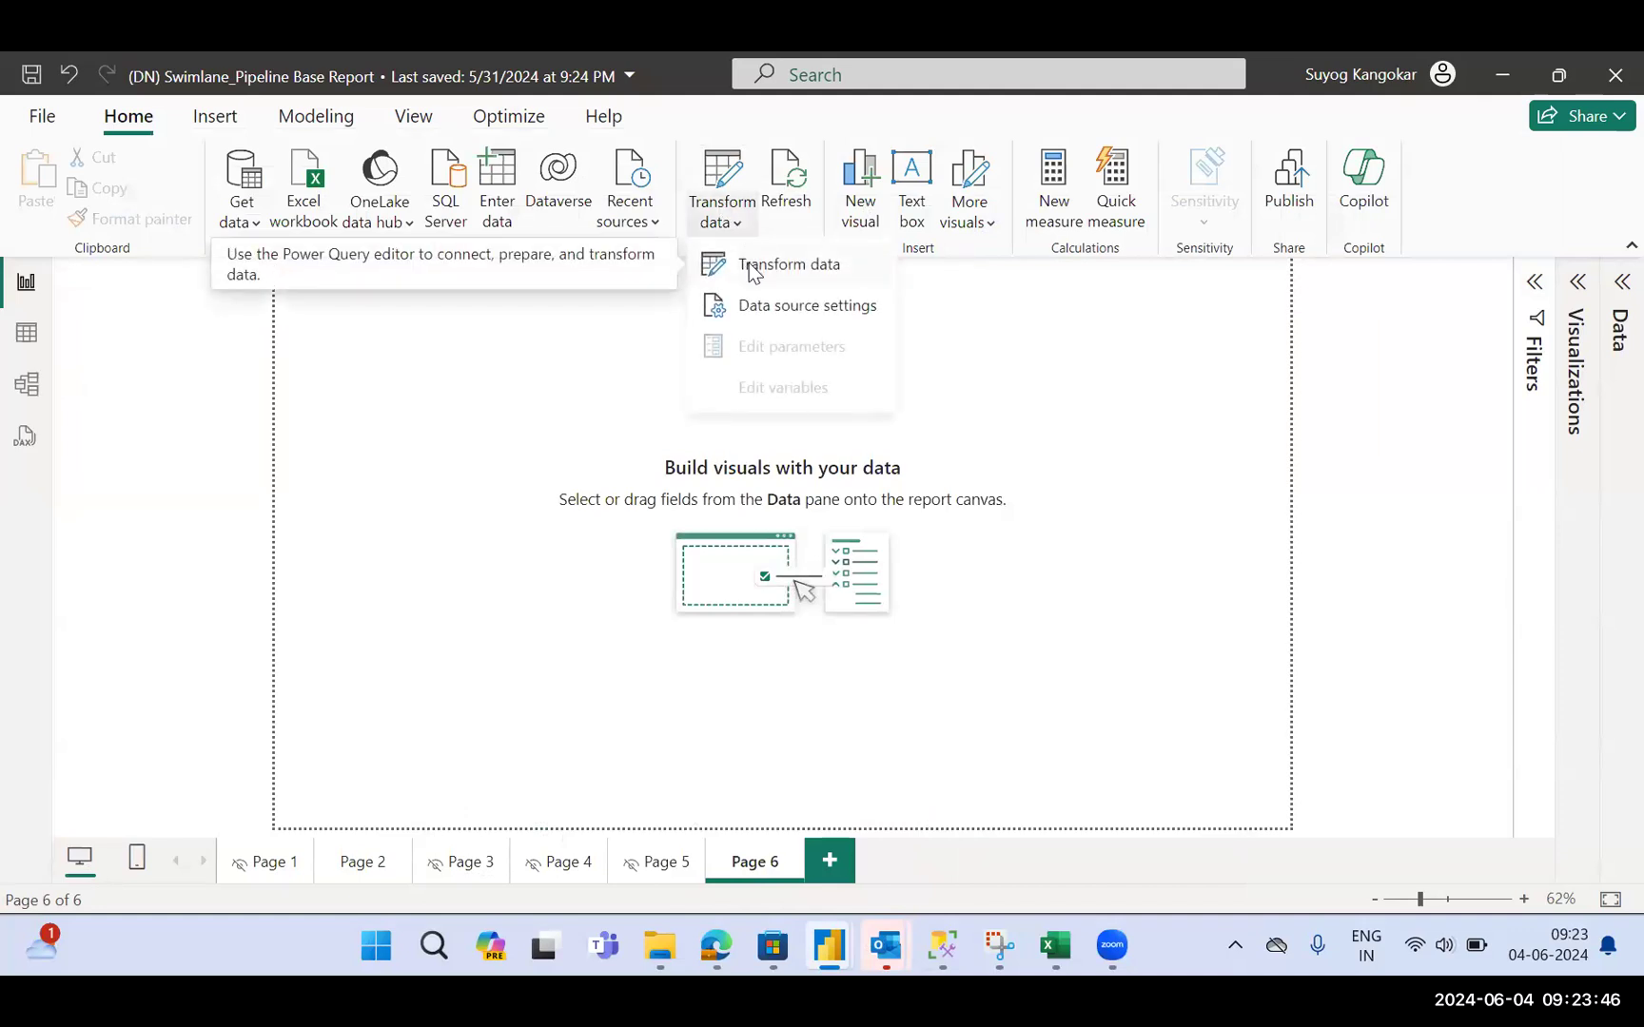
left_click(749, 261)
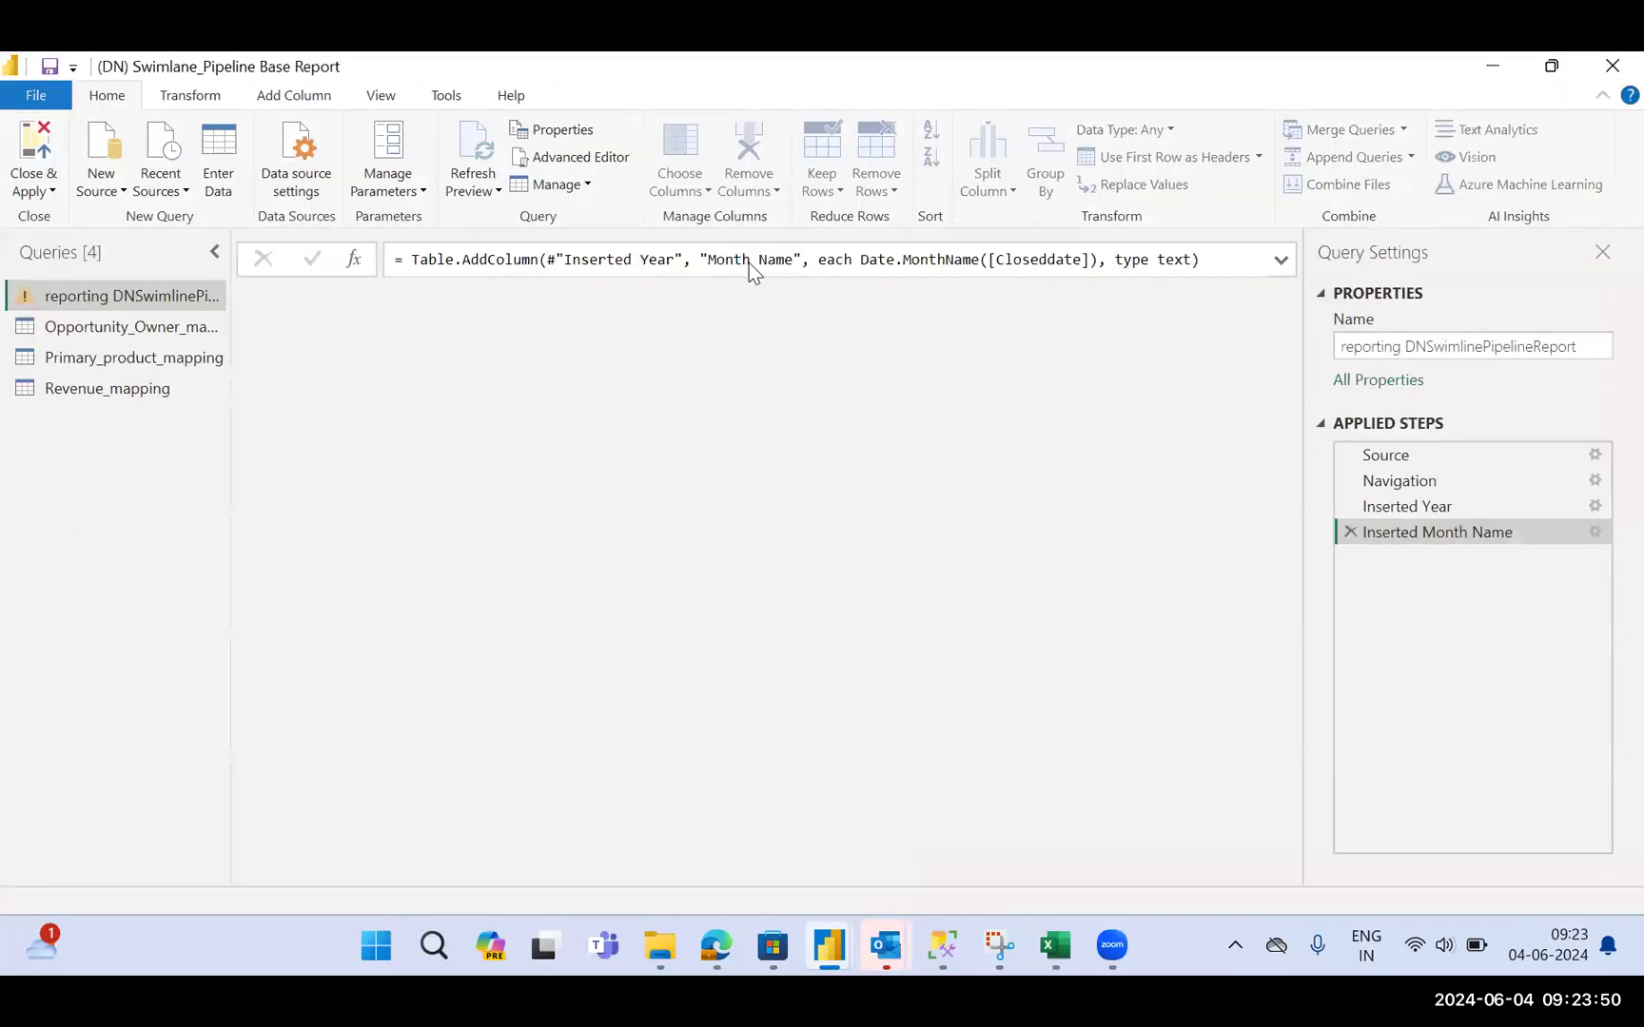
View the data previews of the Opportunity_Owner_mapping, Primary_product_mapping and Revenue_mapping queries
left_click(89, 333)
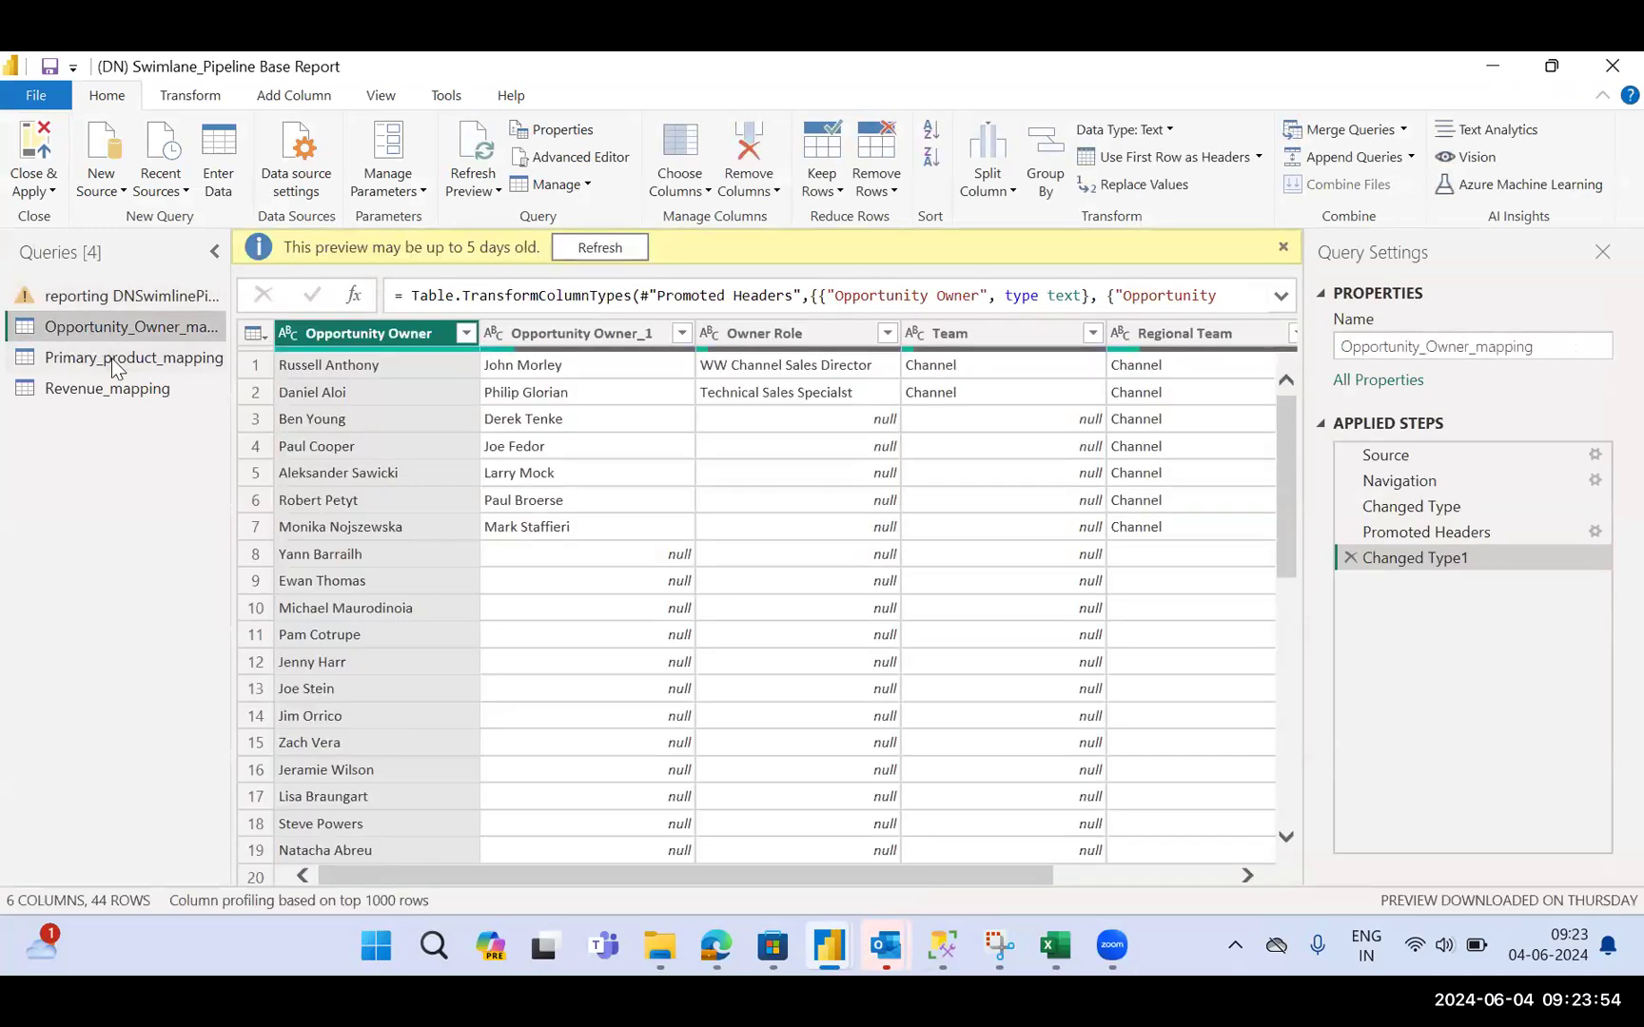
left_click_drag(109, 357, 111, 360)
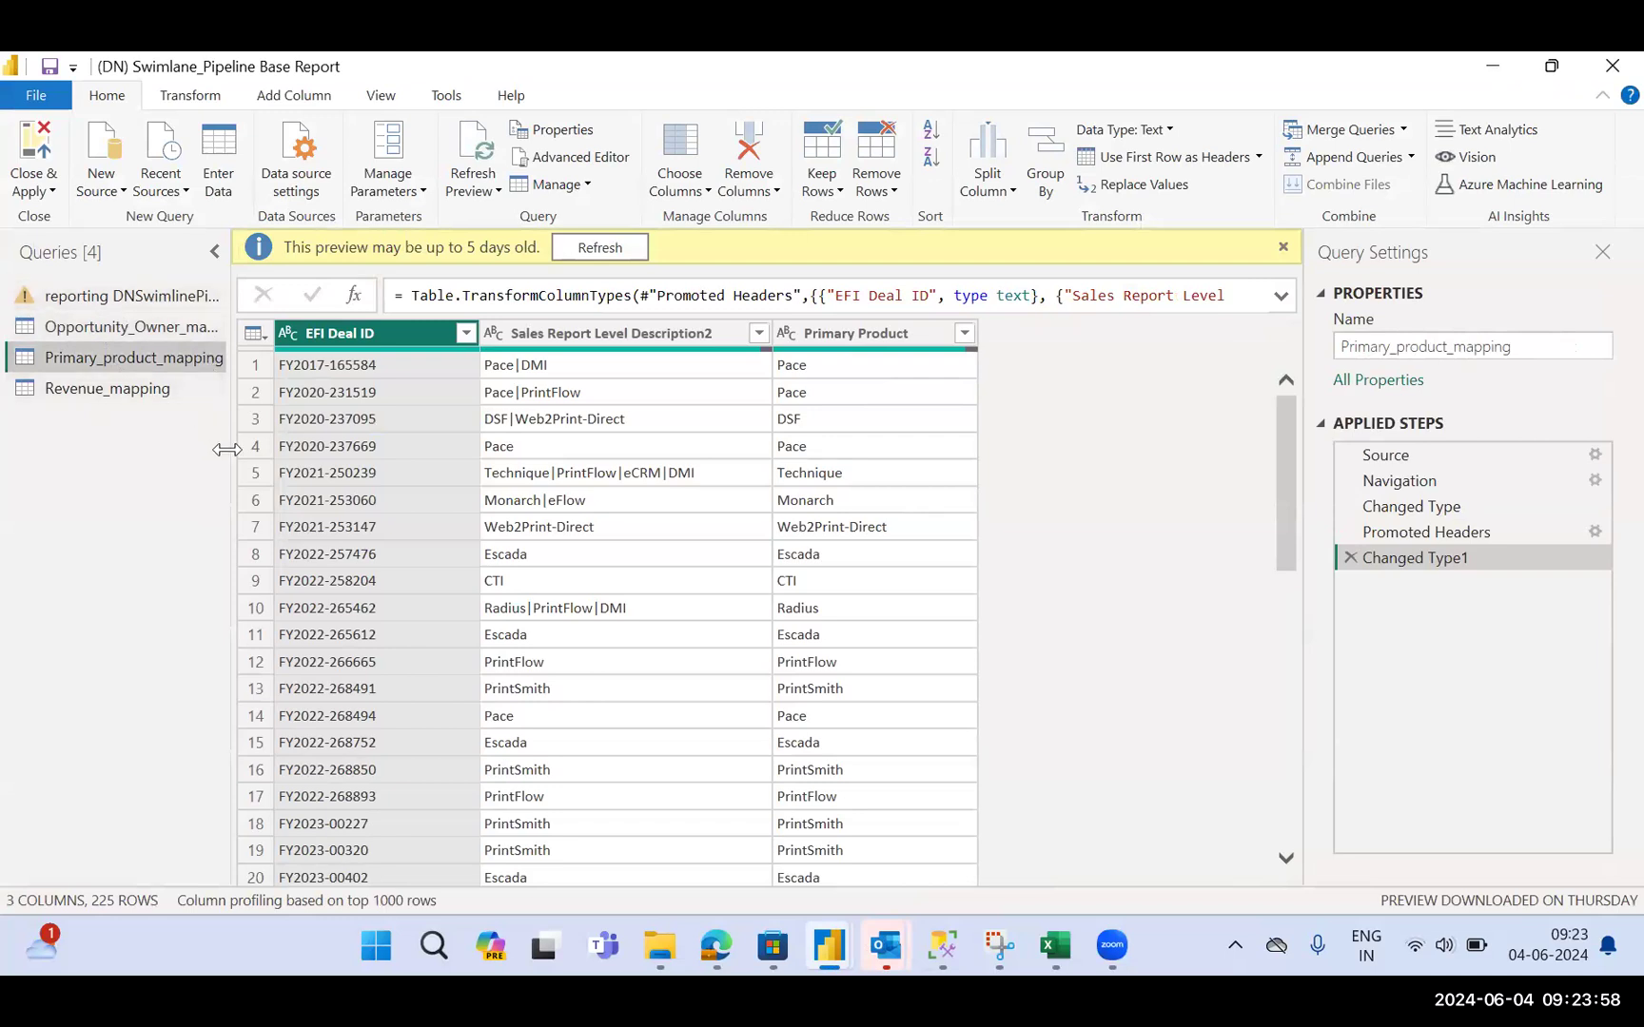
left_click(150, 396)
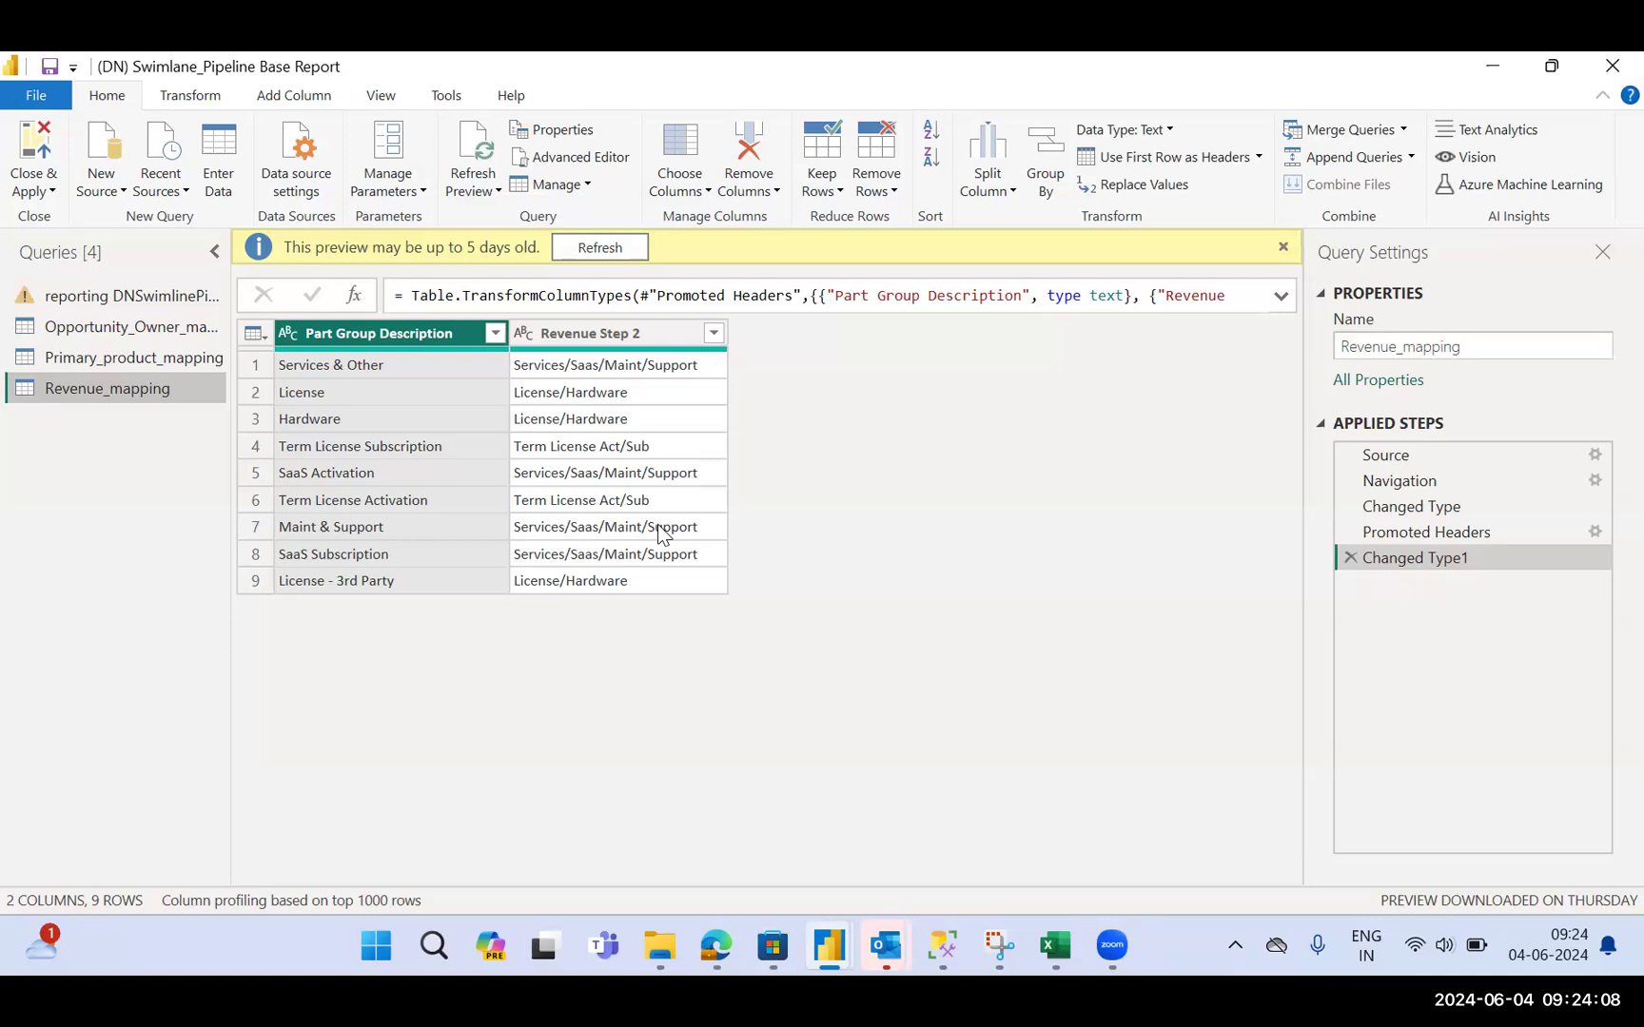
left_click(158, 358)
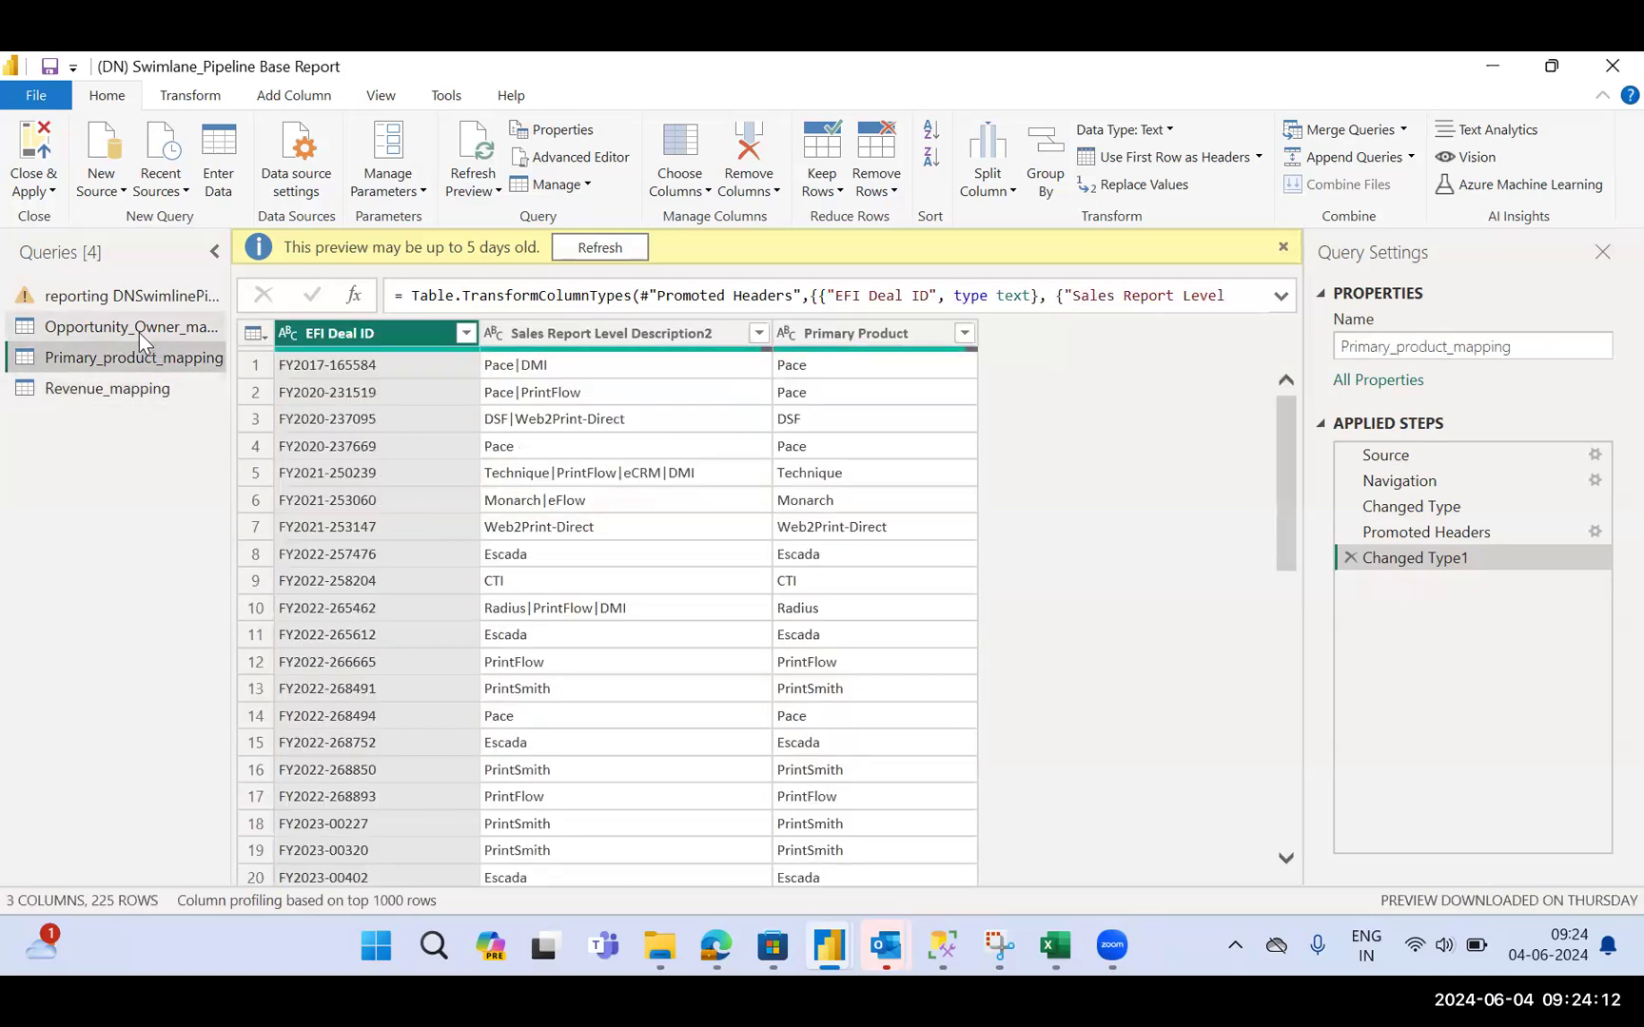
left_click(138, 333)
Select the reporting DNSwimlinePipelineReport query and view the full formula of its Inserted Month Name step
left_click(141, 288)
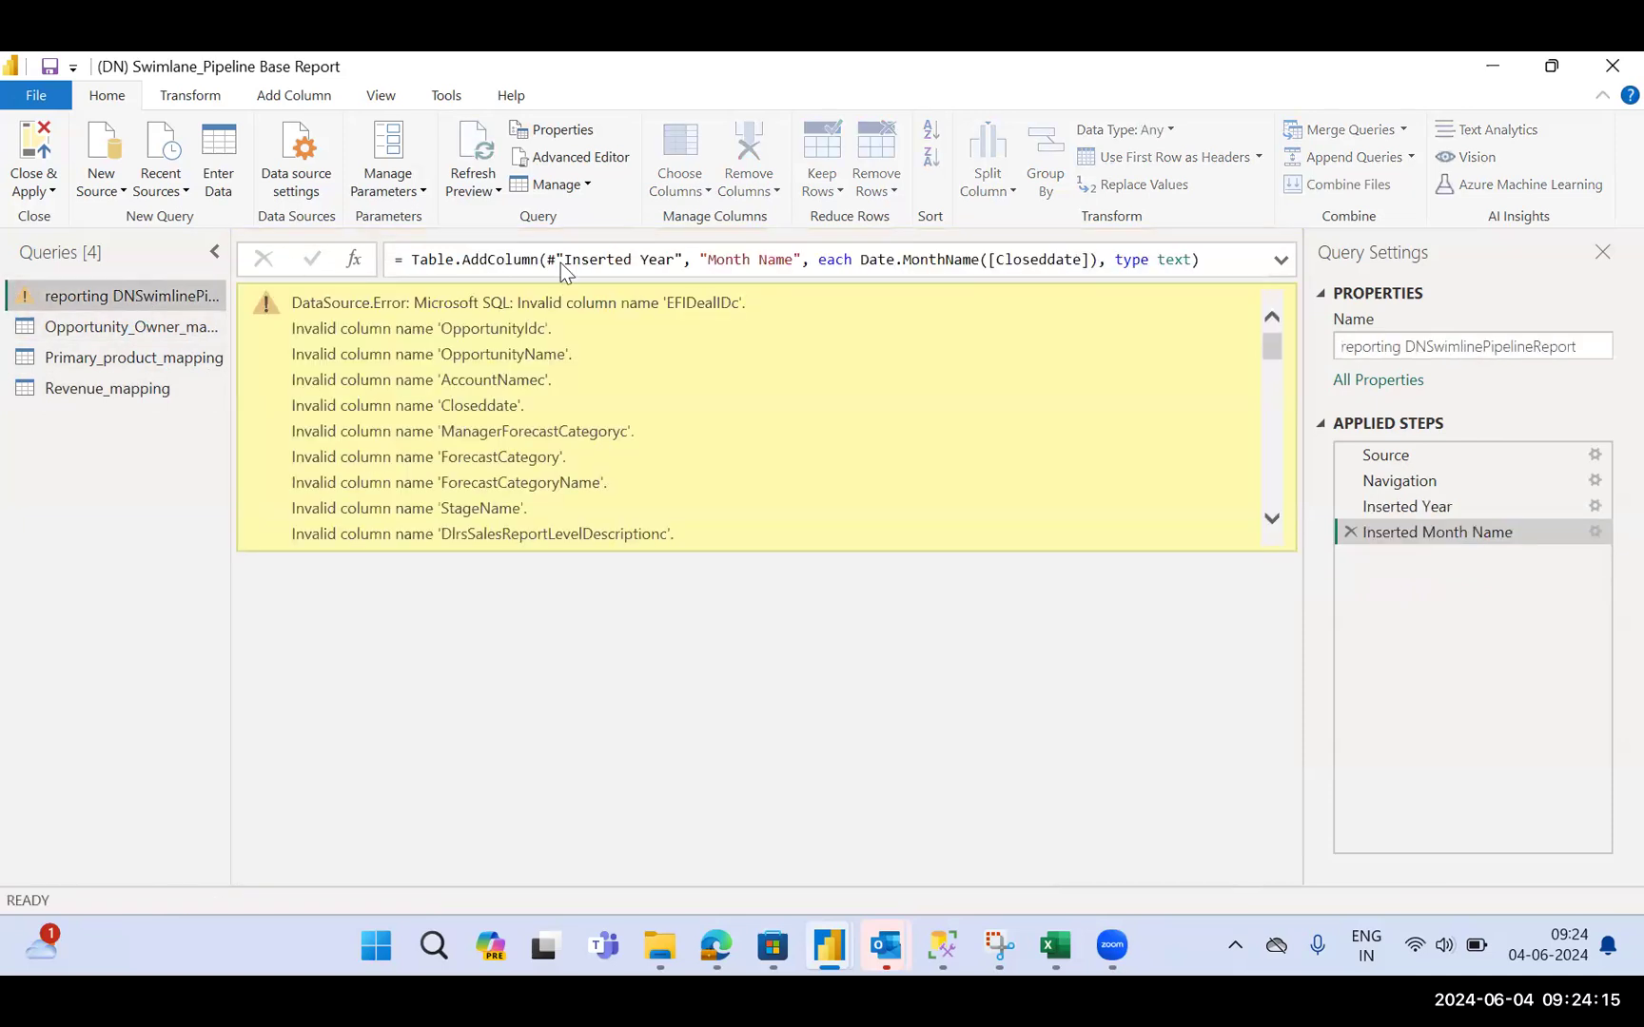
left_click(1280, 261)
left_click(1280, 262)
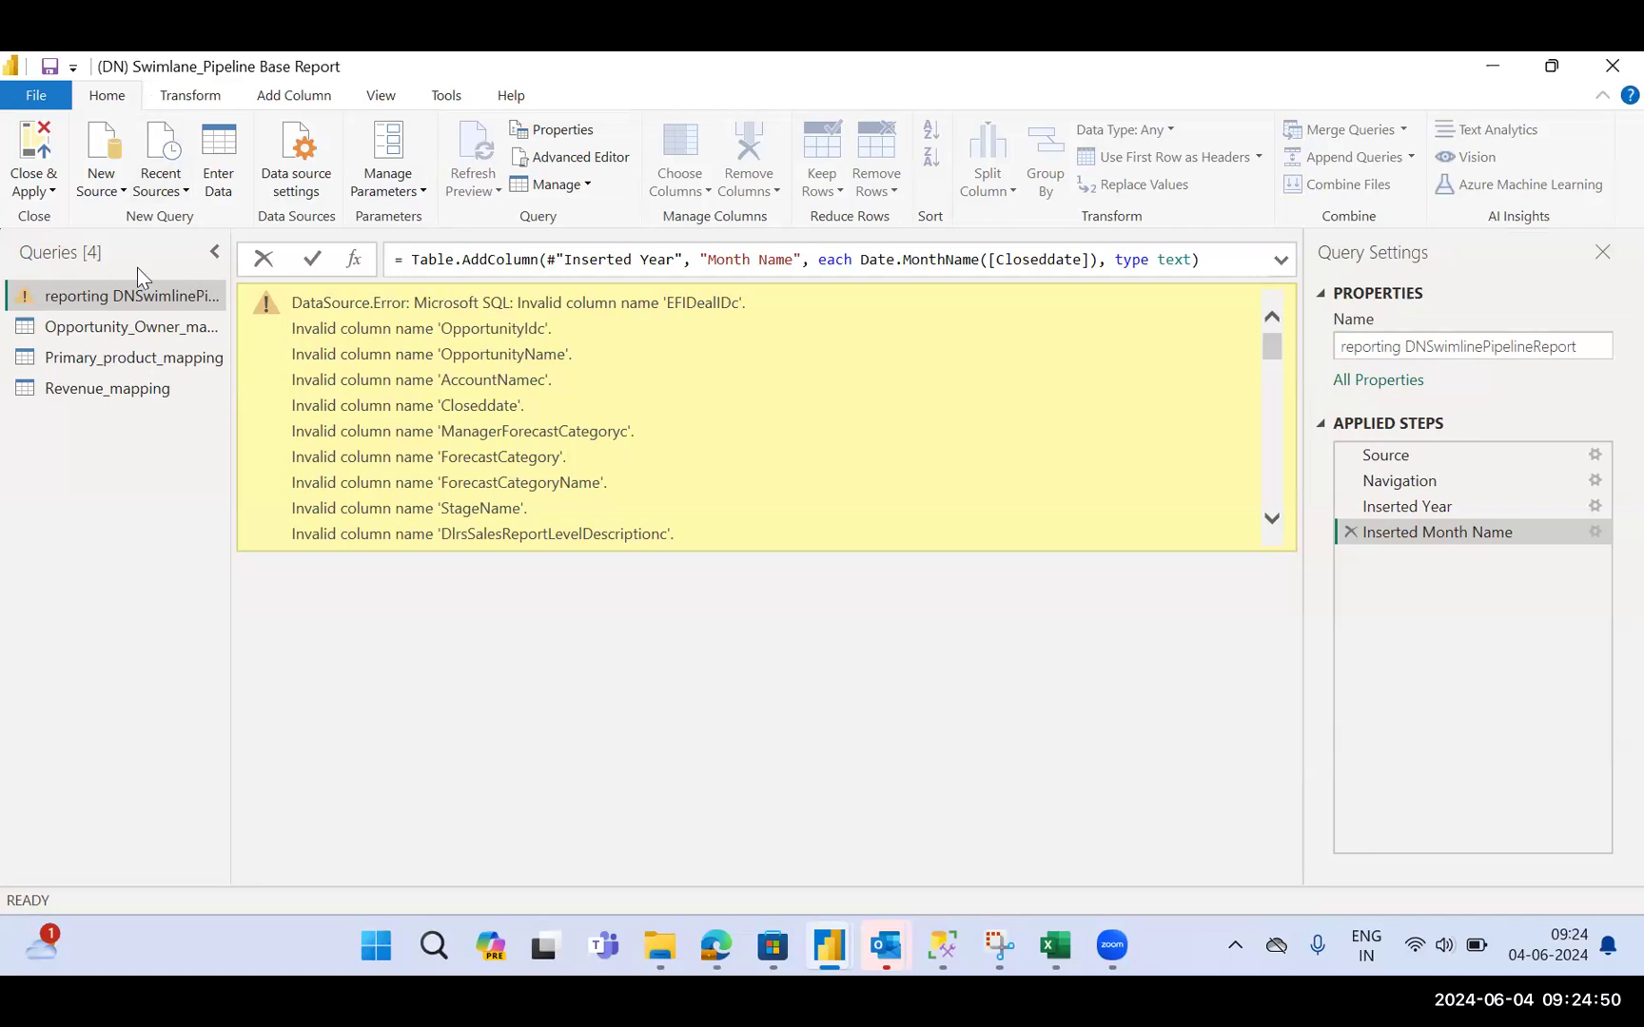
Switch to File Explorer, view the files in the Desktop folder and minimize the window
left_click(655, 952)
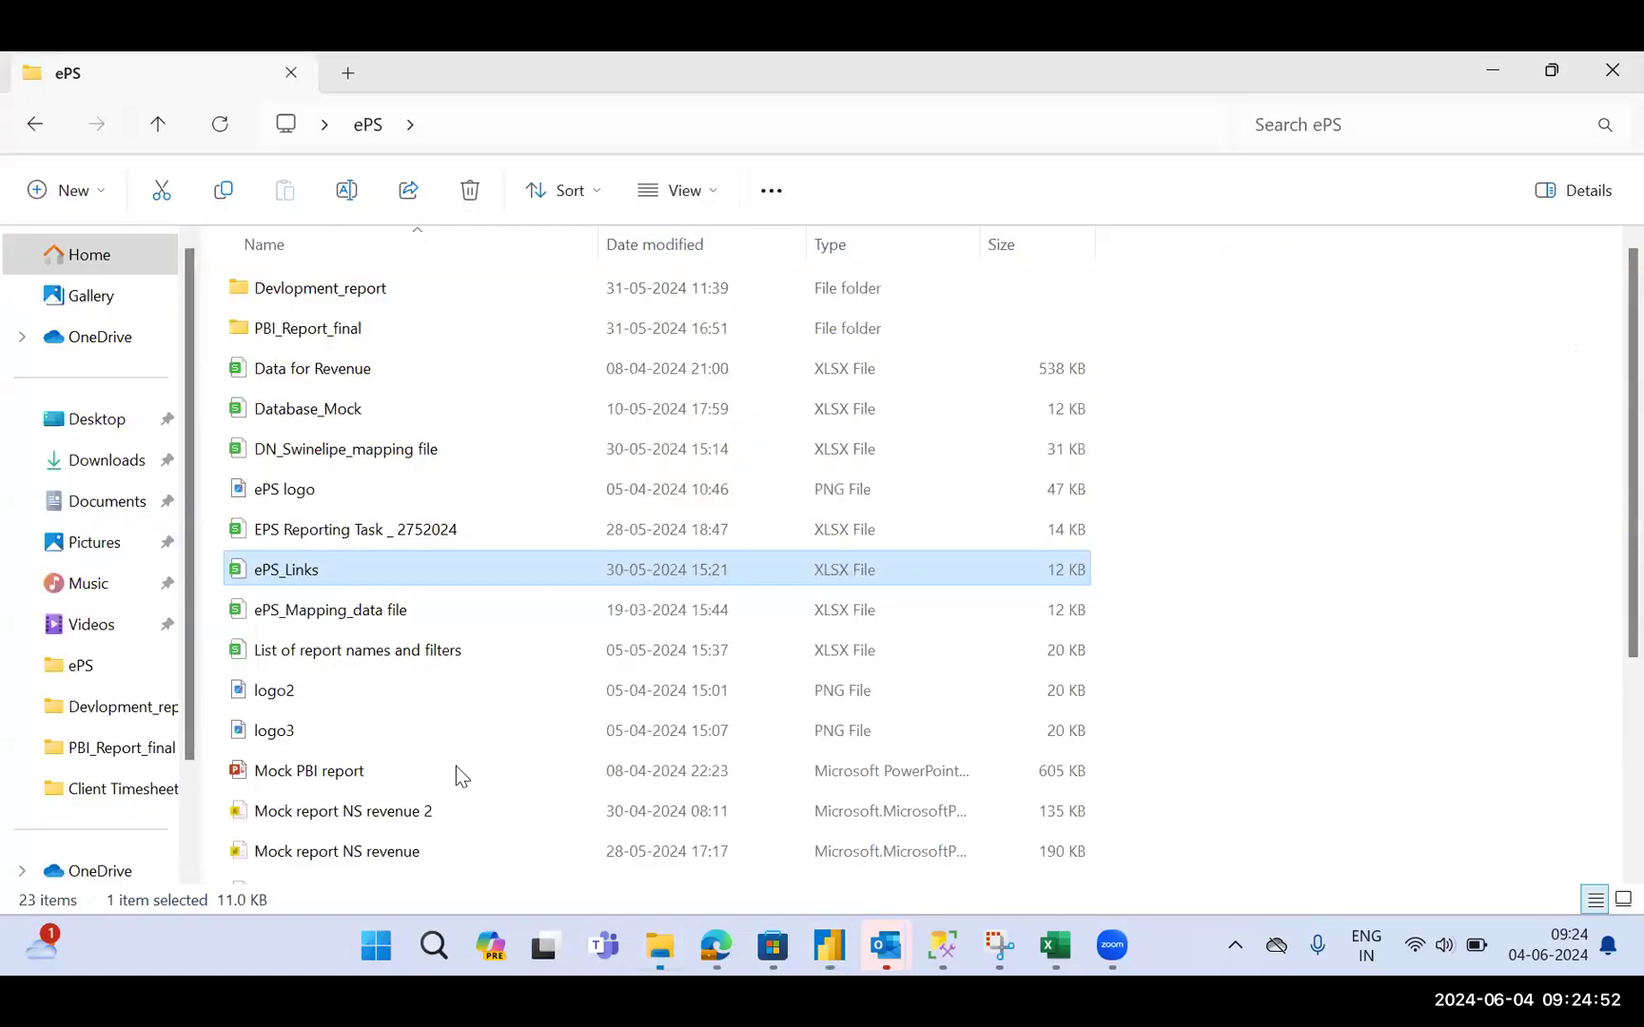
left_click(103, 430)
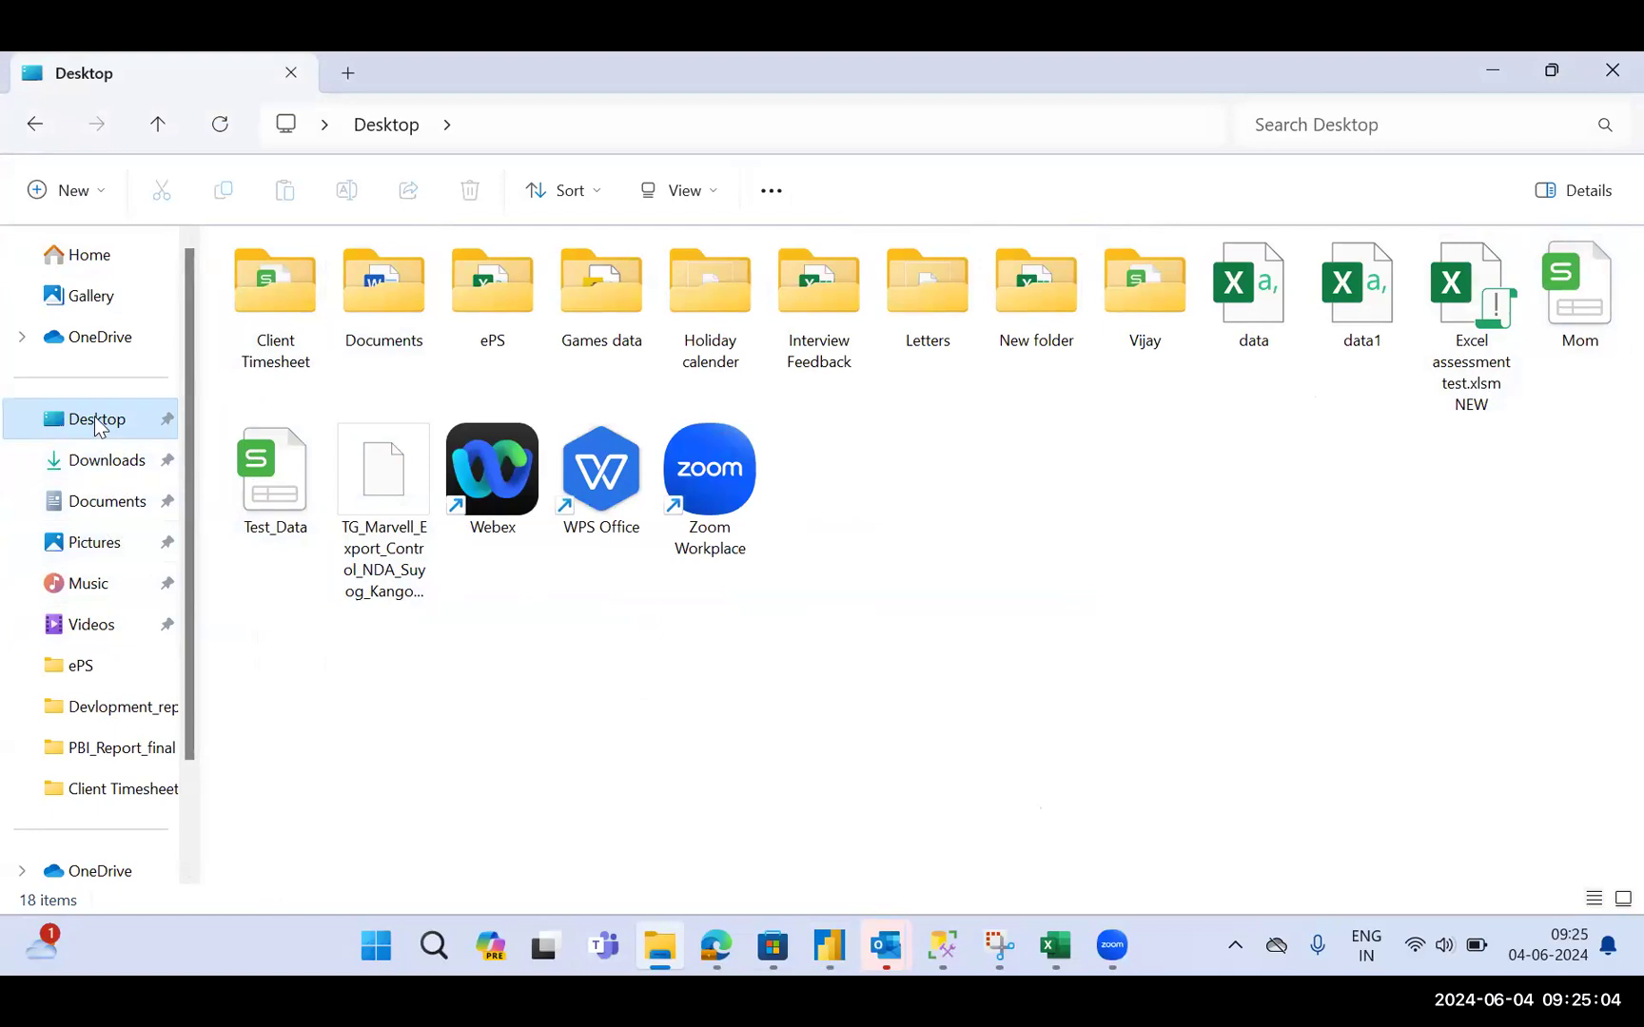
left_click(1489, 76)
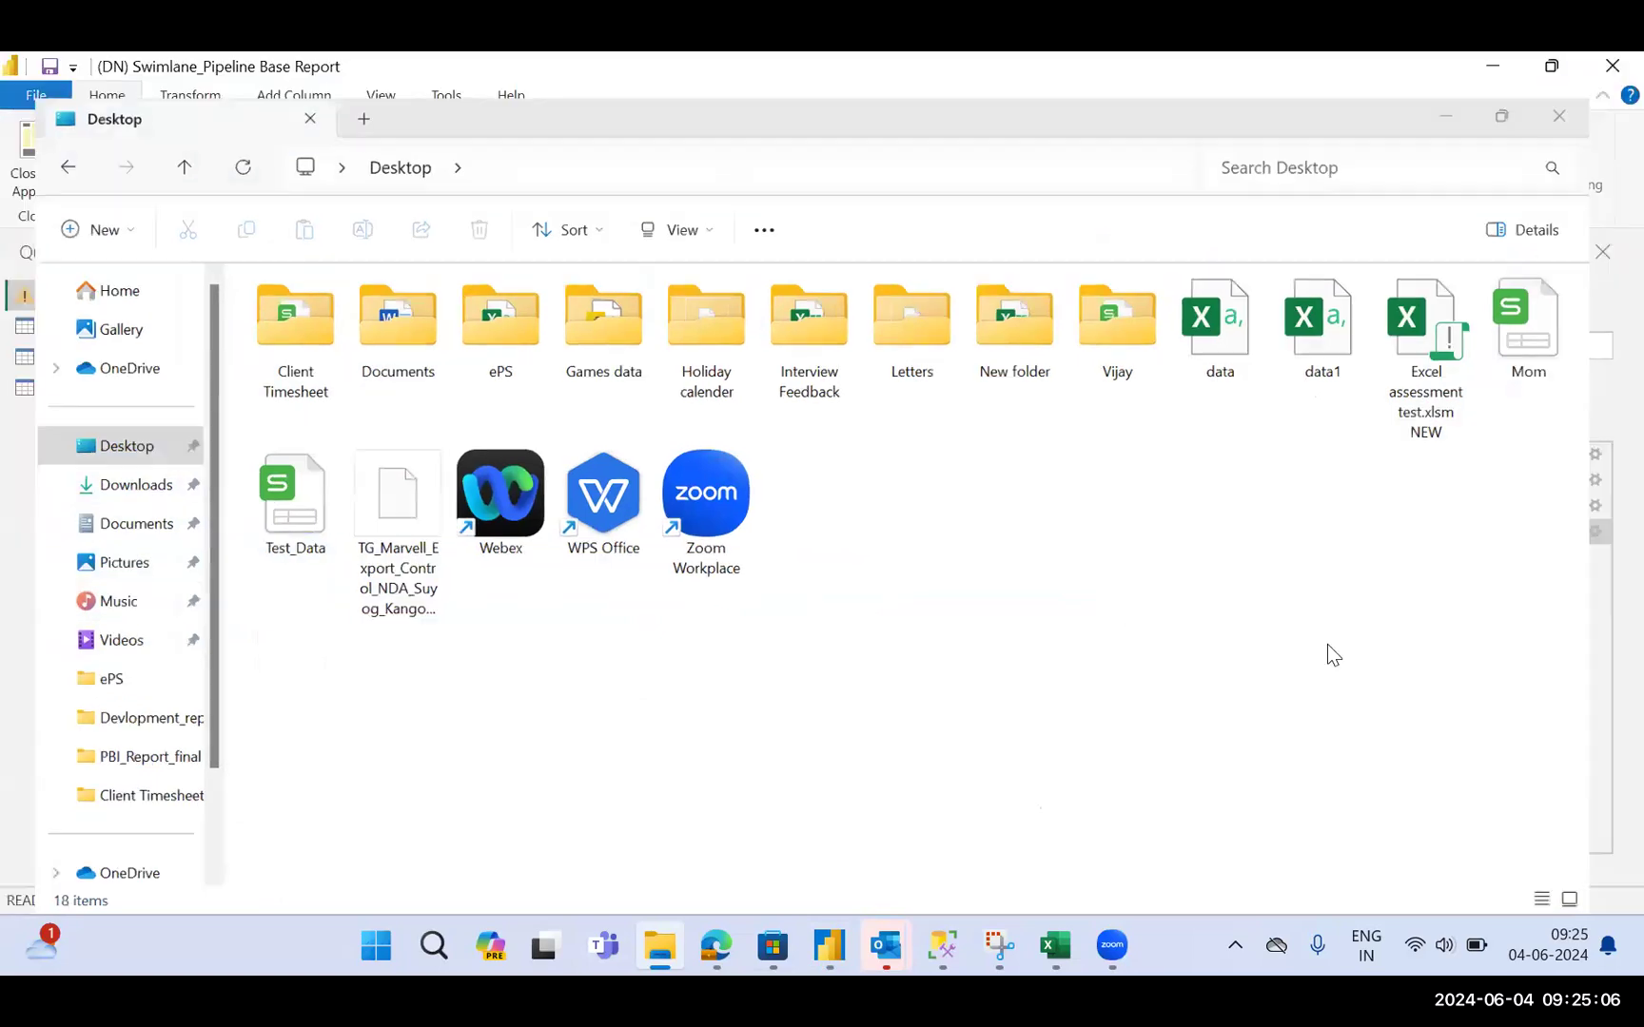
Select the Opportunity_Owner_mapping query and close the Power Query Editor without applying changes
left_click(130, 328)
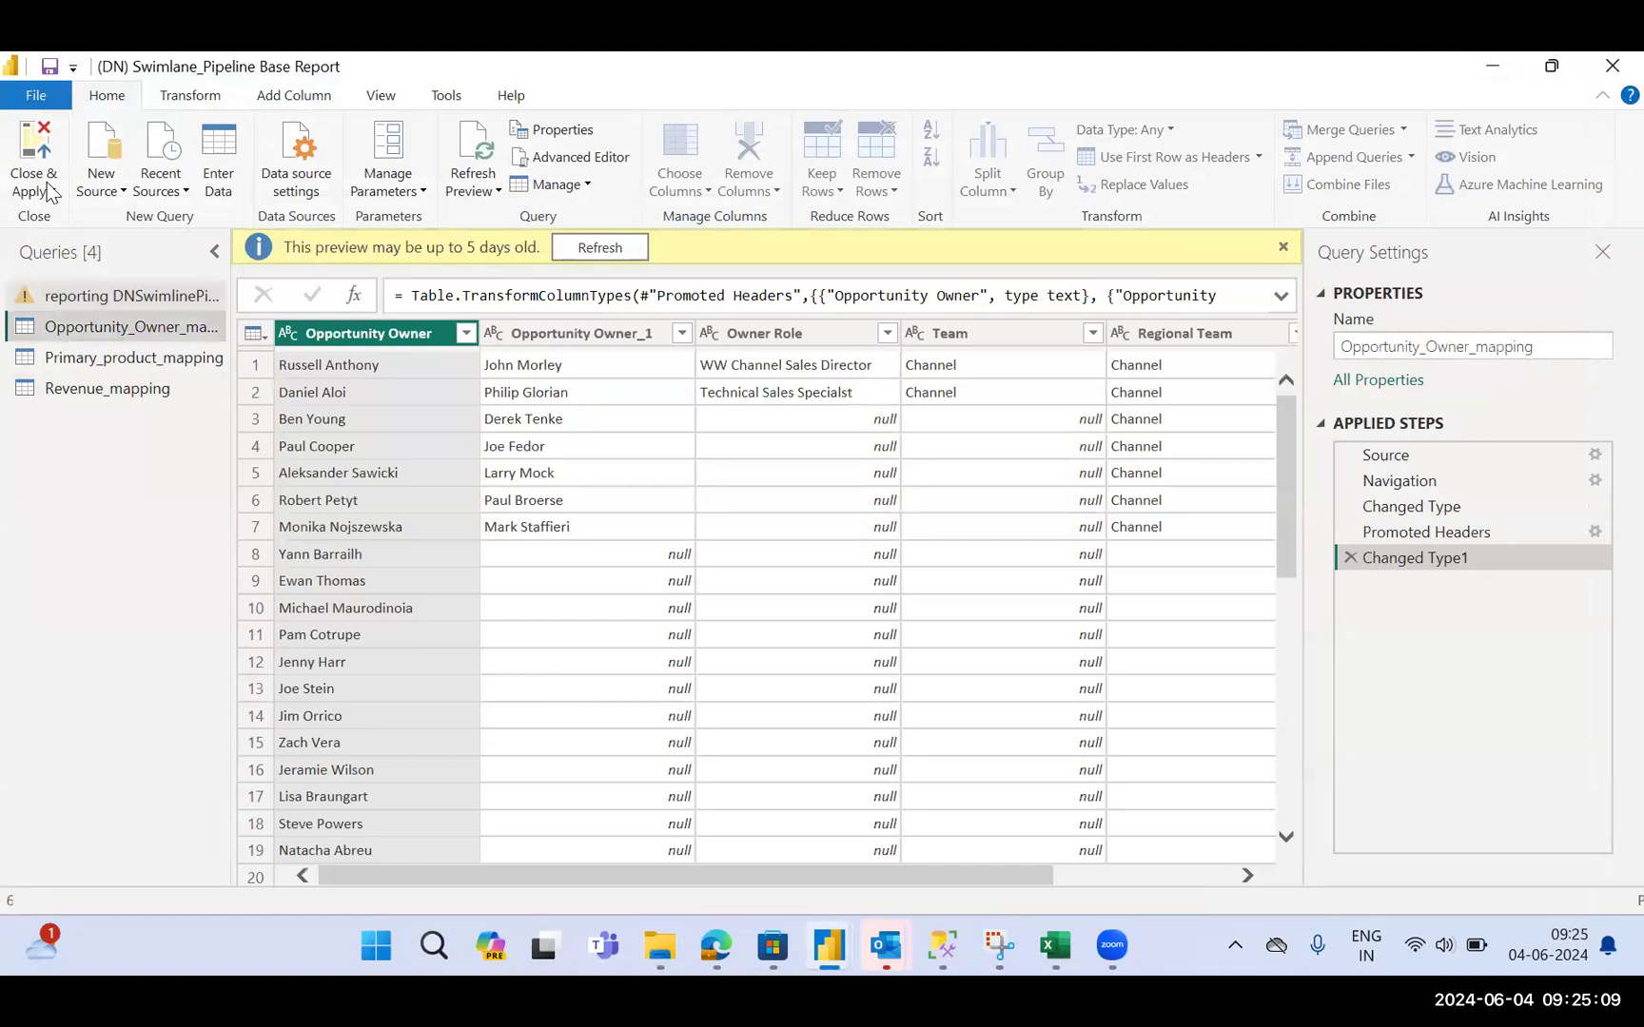
left_click(49, 190)
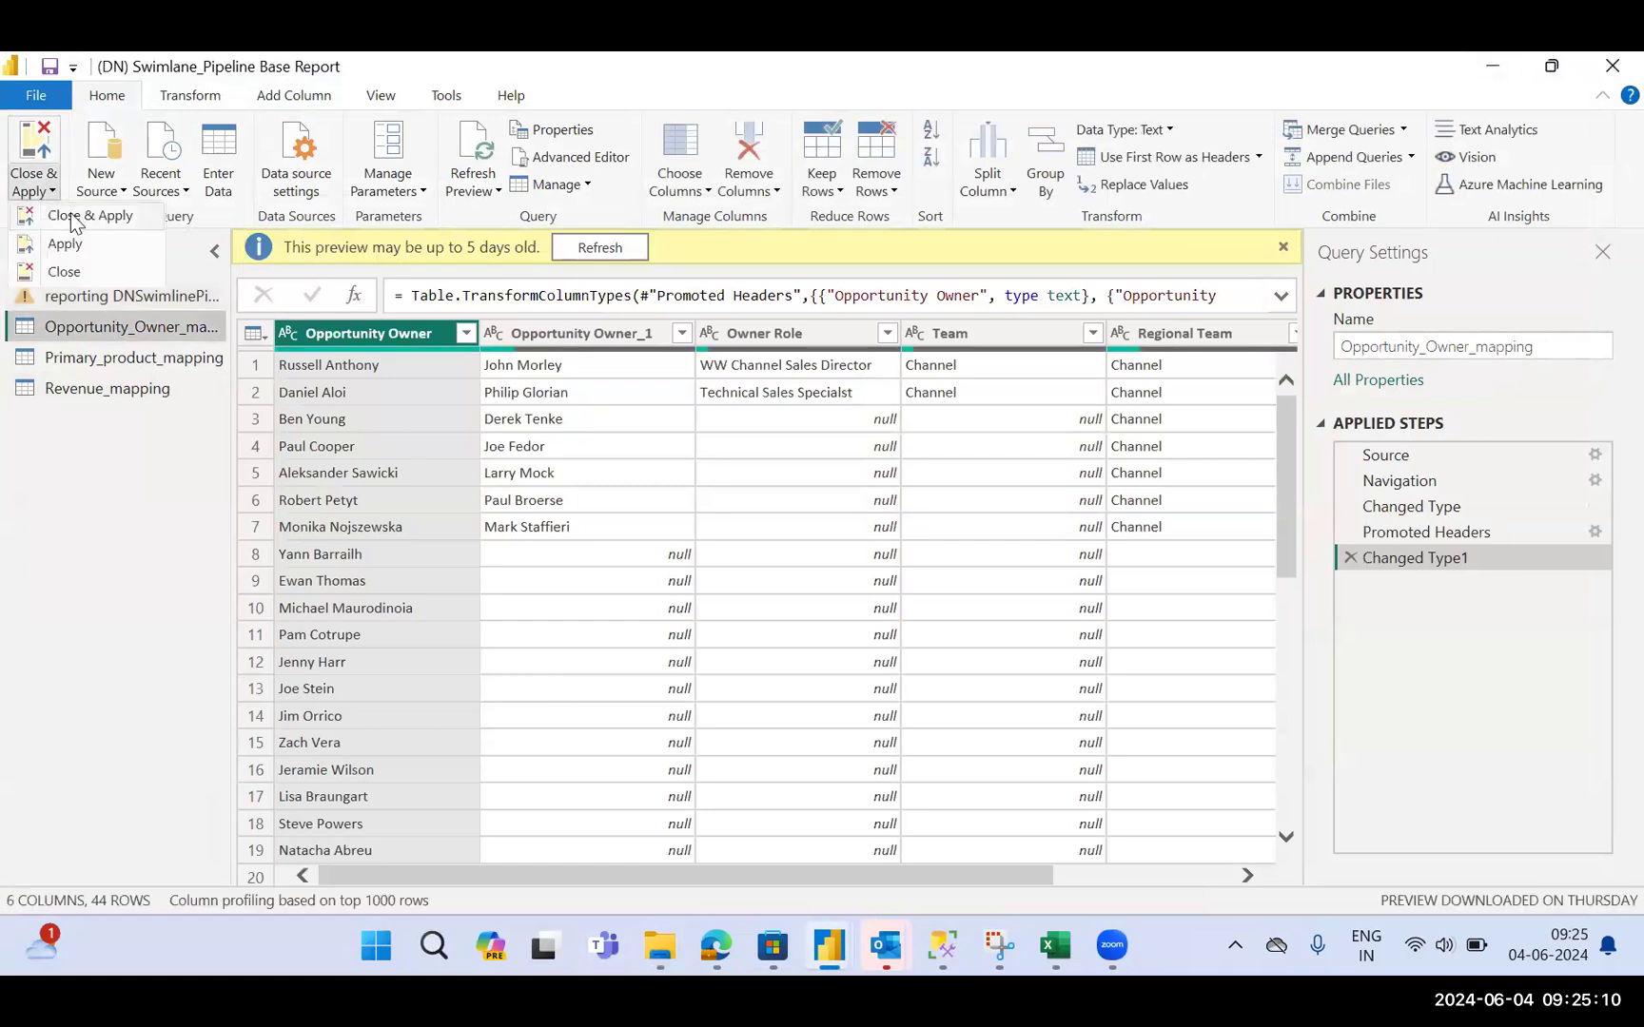
left_click(64, 273)
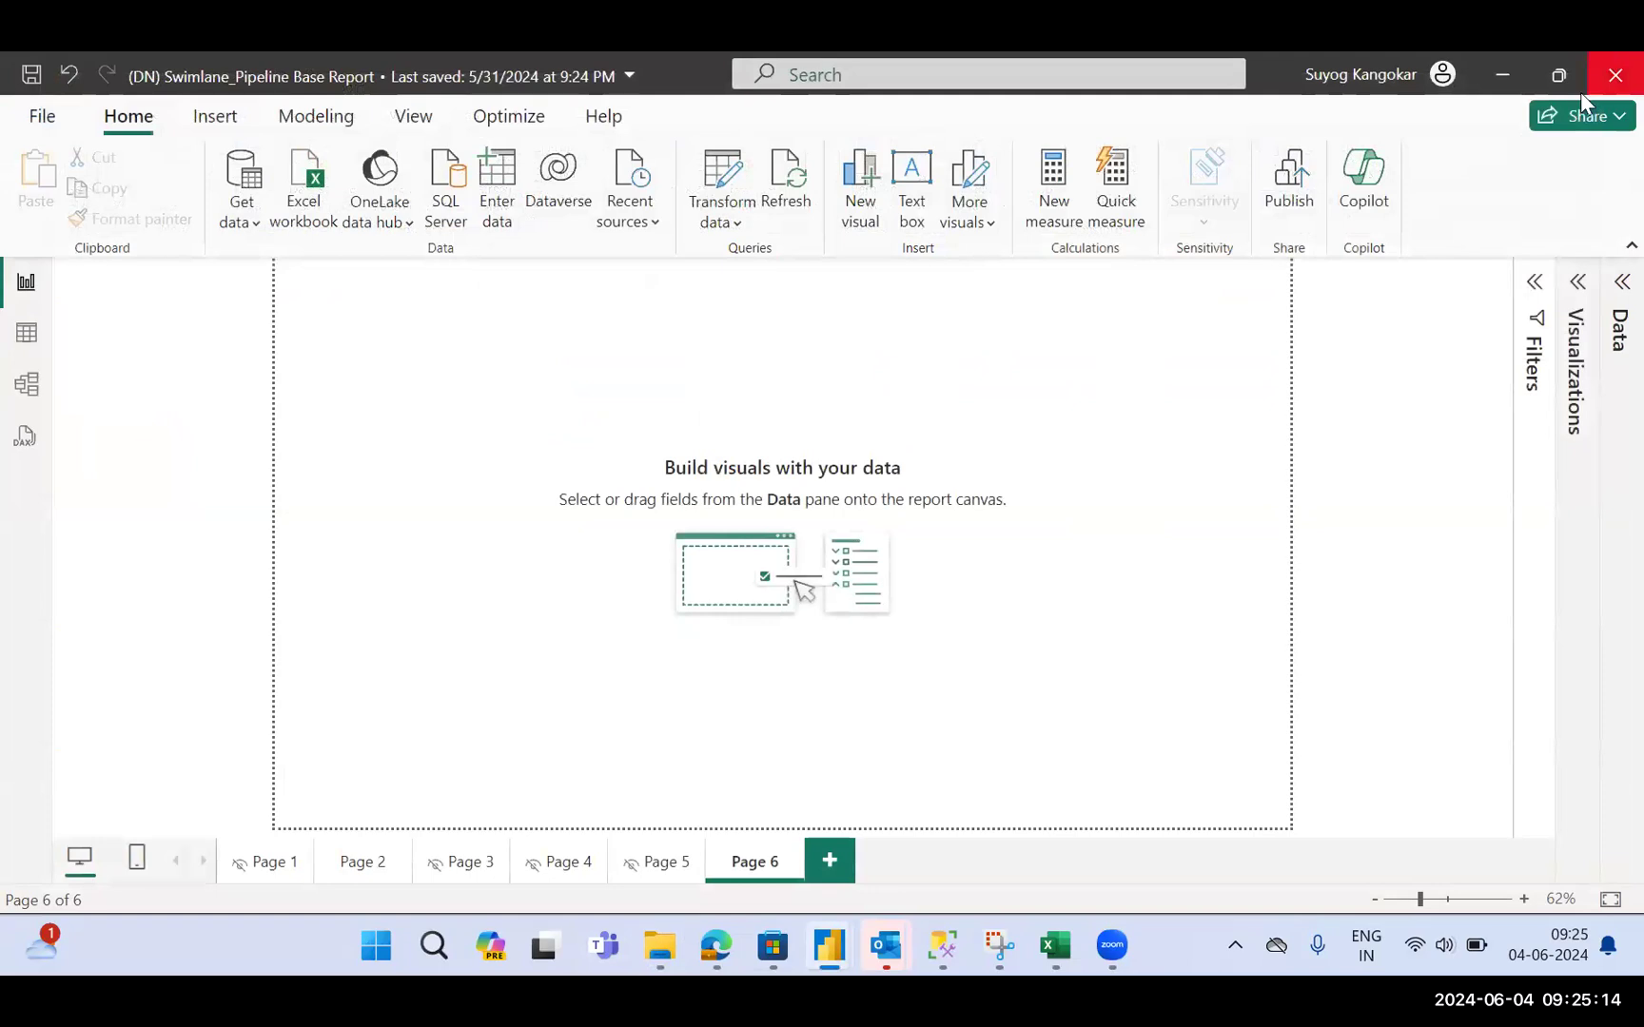
Shrink the Swimlane report window, switch to the untitled Power BI Desktop report and deselect the Q&A visual on Page 1
left_click(1560, 76)
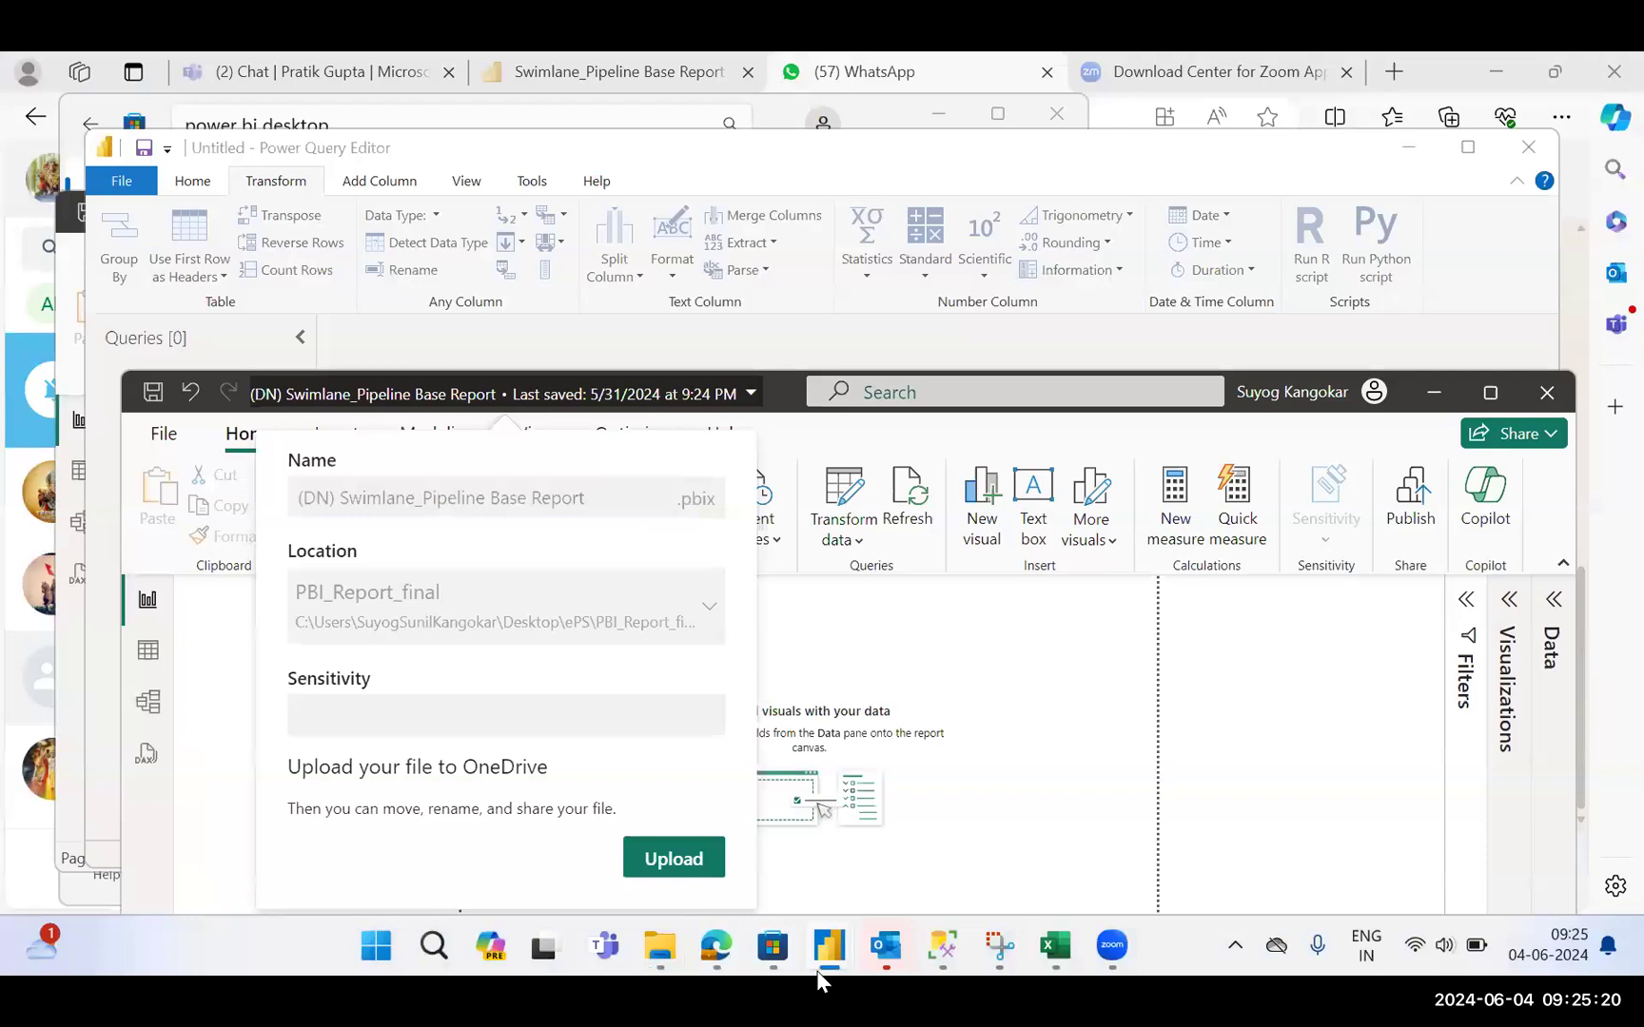
mouse_move(829, 944)
left_click(849, 854)
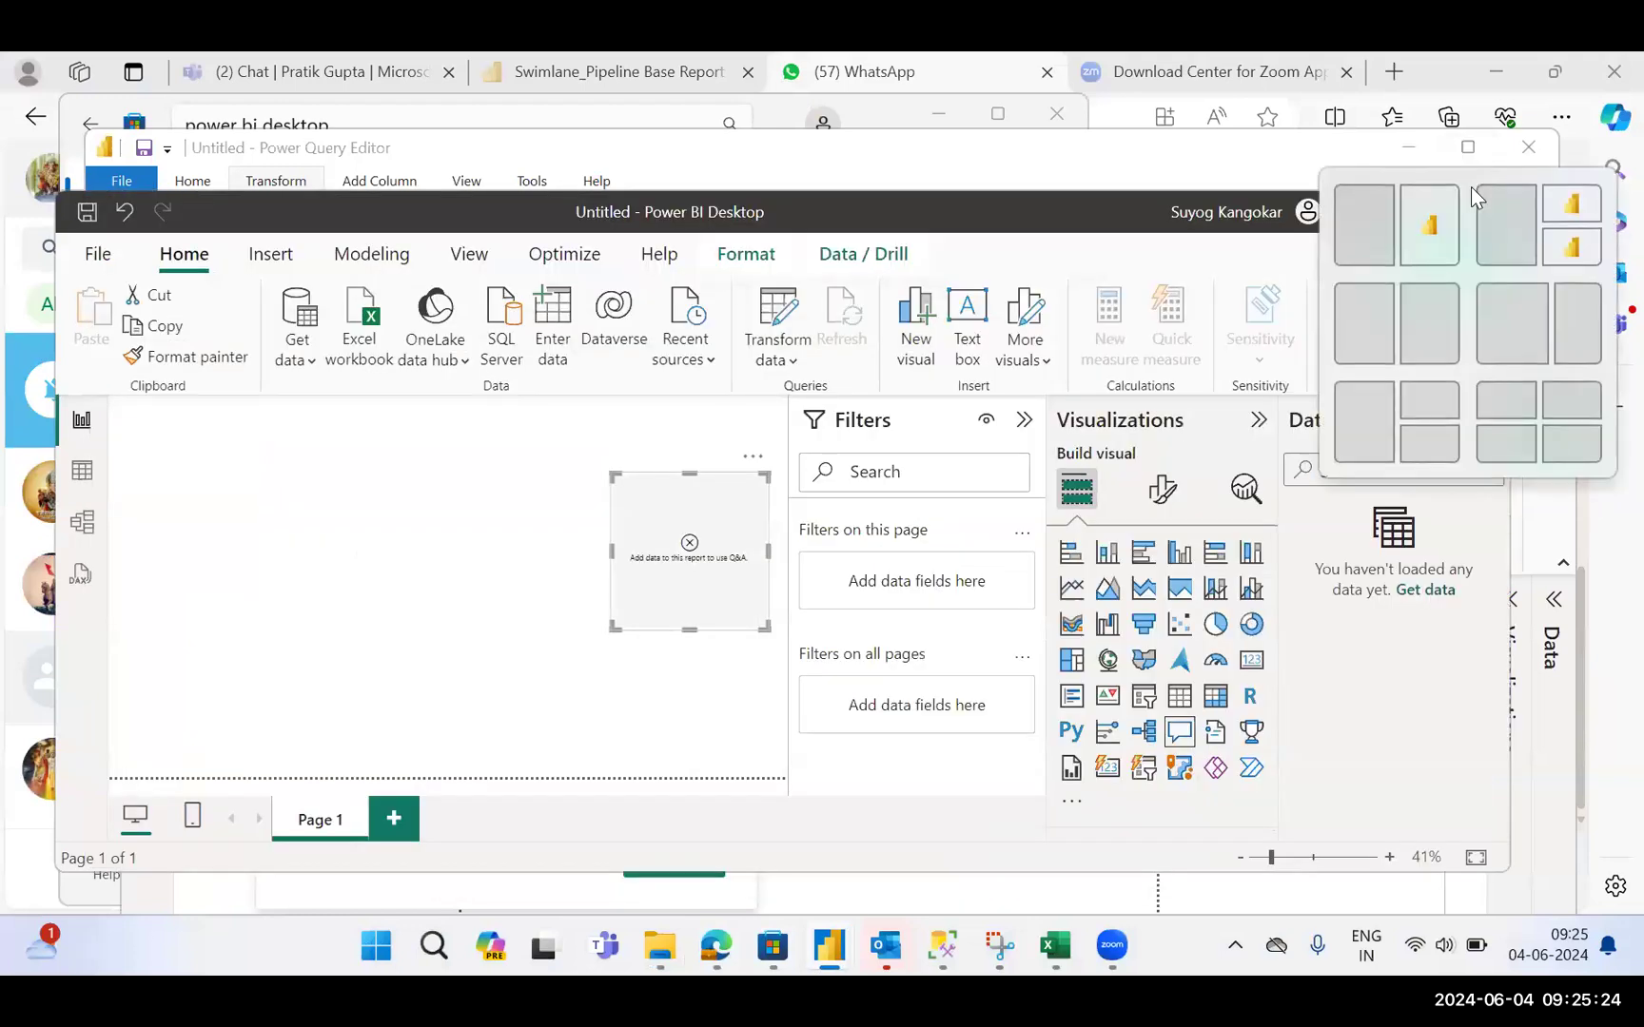
left_click(515, 594)
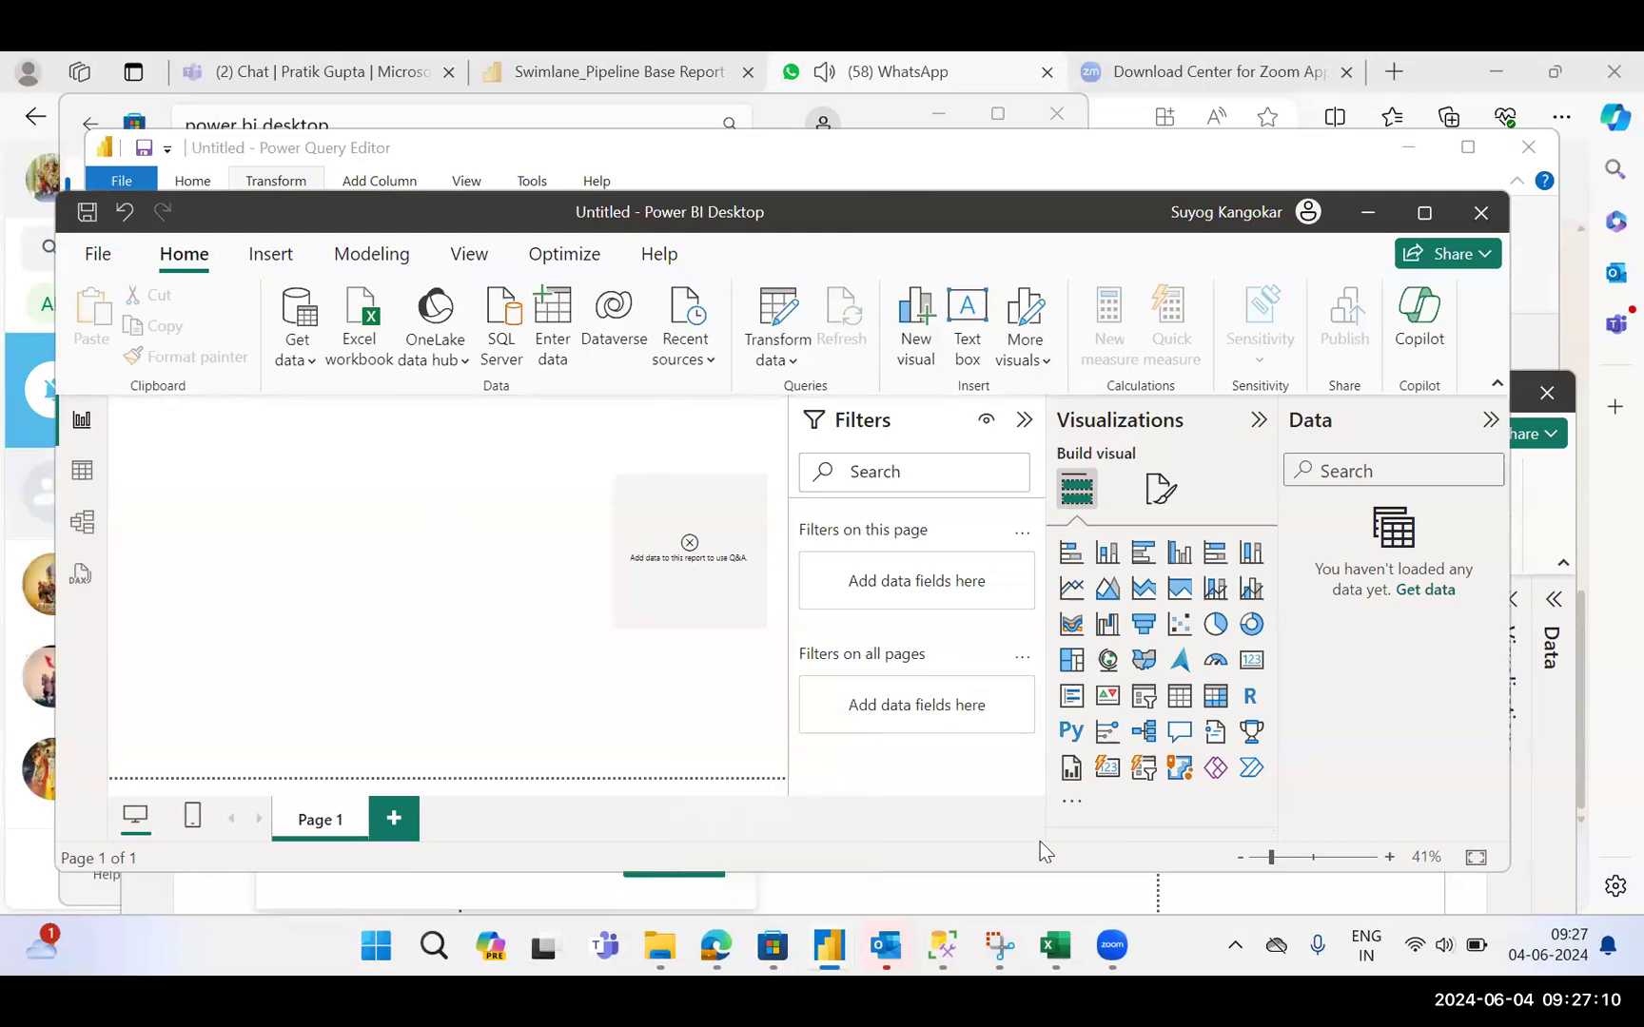
Minimize the browser, Outlook, SQL Server Management Studio and Excel windows behind the untitled Power BI Desktop report
mouse_move(1112, 945)
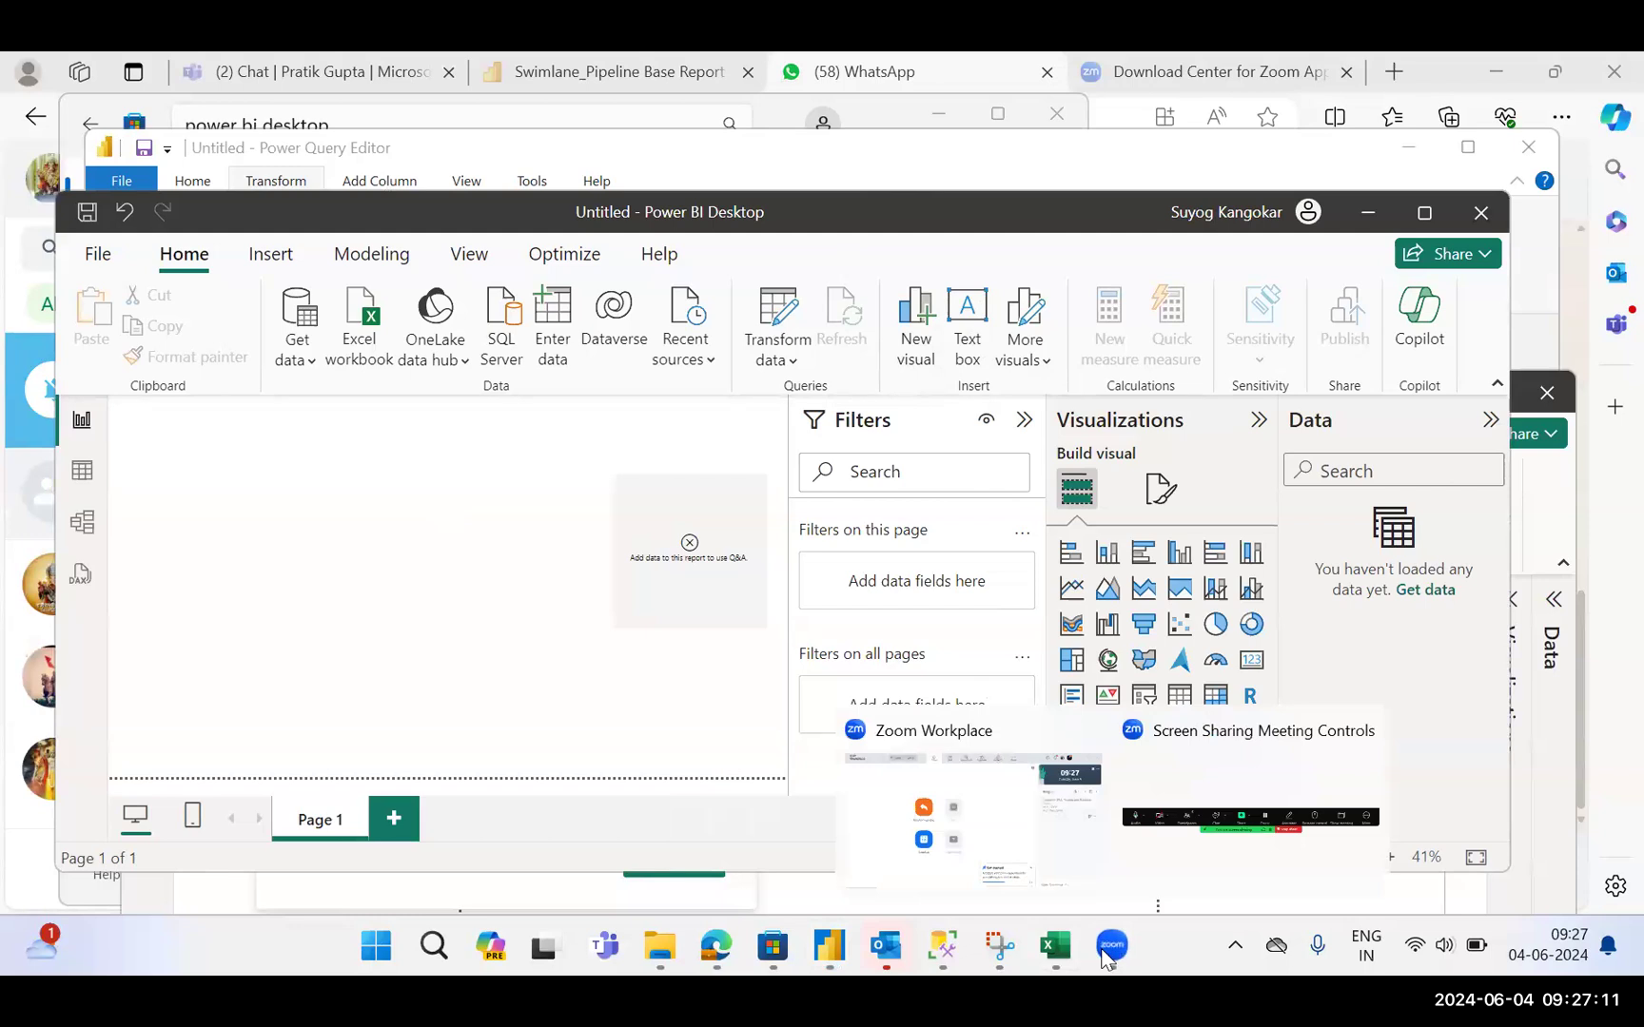
left_click(1049, 191)
left_click(1507, 70)
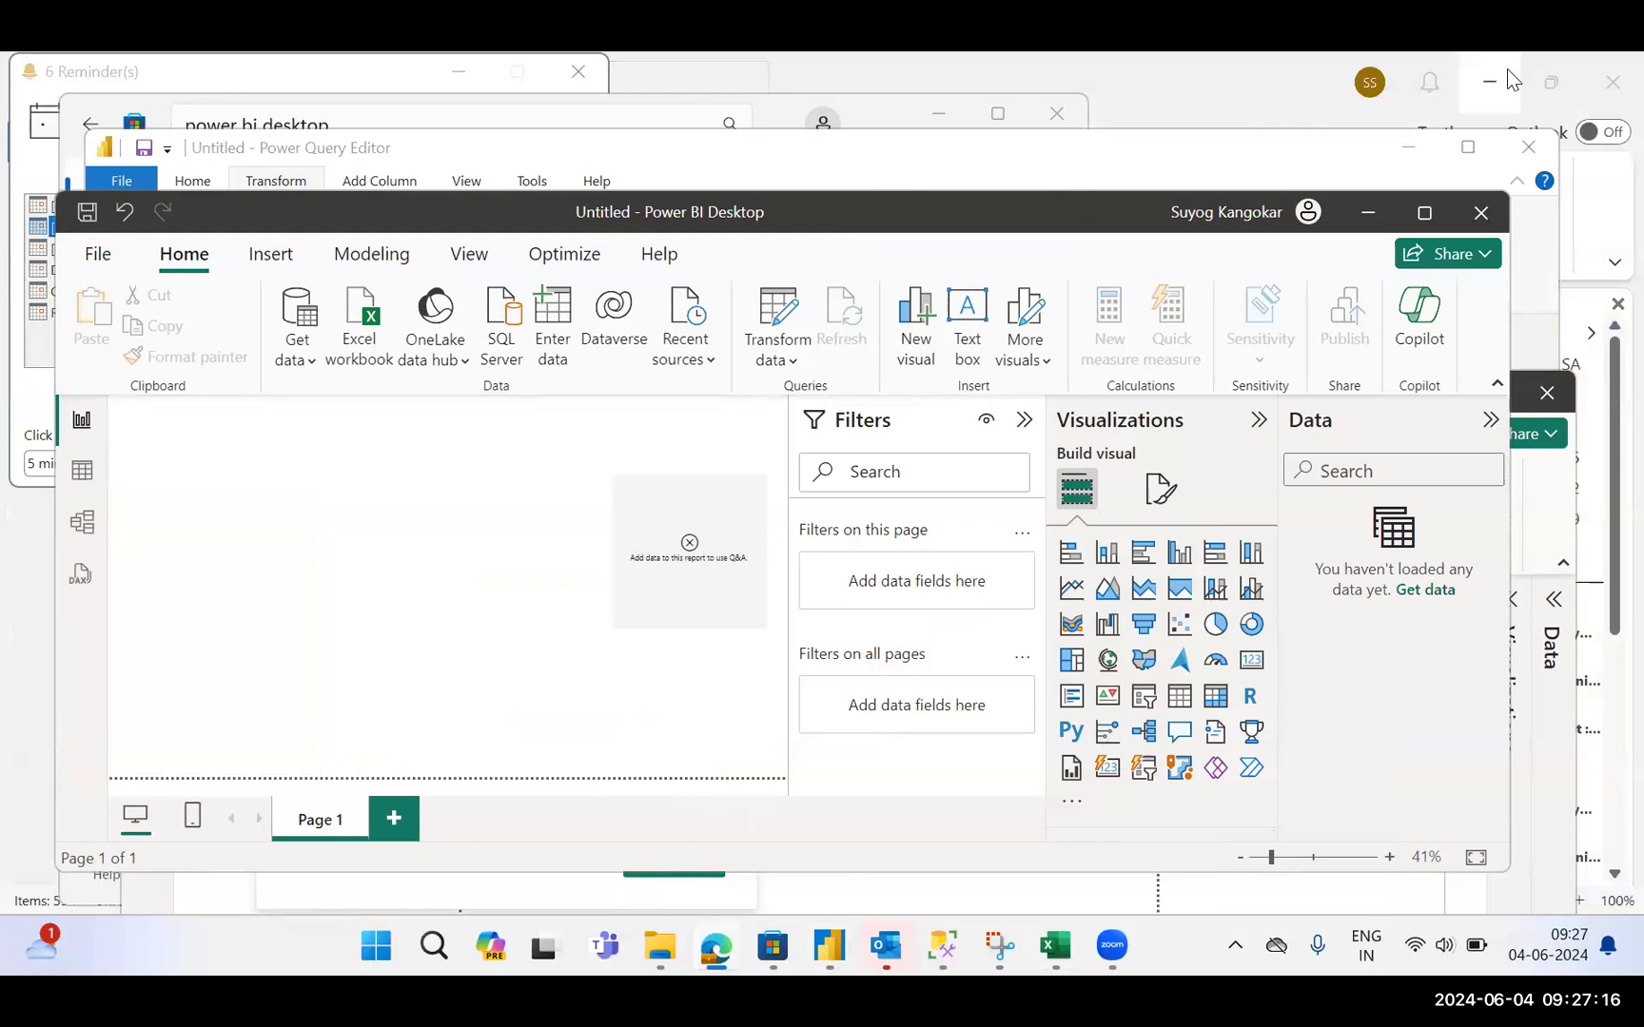
left_click(1507, 68)
left_click(1507, 69)
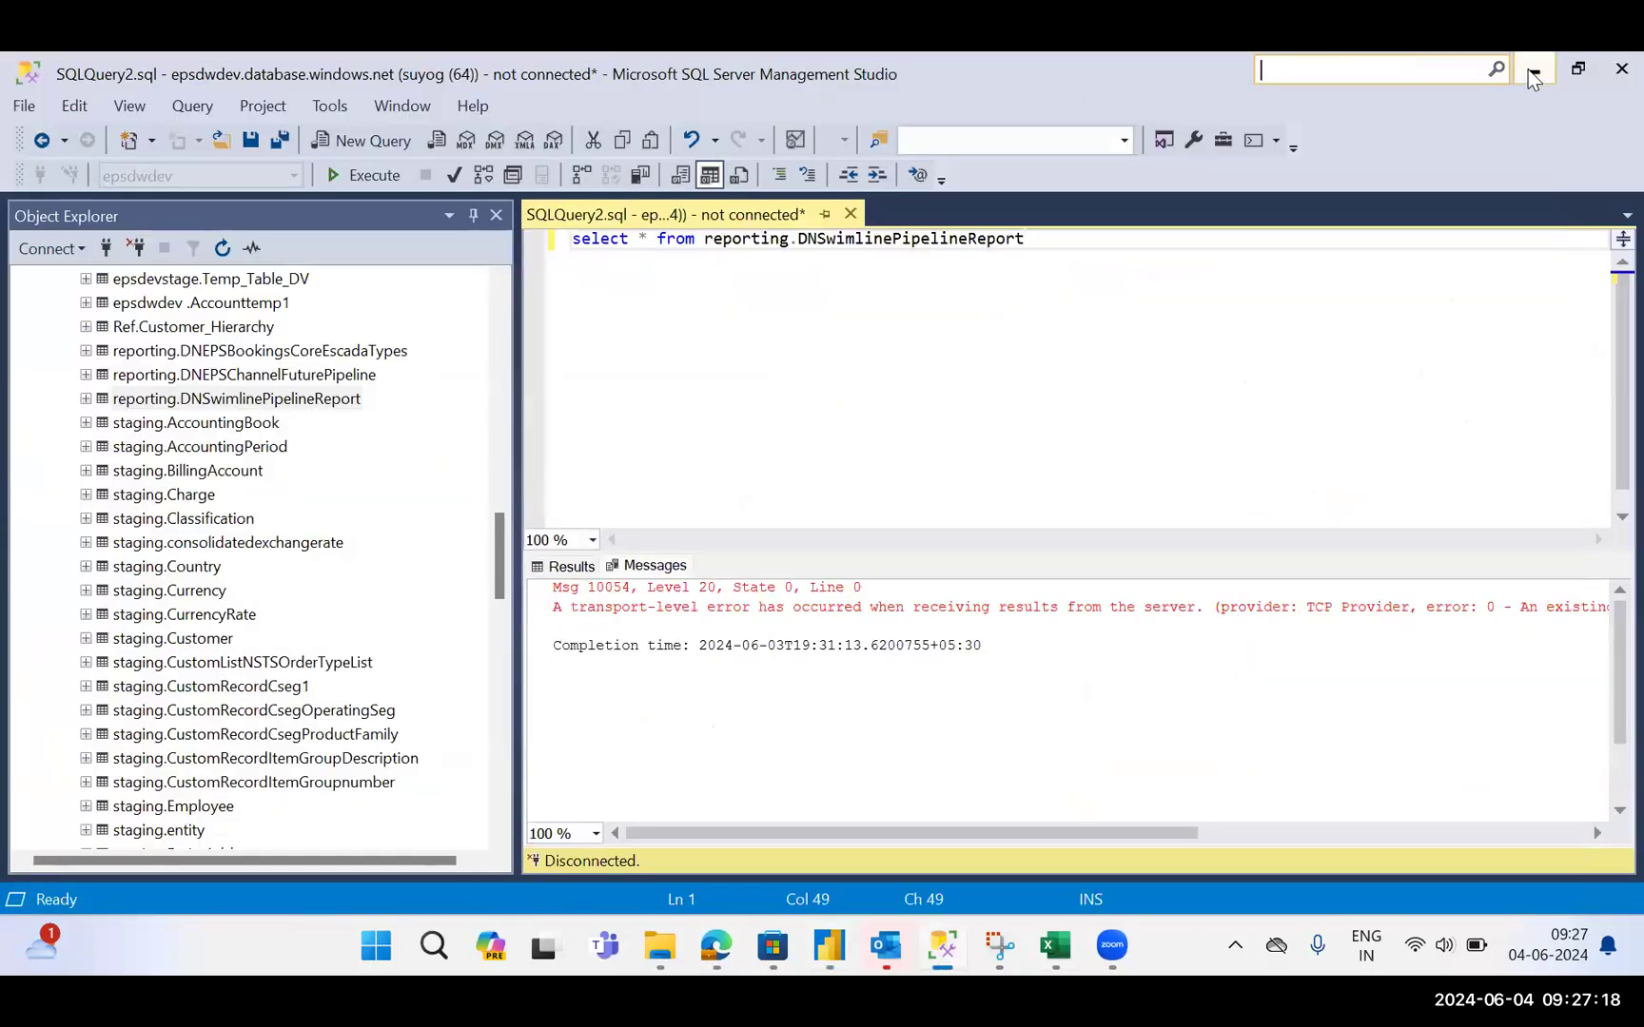
left_click(1531, 73)
left_click(1485, 72)
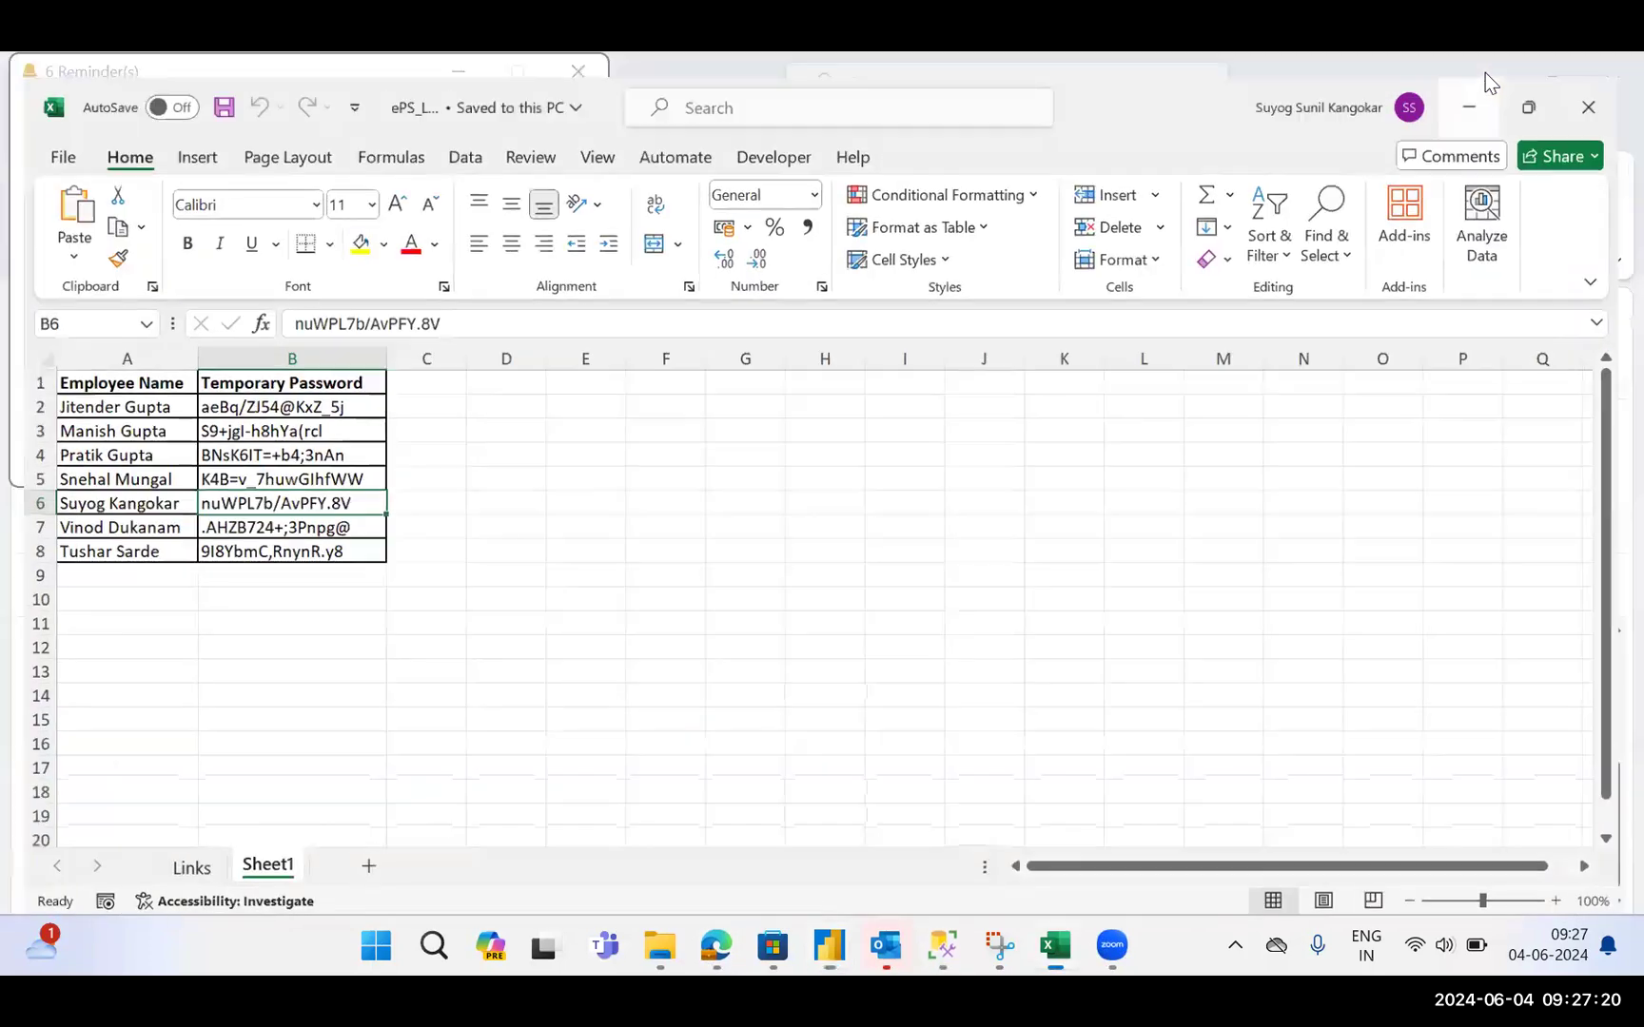
left_click(1485, 72)
left_click(1485, 72)
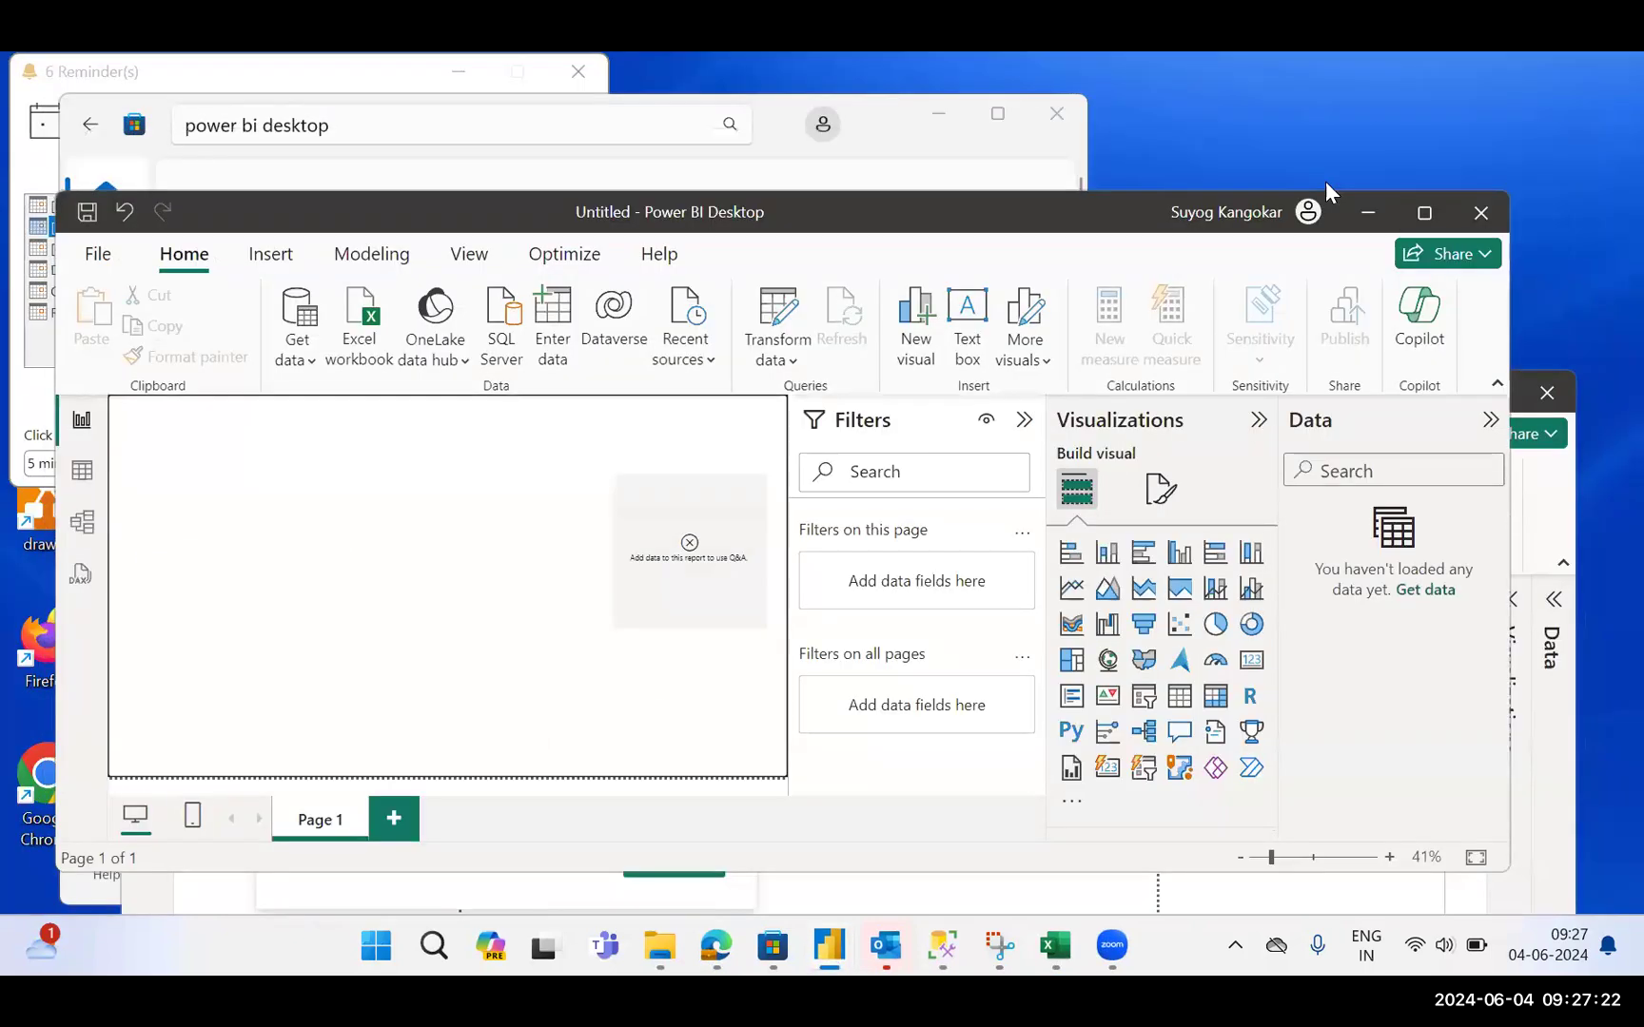
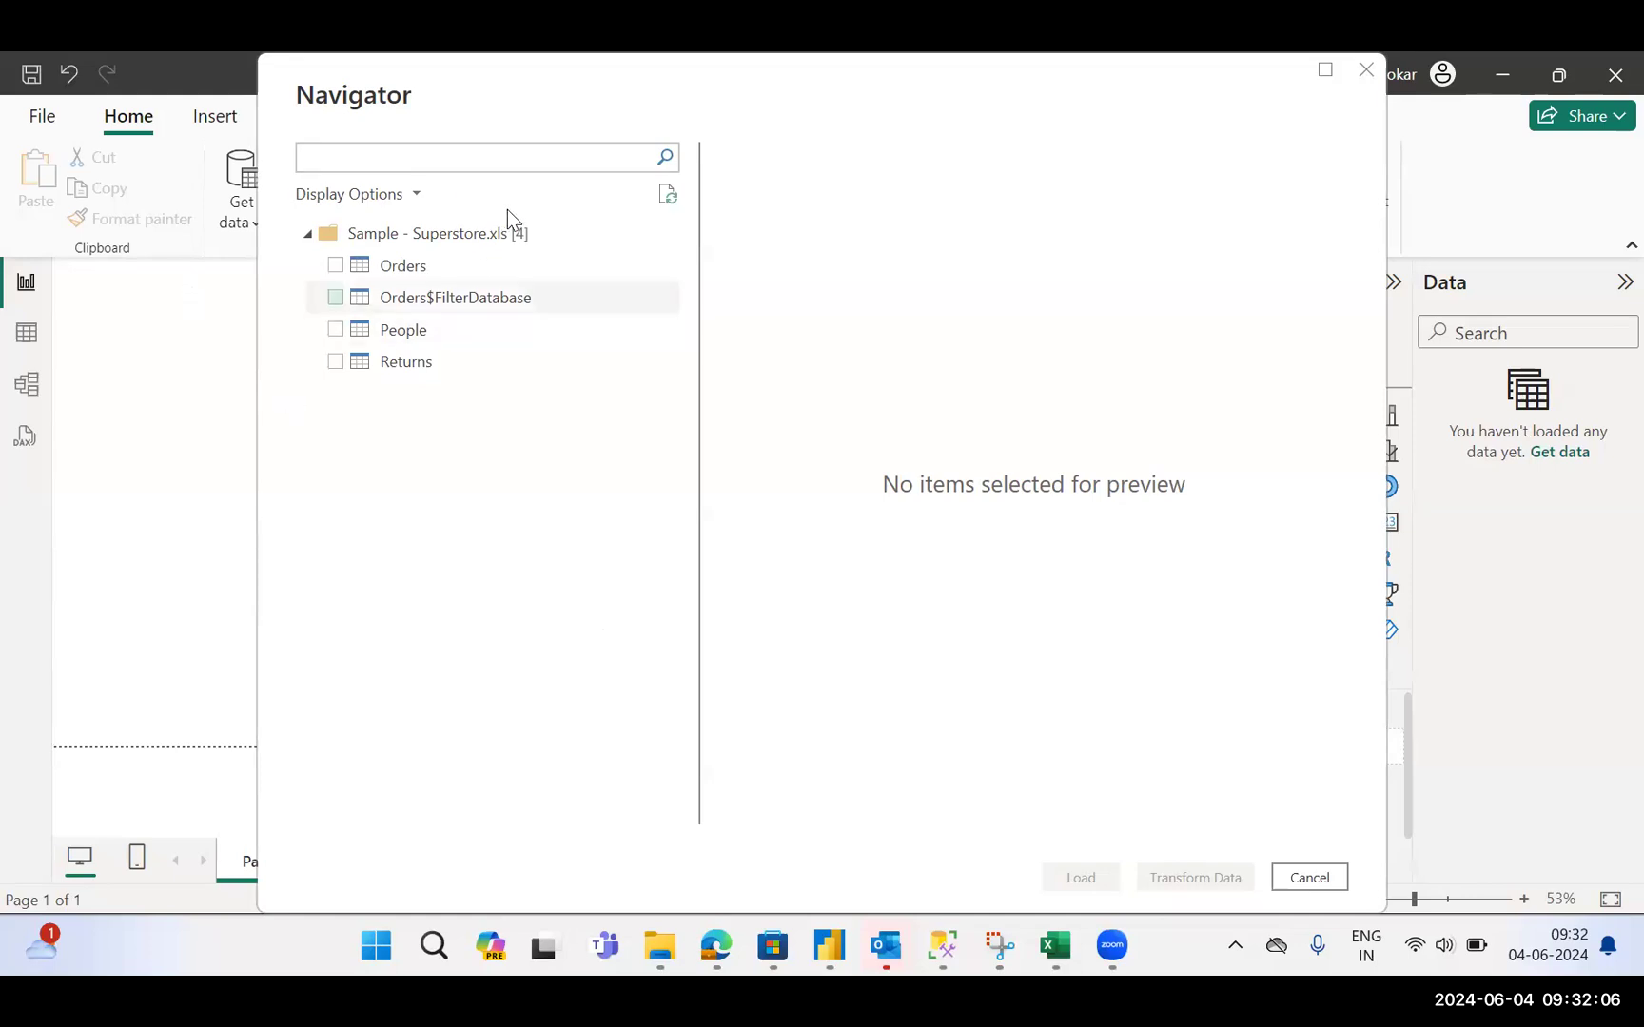
Select the Orders table from Sample - Superstore.xls, open it for transformation and maximize the Power Query Editor
left_click(333, 266)
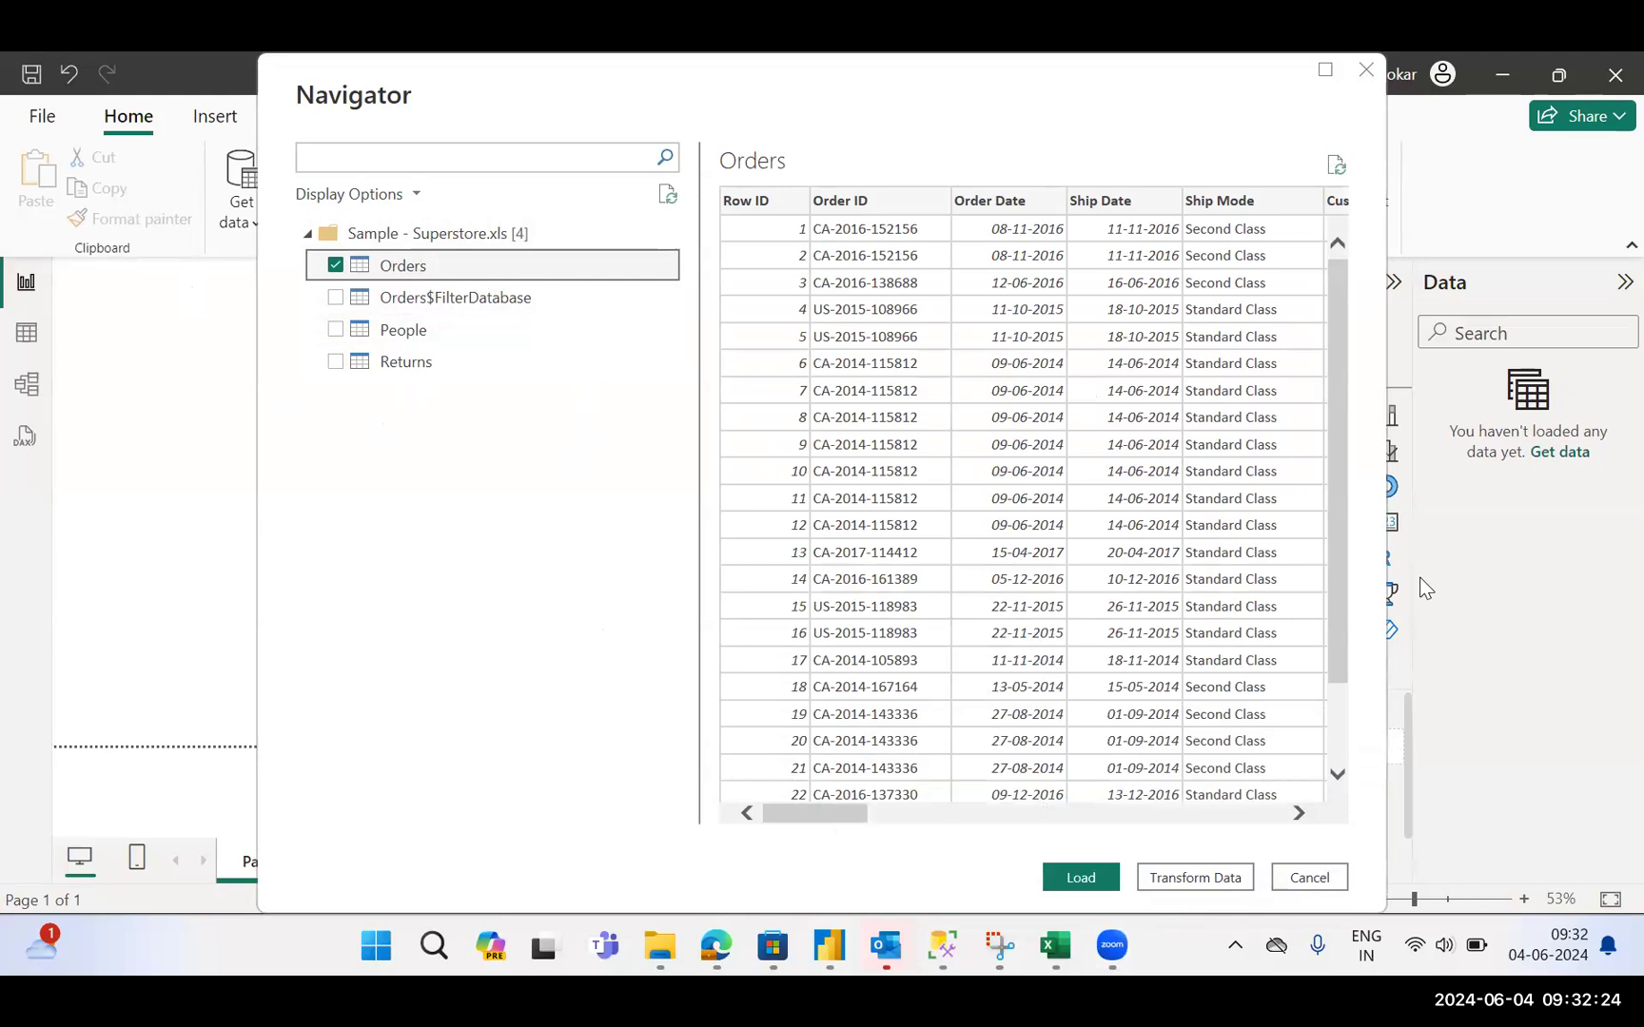
left_click(1192, 883)
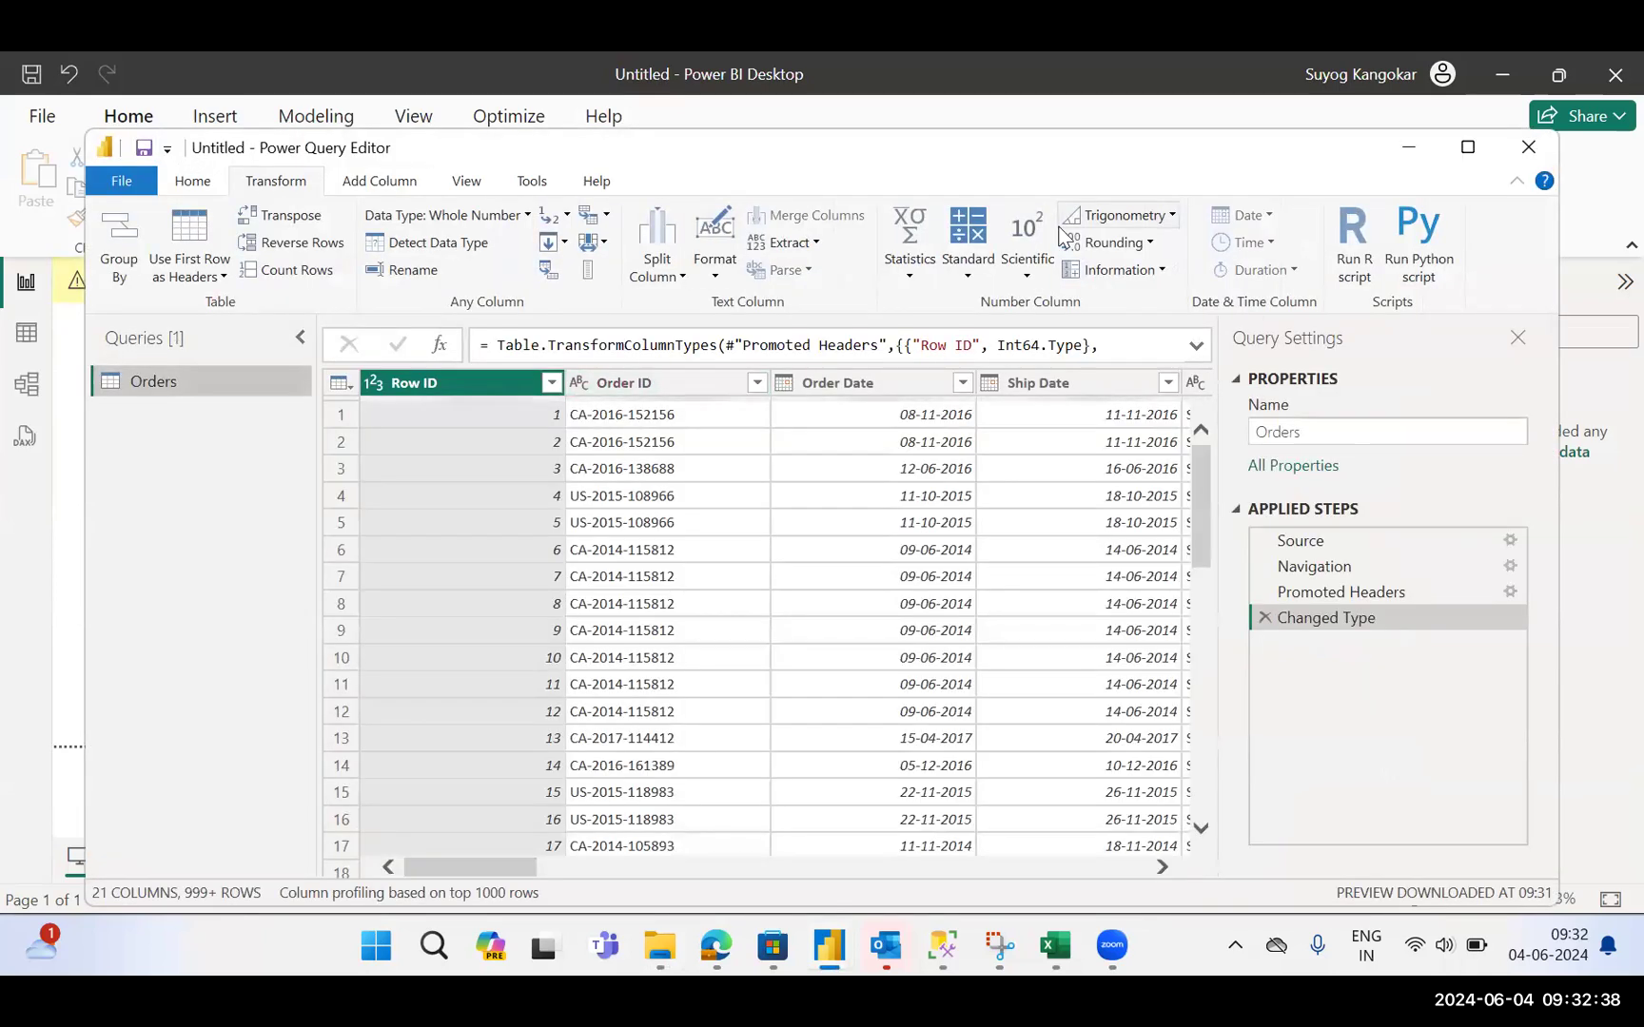
left_click(1472, 150)
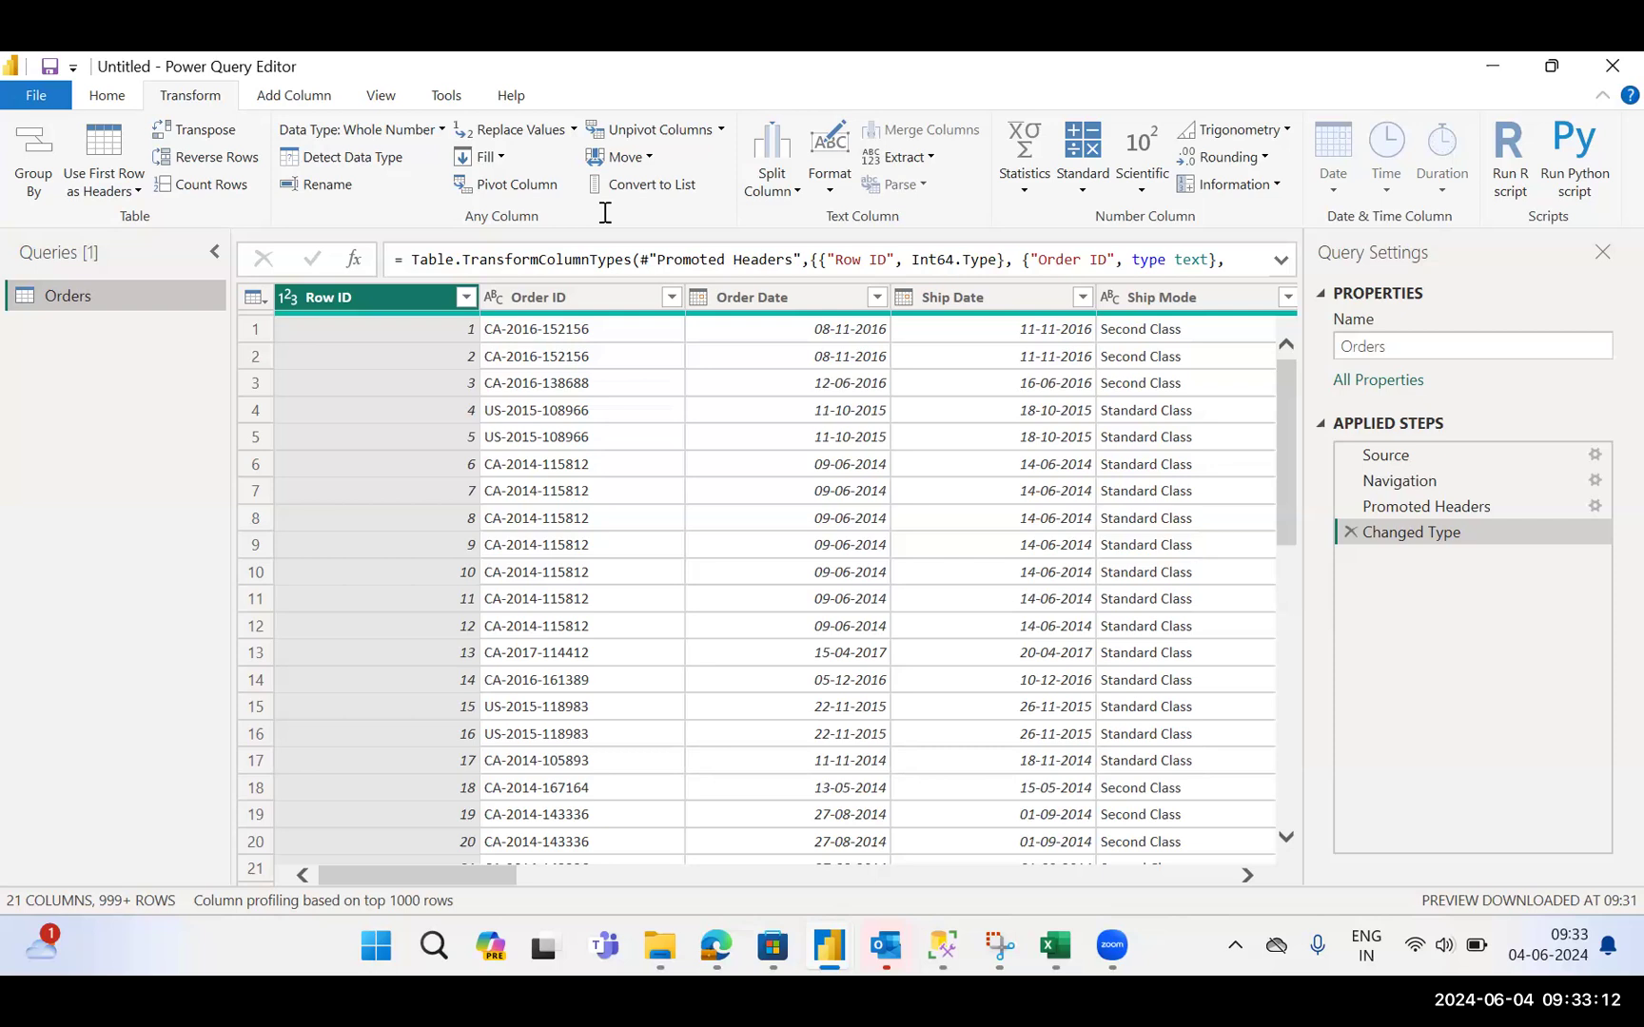
Compare the Transform and Add Column commands for the Order Date column, and view the Transform commands for the Row ID column
left_click(812, 303)
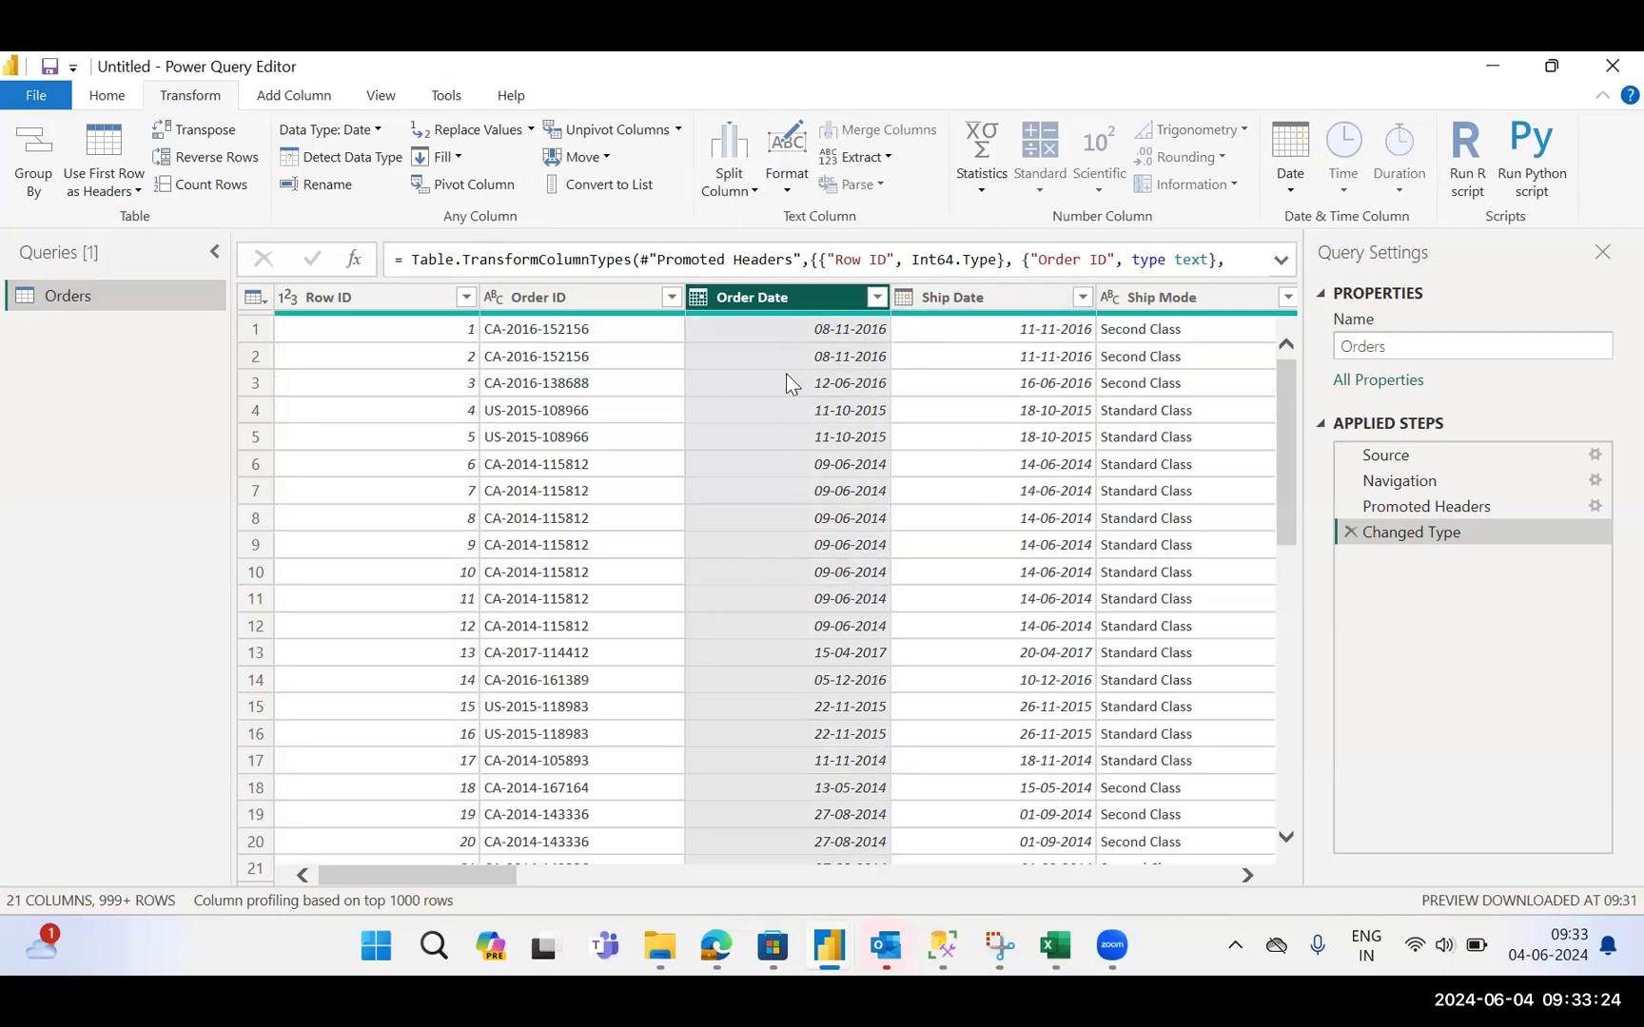
left_click(1553, 66)
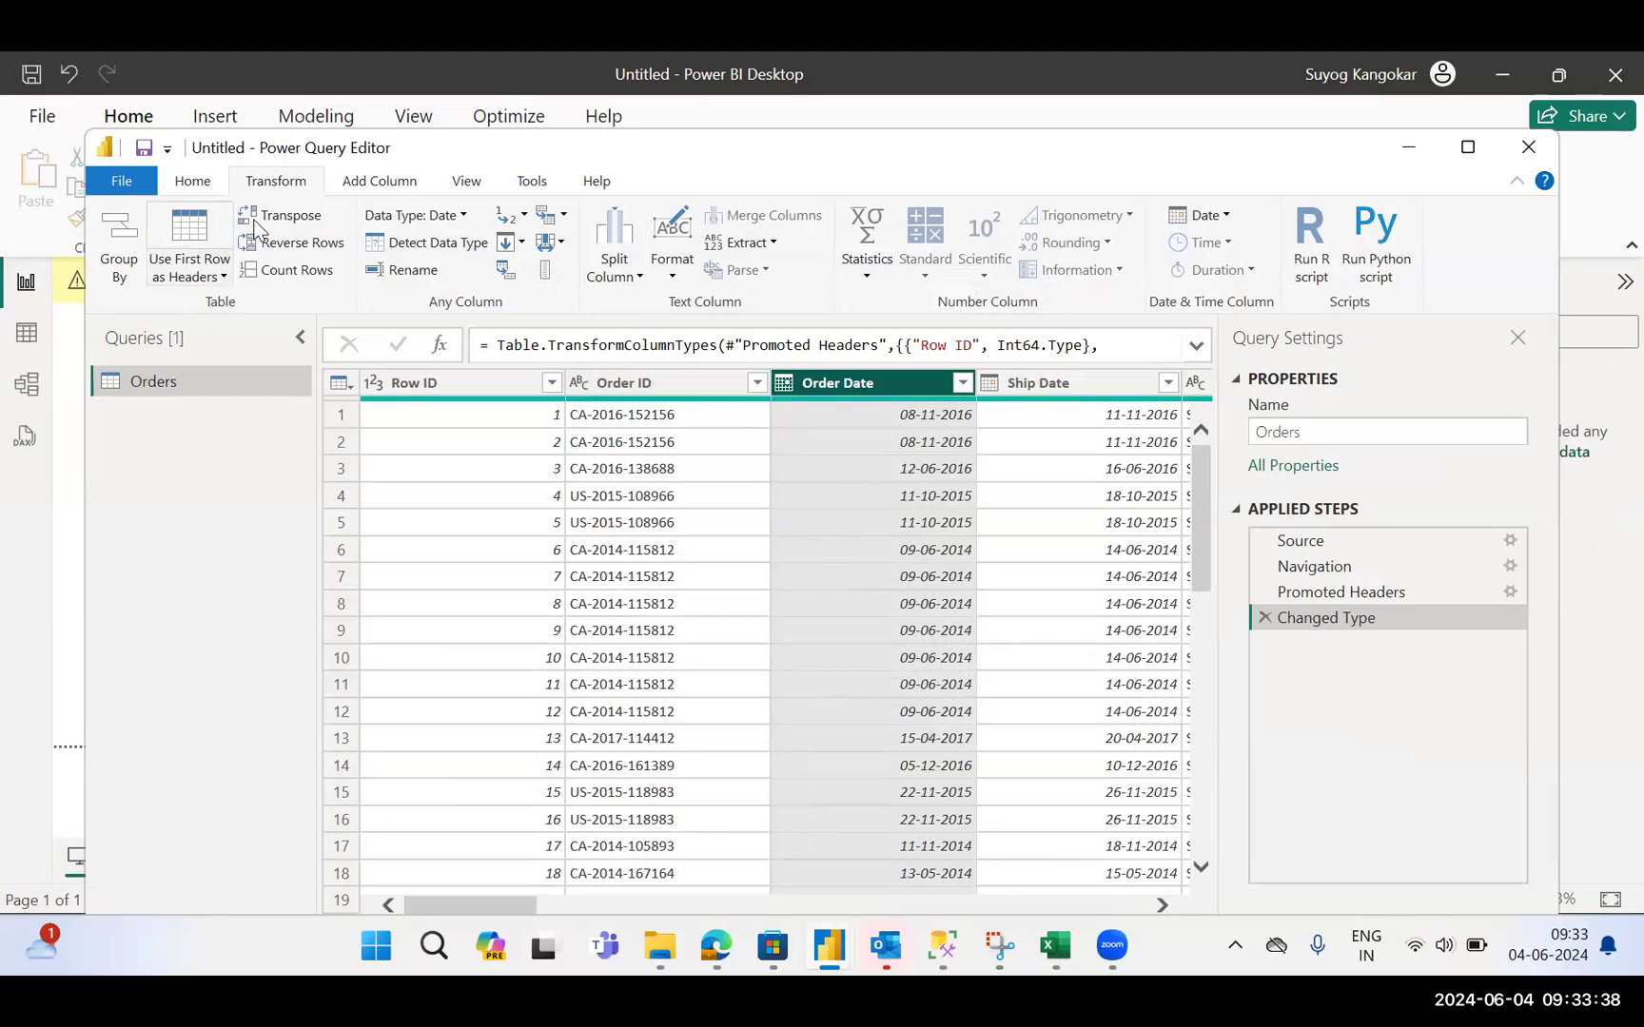
left_click(377, 181)
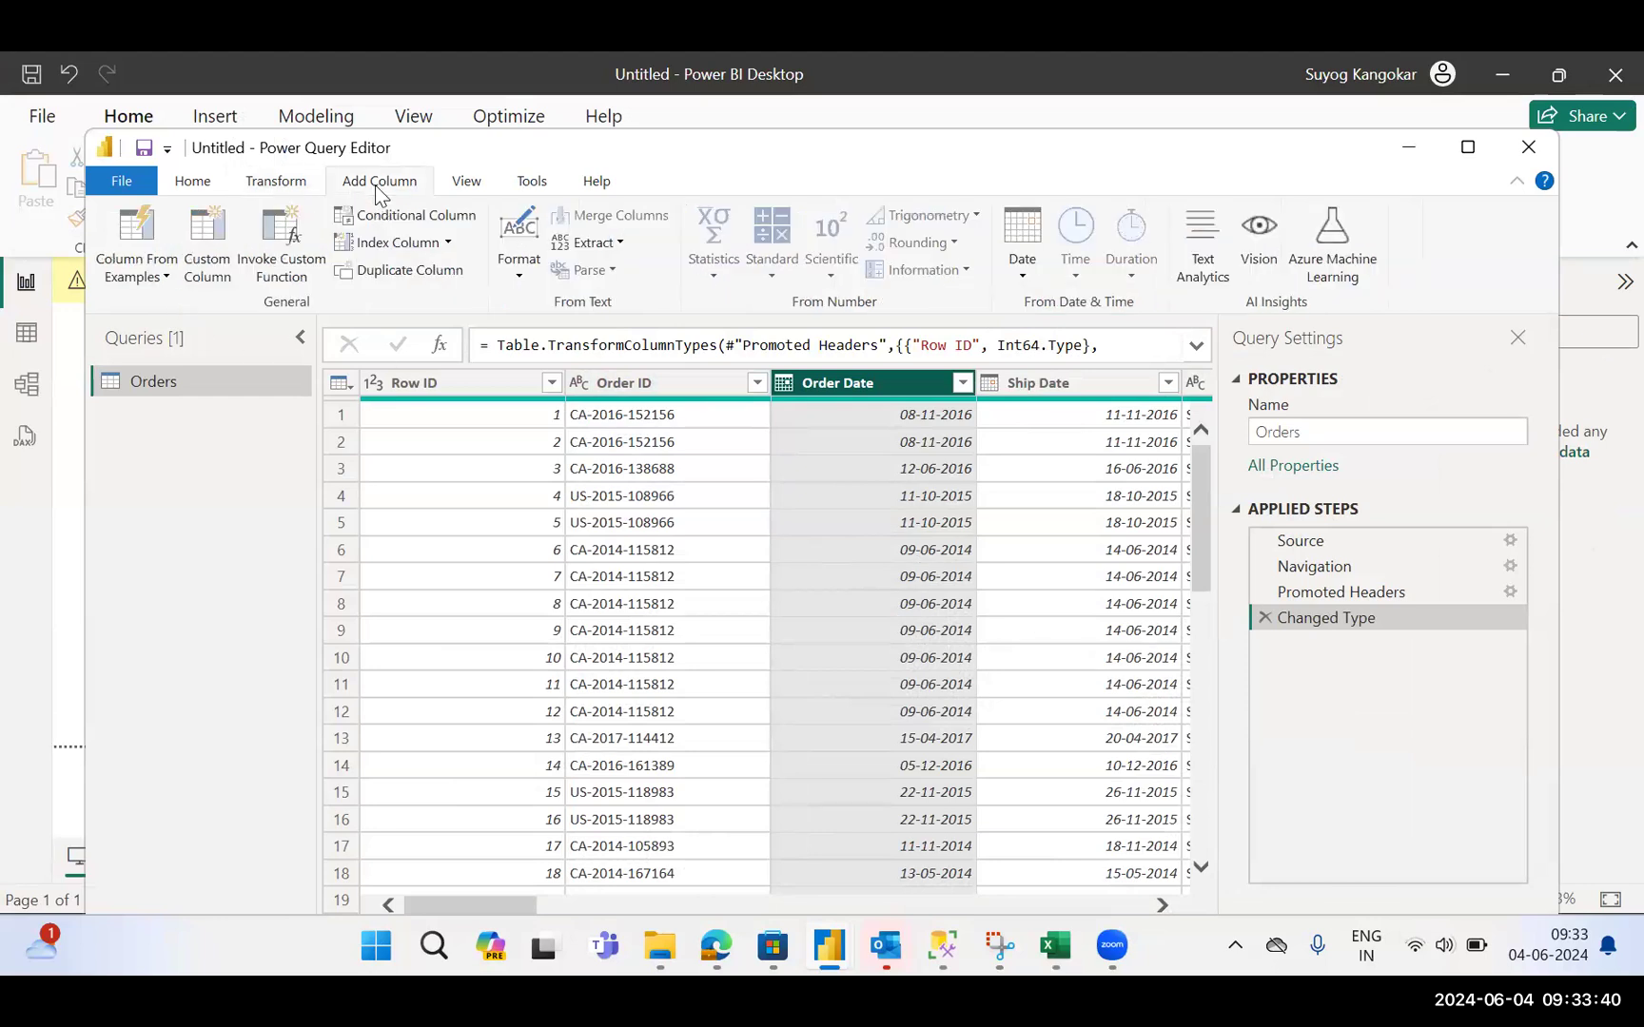
left_click(289, 189)
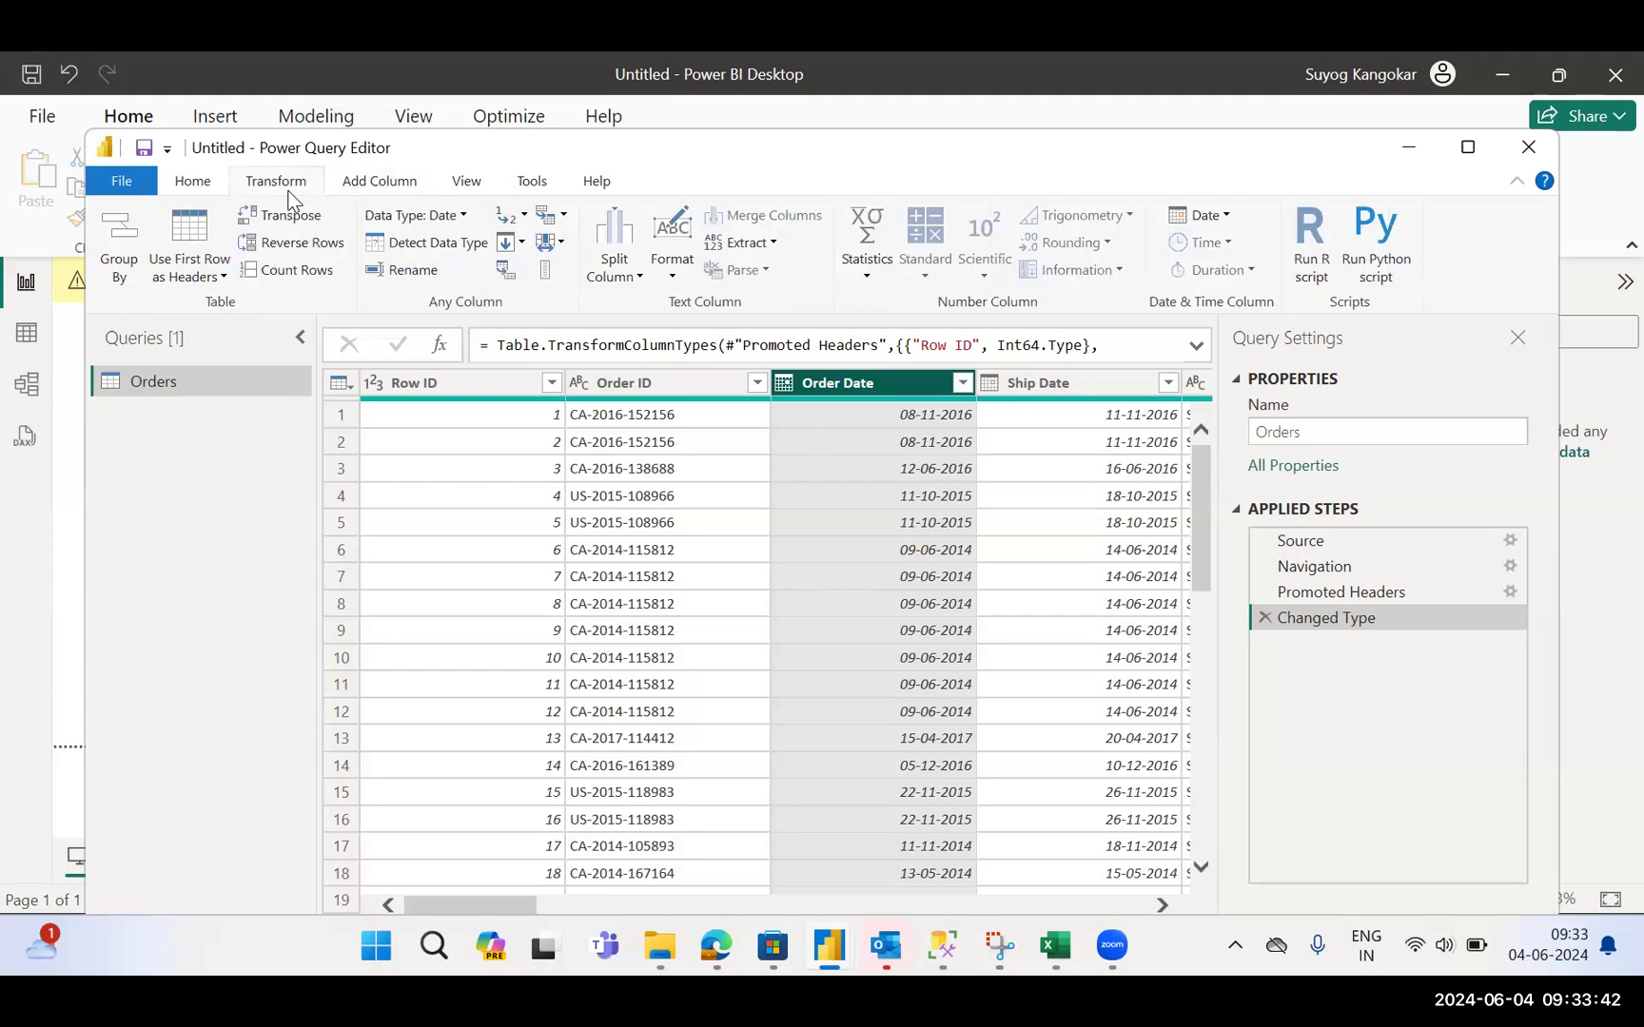
left_click(466, 383)
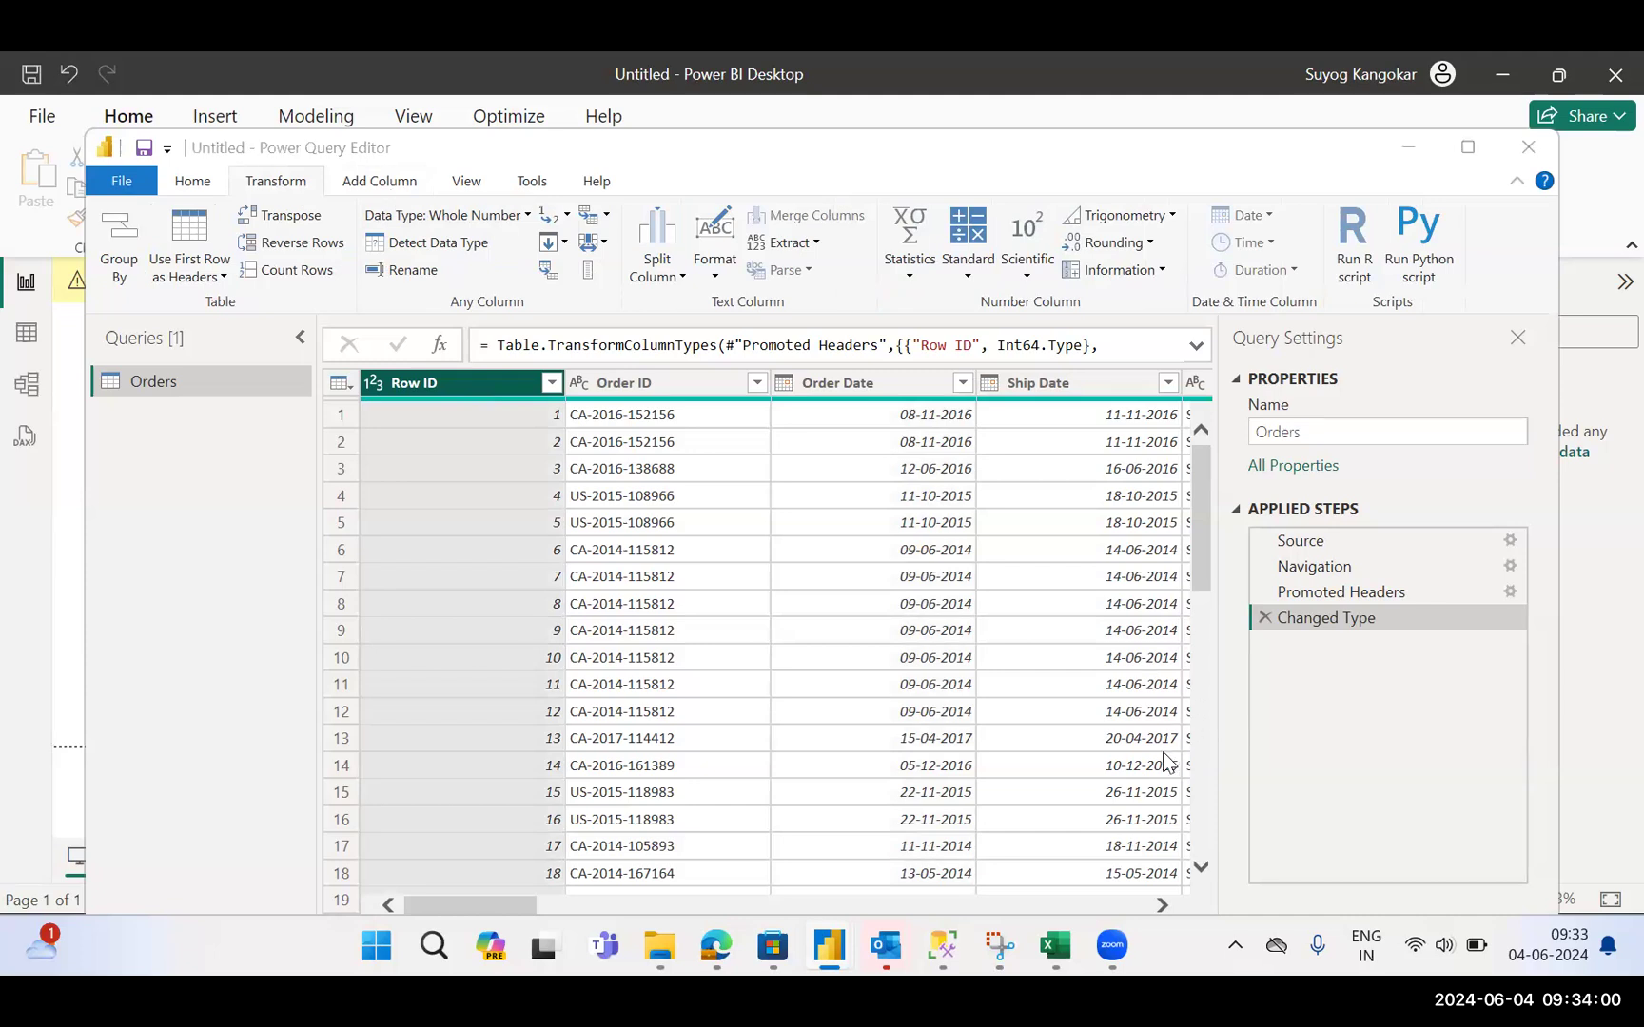
scroll(1113, 666, "down", 1)
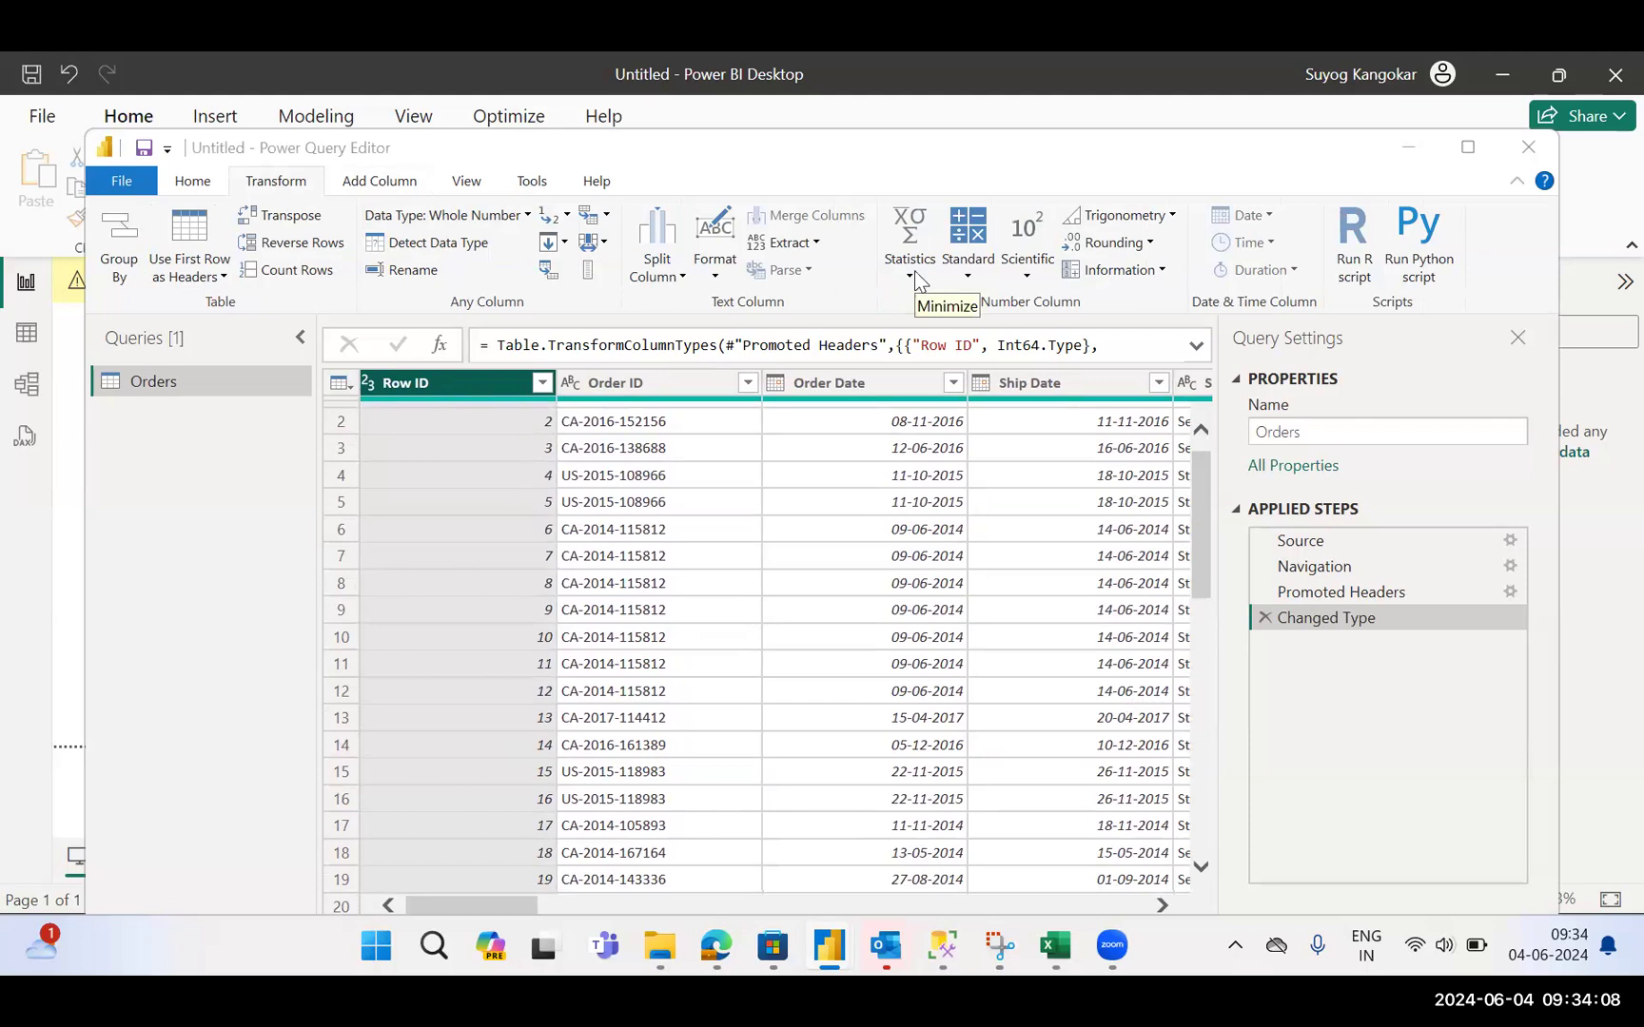
View the Row ID column's filter options and the data types it can be changed to
left_click(547, 386)
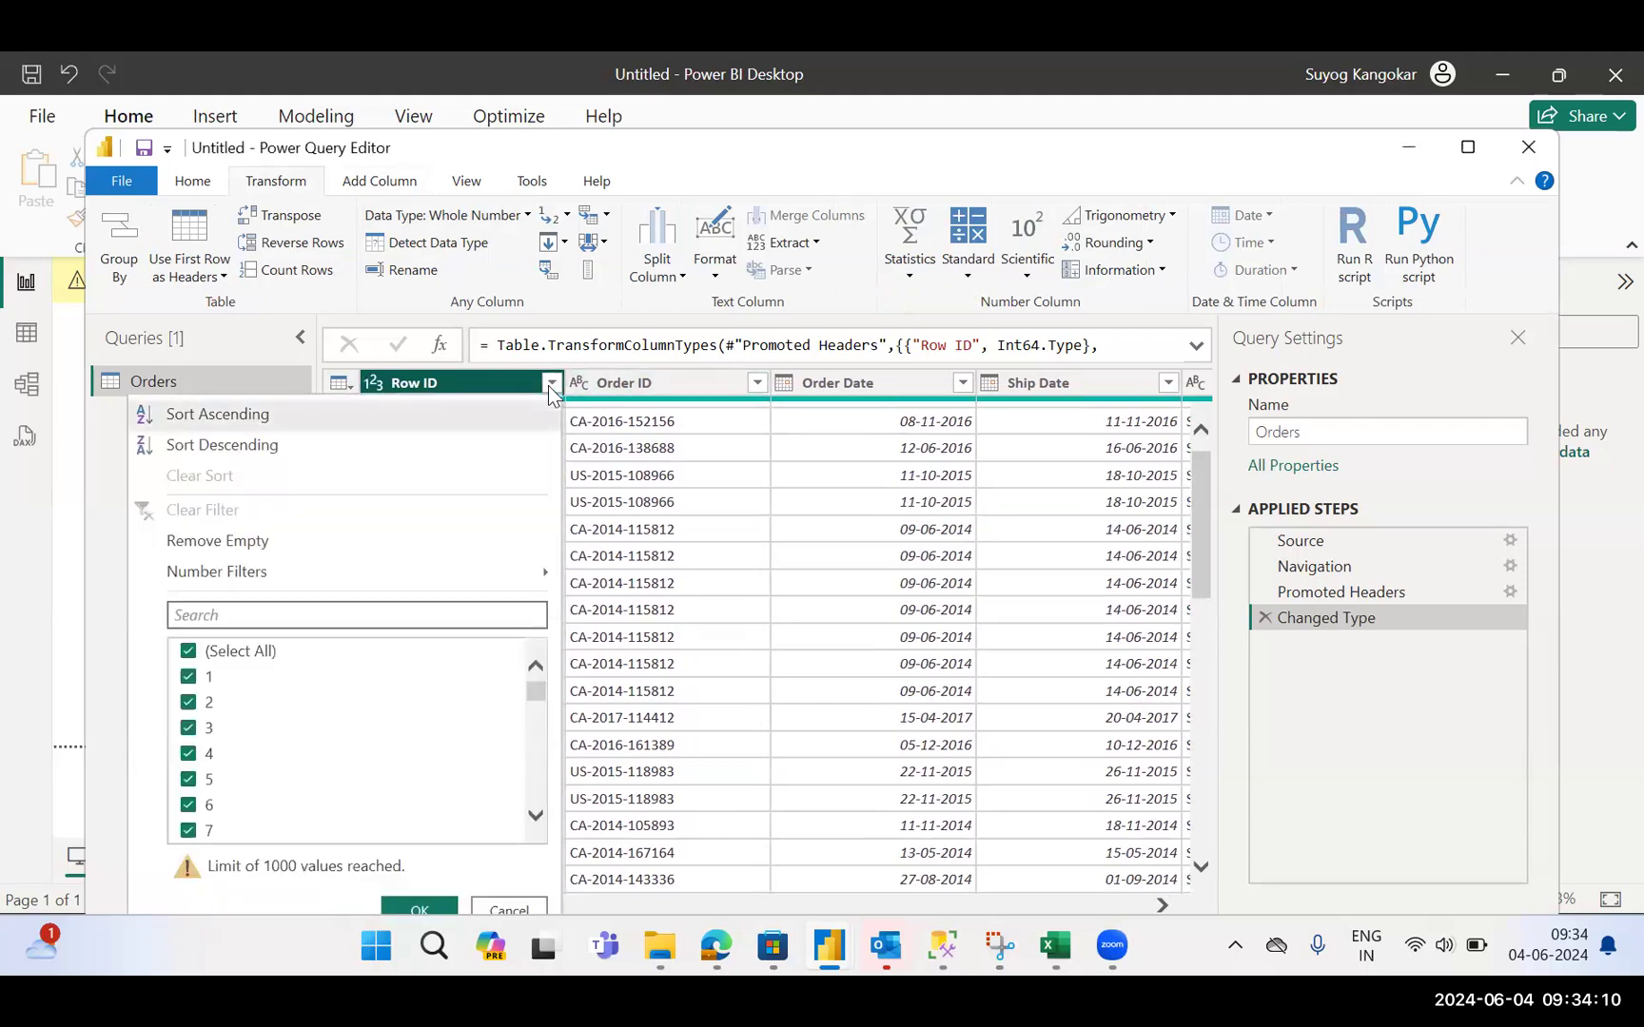
left_click(390, 370)
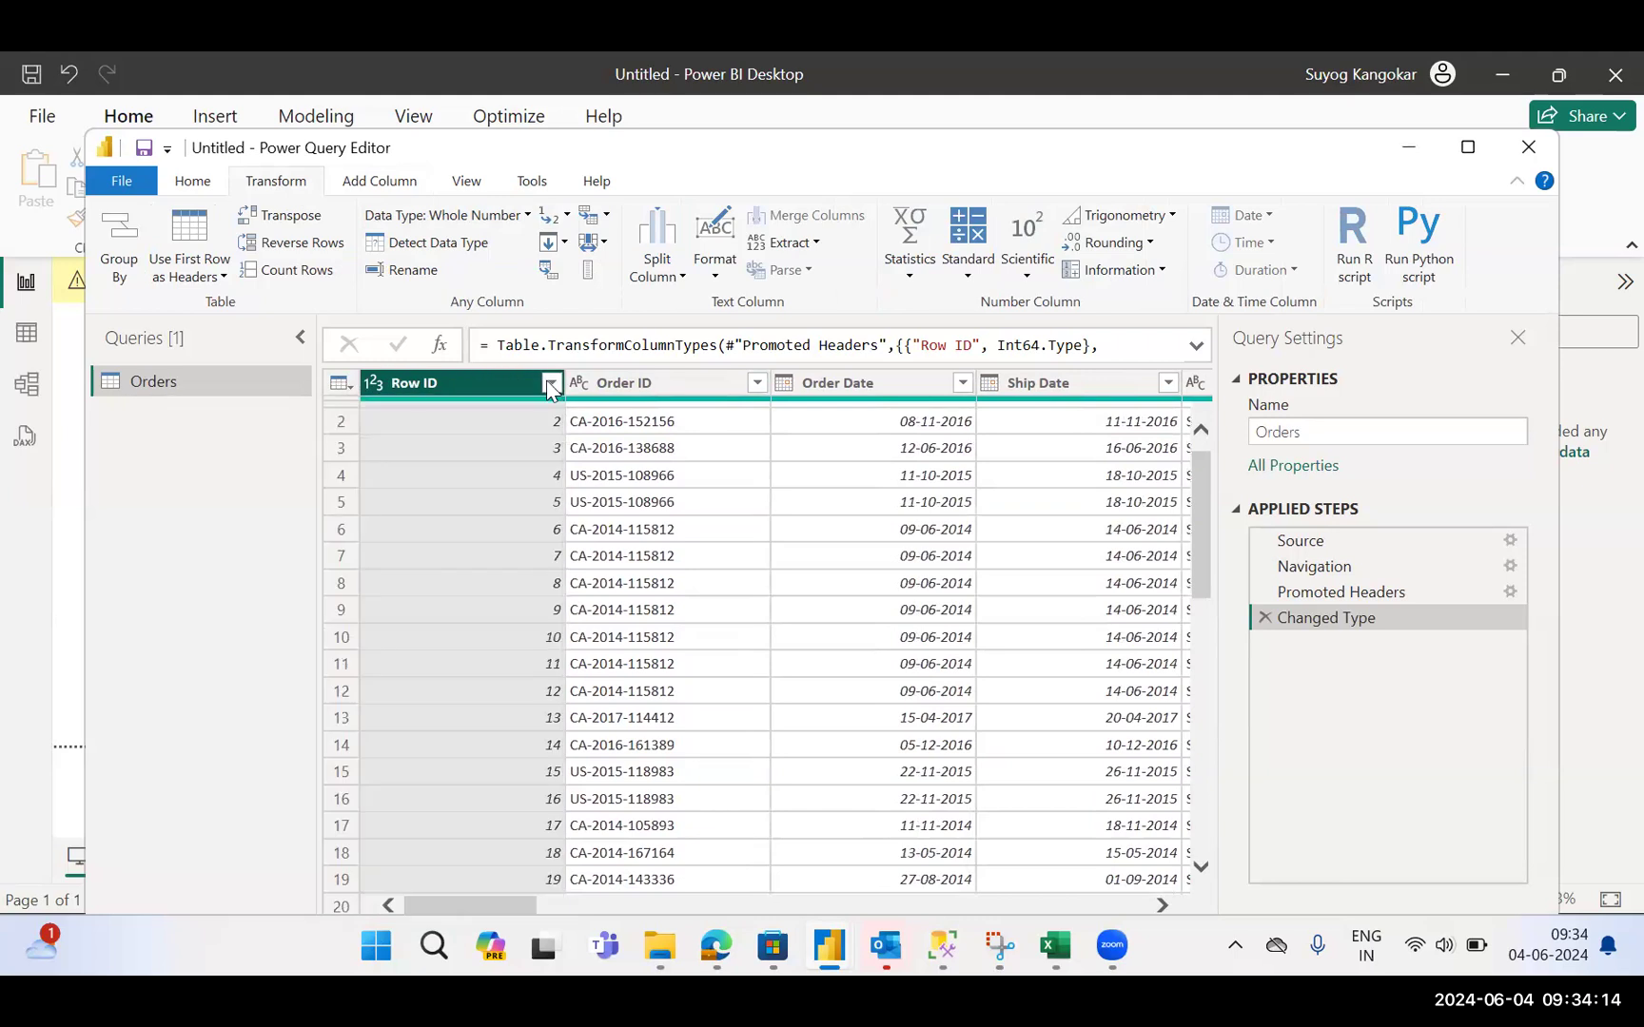
right_click(384, 394)
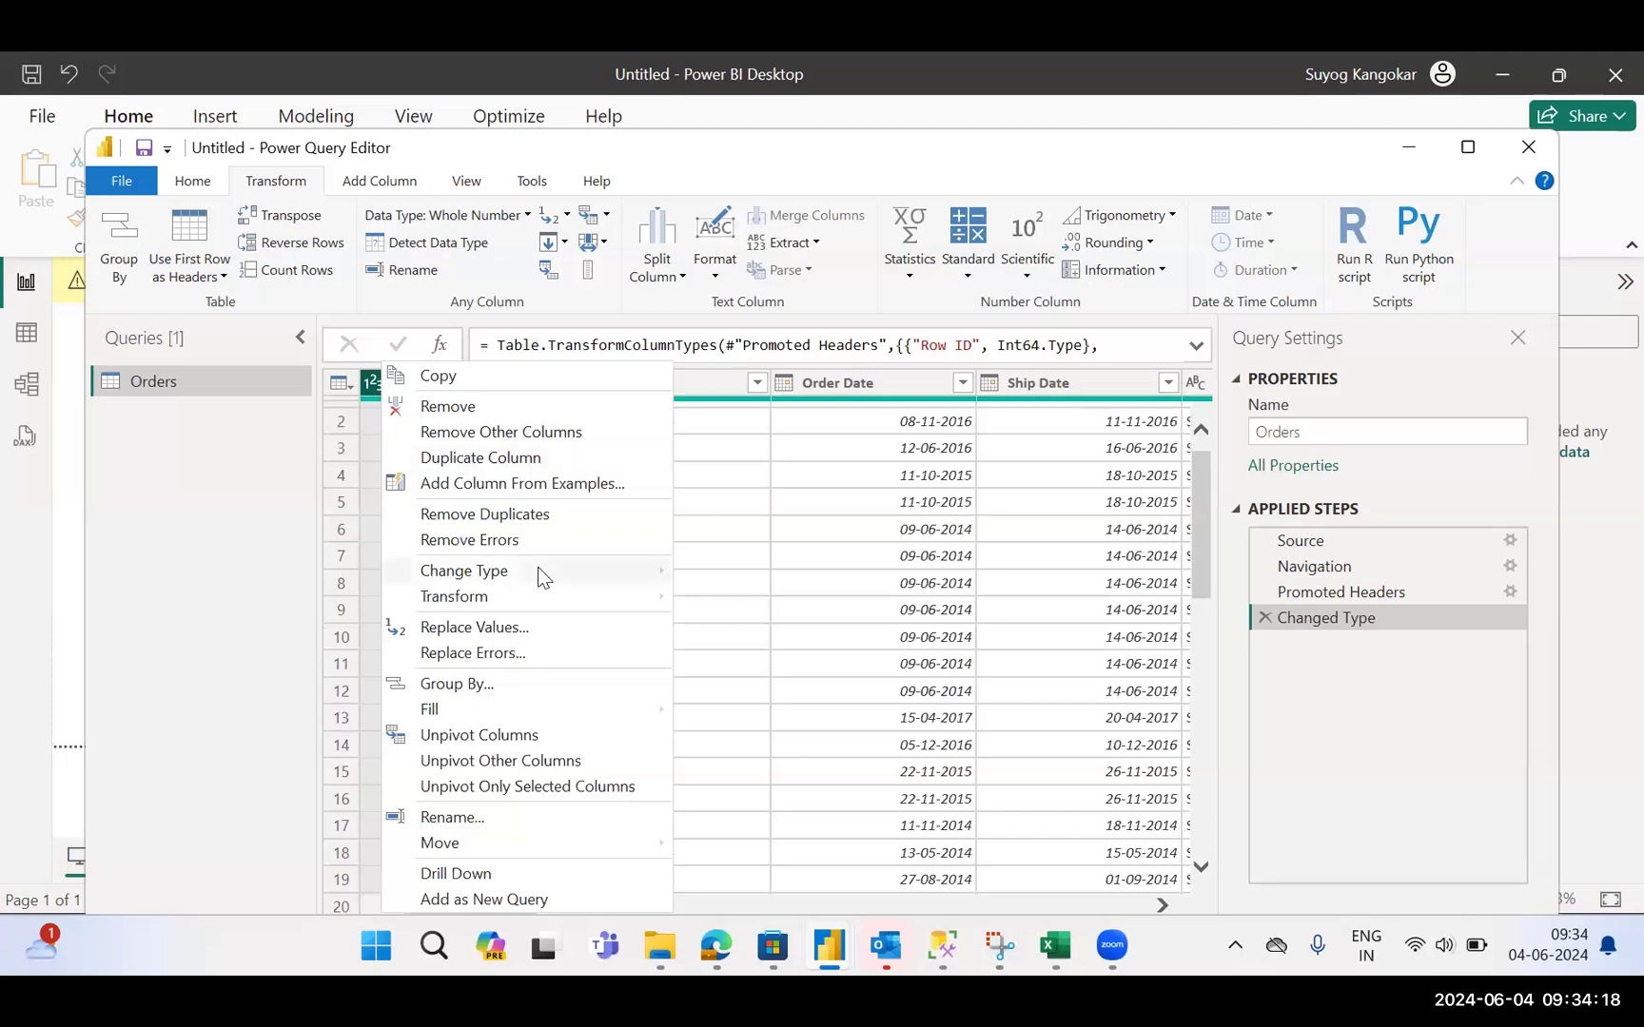
mouse_move(546, 569)
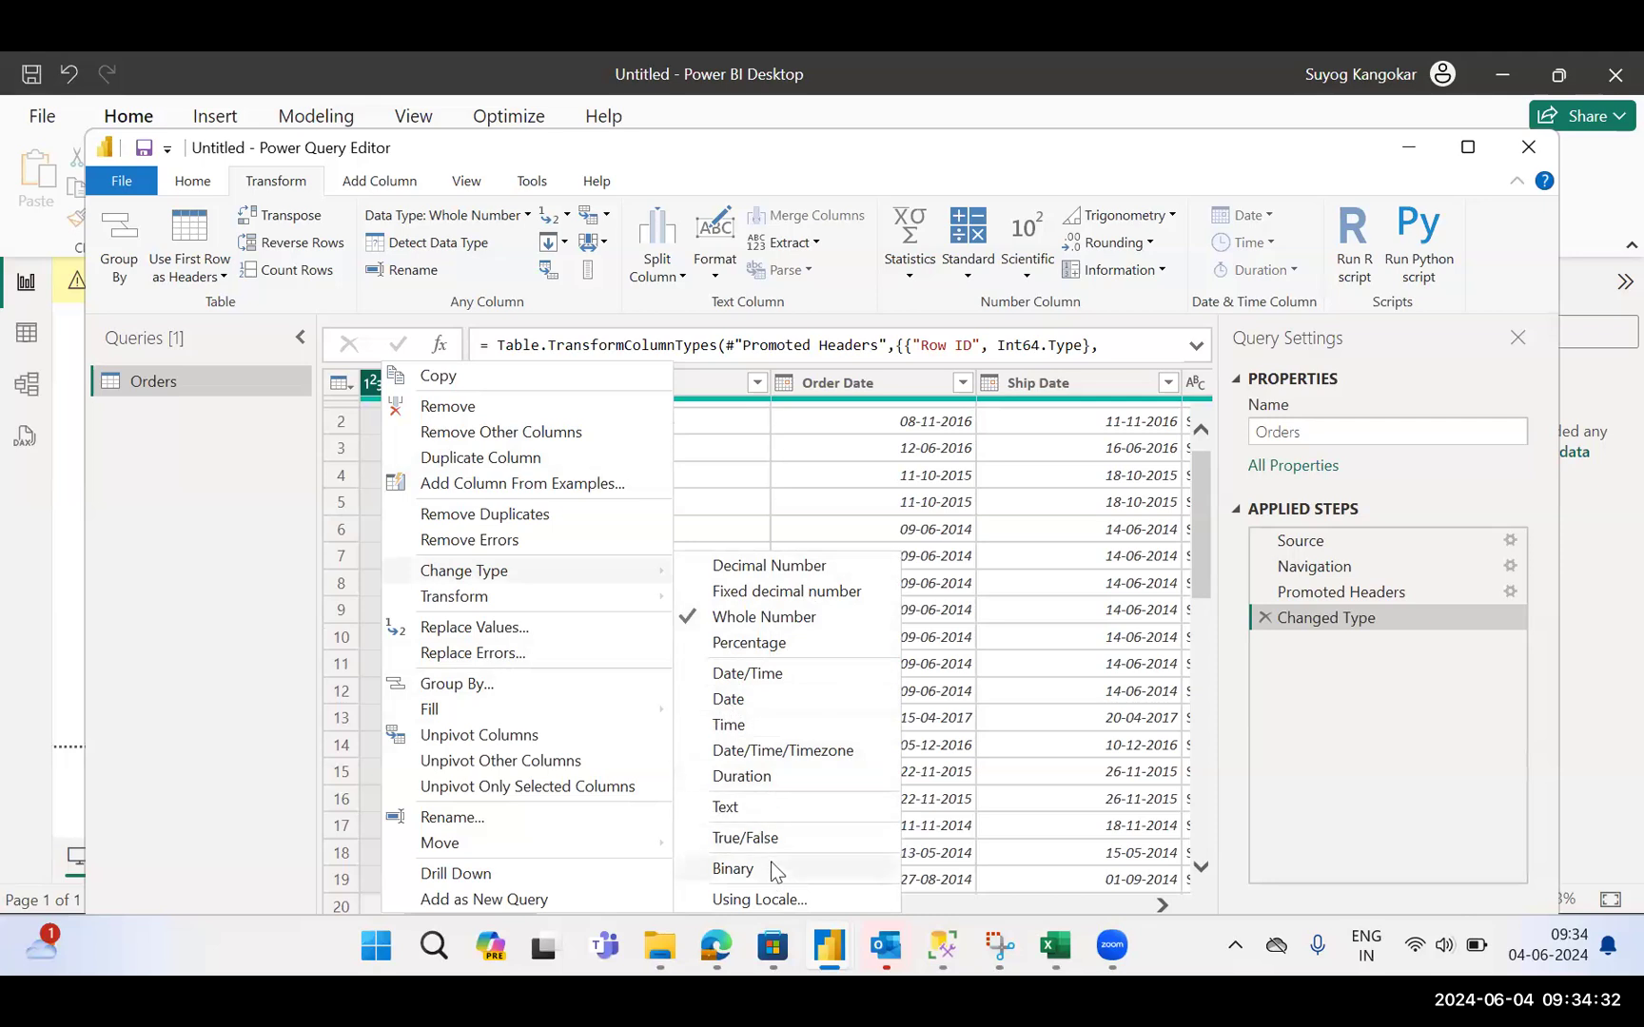
left_click(374, 382)
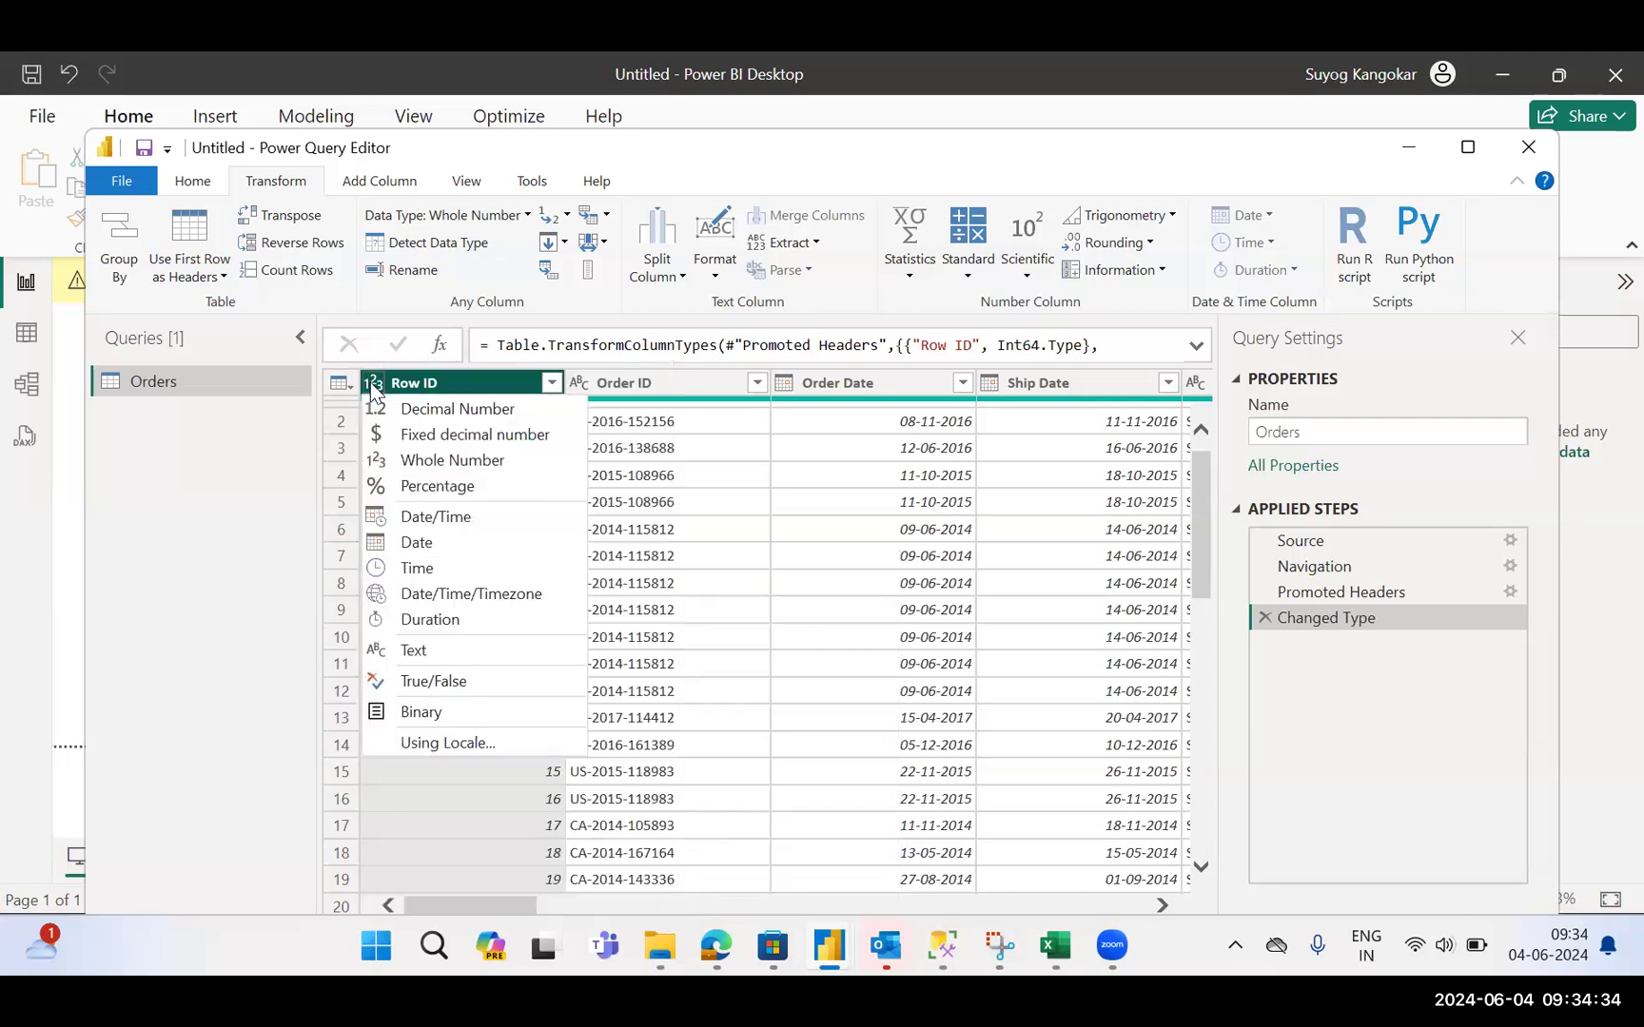
left_click(426, 380)
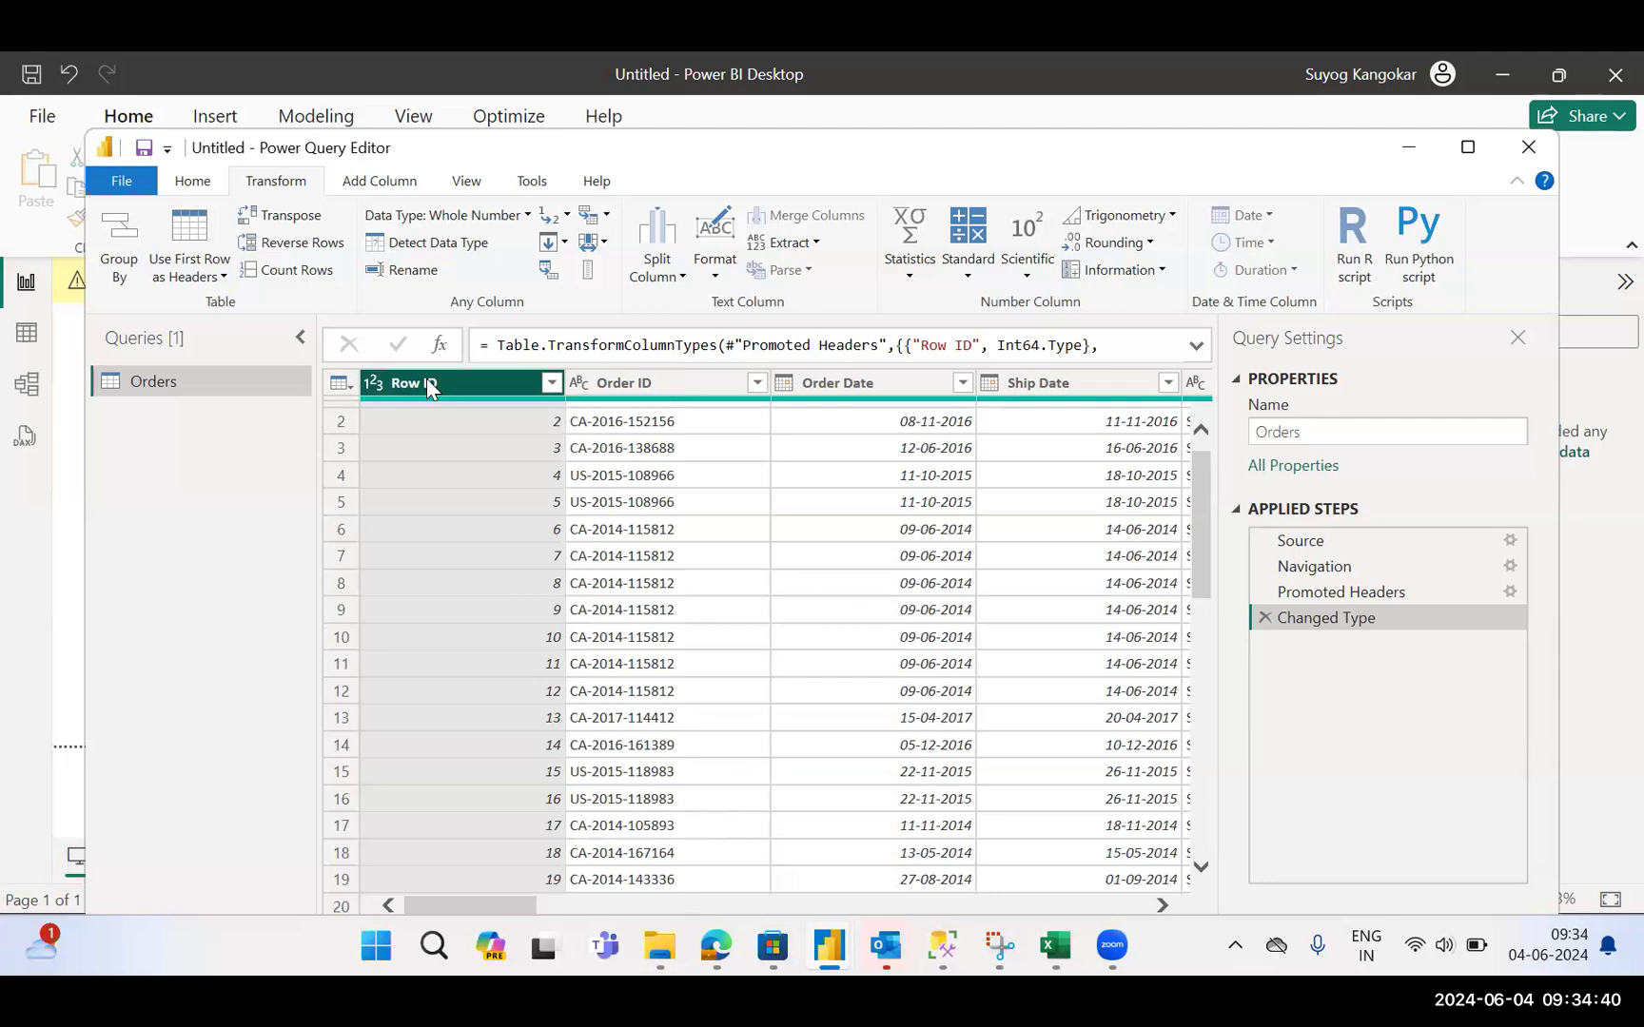
Compare the data types of the Order Date, Row ID and Order ID columns
left_click(834, 378)
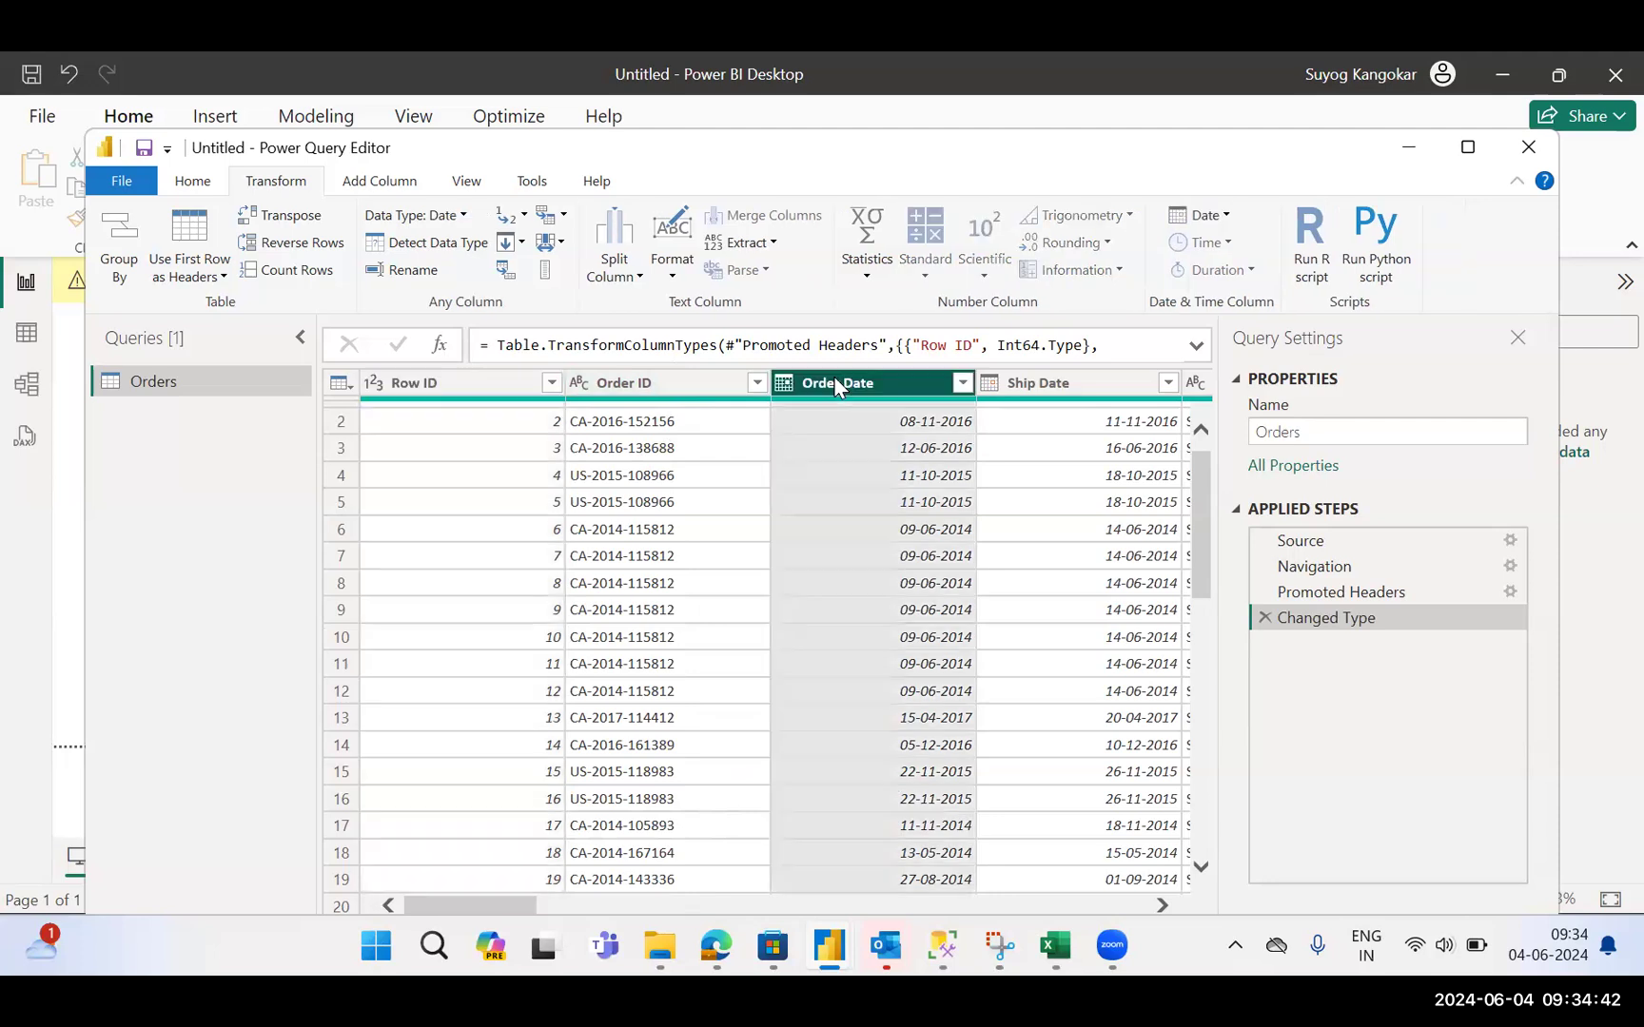
left_click(375, 389)
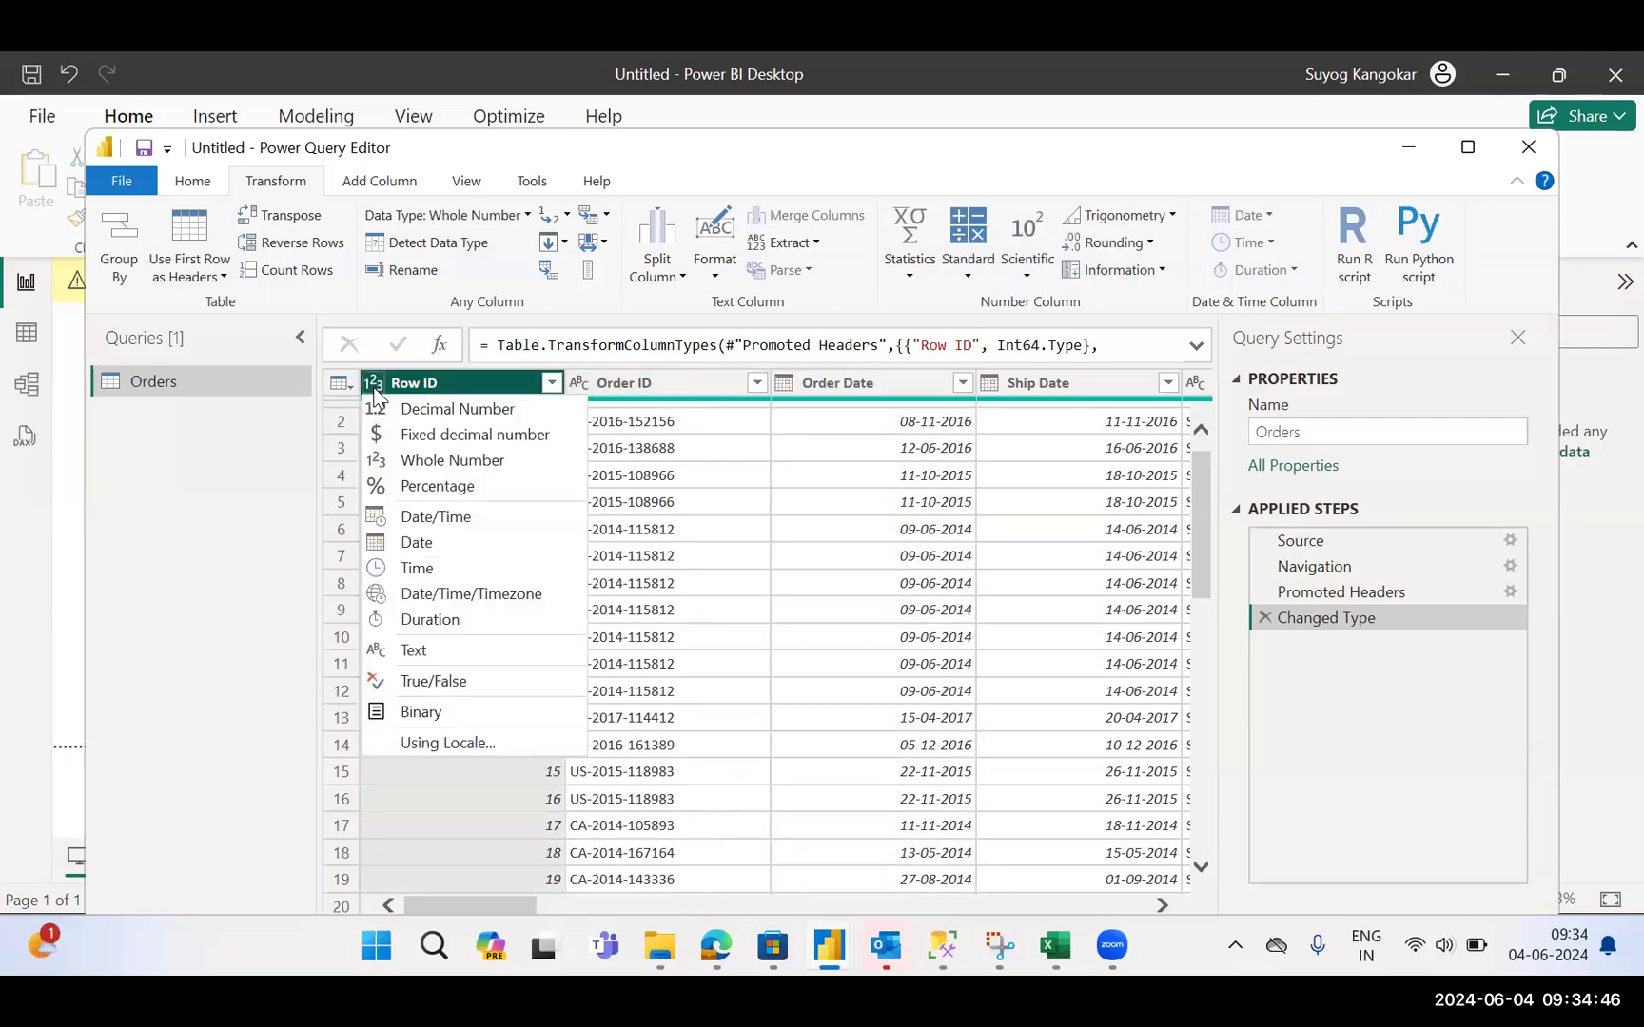
left_click(609, 392)
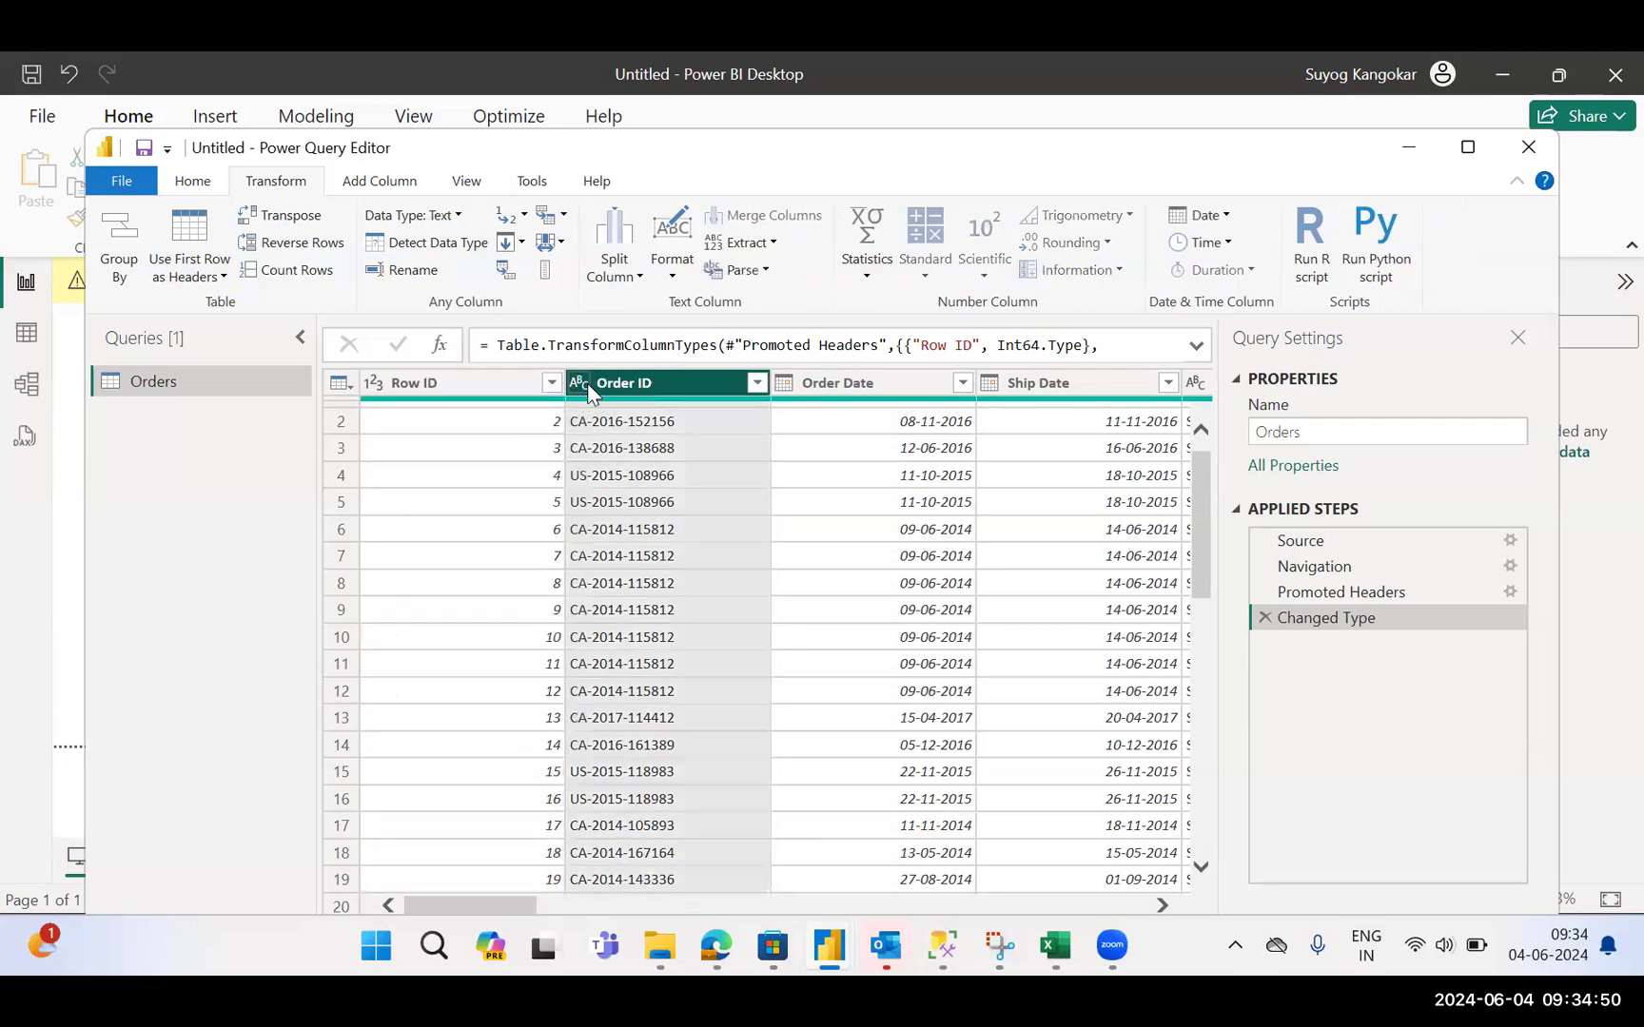
left_click(883, 385)
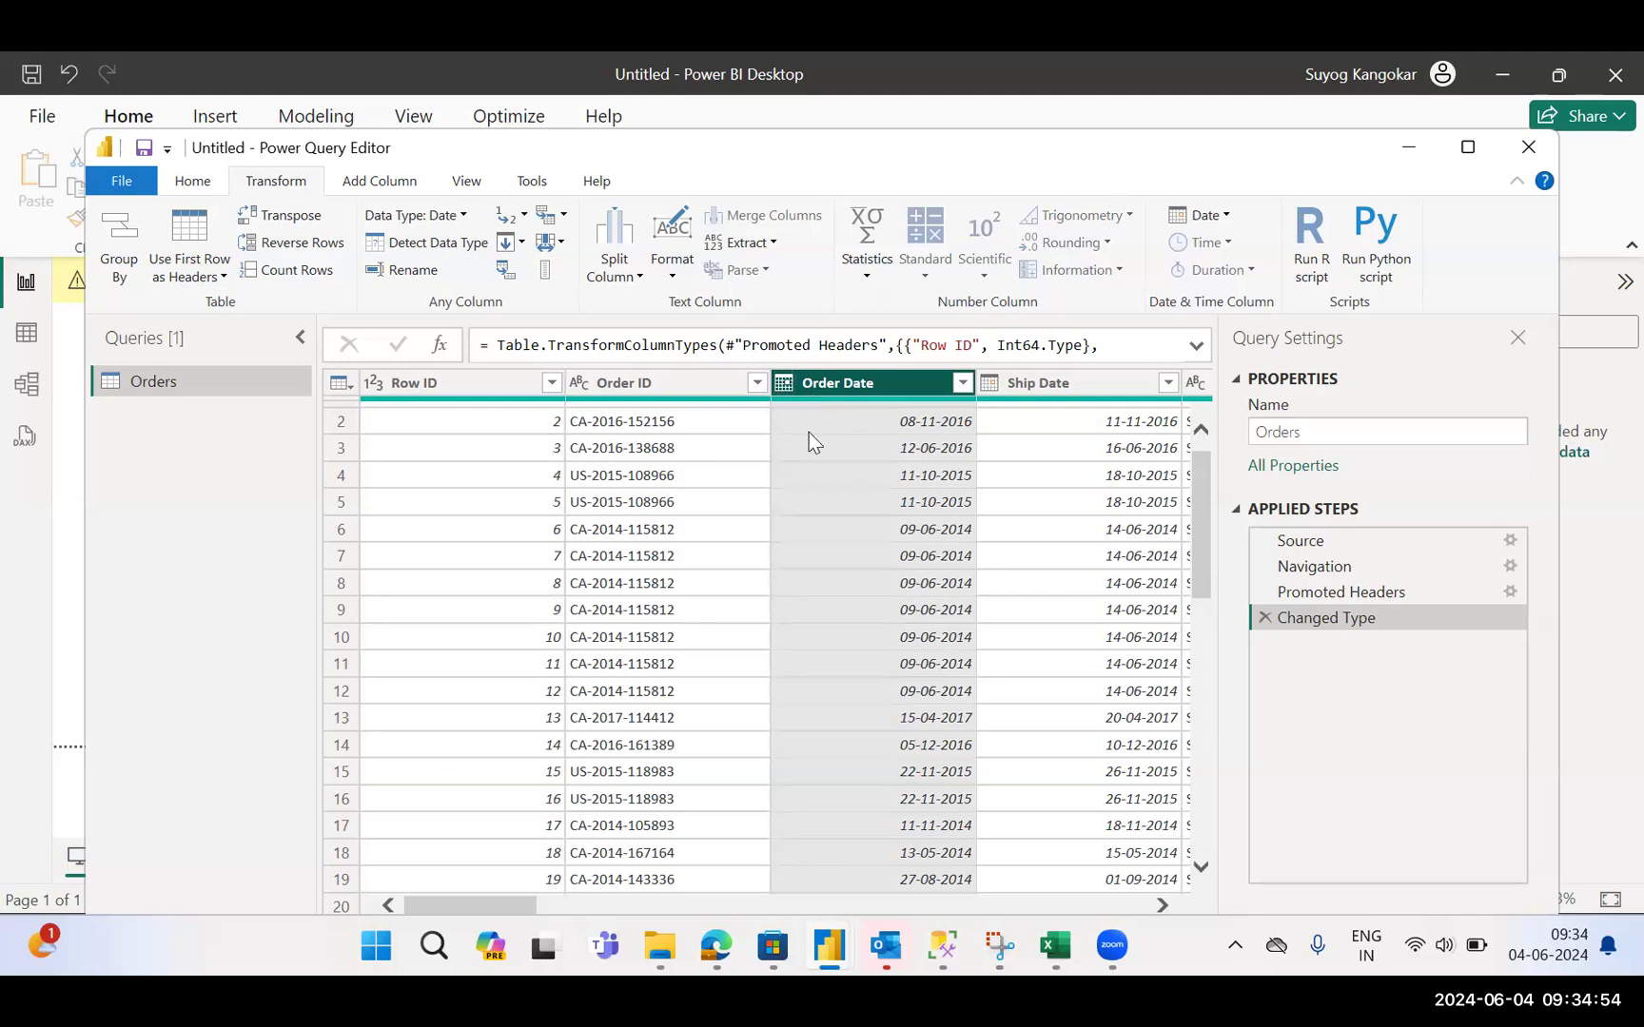
Change the Postal Code column's data type to Text, replacing the current type conversion
left_click_drag(466, 909, 622, 909)
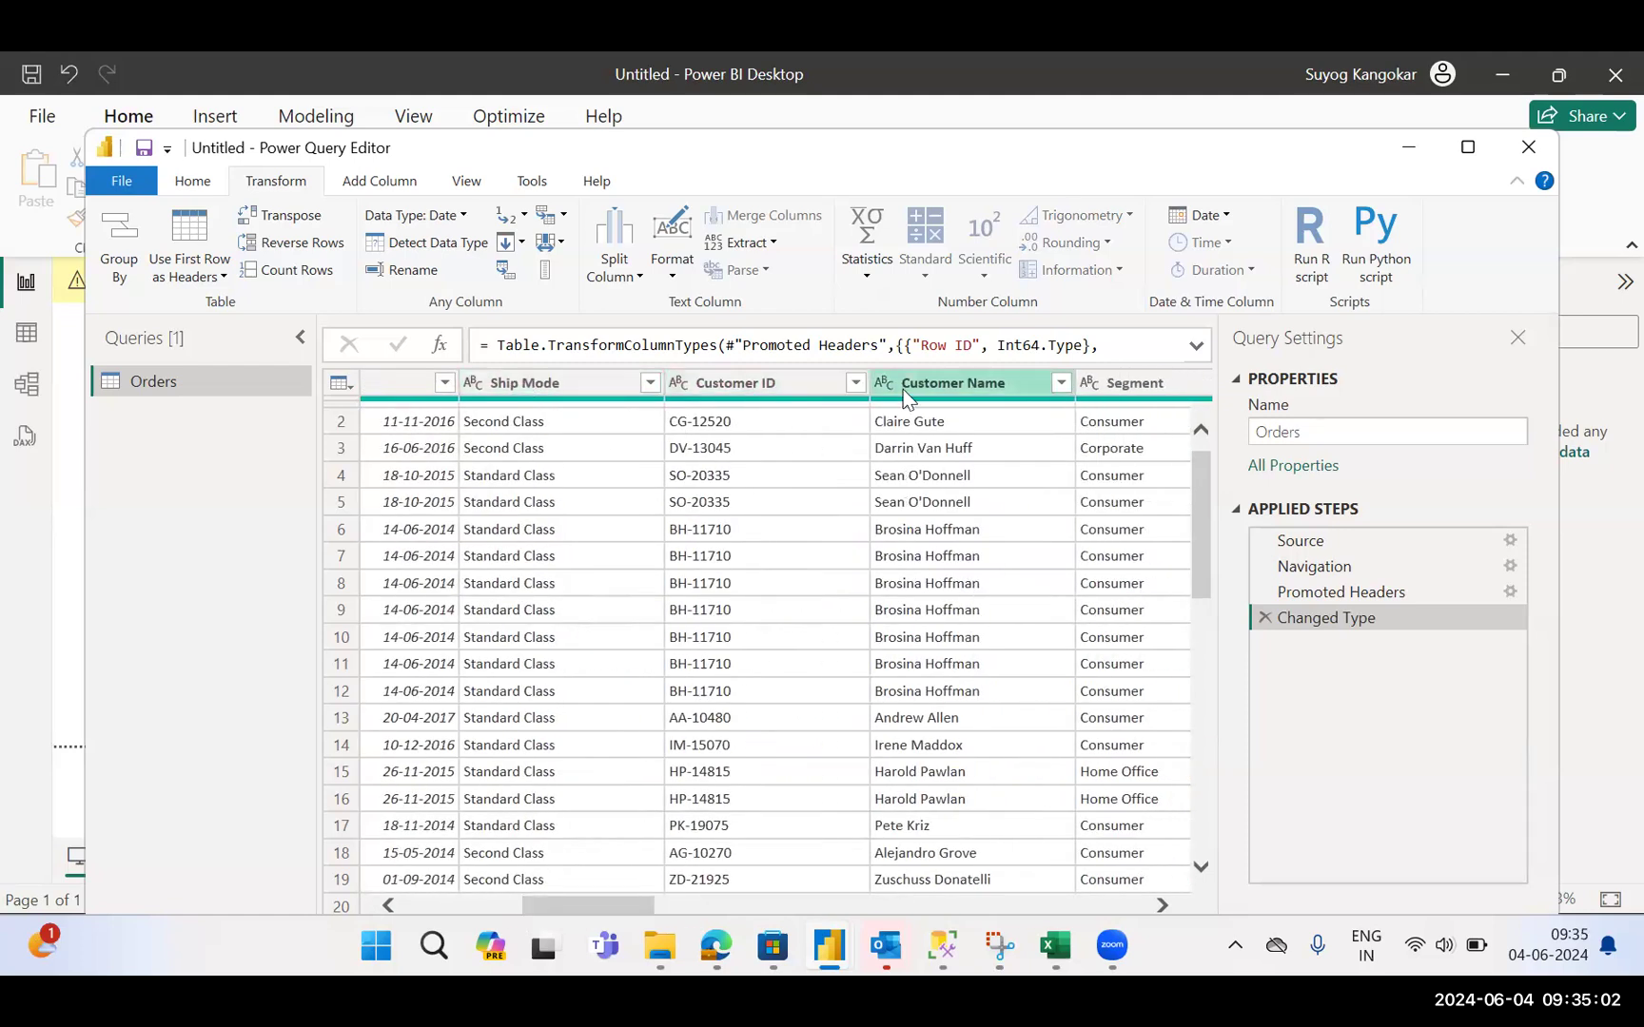
left_click_drag(641, 905, 743, 900)
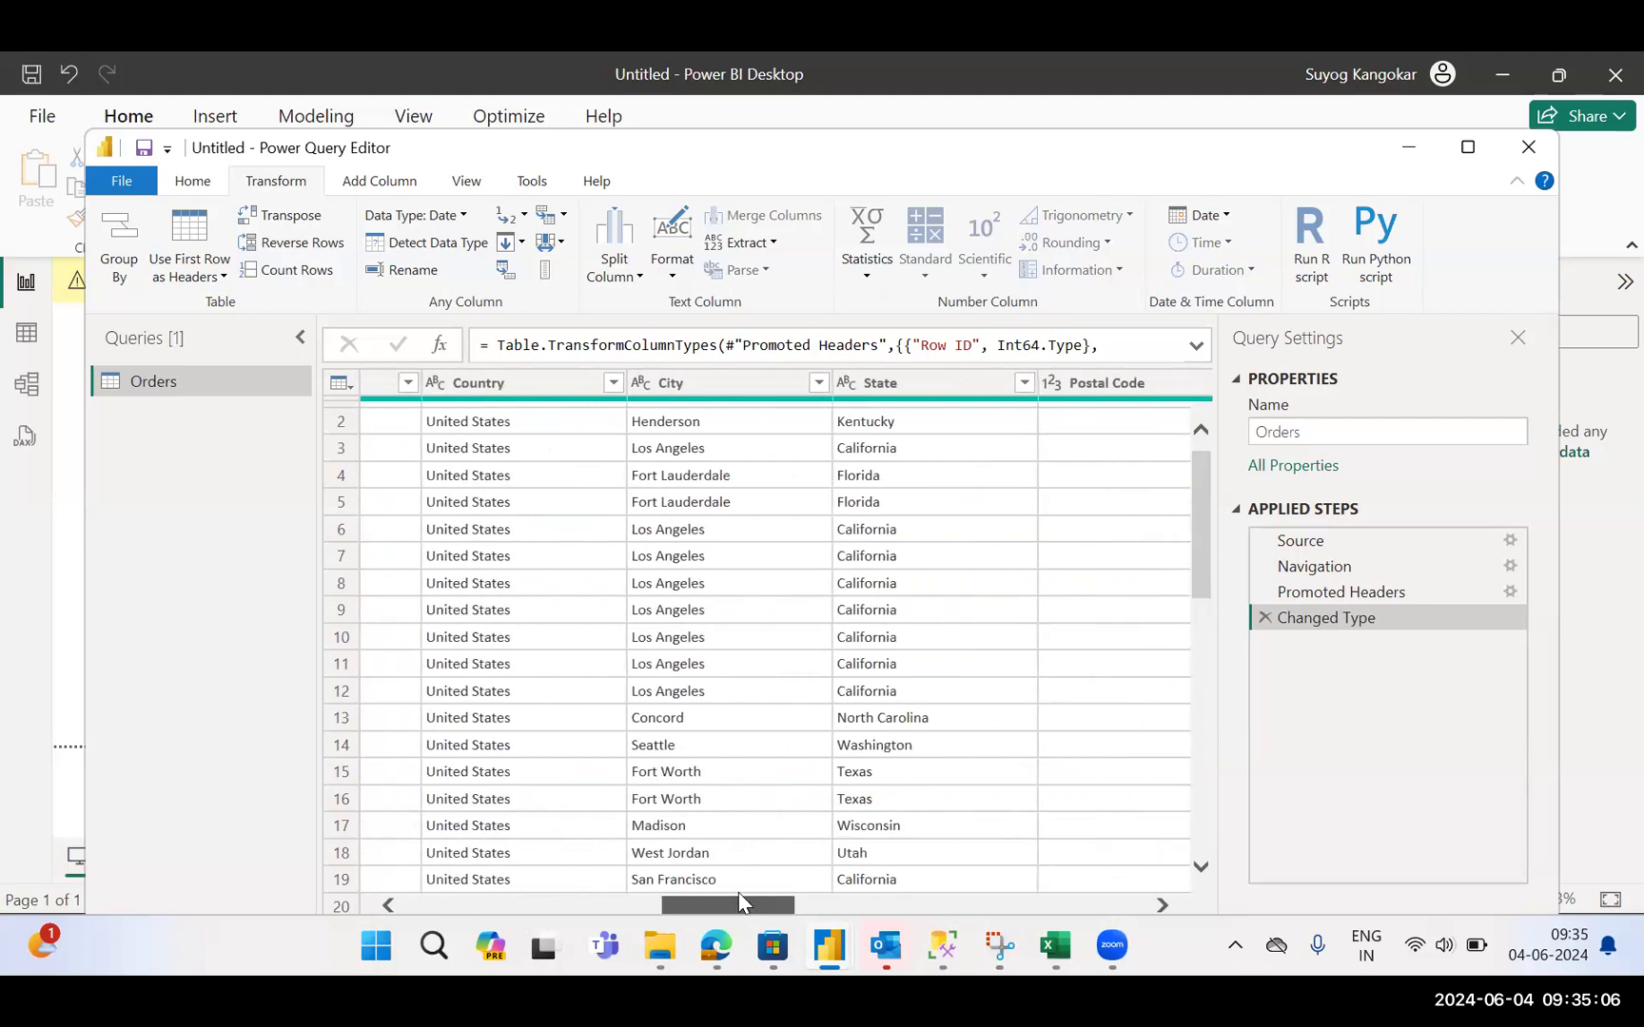
left_click_drag(738, 894, 822, 896)
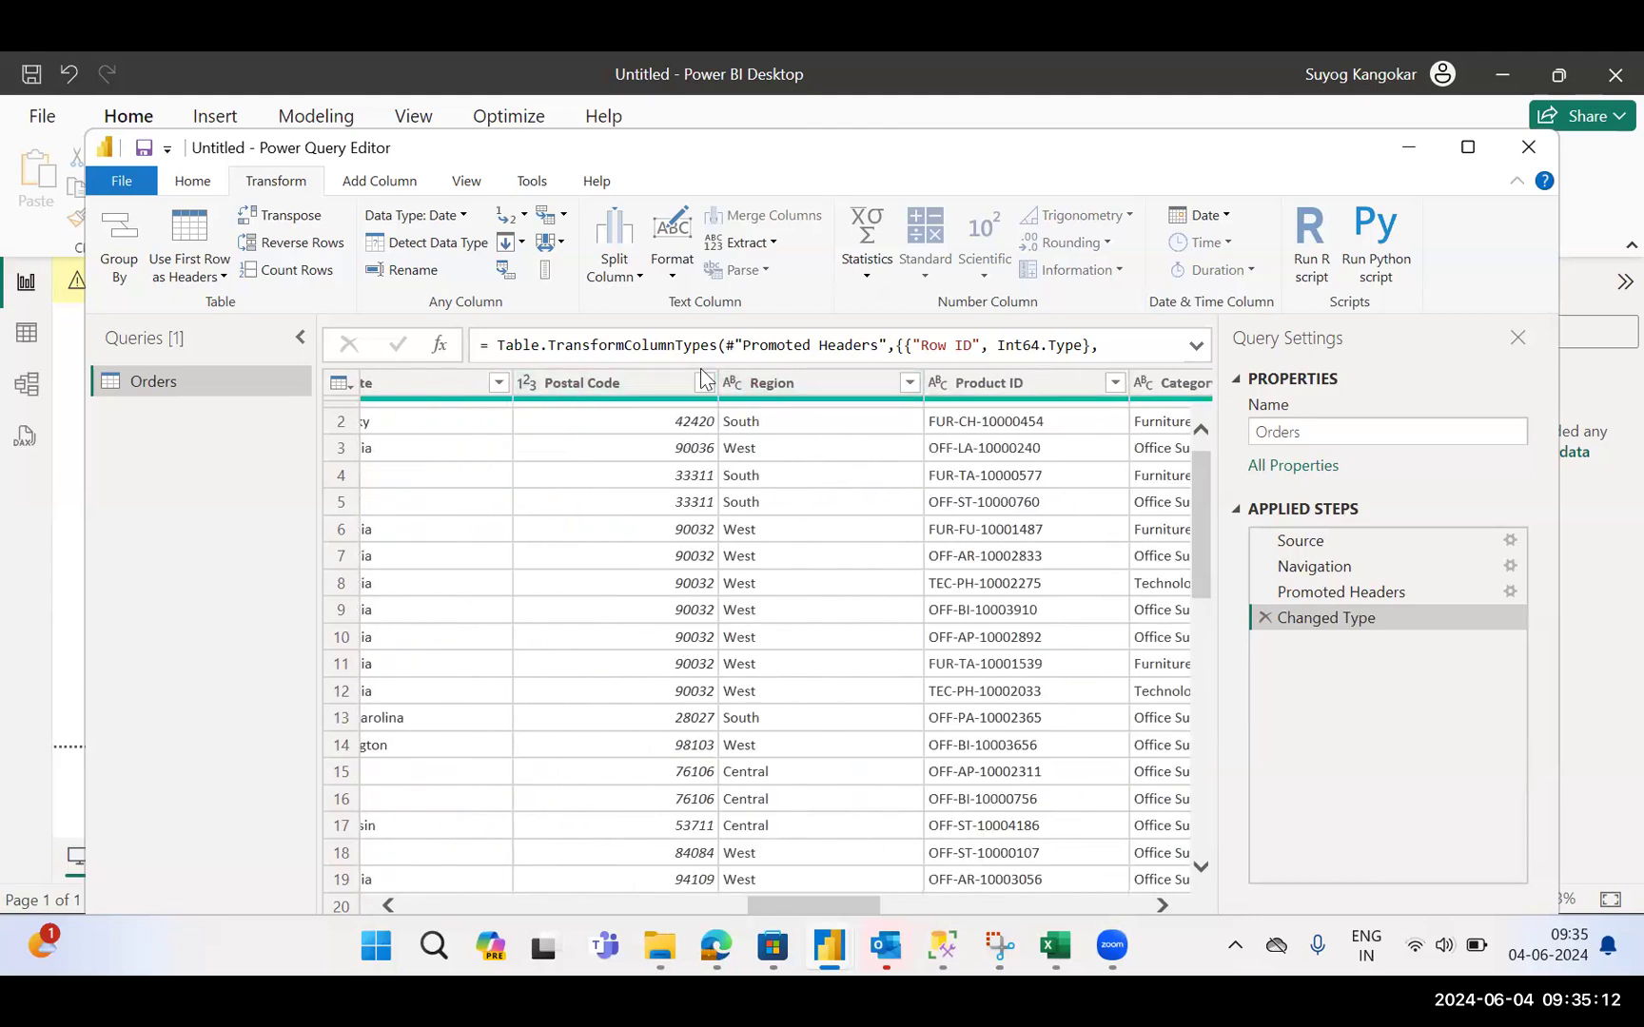
left_click(537, 396)
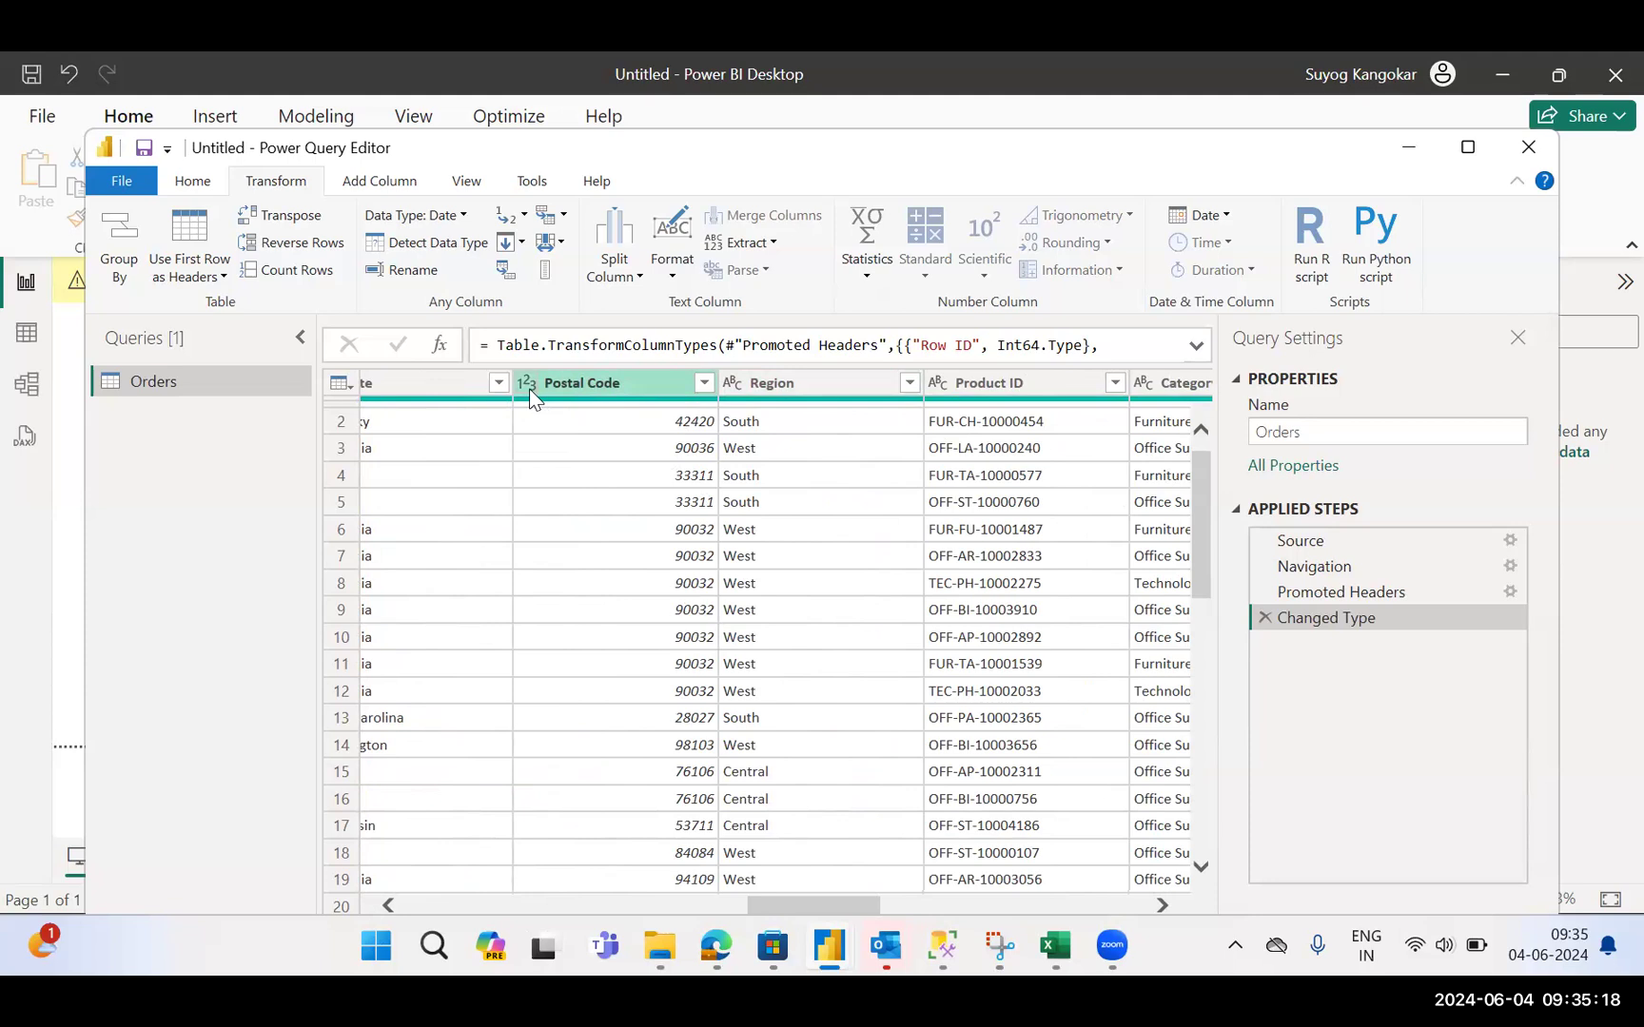
right_click(528, 388)
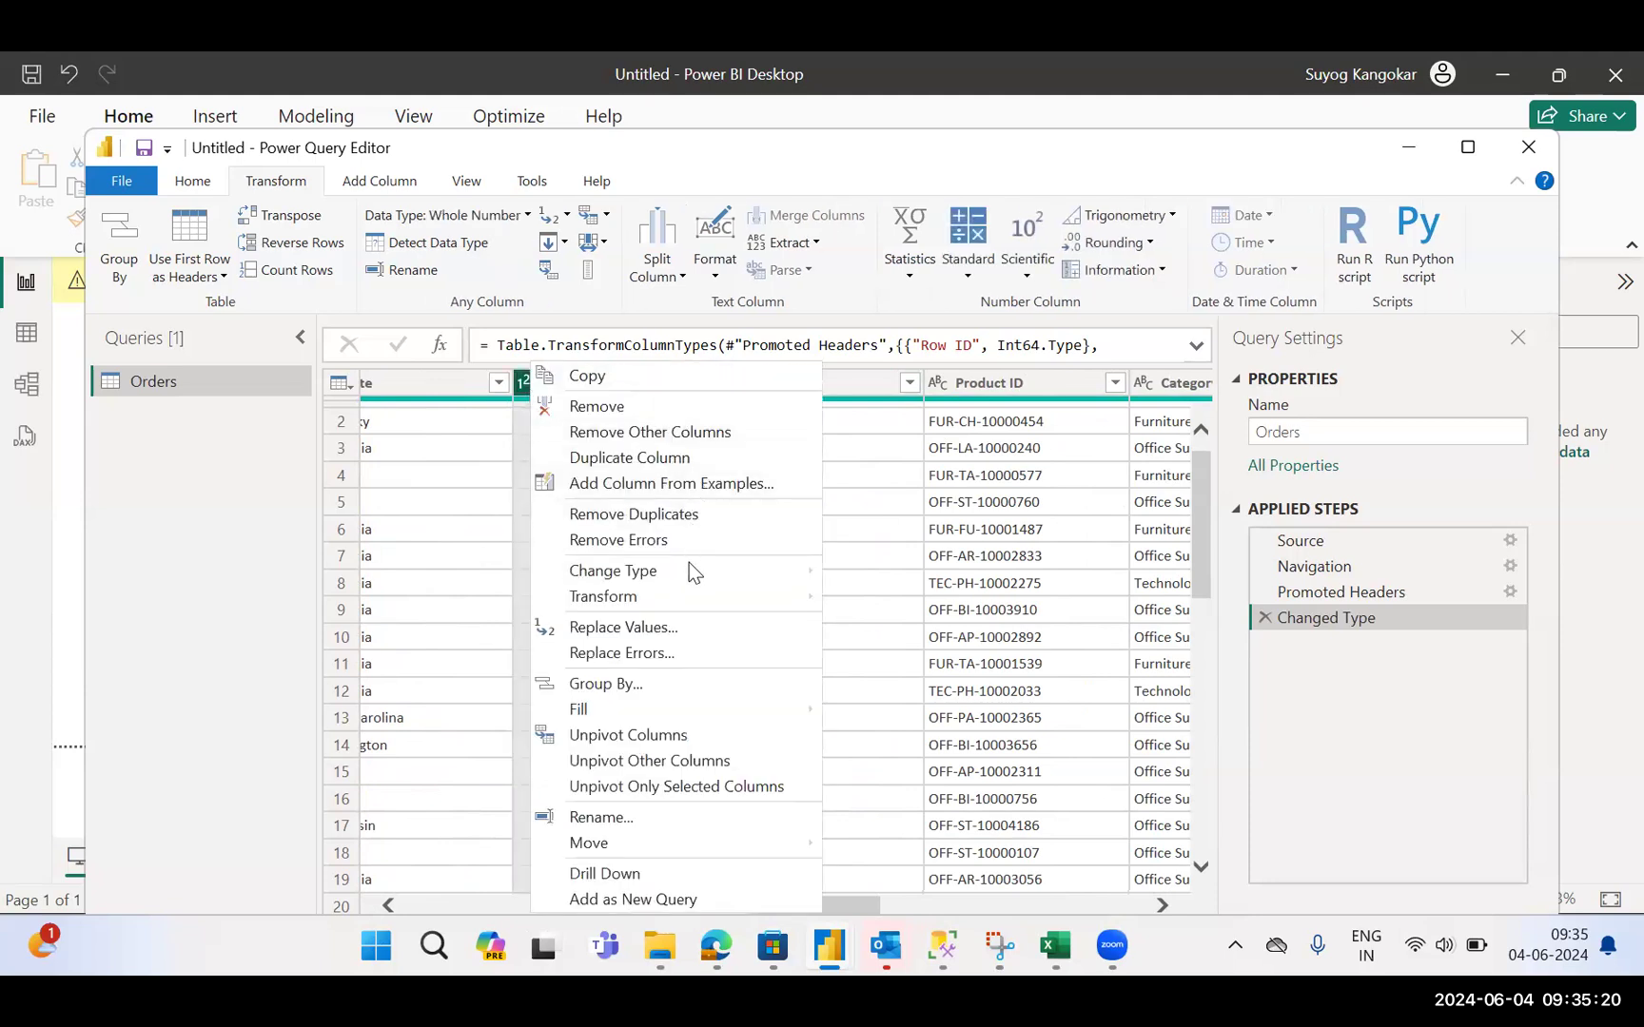
mouse_move(690, 575)
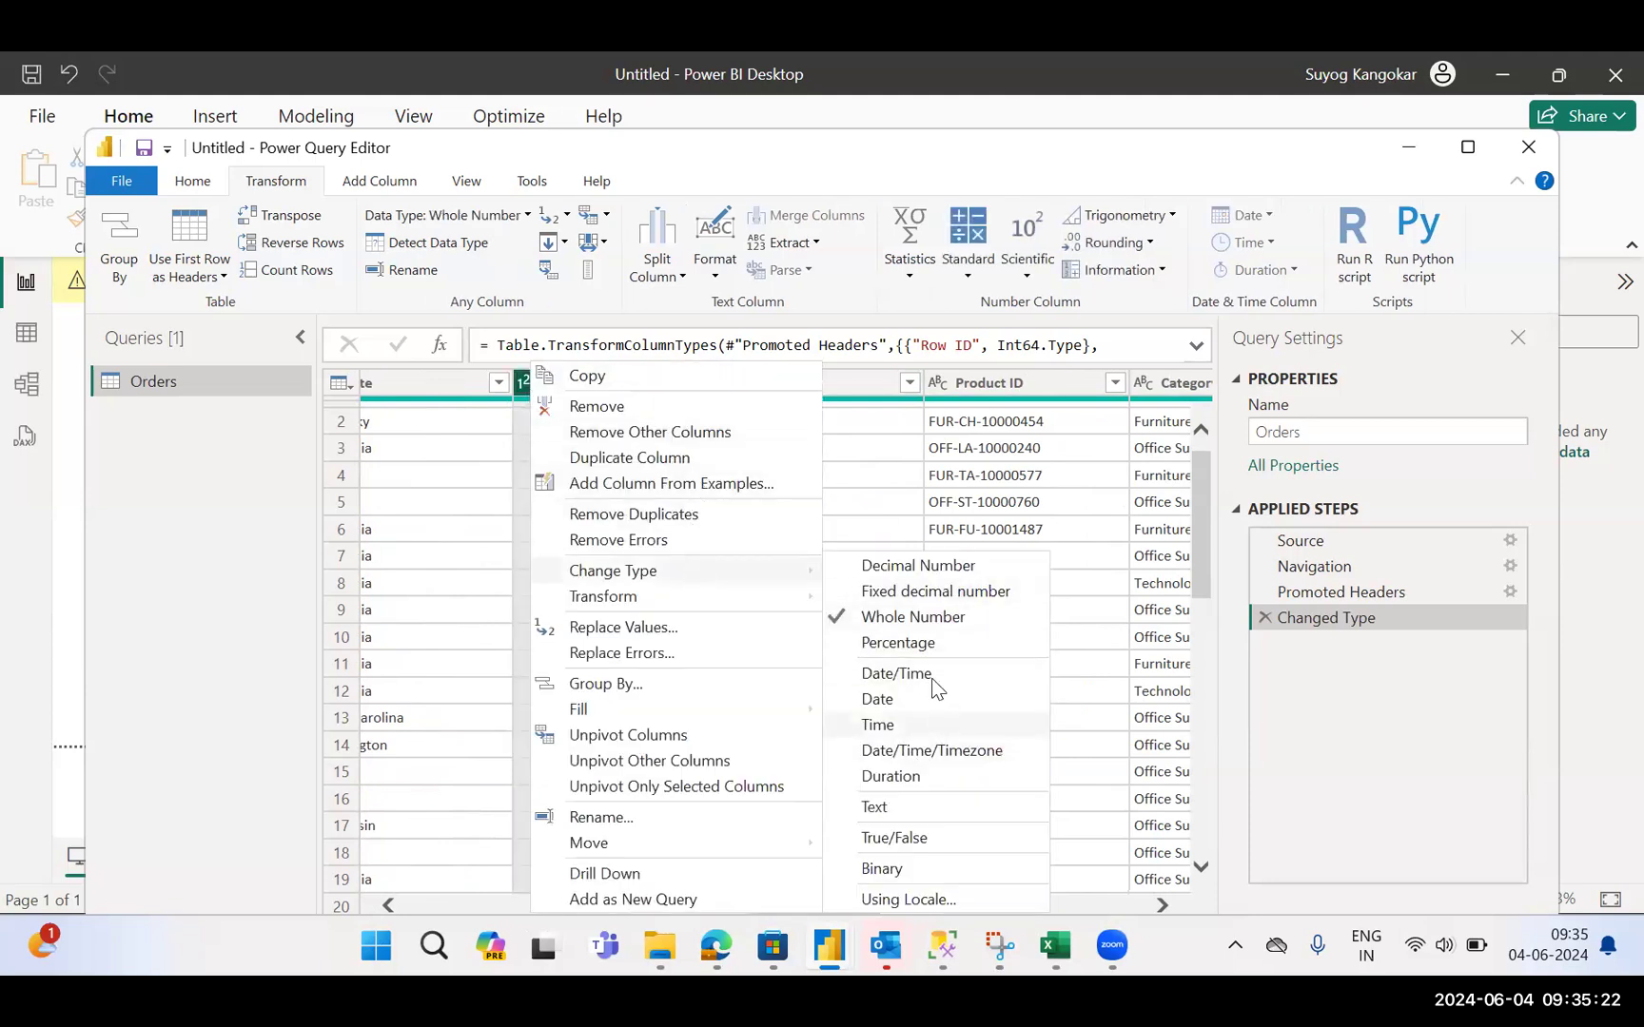
left_click(928, 807)
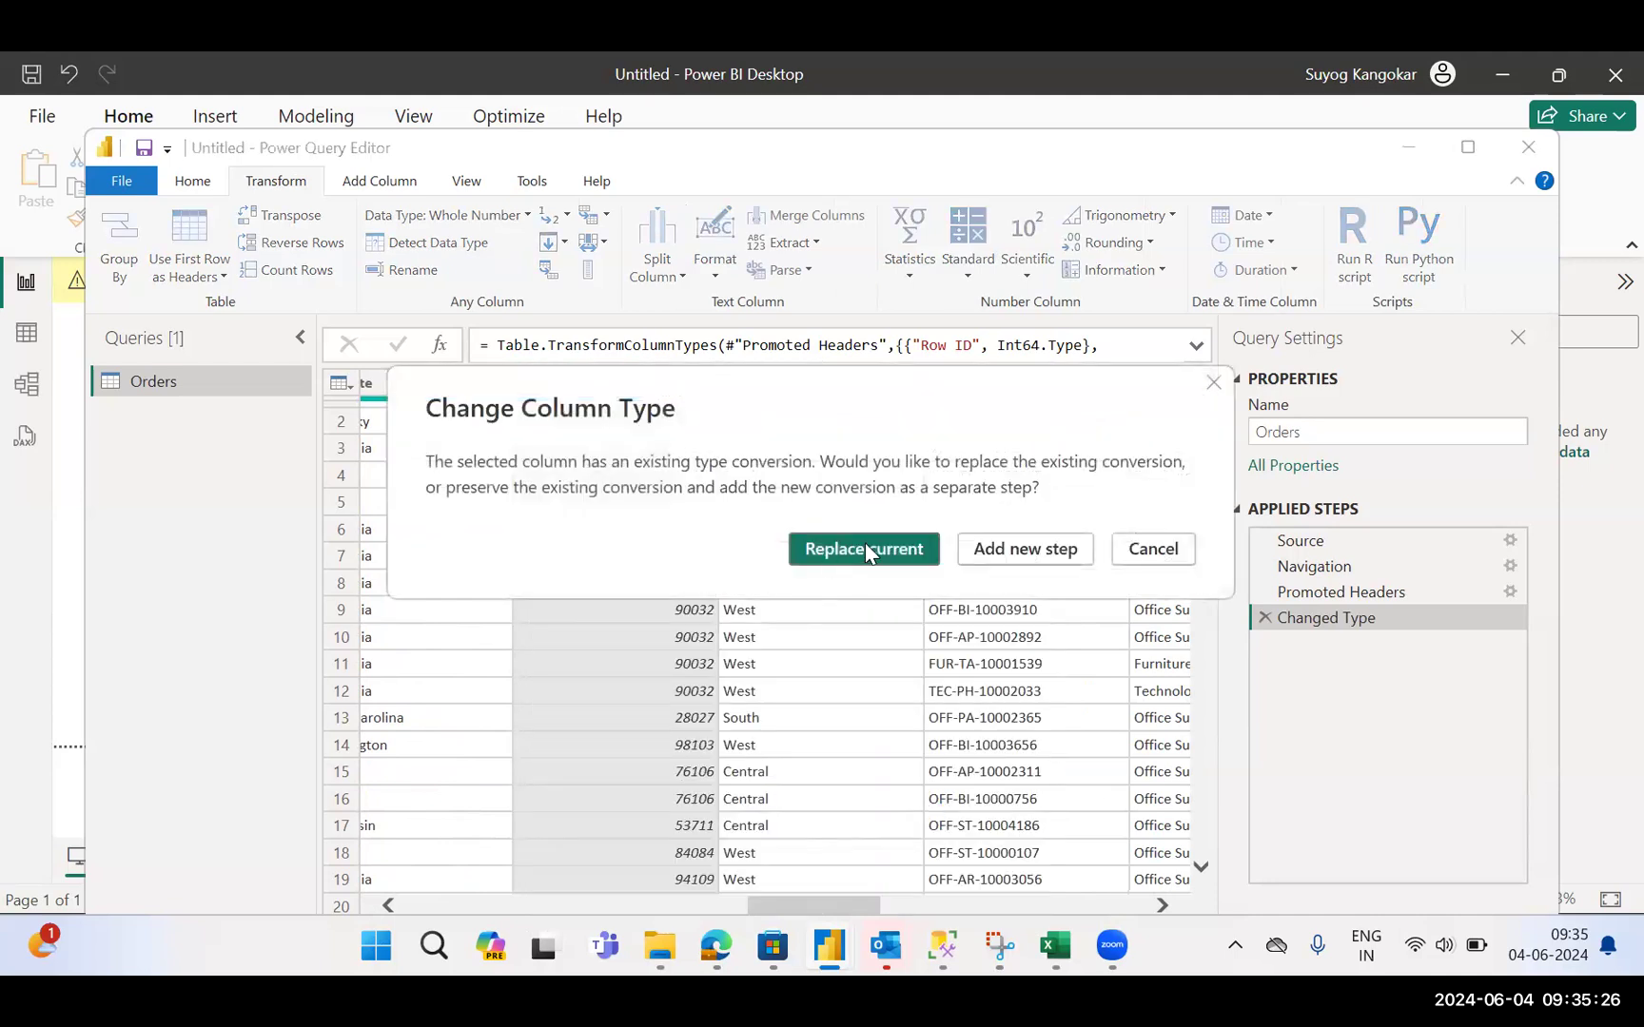
left_click(867, 548)
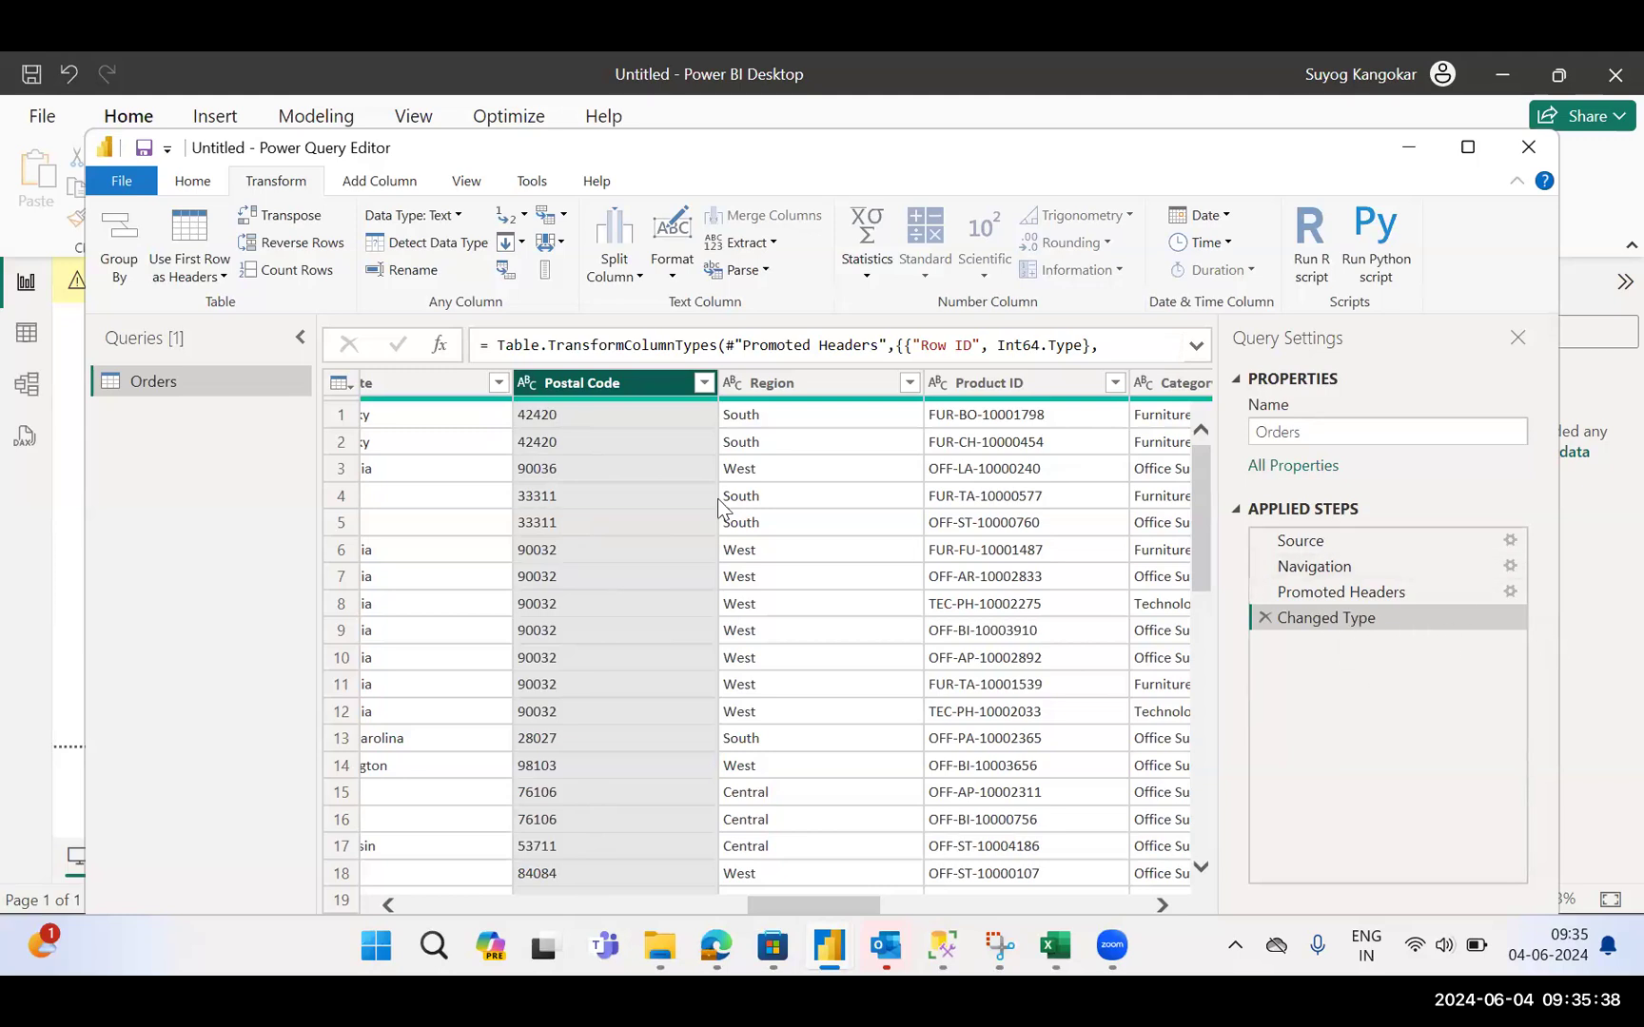
Set the Postal Code column's data type back to Whole Number, replacing the current conversion
left_click(527, 382)
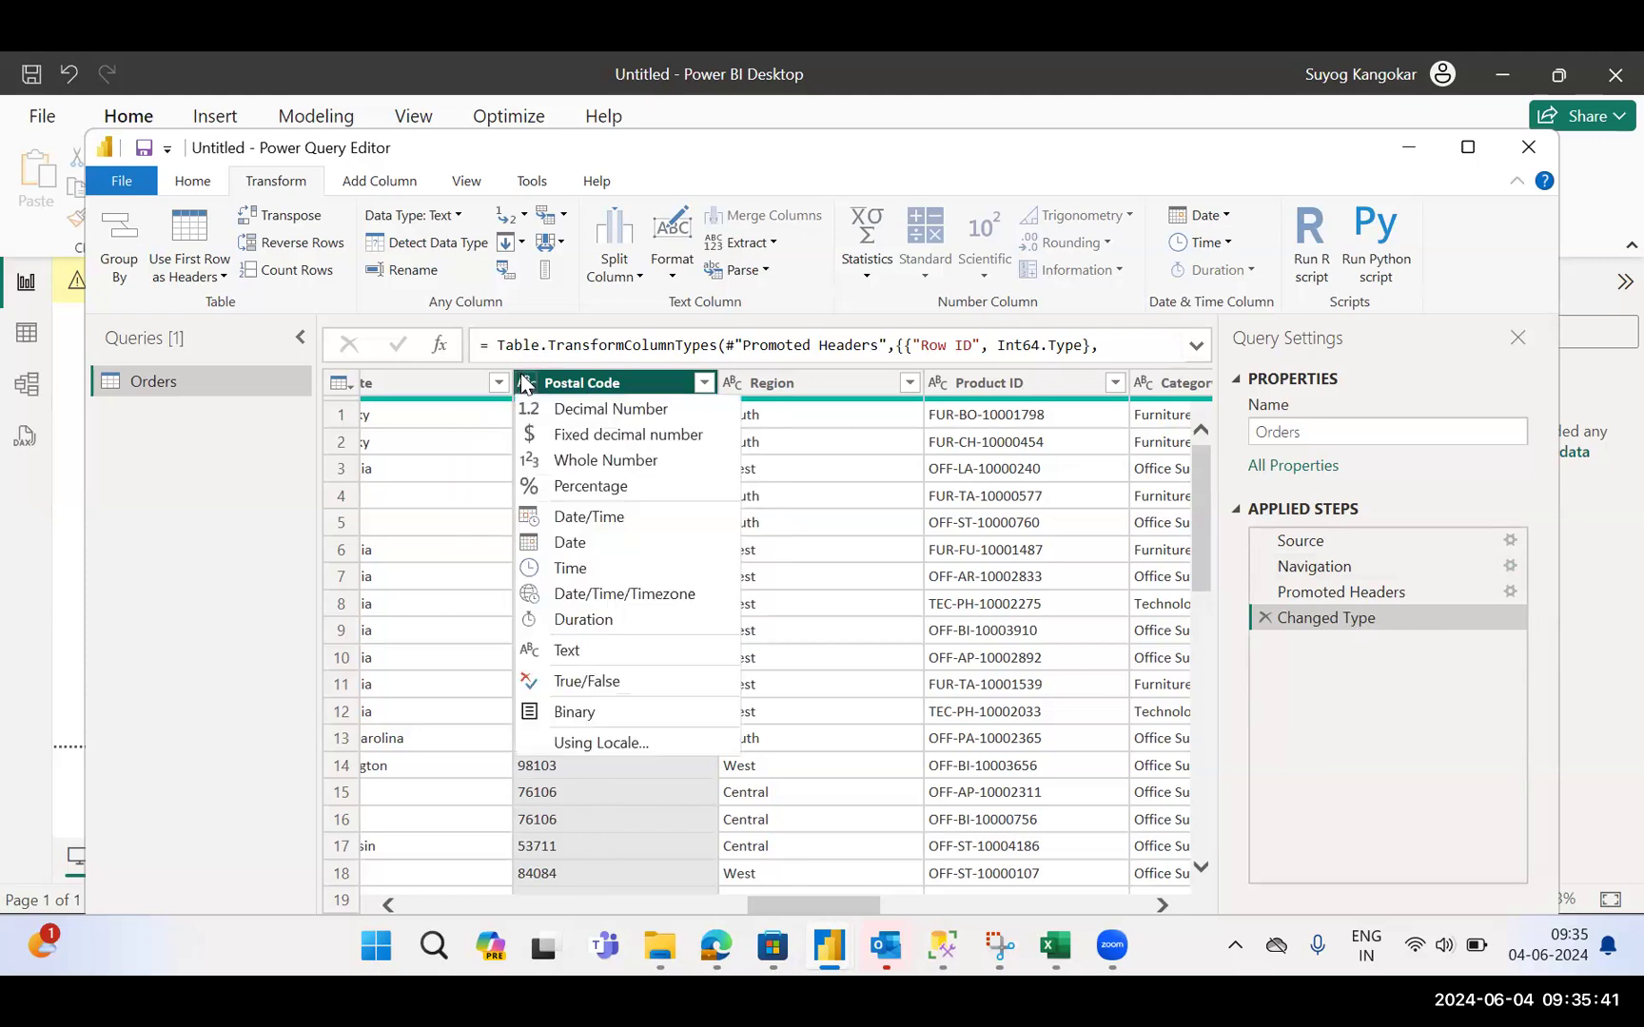
left_click(620, 463)
left_click(888, 548)
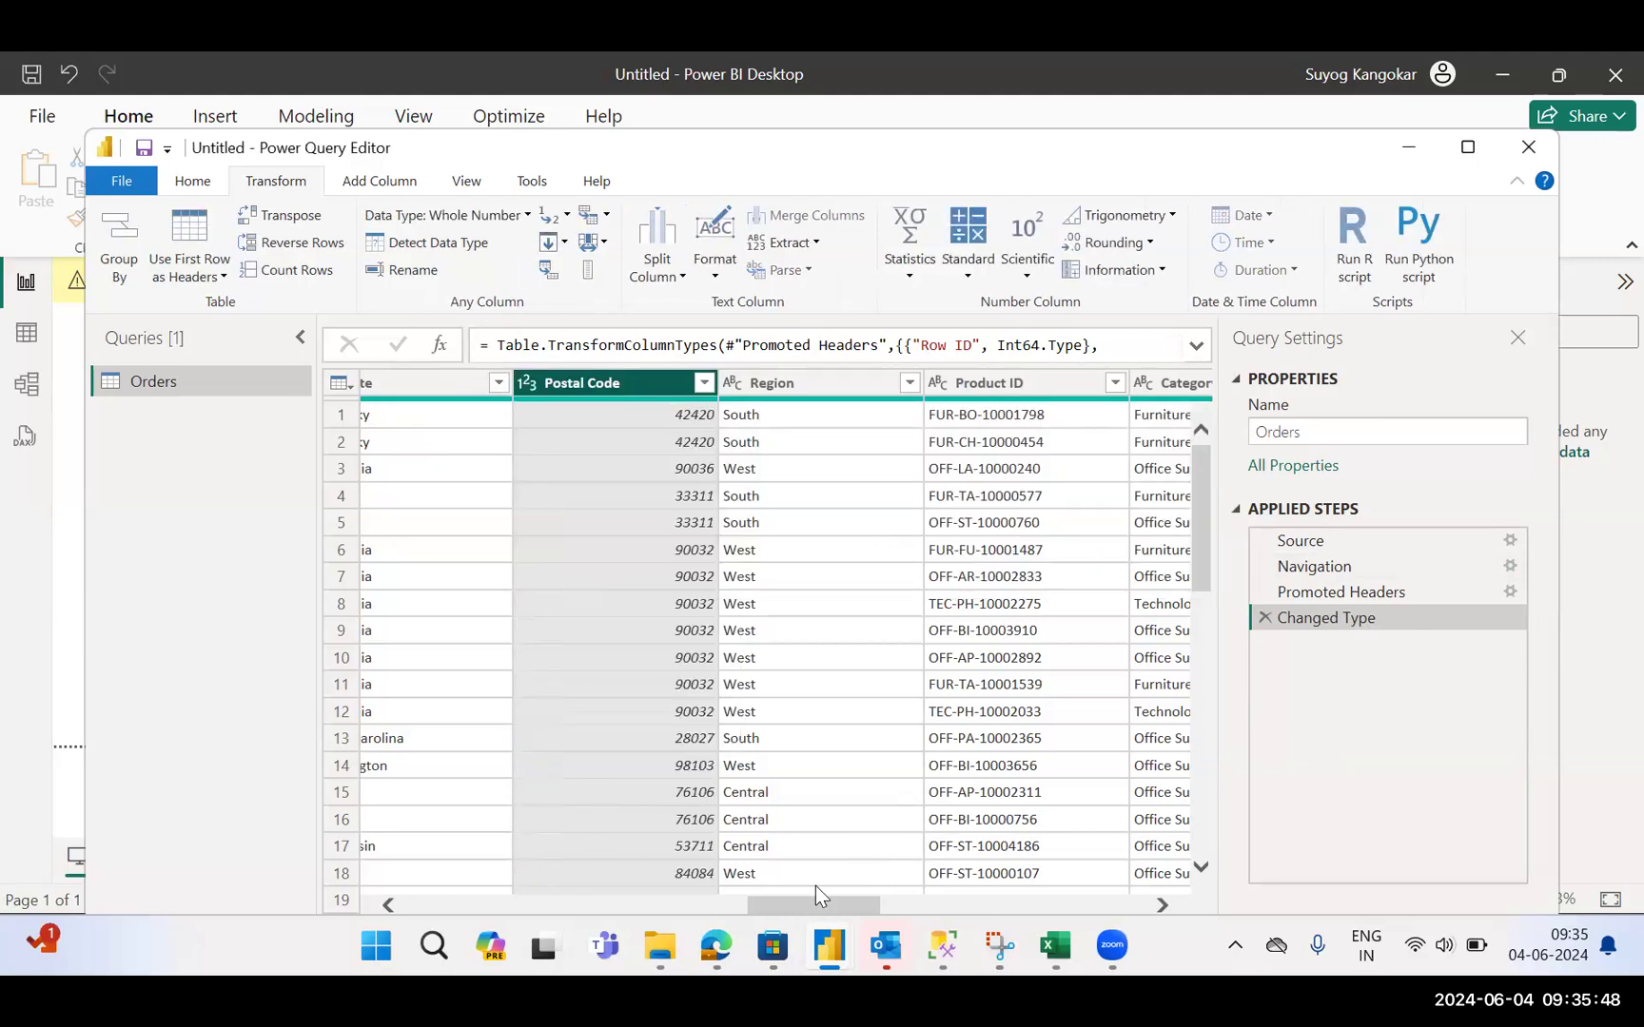
Examine the data types of the Sales, Quantity and Discount columns and return to the first columns of Orders
left_click_drag(807, 907, 1037, 908)
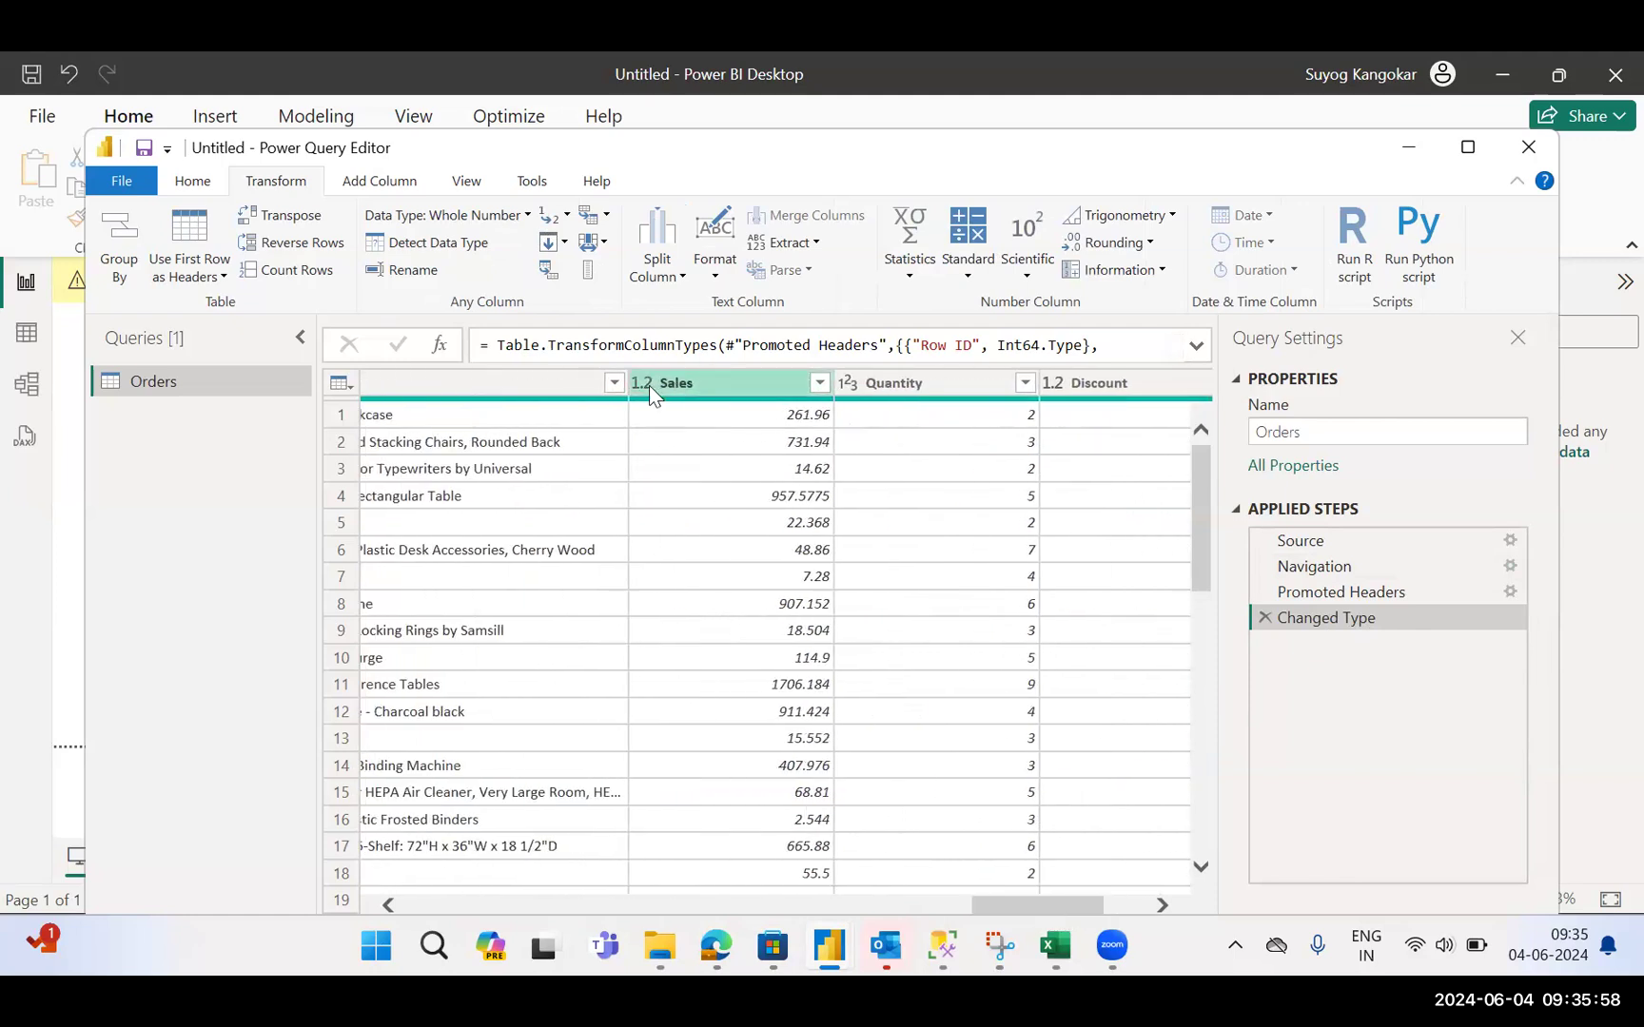
left_click_drag(989, 900, 709, 824)
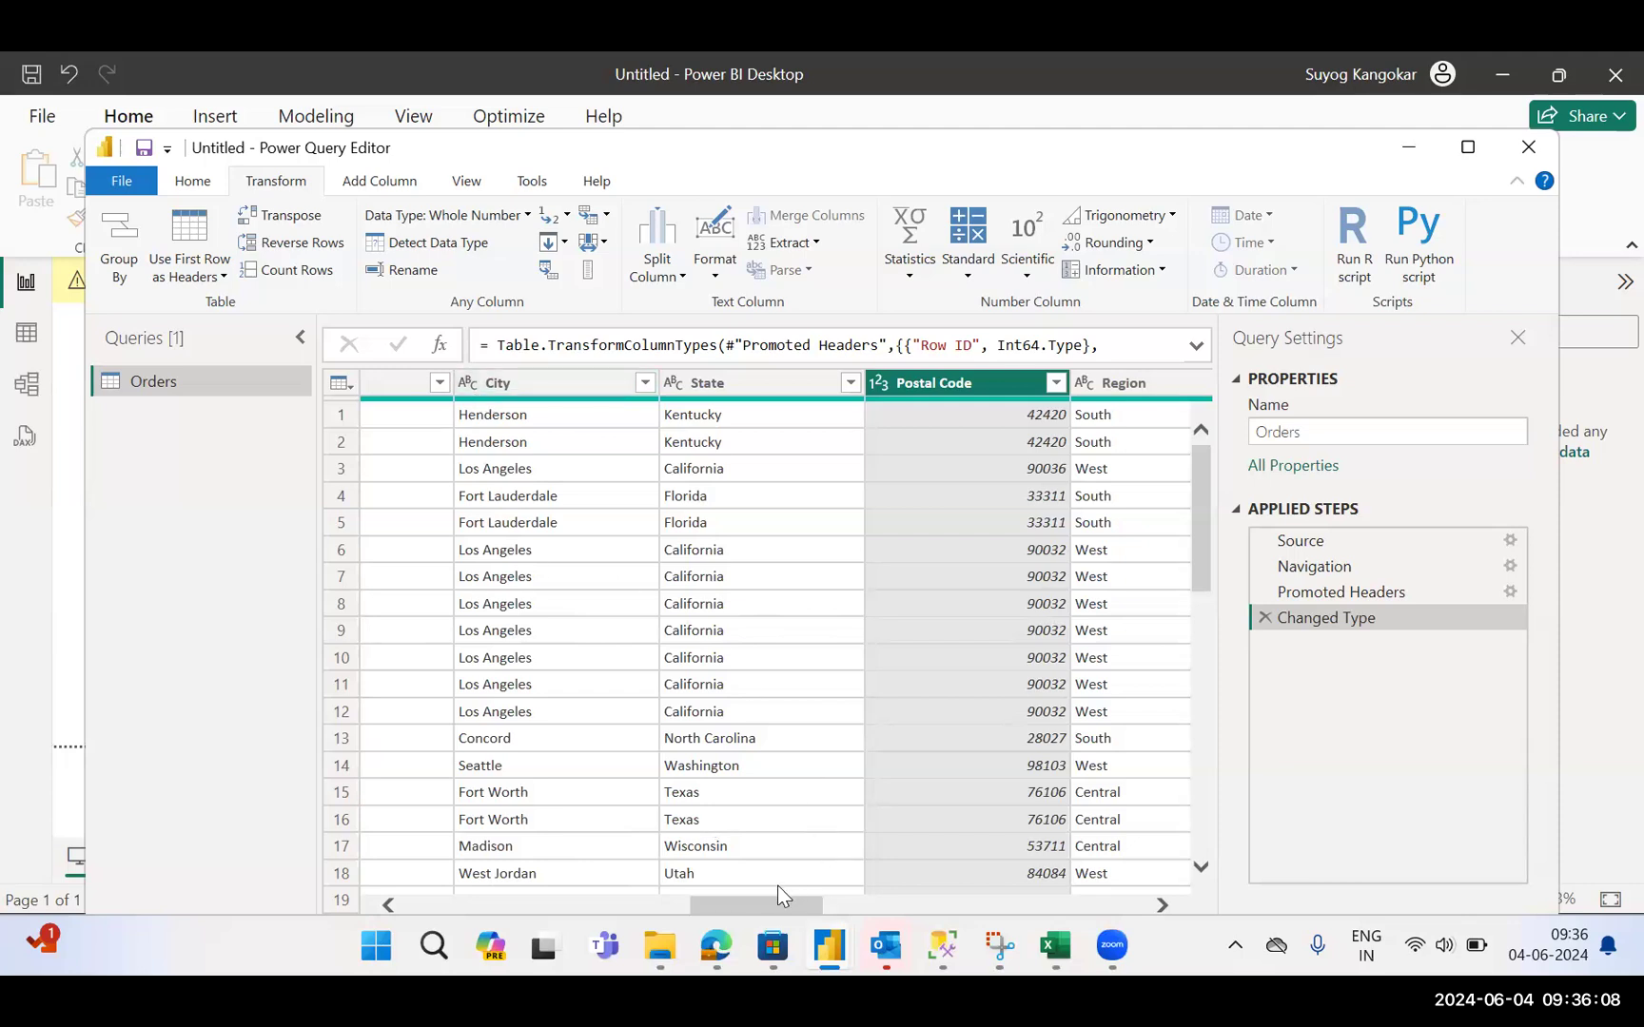
left_click_drag(769, 905, 720, 905)
scroll(612, 862, "left", 5)
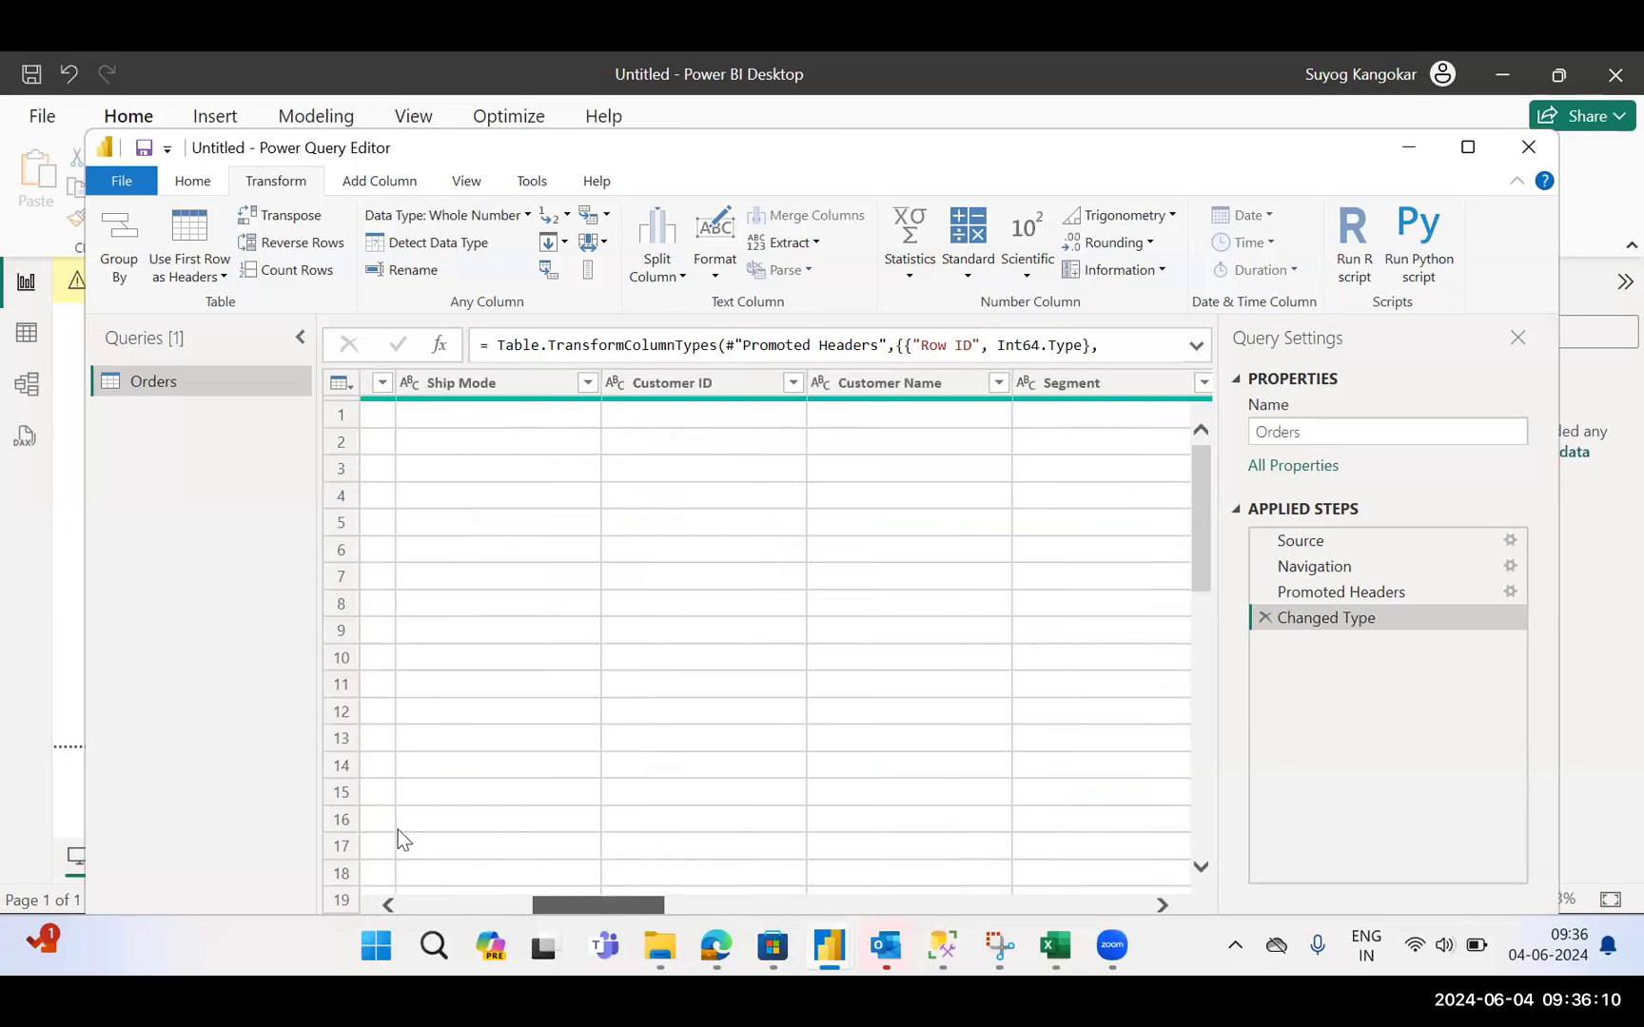
scroll(381, 826, "left", 5)
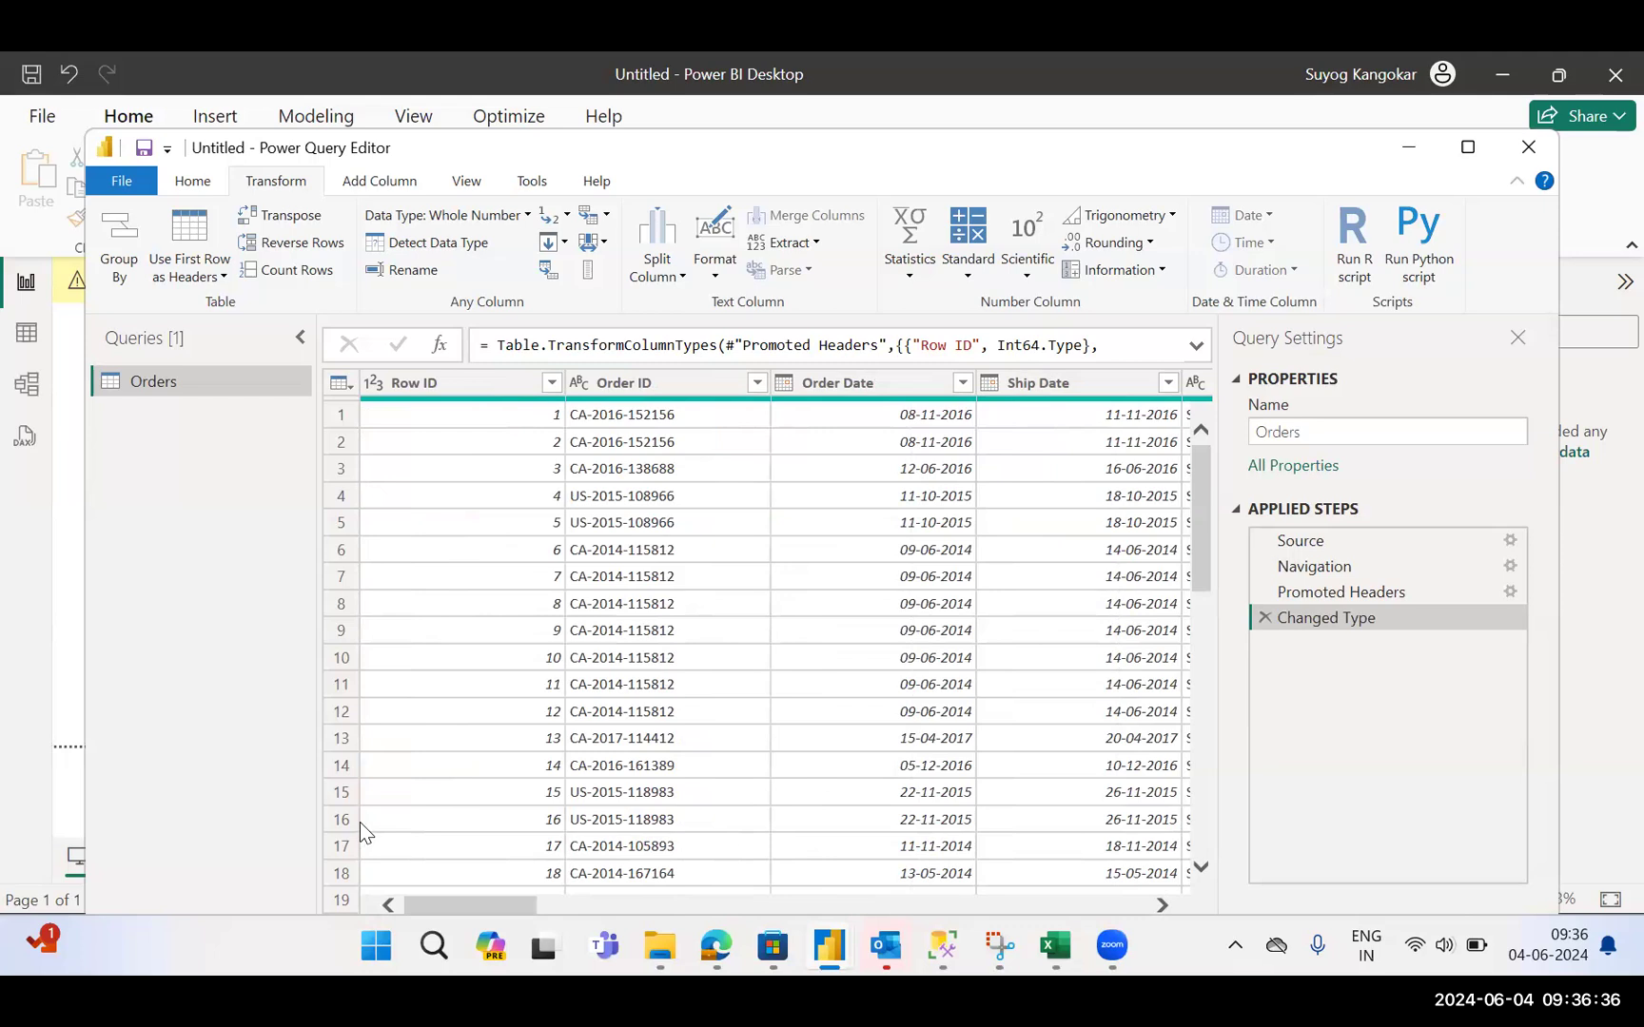
Compare the Add Column and Transform commands and view the data types available for the Order ID column
left_click(419, 180)
left_click(300, 181)
left_click(611, 381)
left_click(584, 386)
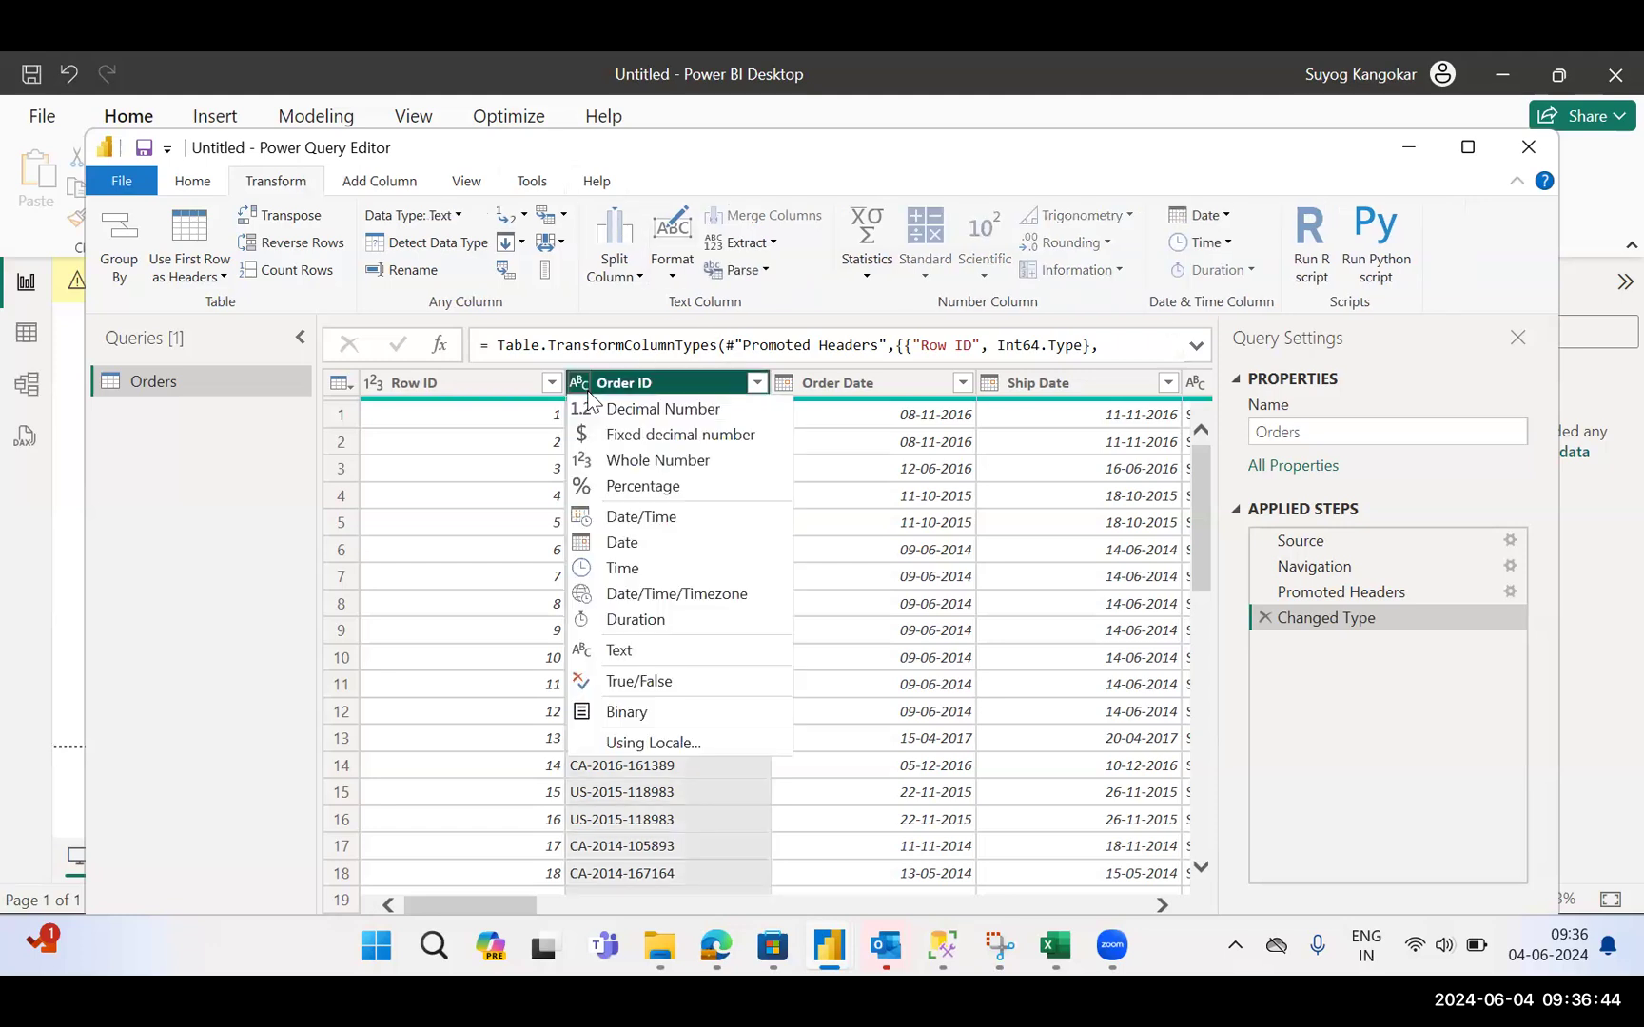
Examine the Year, Month, Quarter, Week and Day date transformations available for the Order Date column
left_click(873, 386)
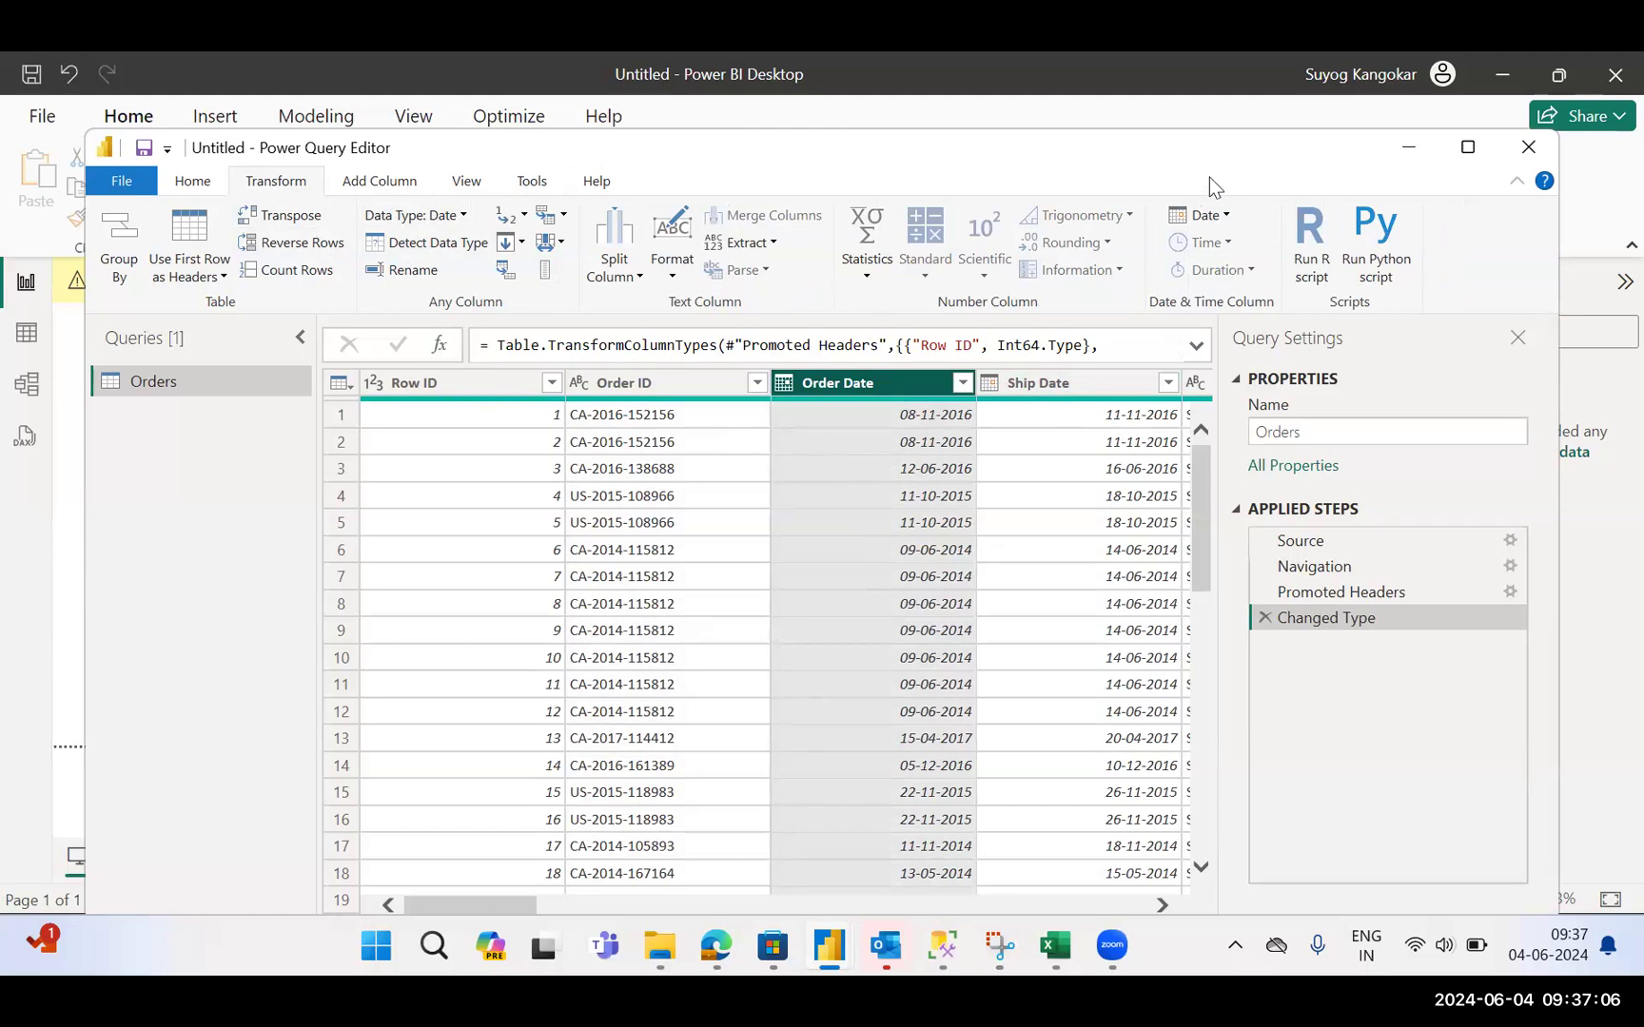
left_click(1228, 211)
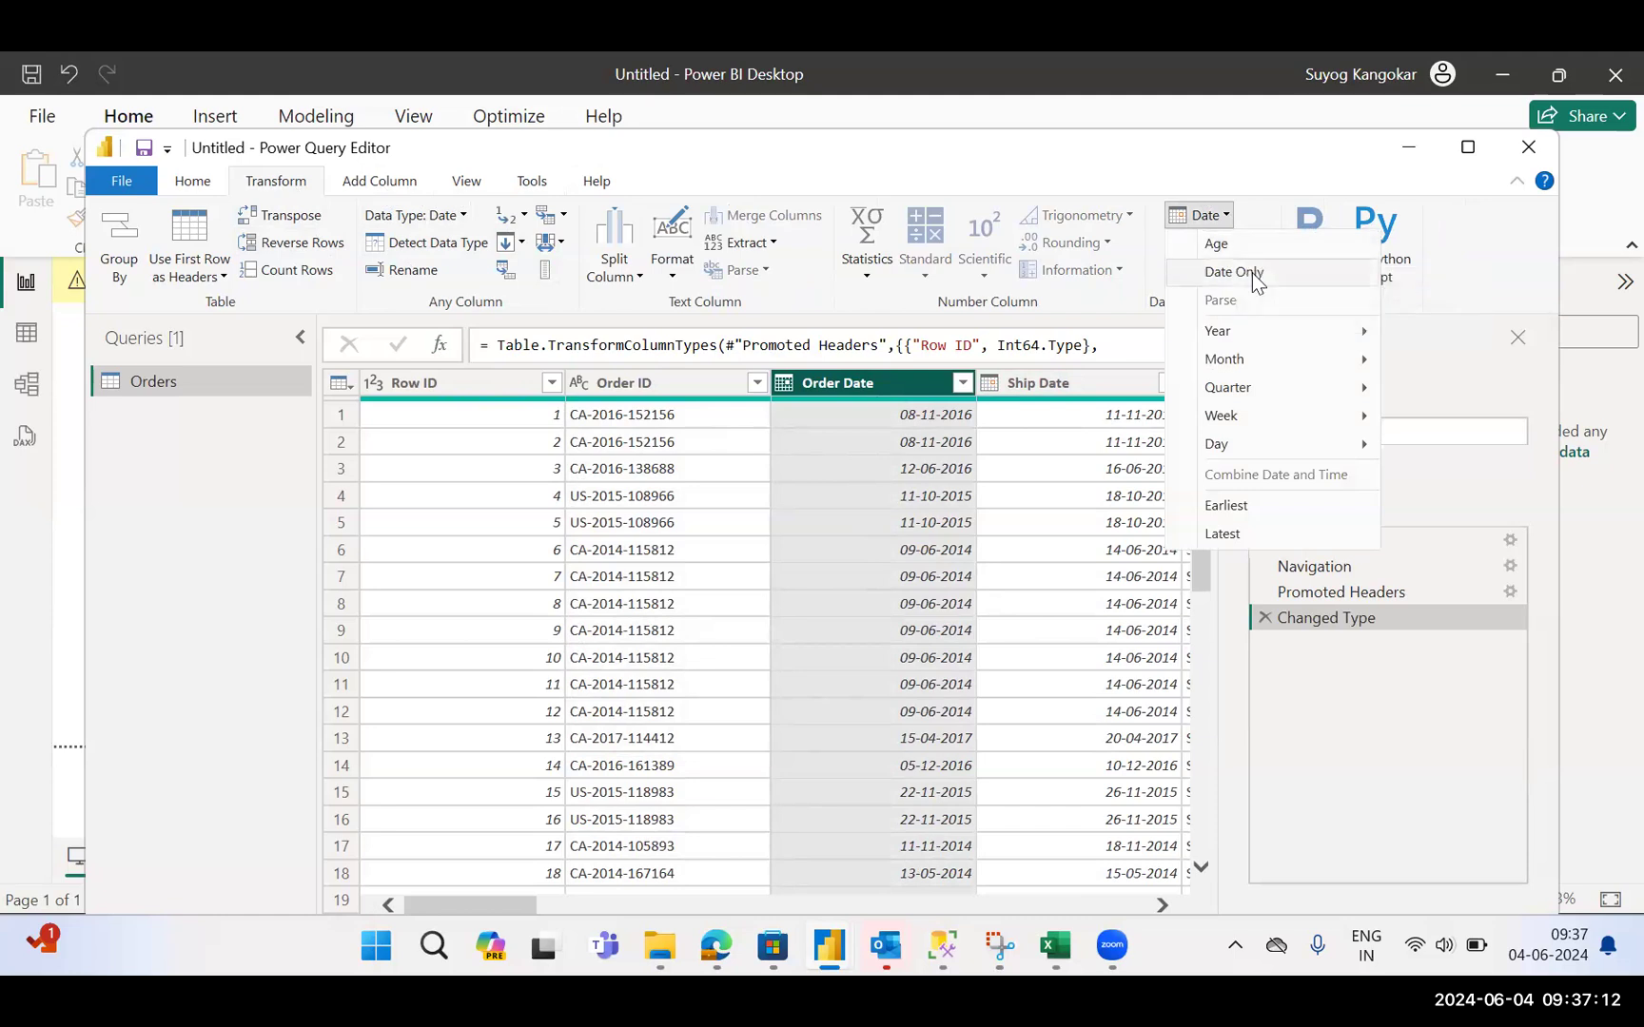
mouse_move(1246, 338)
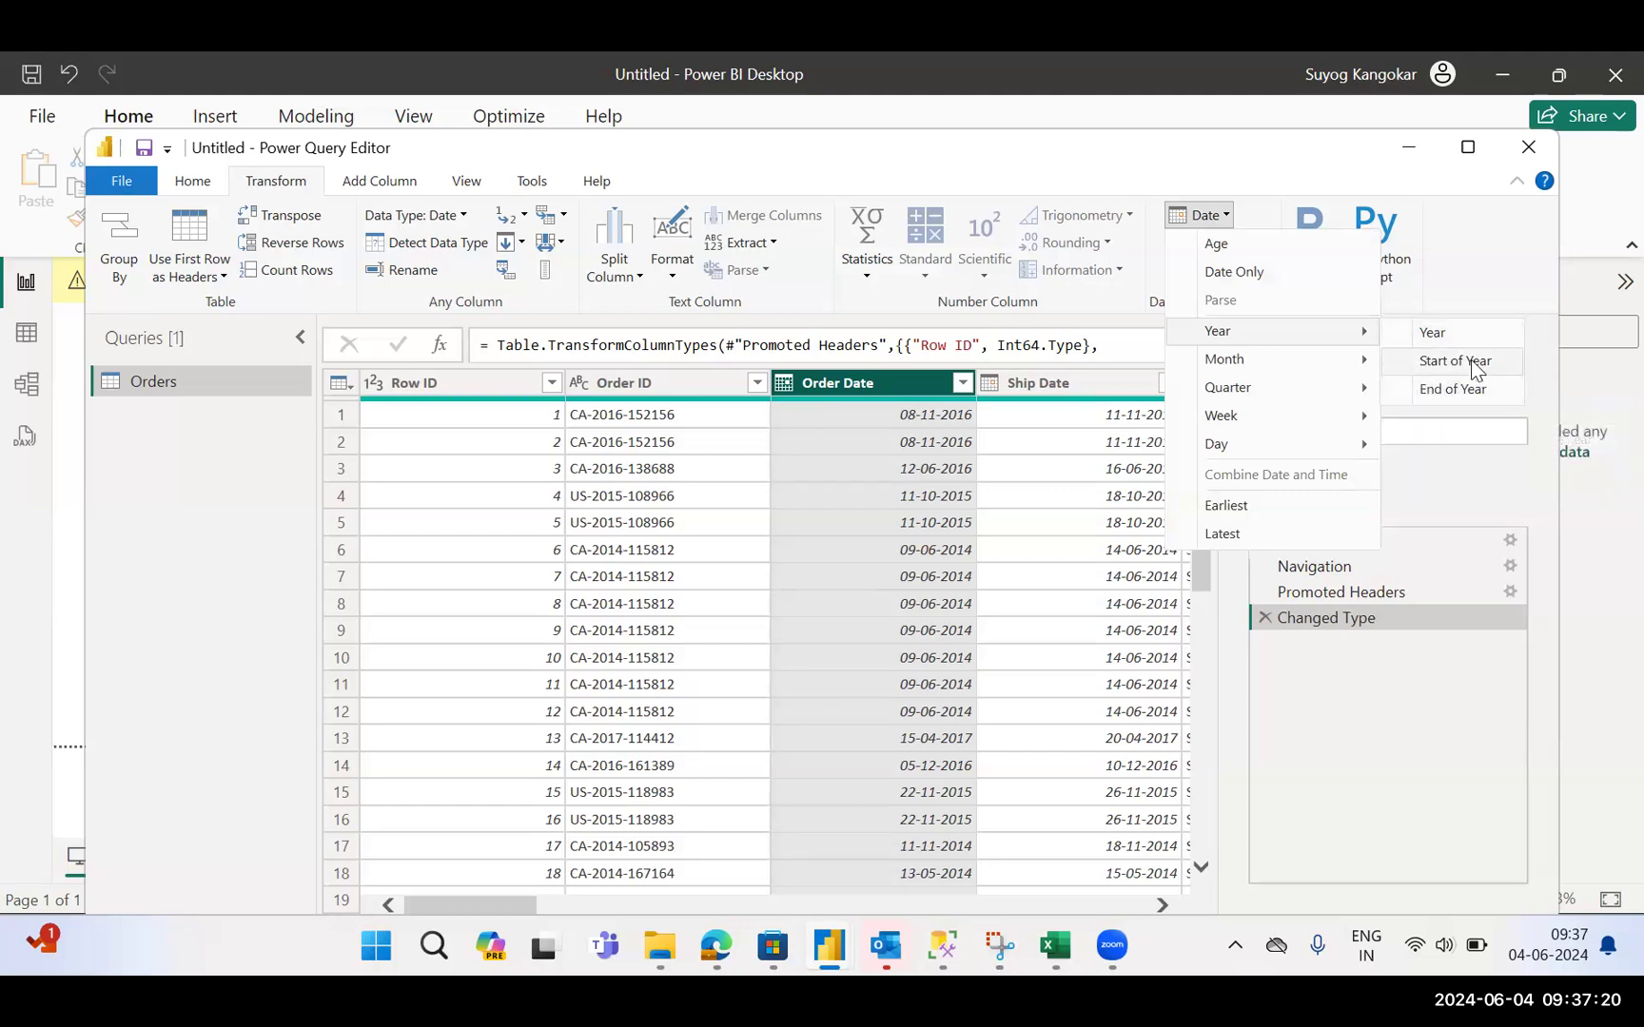
mouse_move(1361, 356)
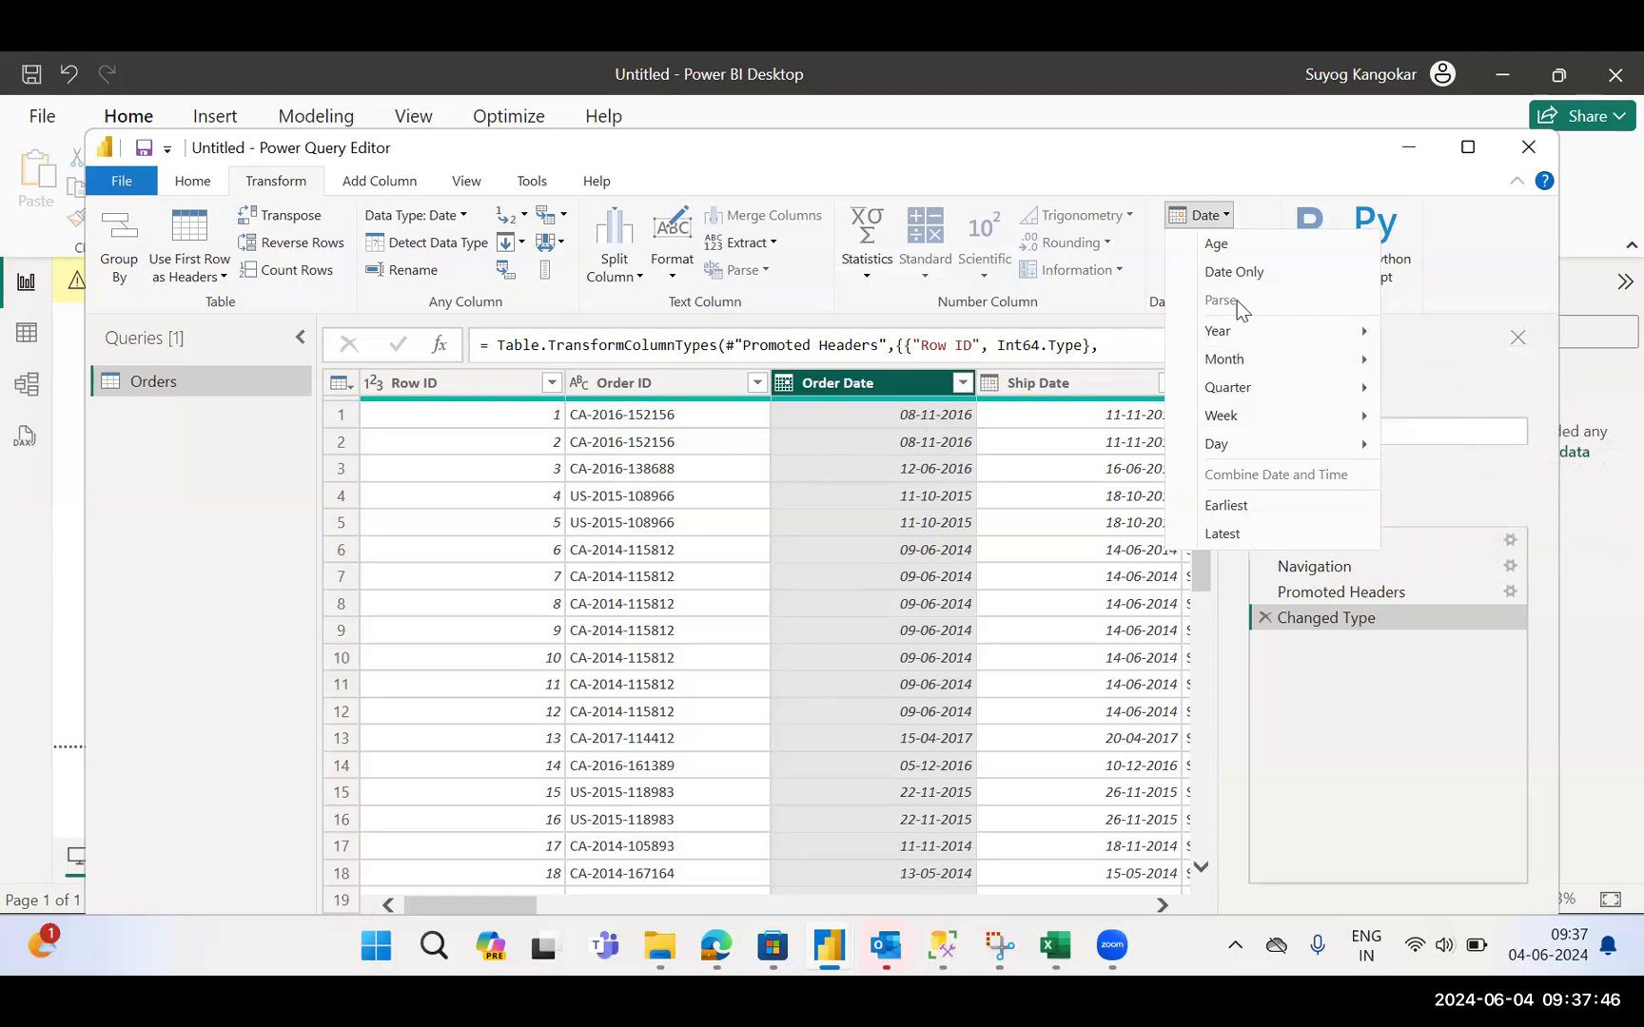
mouse_move(1252, 394)
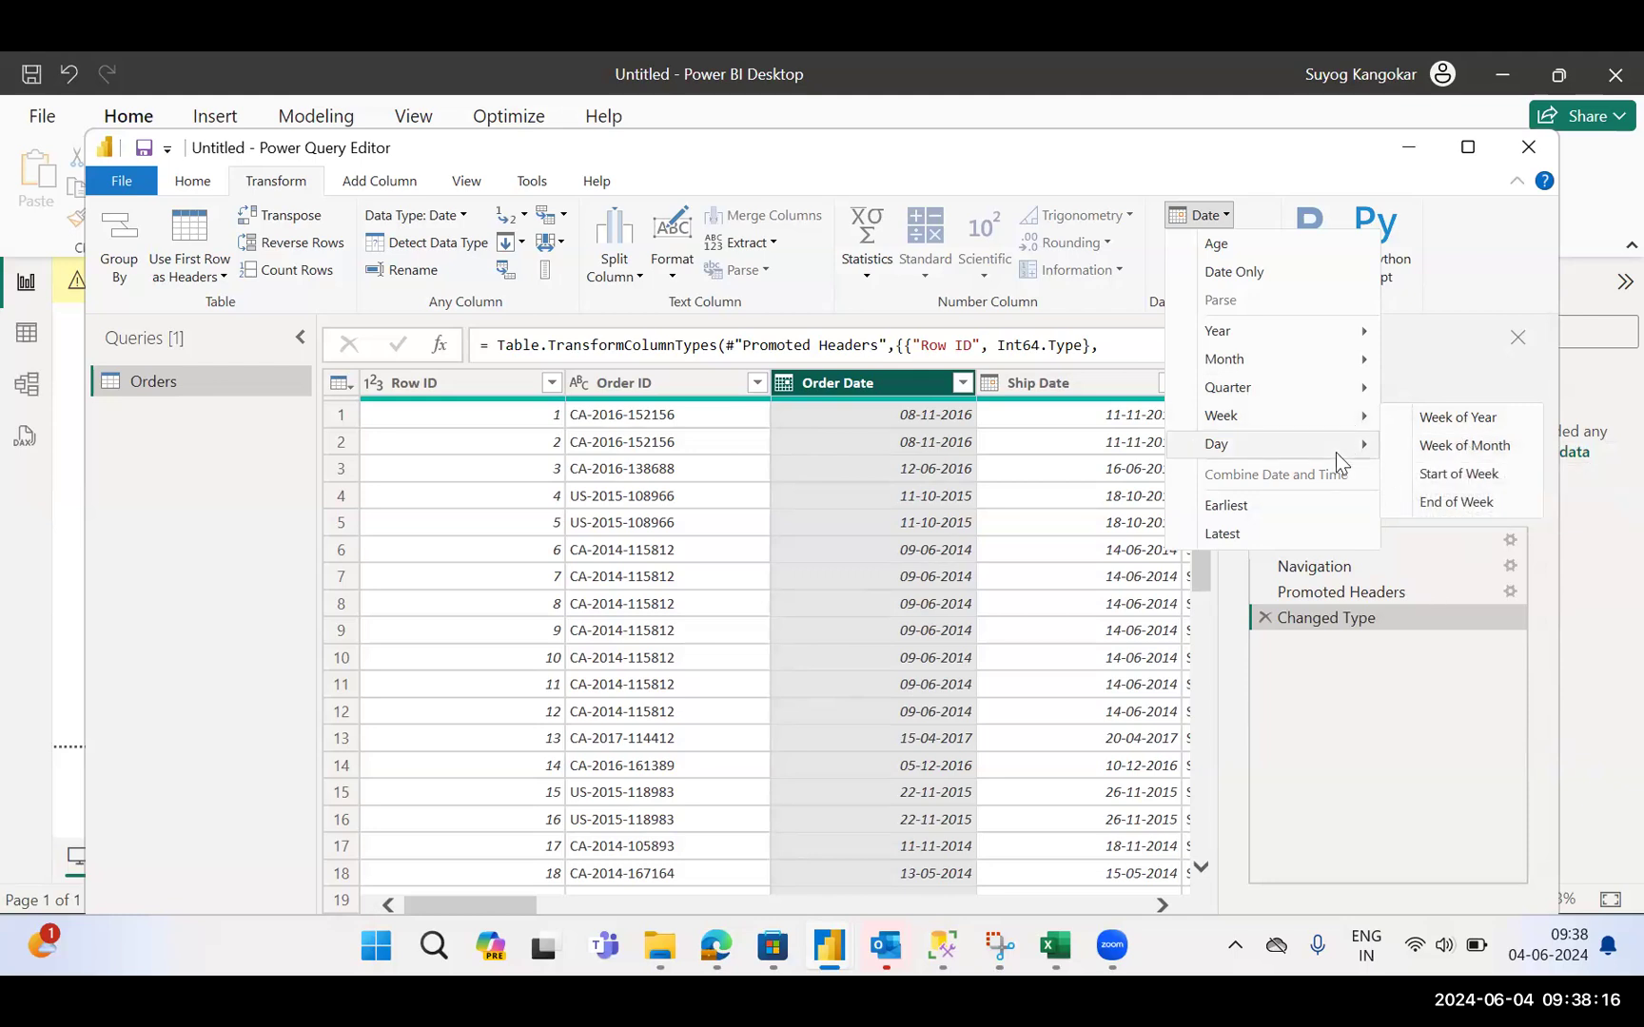
mouse_move(1335, 452)
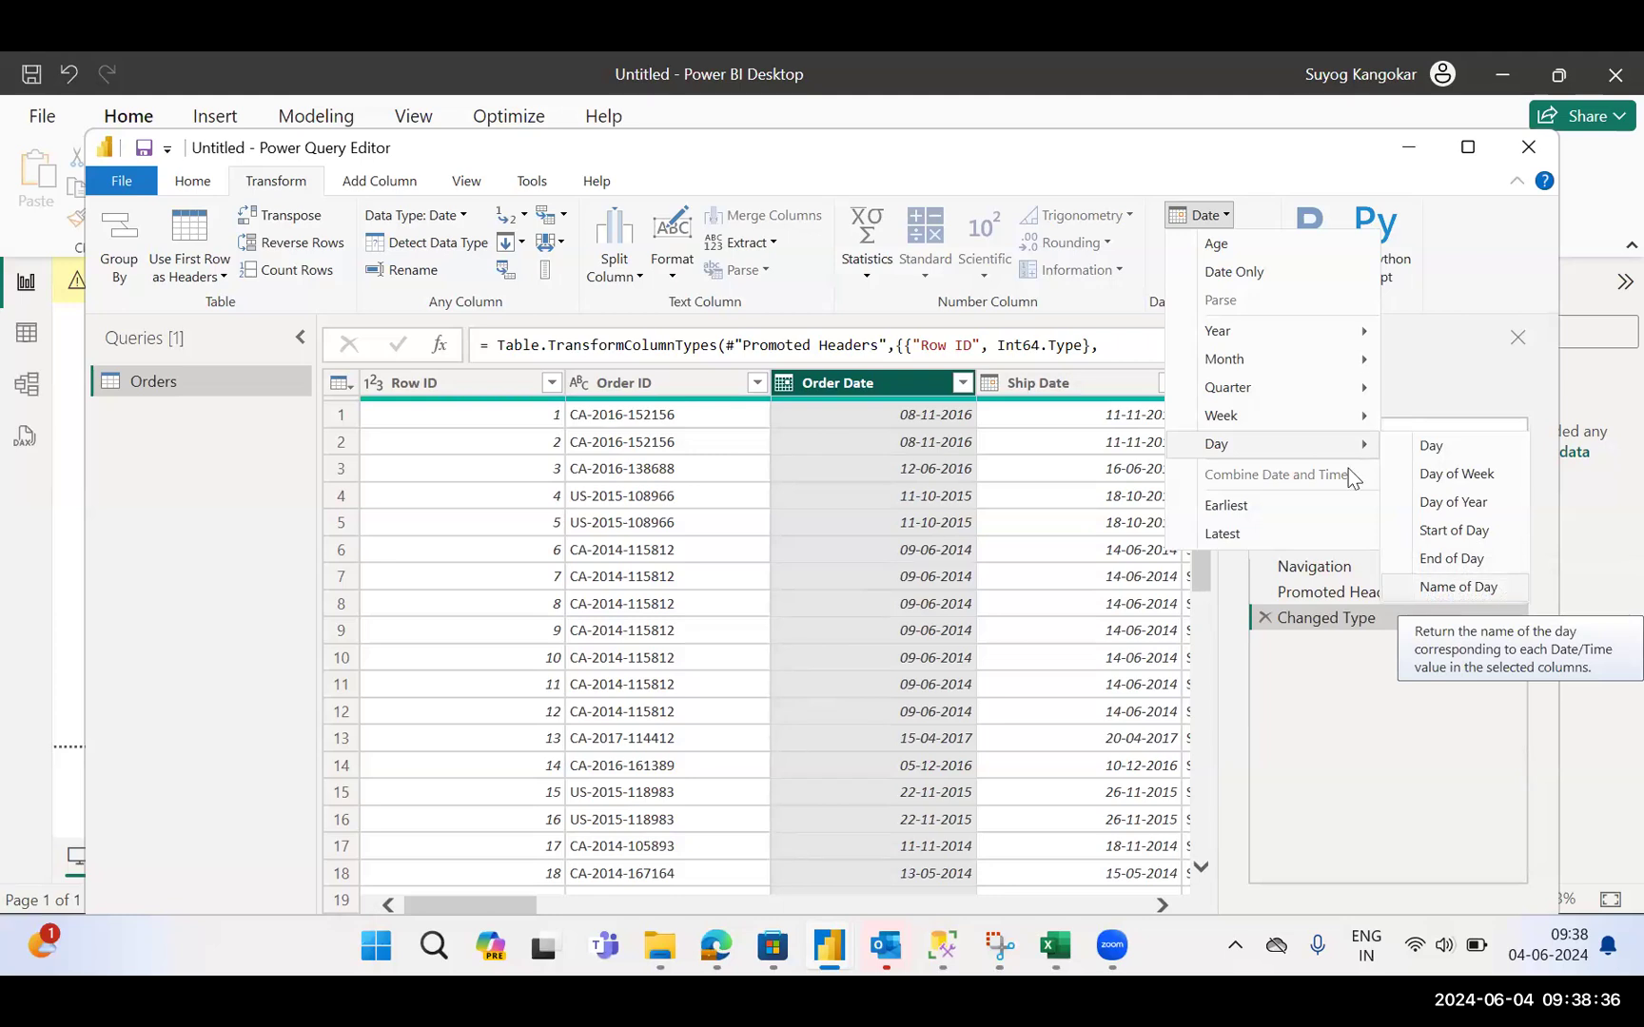
left_click(822, 396)
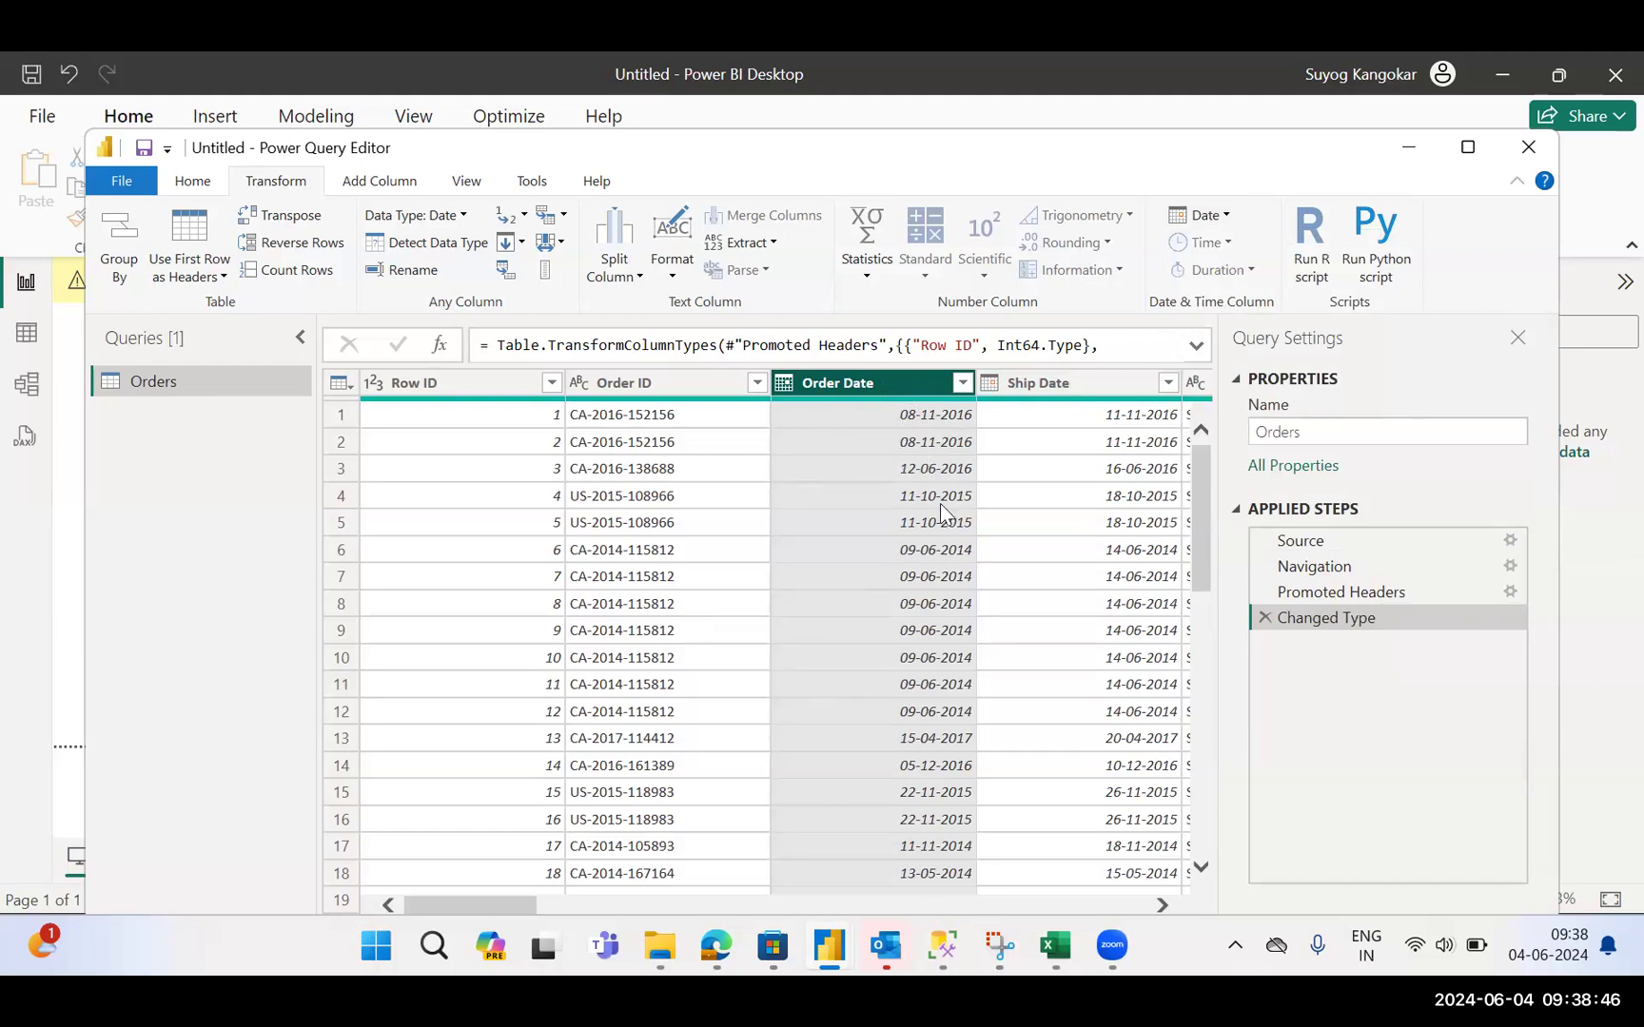
Transform the Order Date column into its year and view the column's filter values
left_click(1227, 218)
mouse_move(1259, 328)
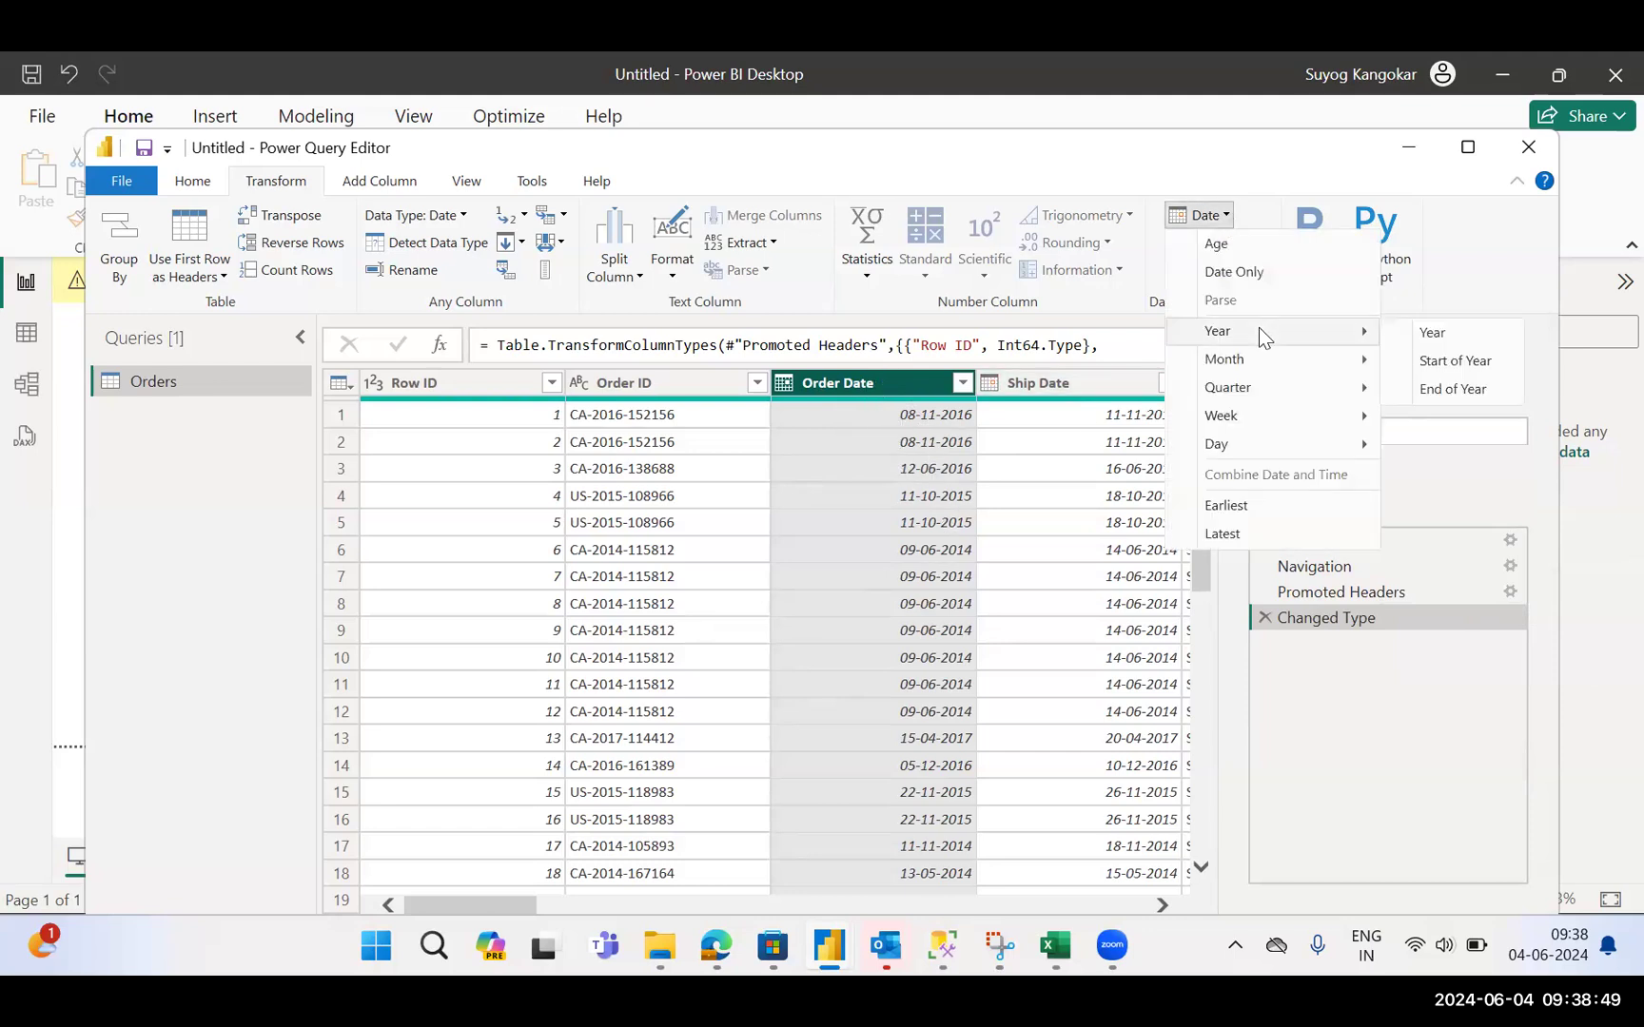
left_click(1413, 335)
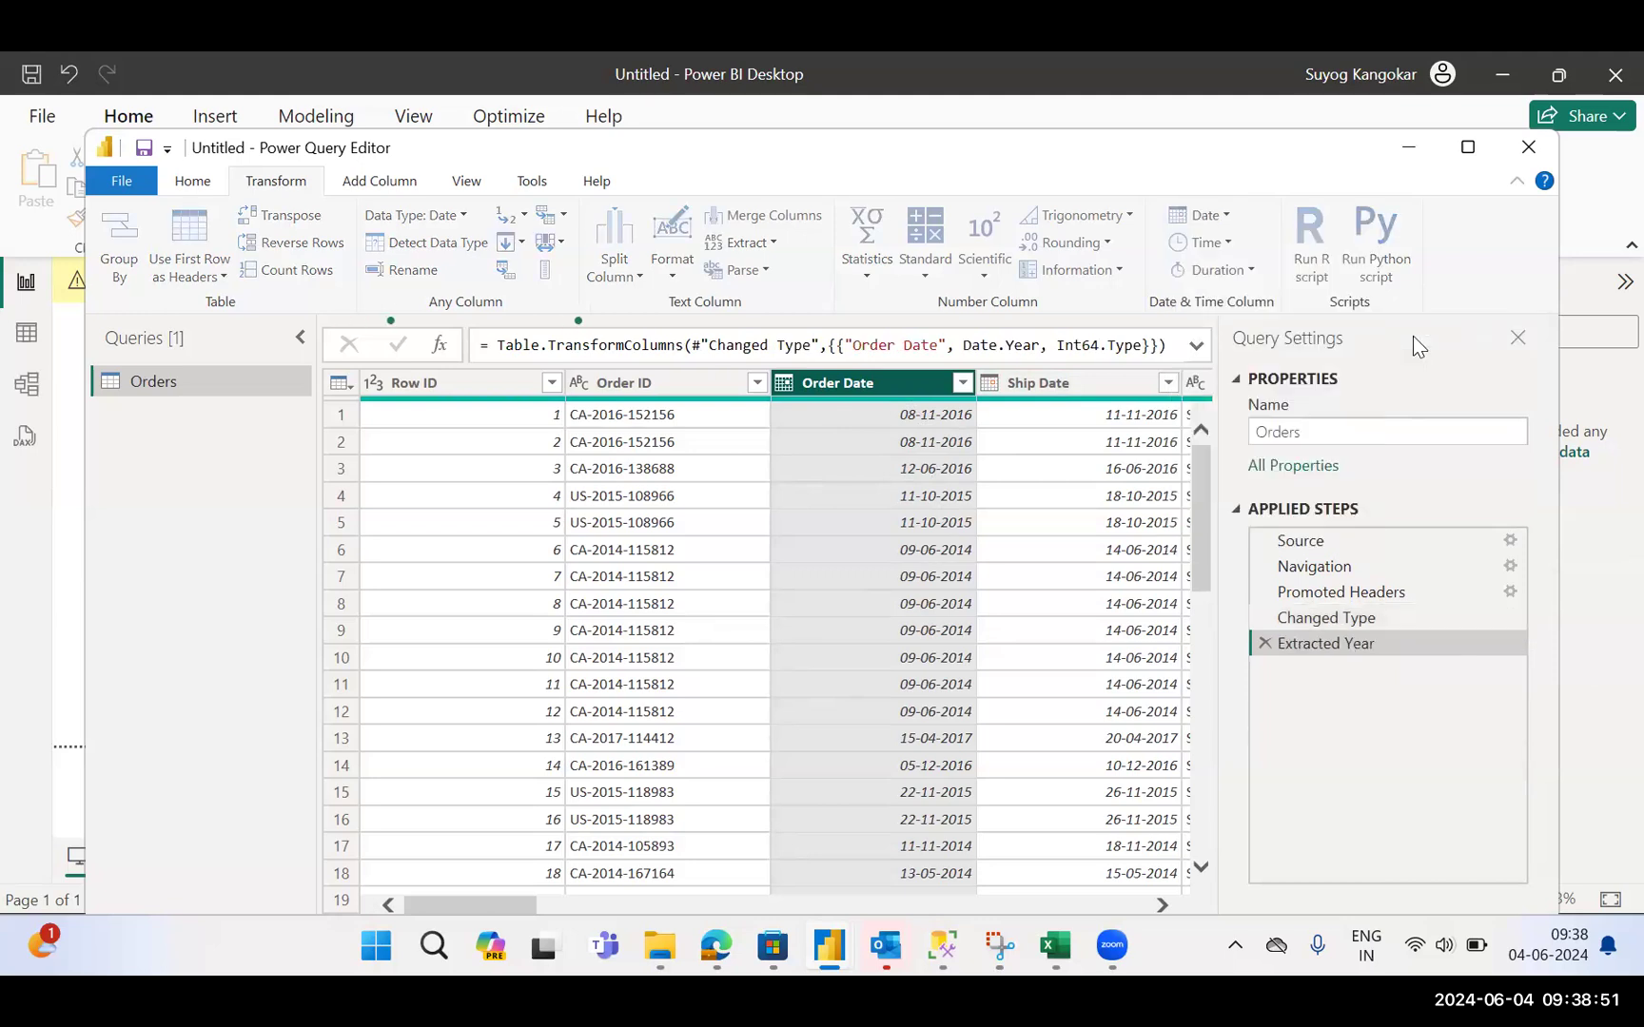
left_click(963, 383)
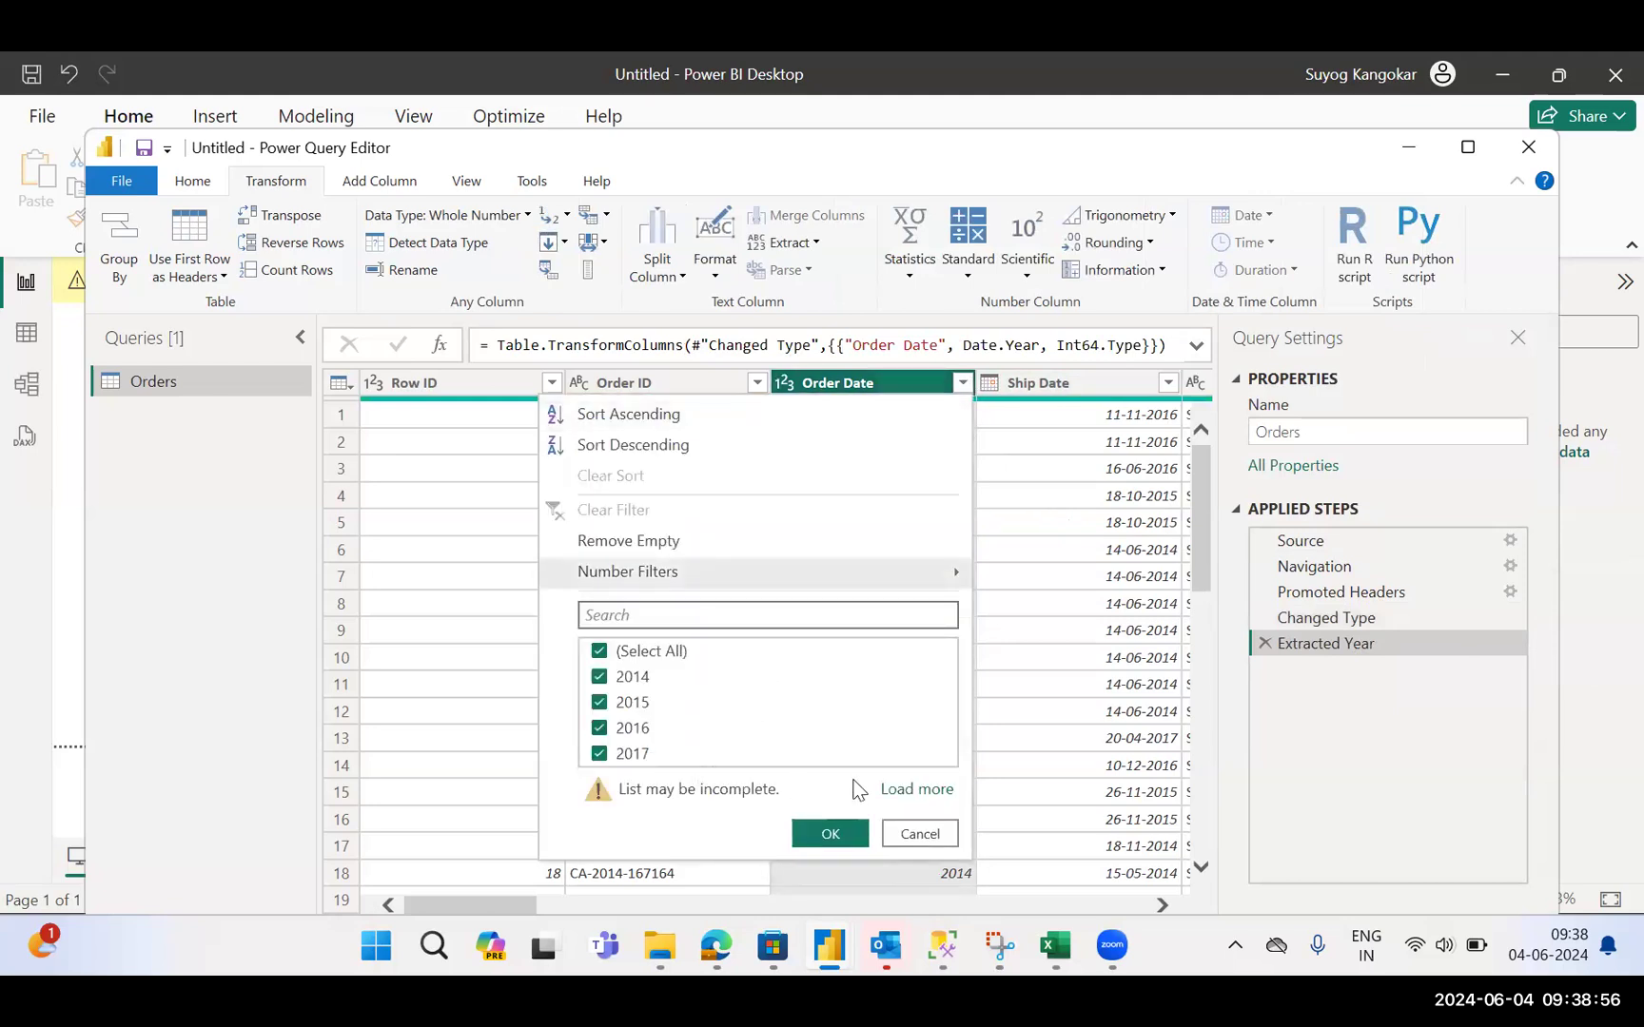
Load the complete list of Order Date filter values, close it unchanged and remove the Extracted Year step
left_click(916, 790)
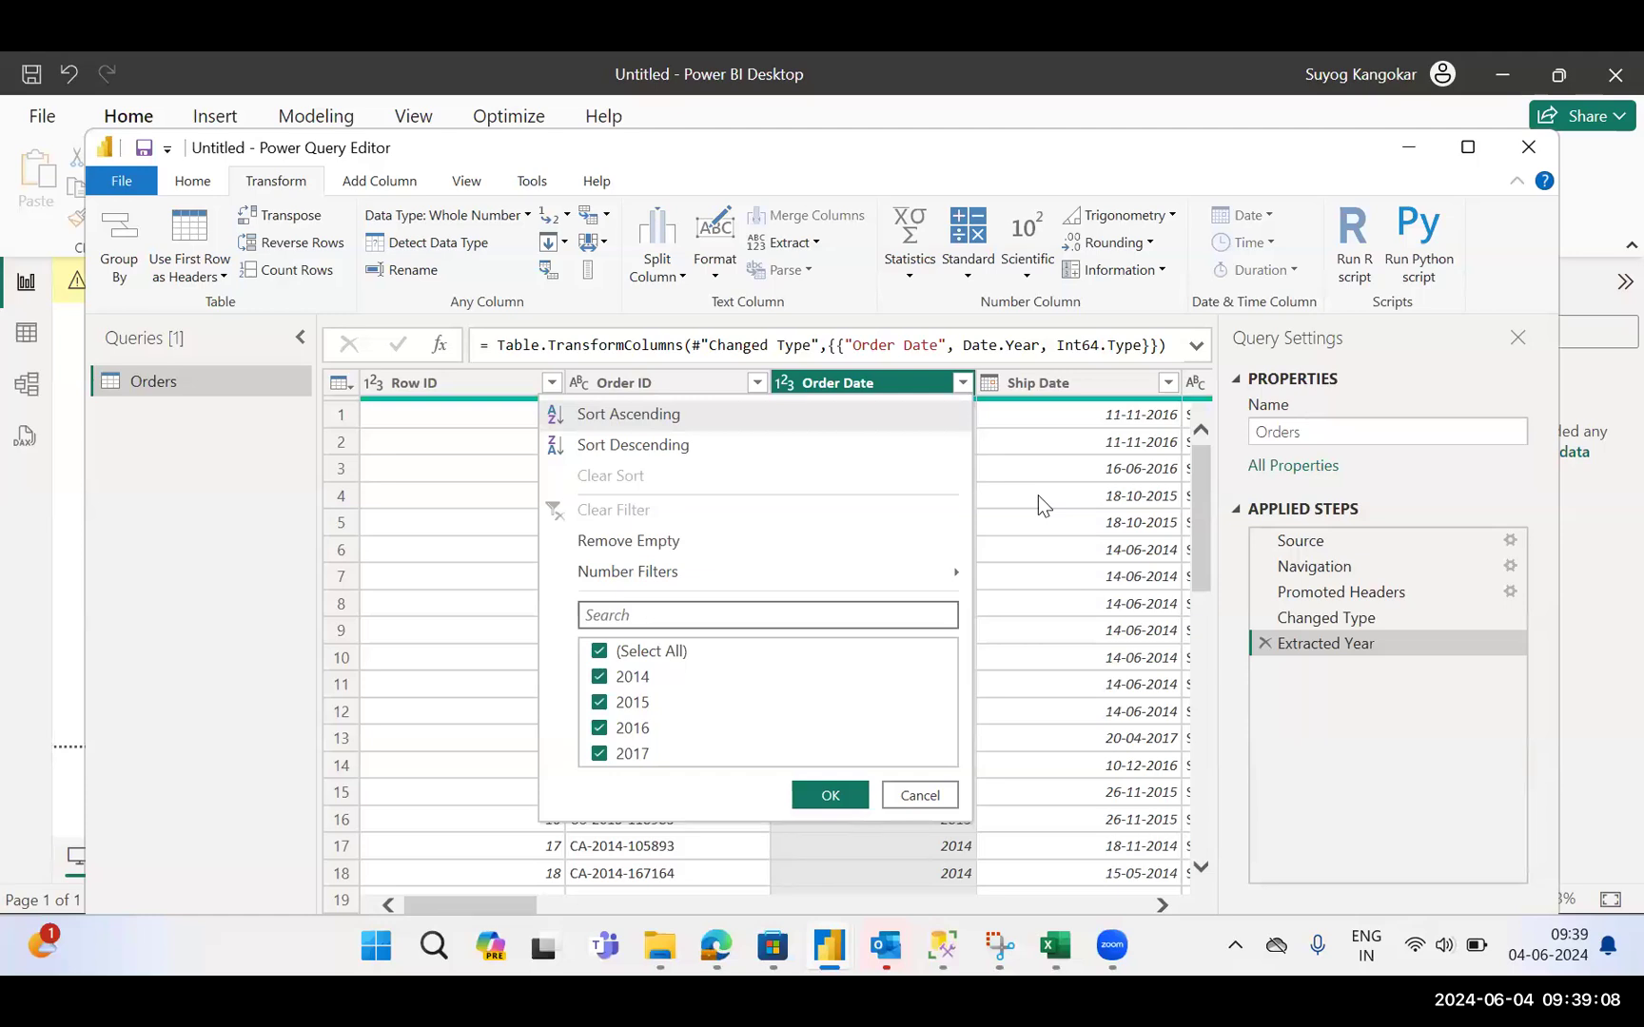
left_click(909, 795)
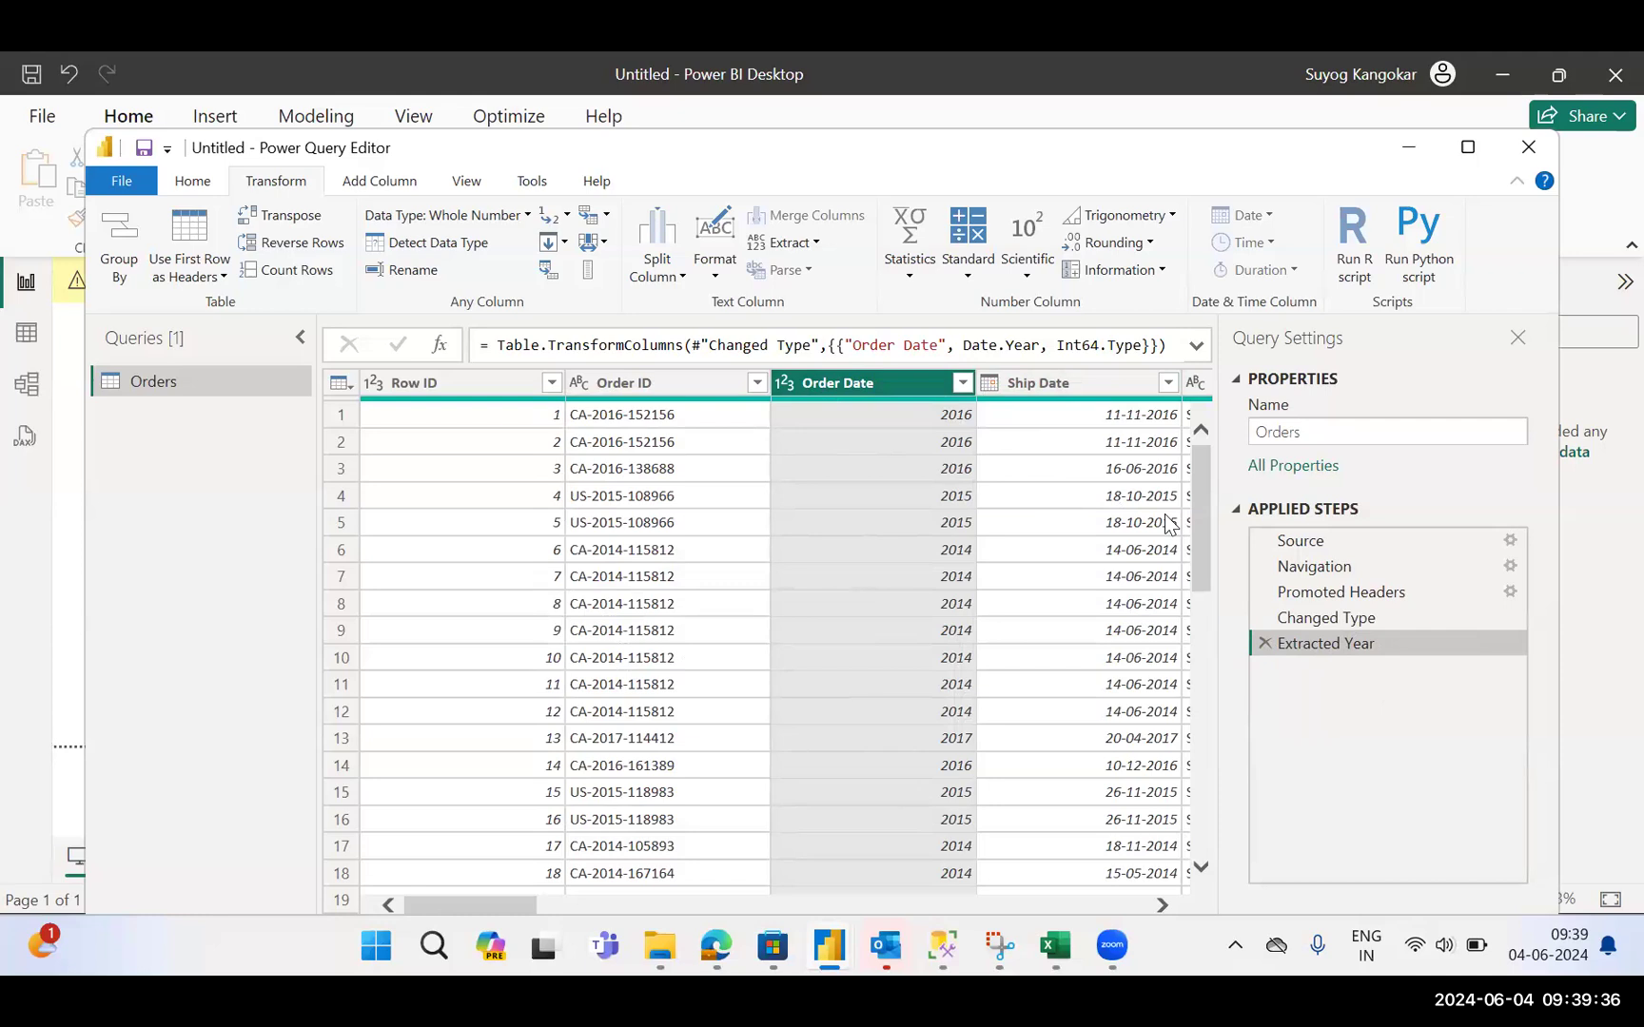
left_click(1264, 644)
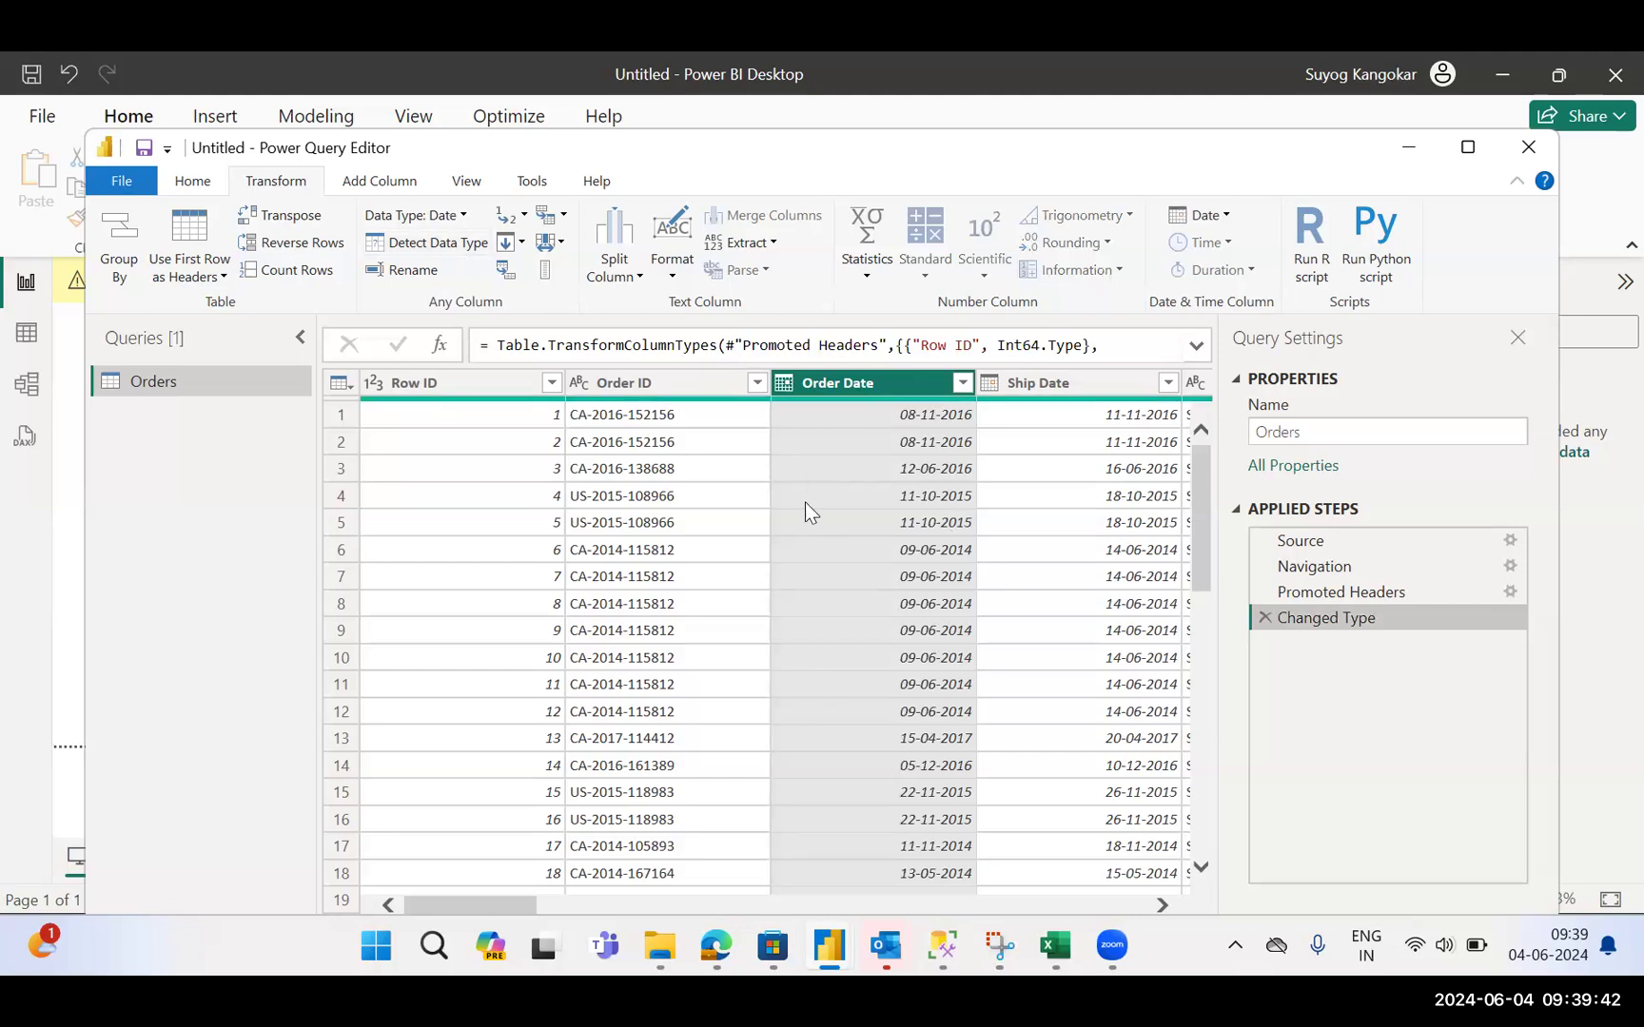
Add a new column to Orders containing the year of the Order Date column
left_click(380, 181)
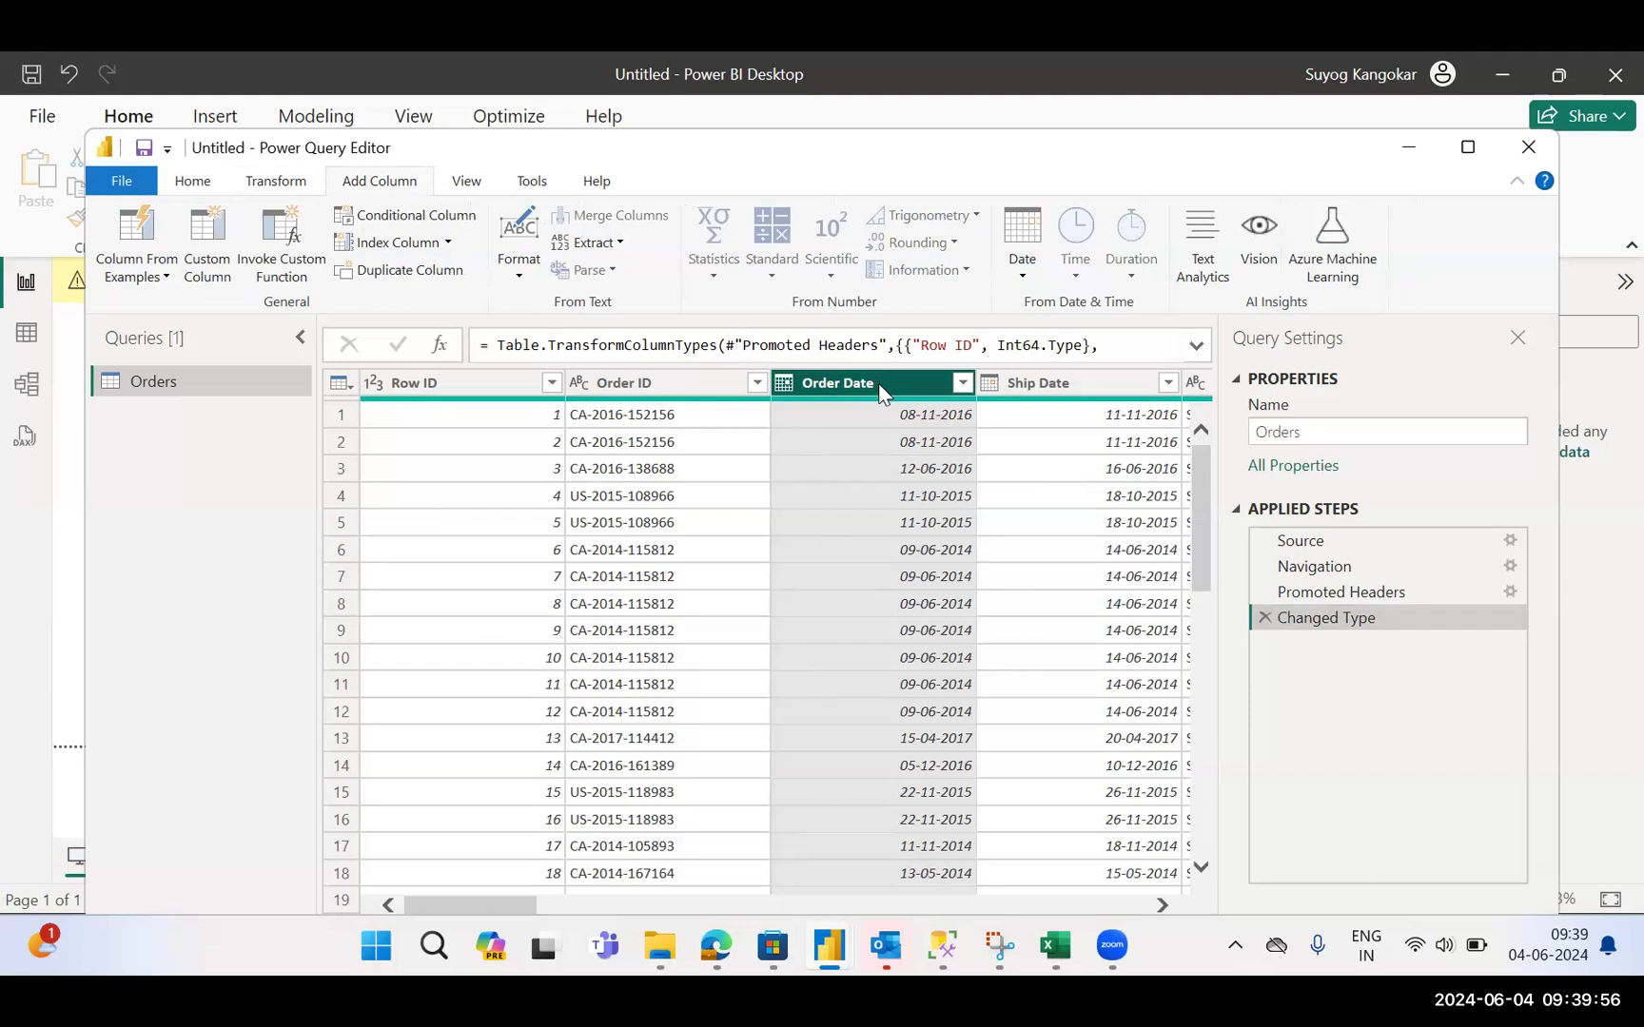
left_click(1023, 272)
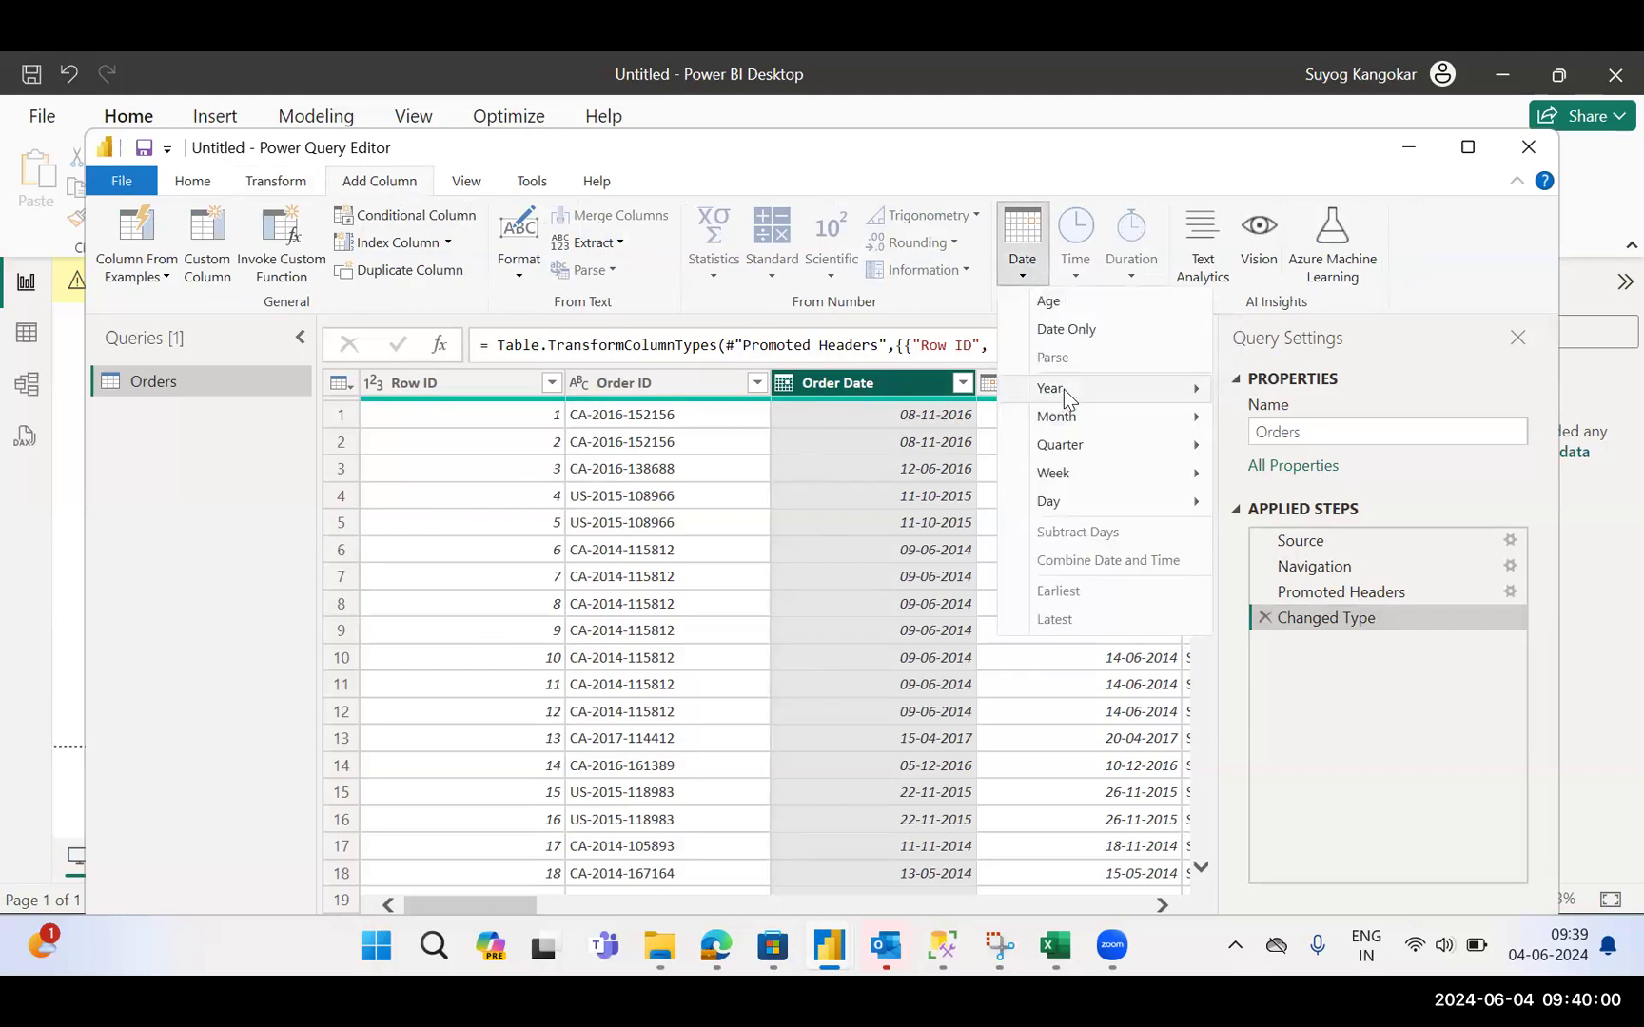
mouse_move(1064, 389)
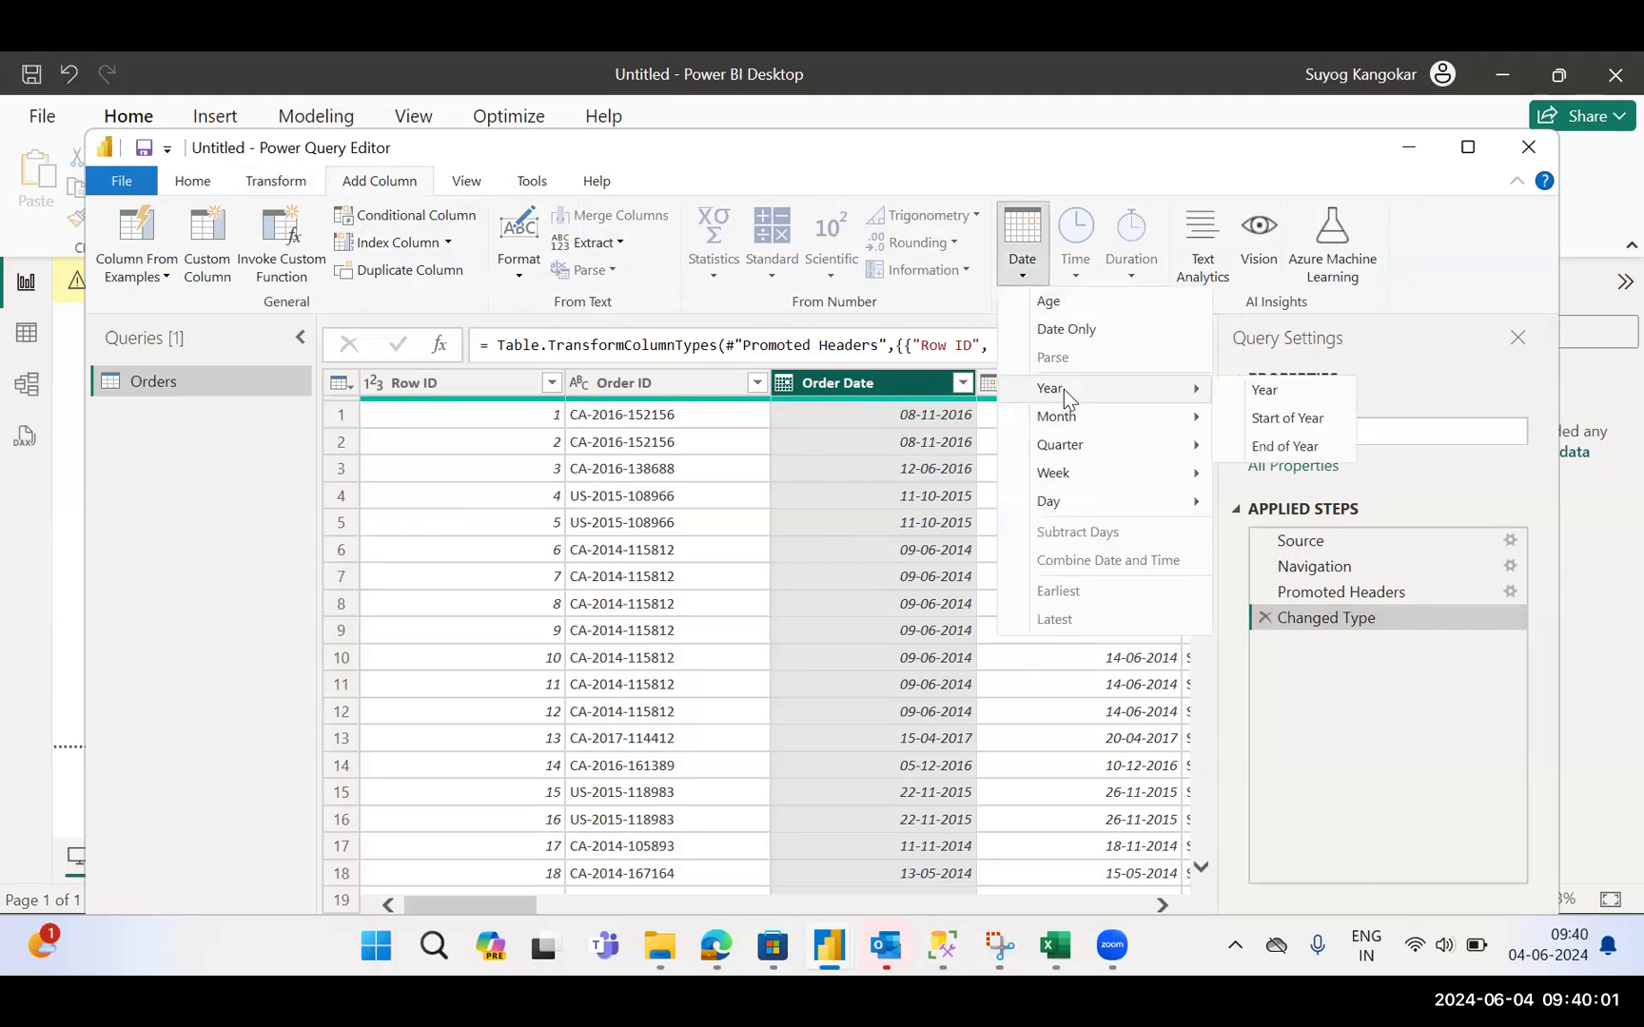
left_click(1274, 390)
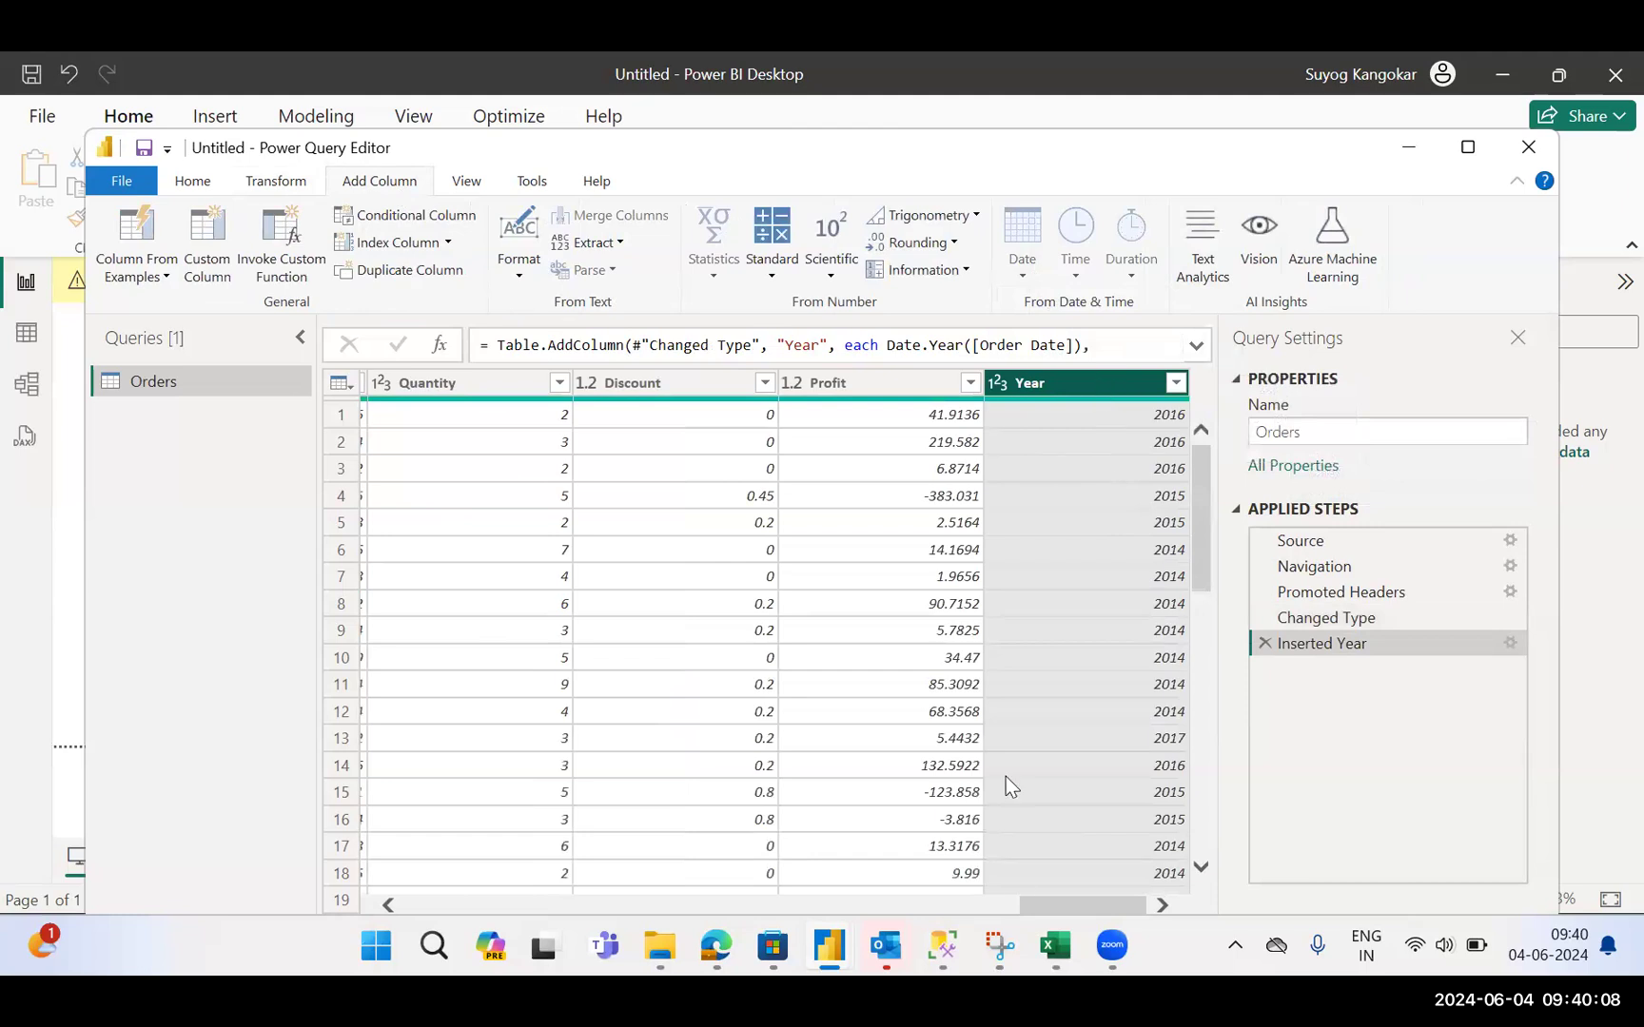
Move the new Year column directly after the Order Date column
left_click_drag(1052, 908, 1115, 828)
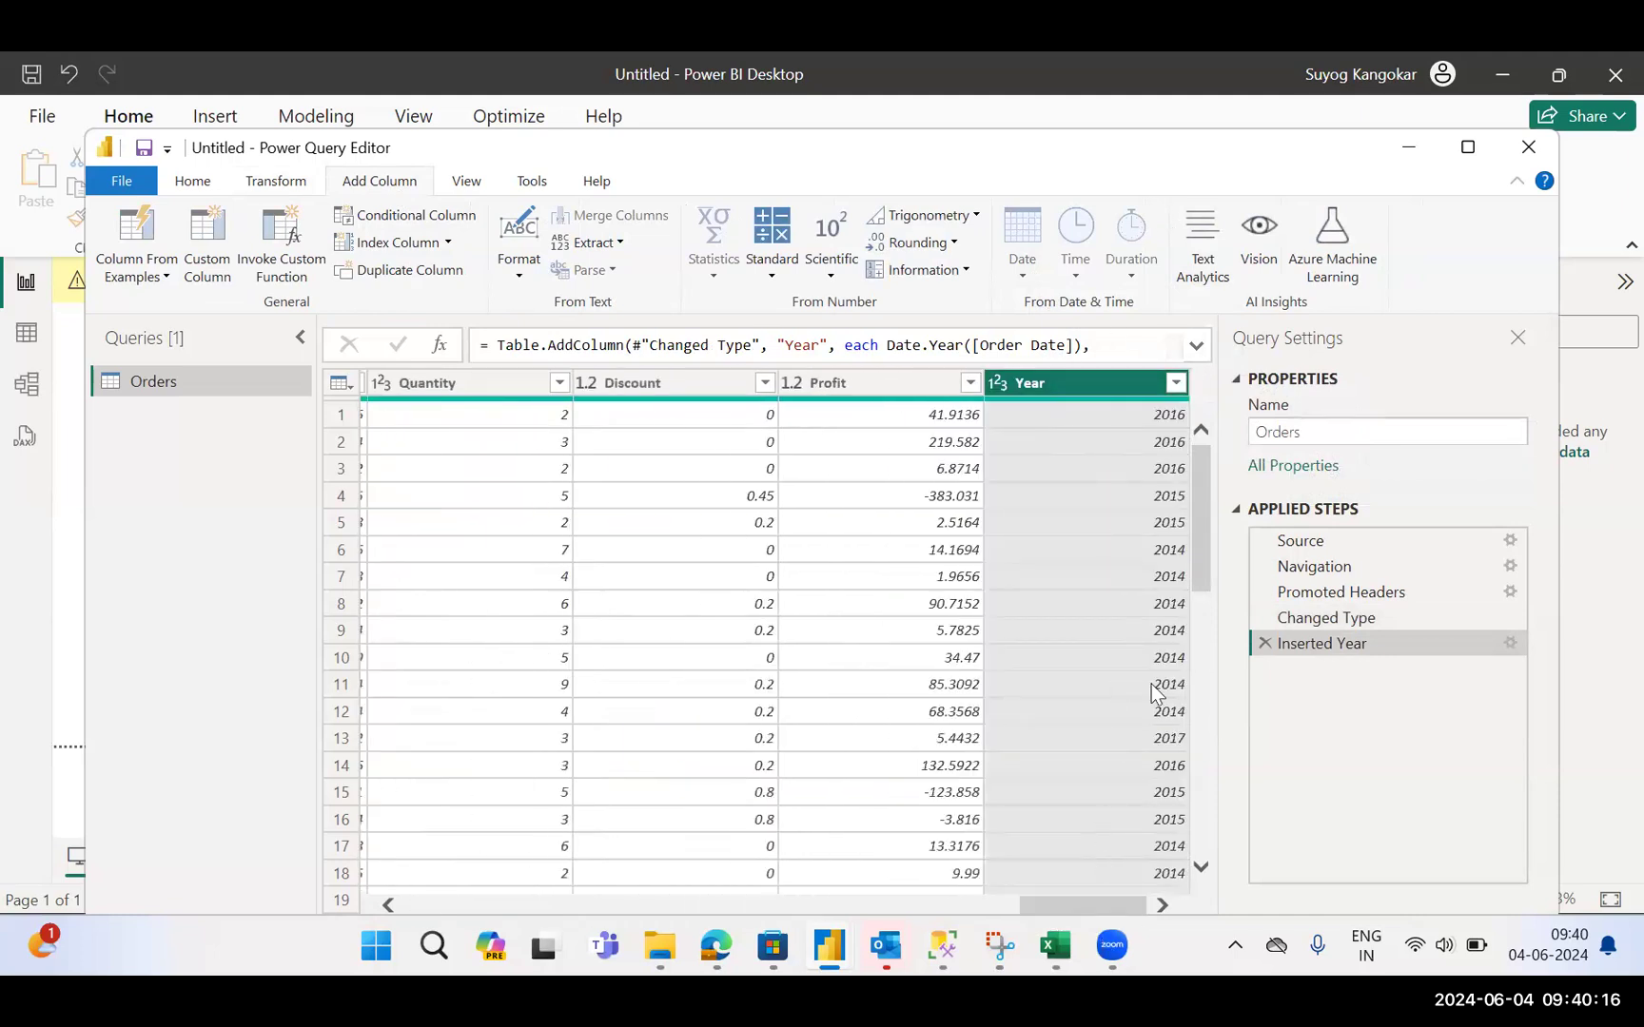
left_click_drag(1085, 378, 323, 367)
mouse_move(1066, 495)
left_mouse_down()
mouse_move(679, 524)
mouse_move(333, 494)
mouse_move(1092, 482)
mouse_move(1051, 483)
mouse_move(1092, 468)
left_mouse_up()
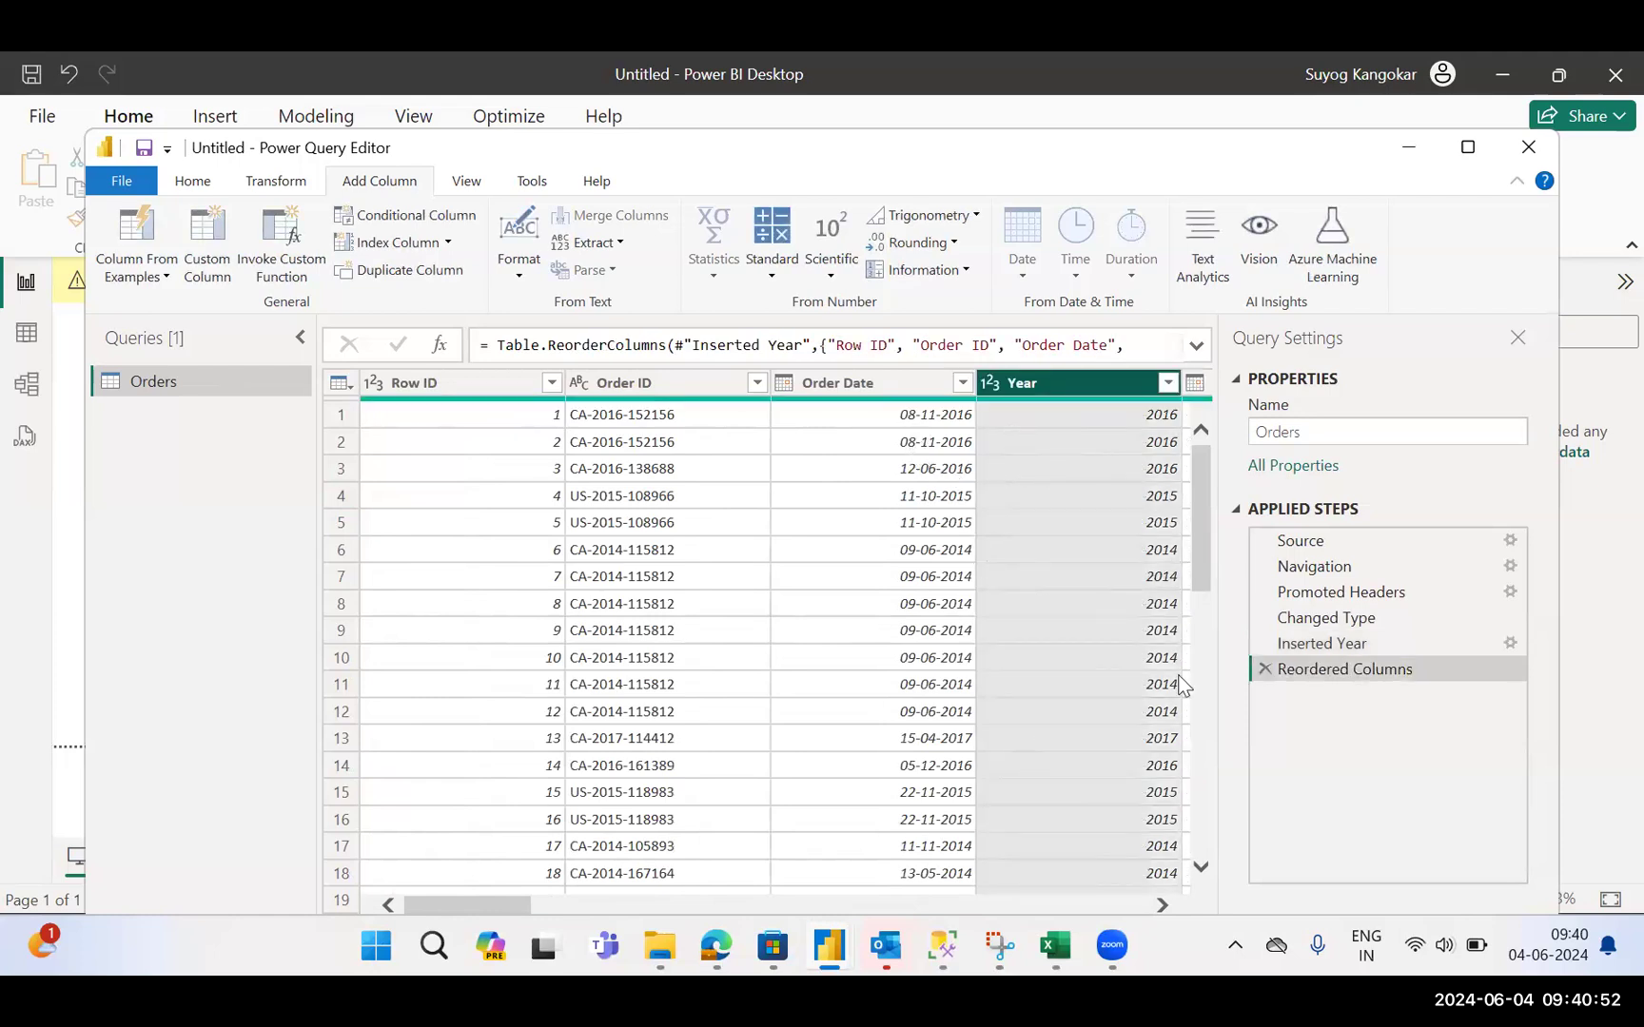
Filter the Year column to keep only the 2014 rows
left_click(1168, 383)
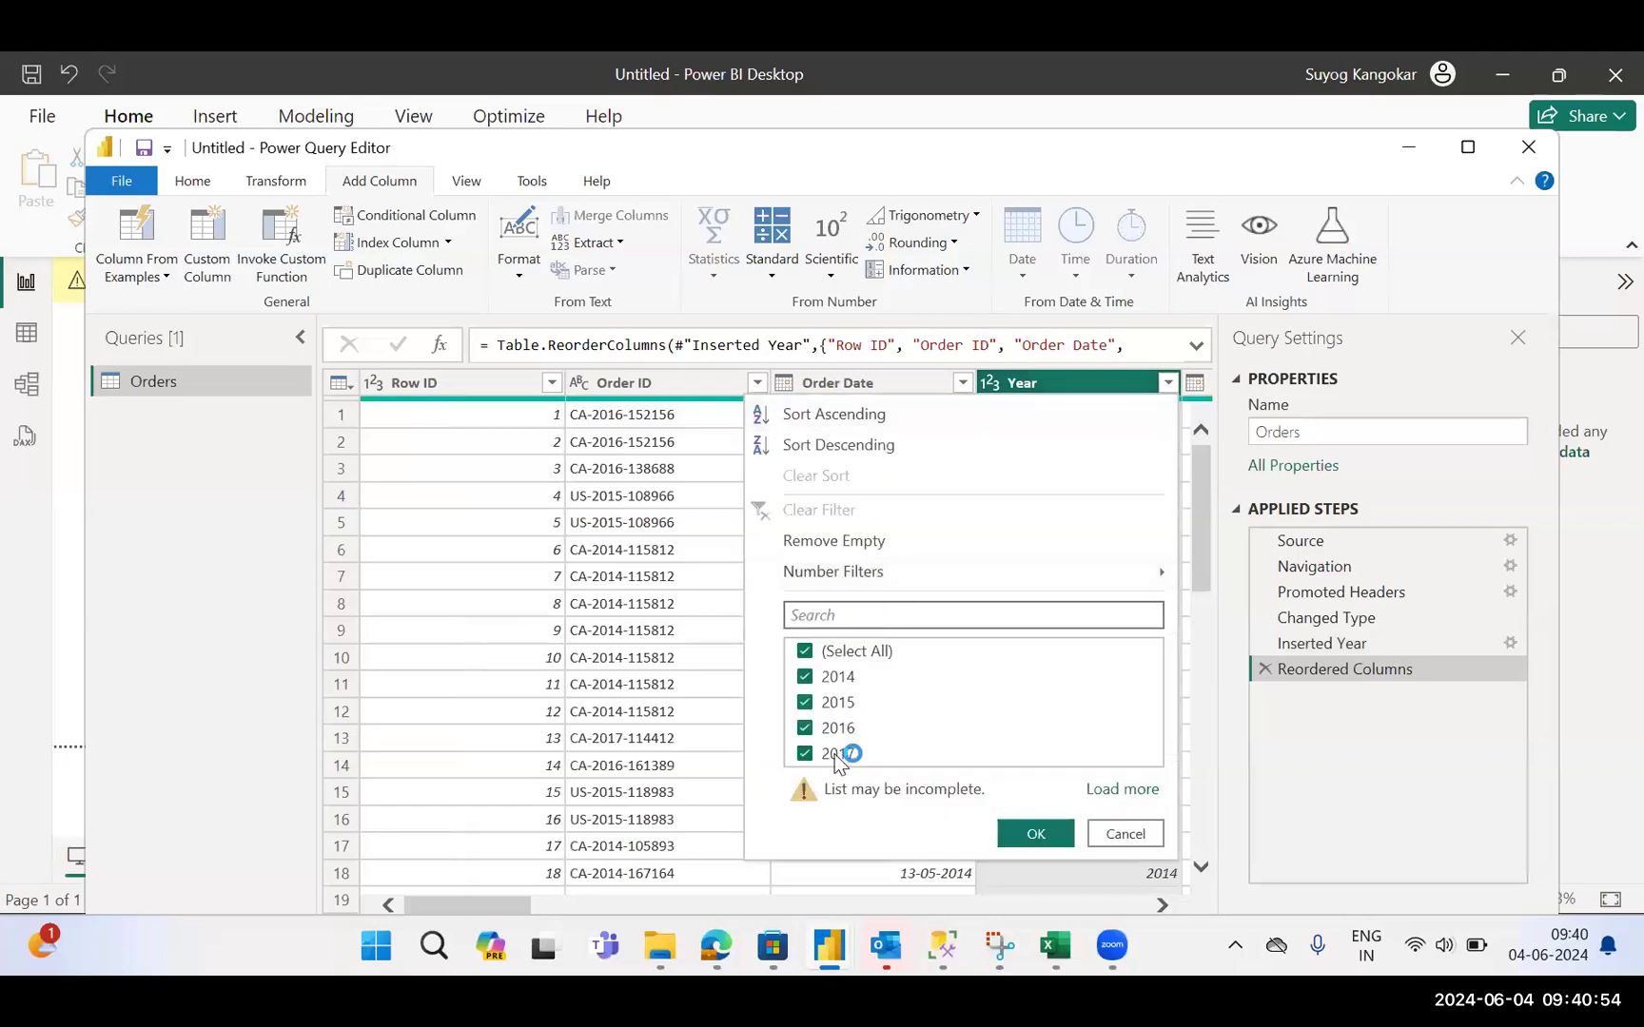
left_click(861, 653)
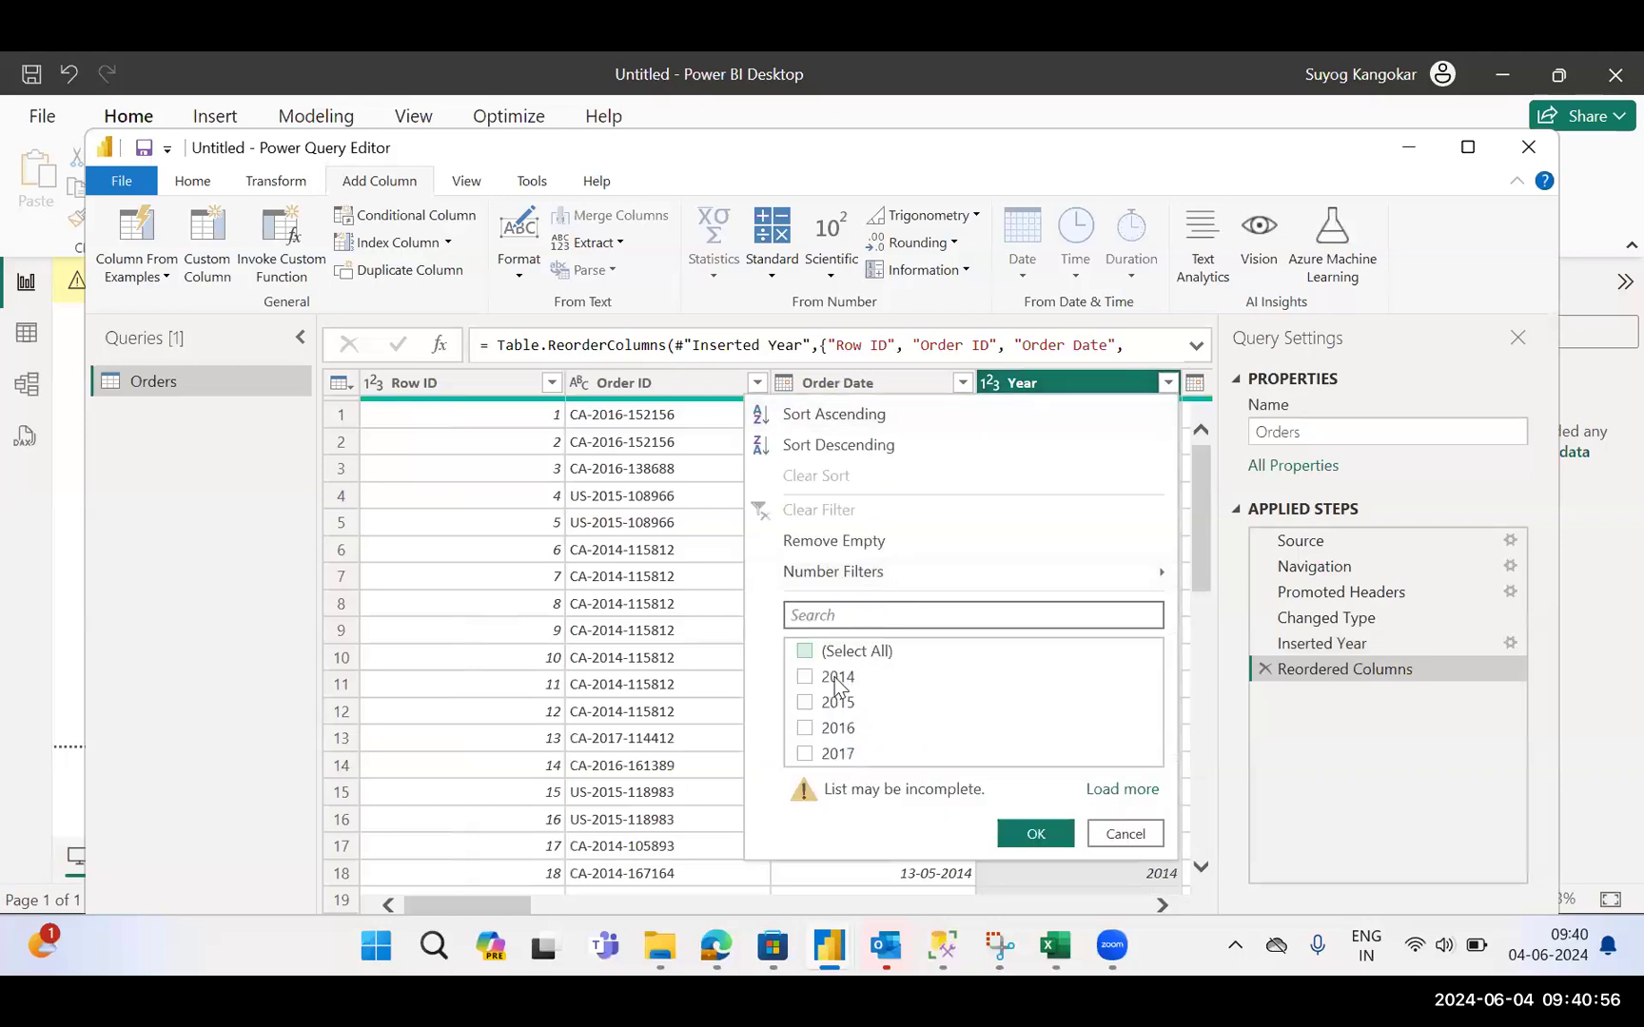
left_click(836, 681)
left_click(1036, 834)
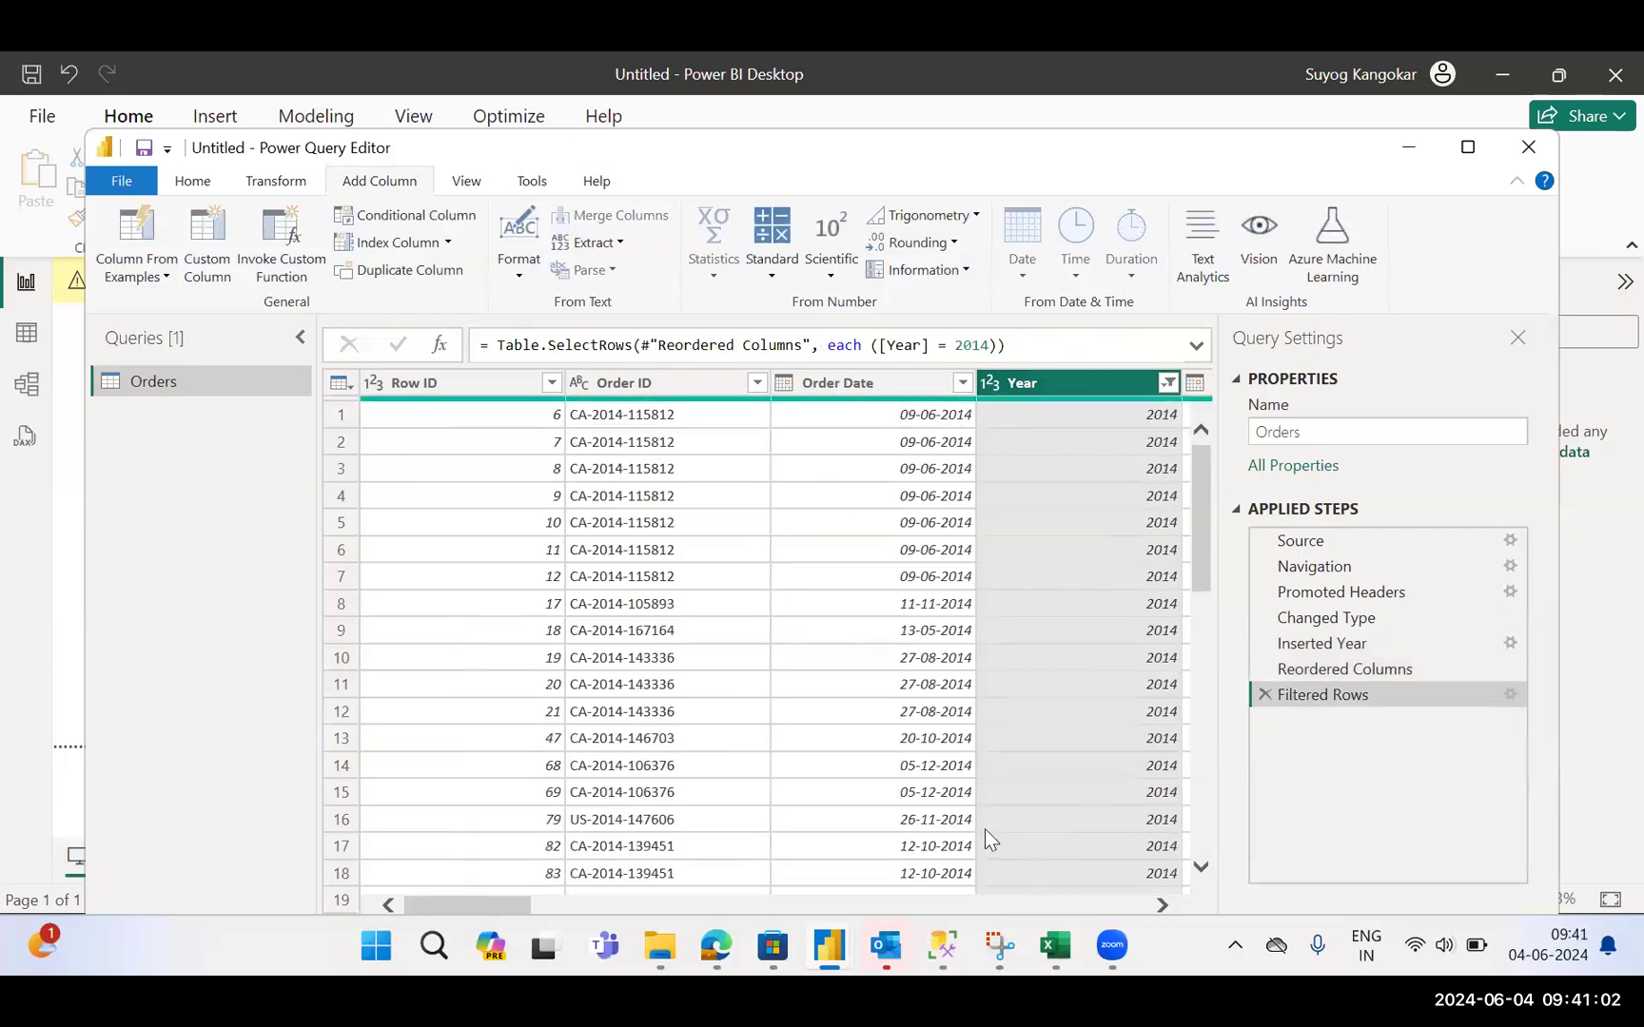
Browse the dates listed in the Order Date column's filter and reselect the Year column
left_click(962, 384)
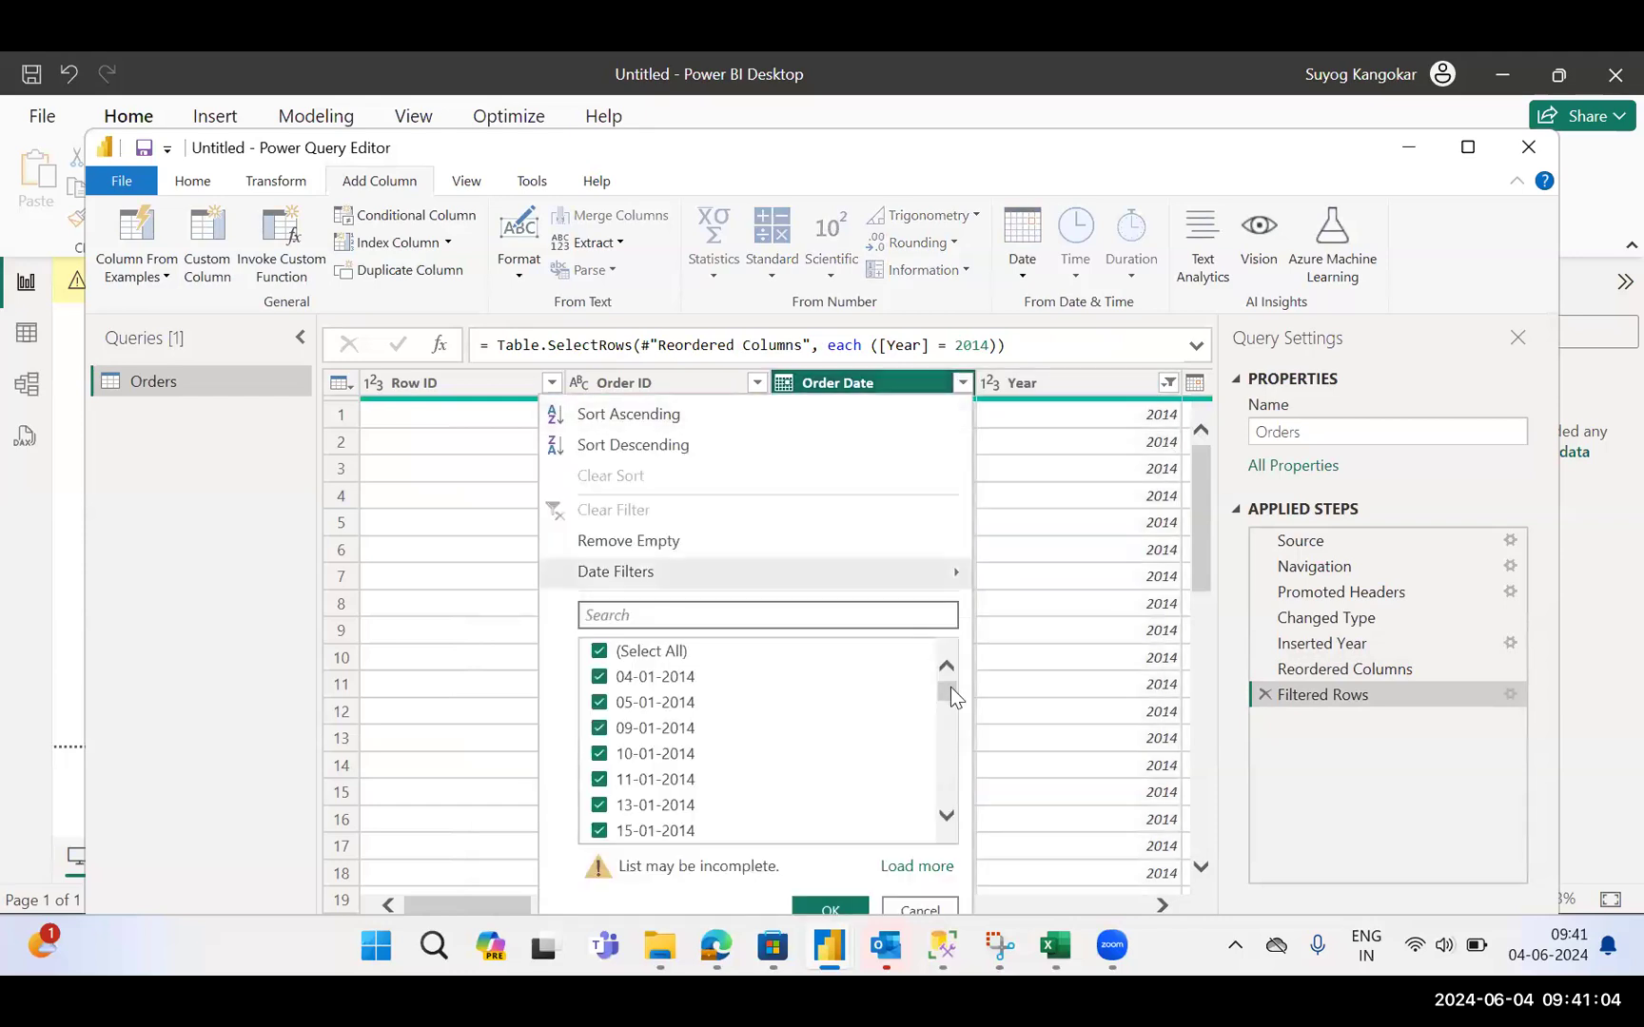
left_click_drag(951, 706, 959, 860)
scroll(944, 647, "up", 15)
left_click(1020, 384)
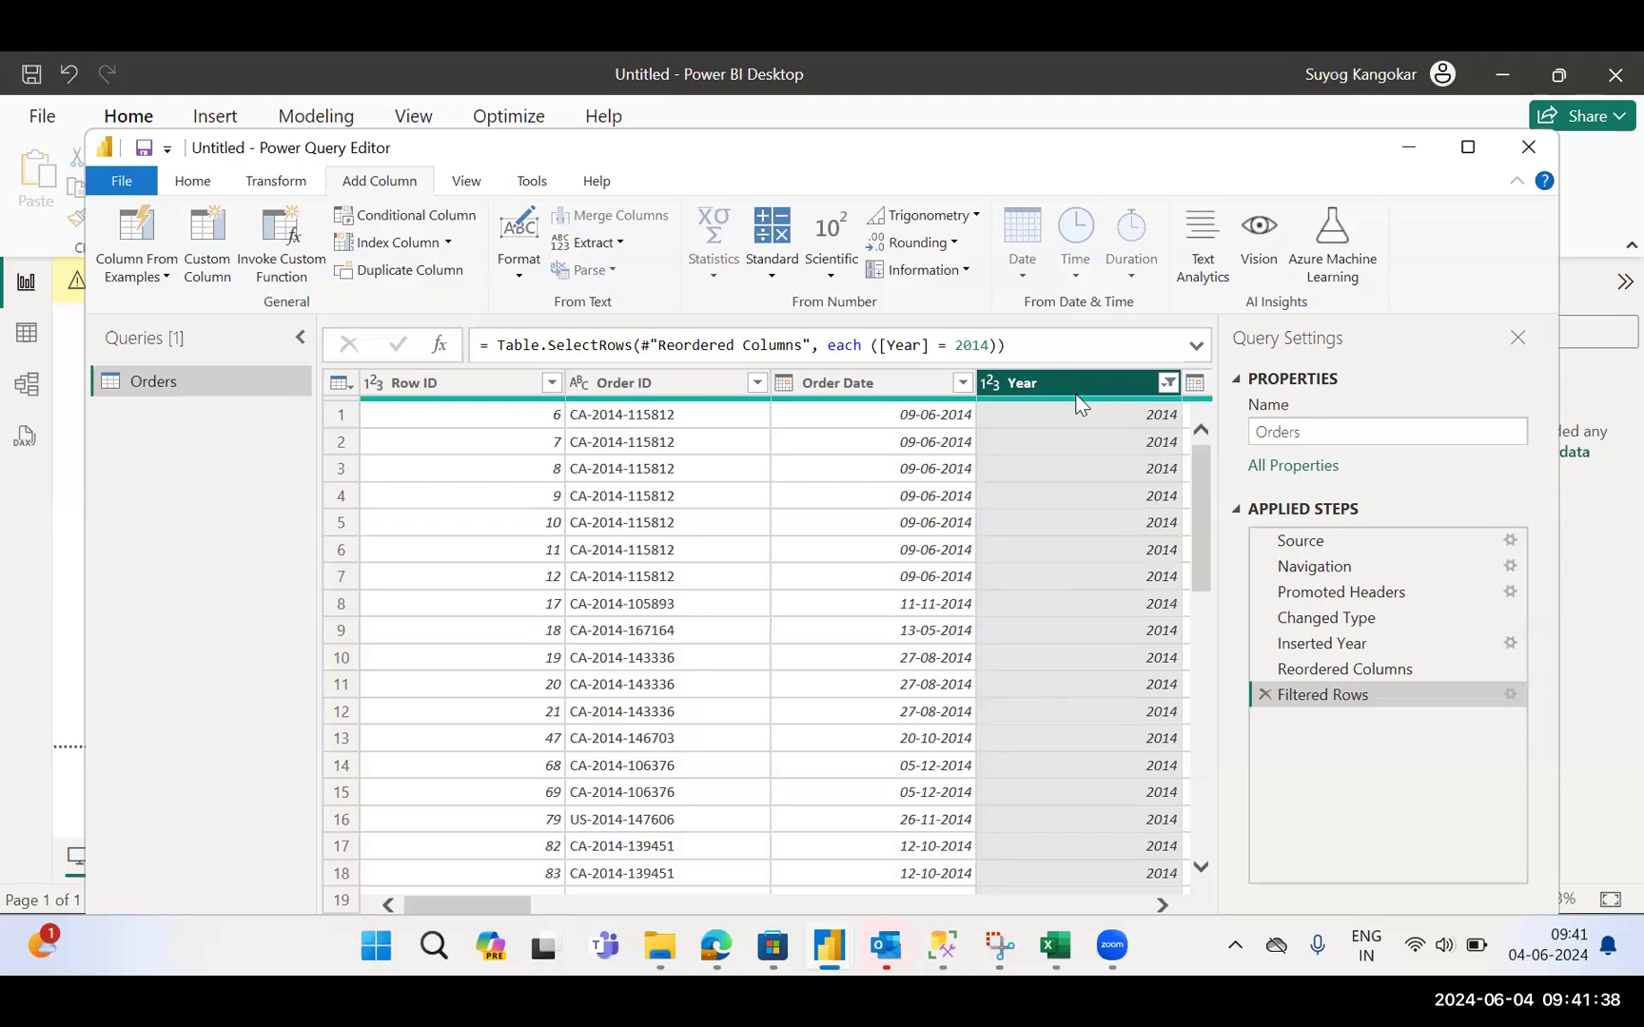
Switch to Excel, add a new worksheet to ePS_Links and enter "Planning" in cell E5
mouse_move(1042, 956)
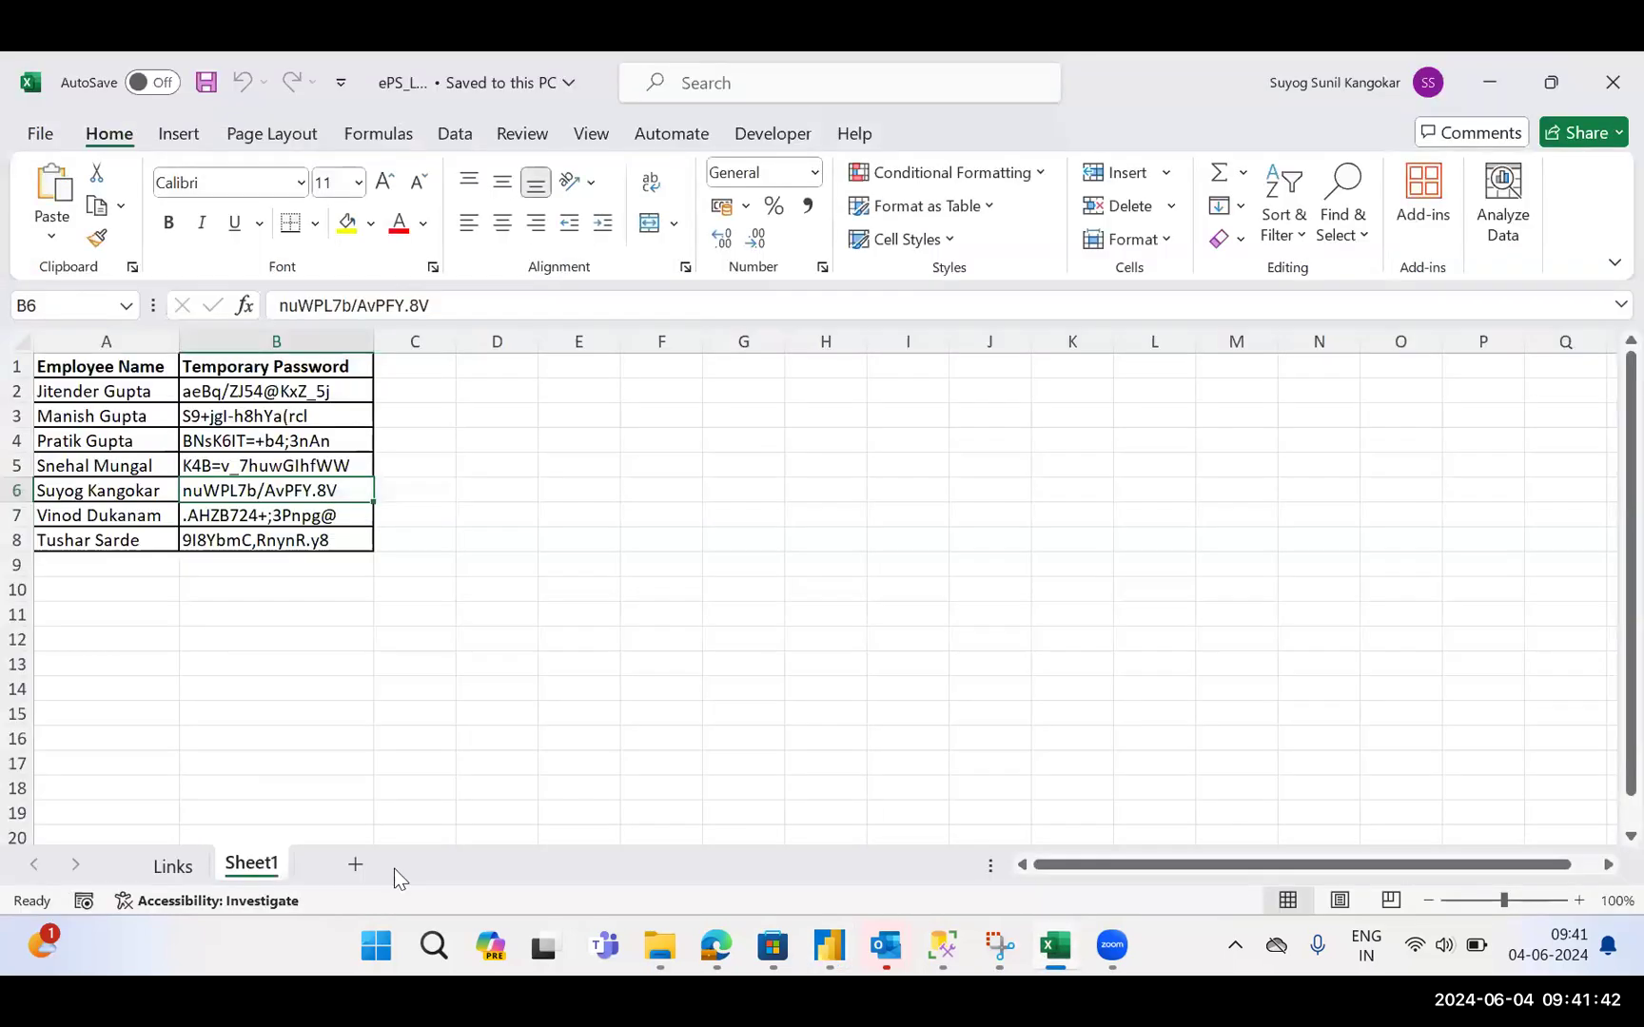
left_click(354, 864)
left_click(377, 463)
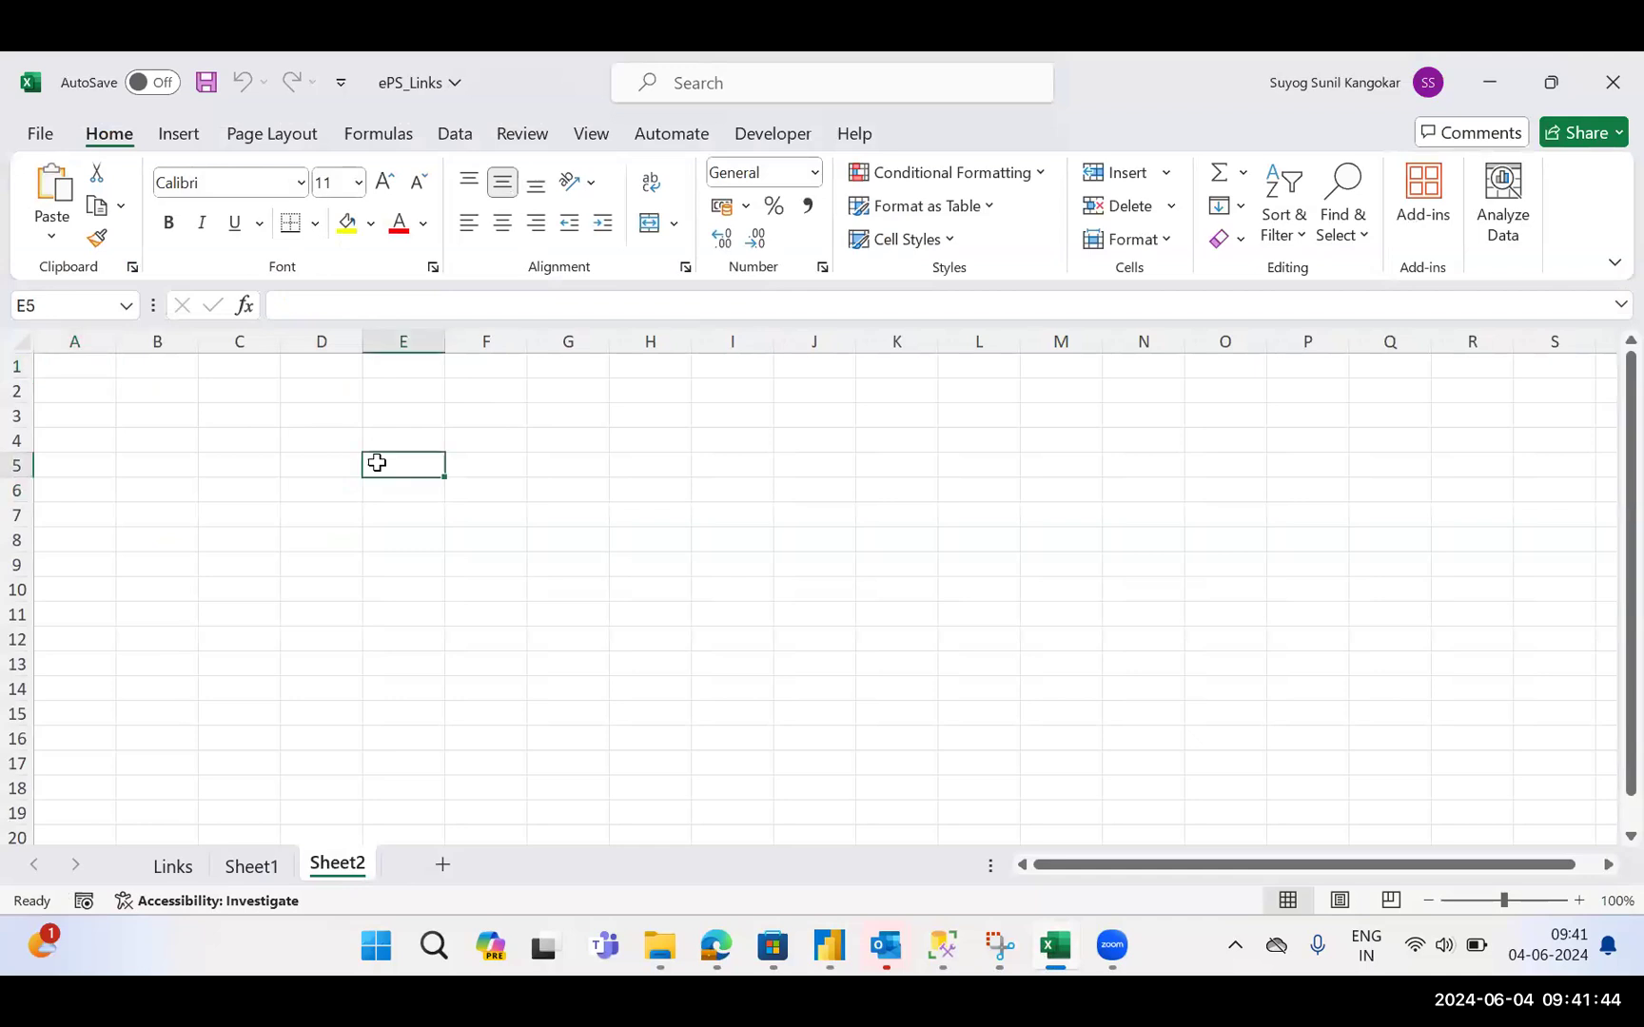
type("Planning")
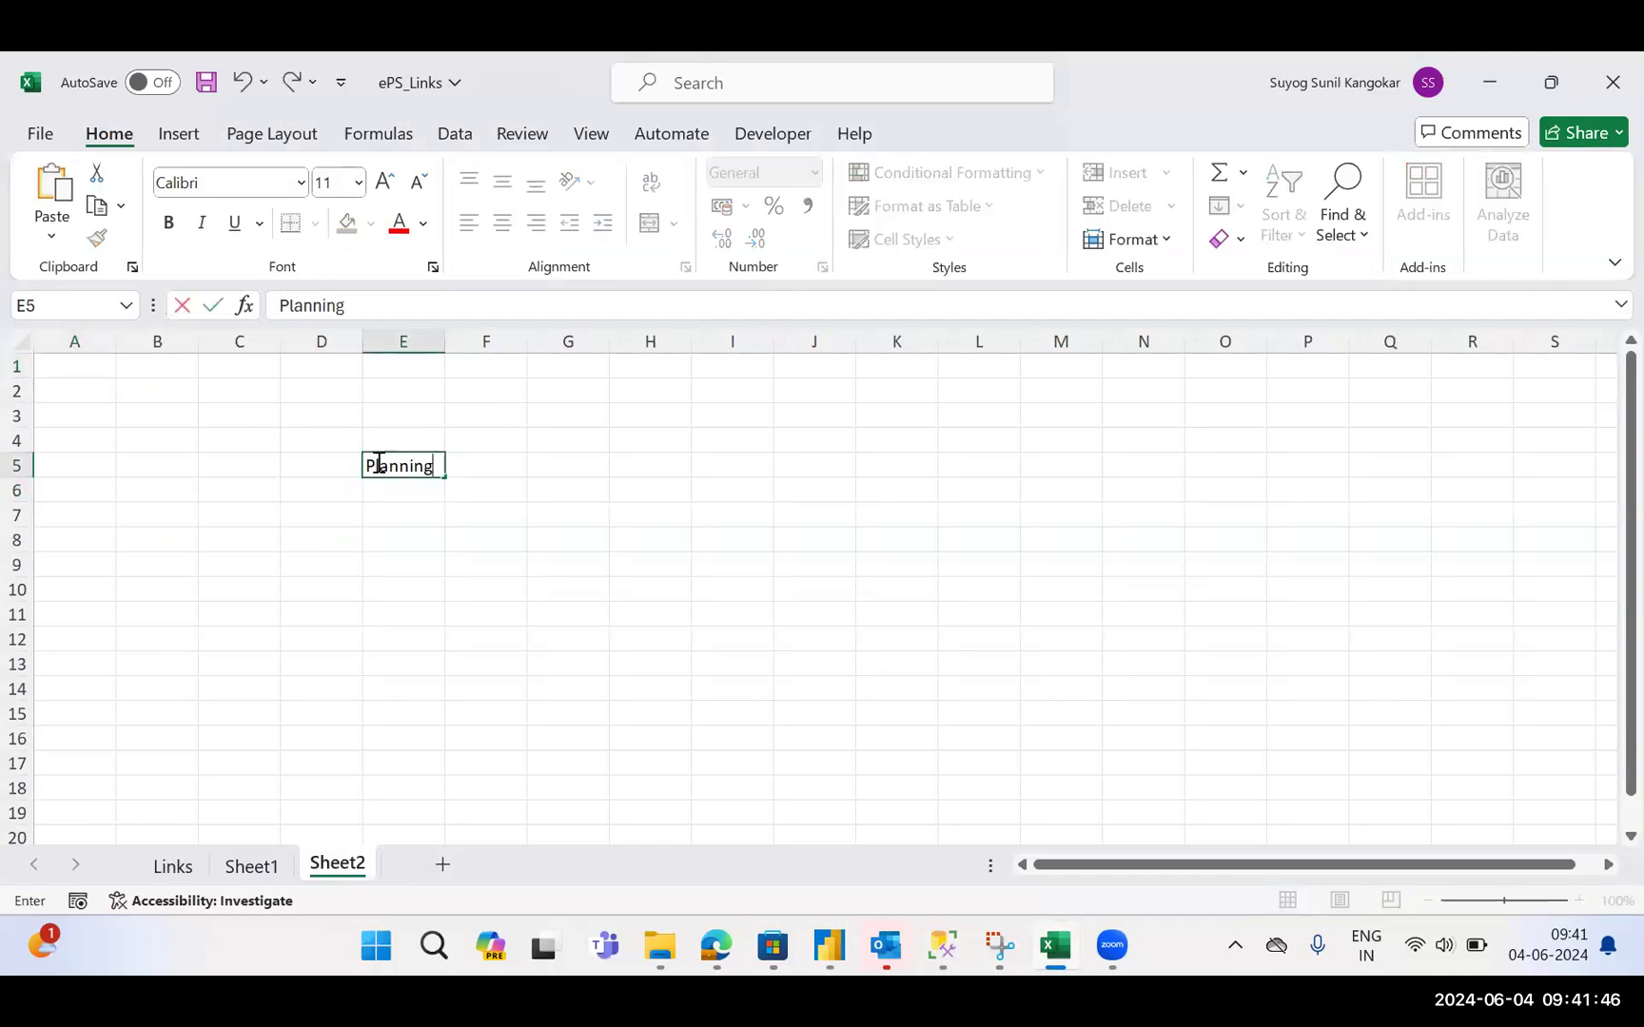
key("Return")
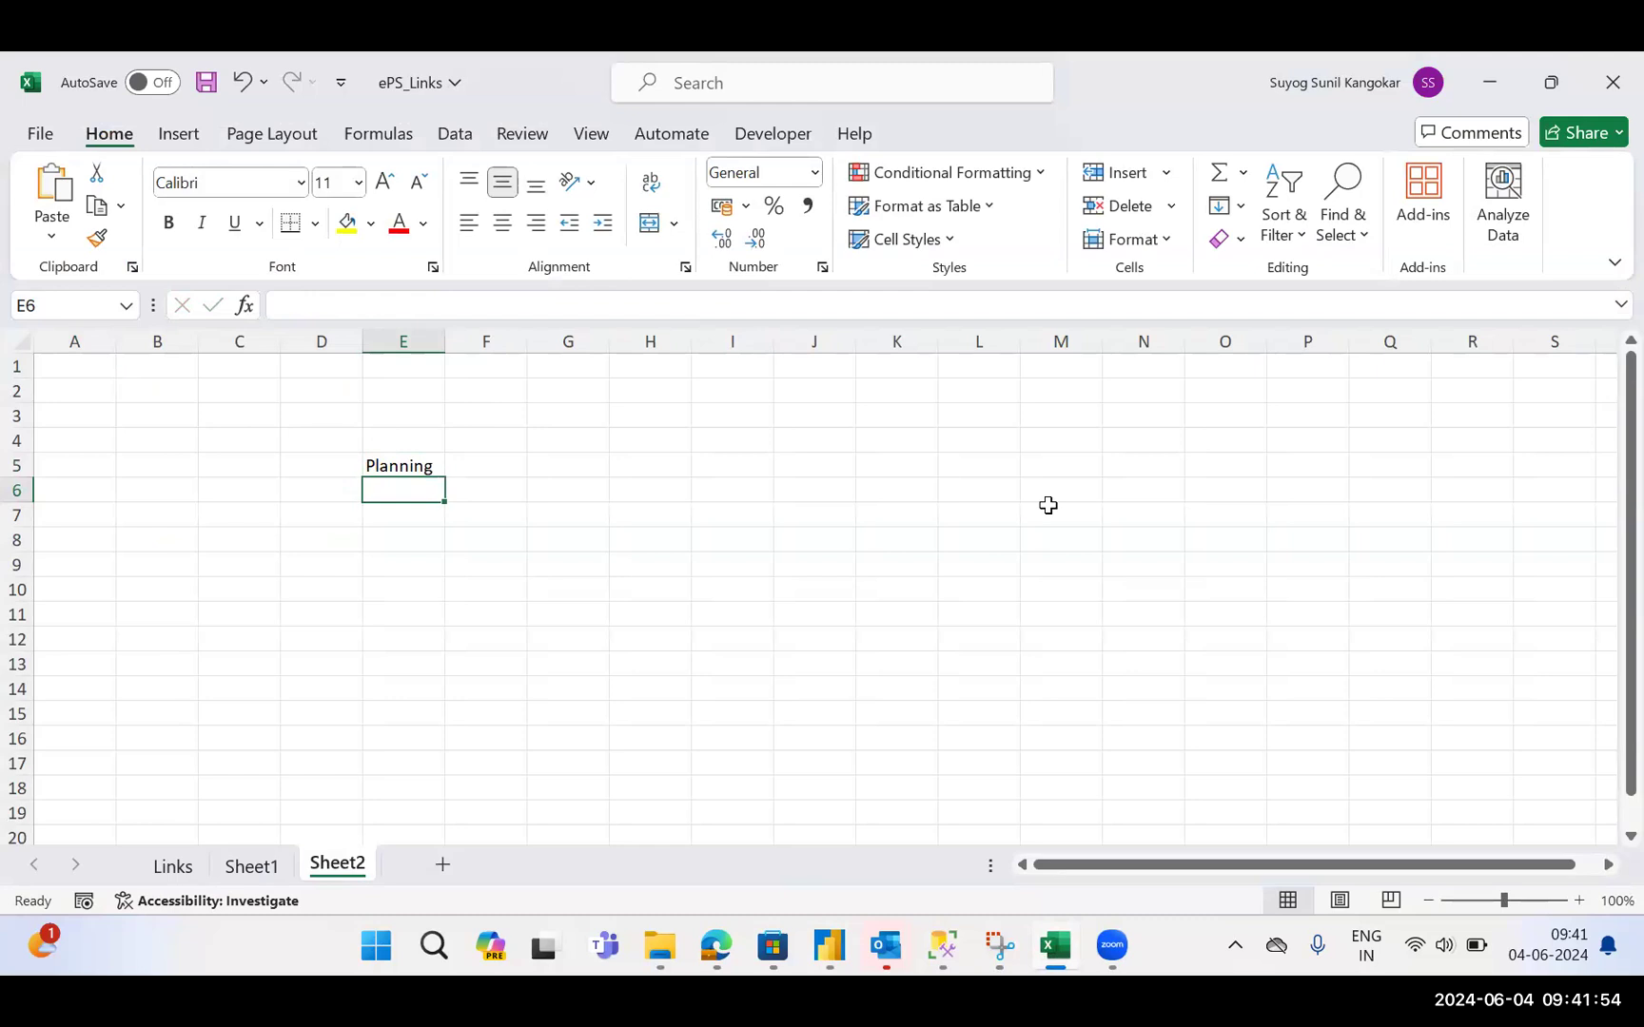
key("Up")
key("Down")
key("Up")
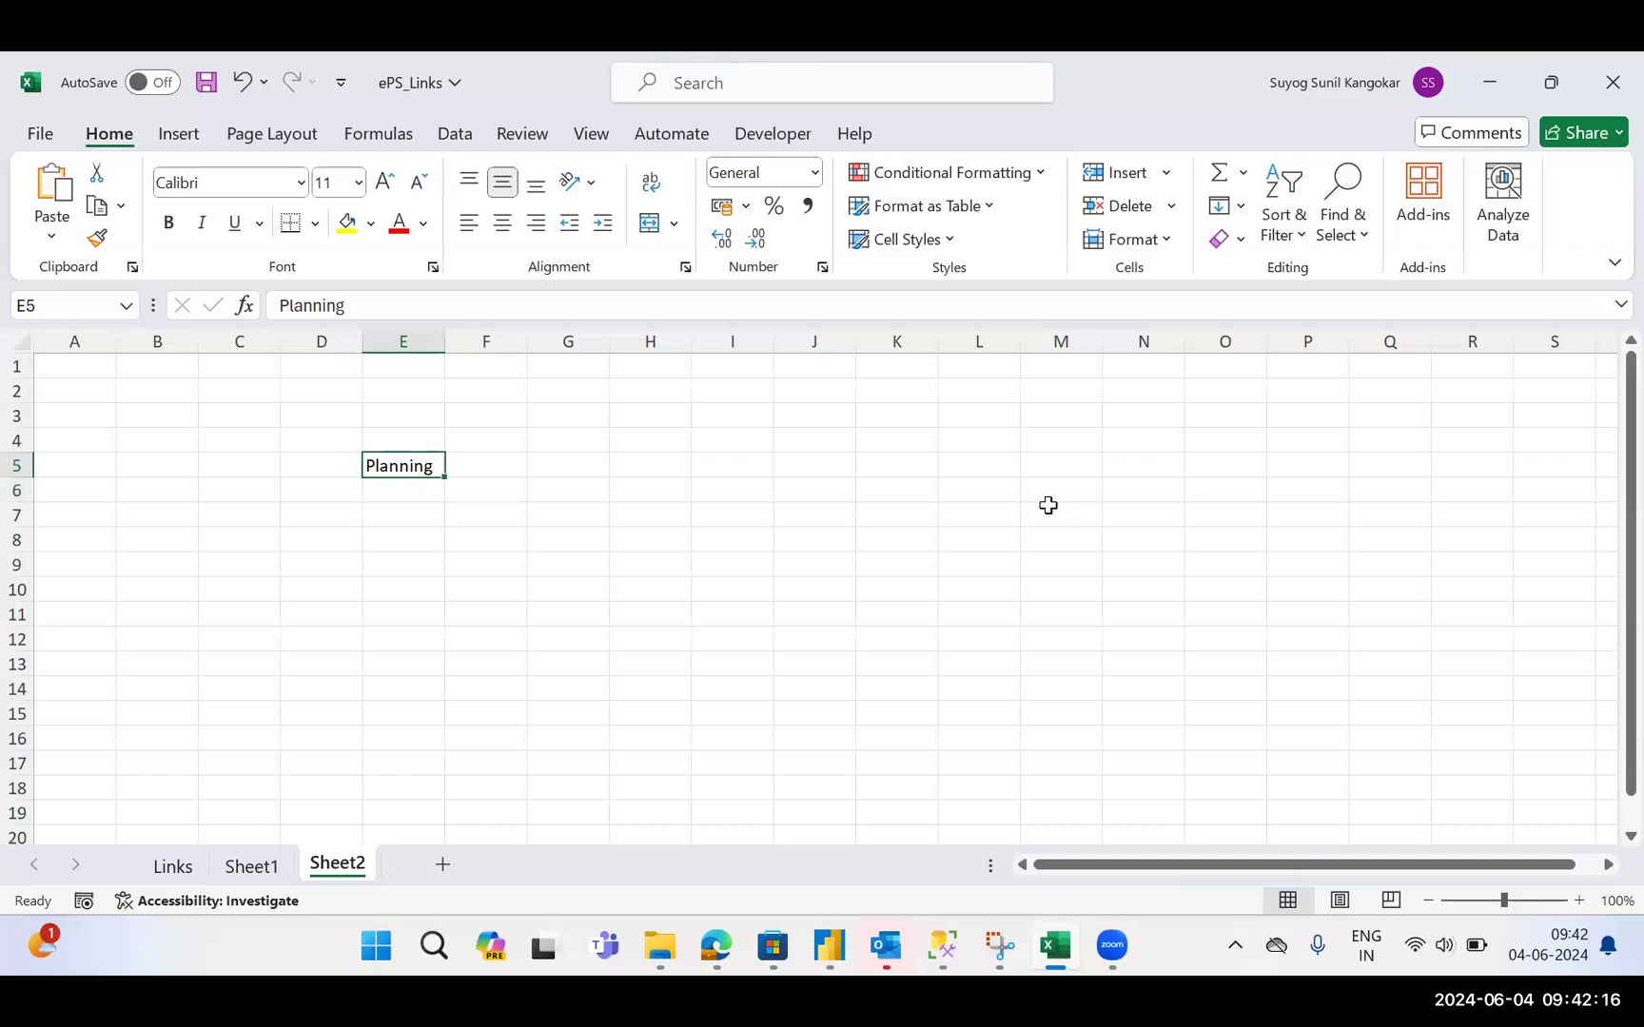
Enter "design" in cell E6 and "devlopment" in cell E7 below Planning
key("Right")
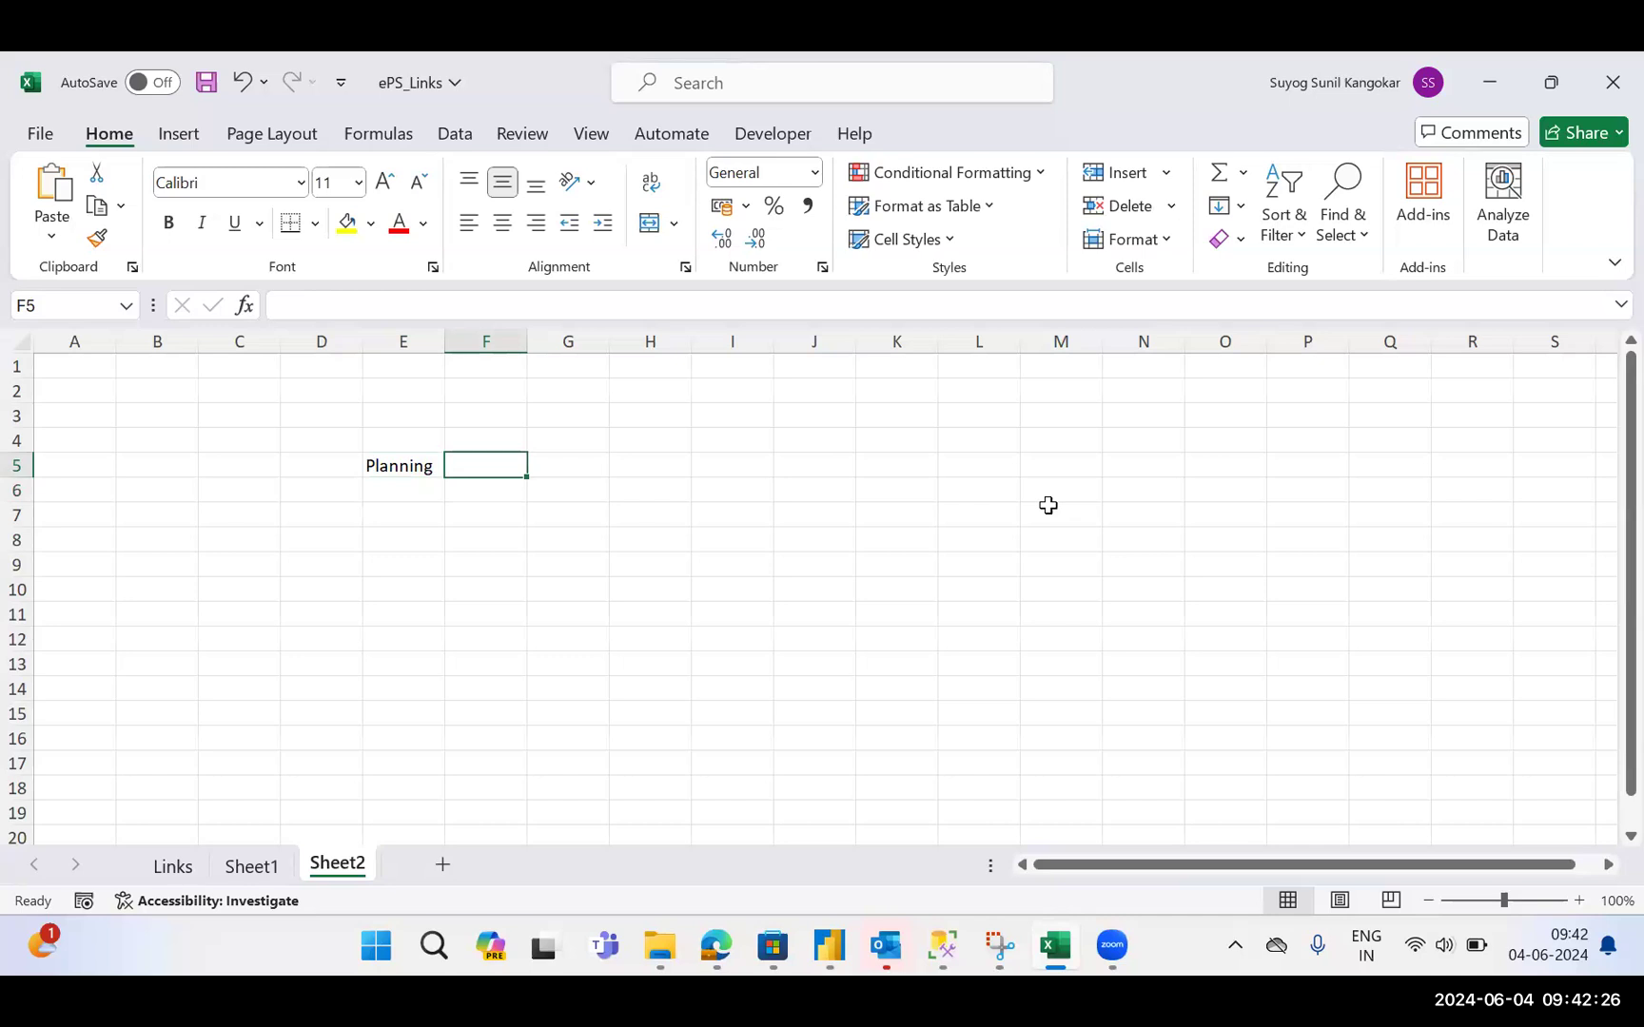
key("Down")
key("Left")
type("design")
key("Return")
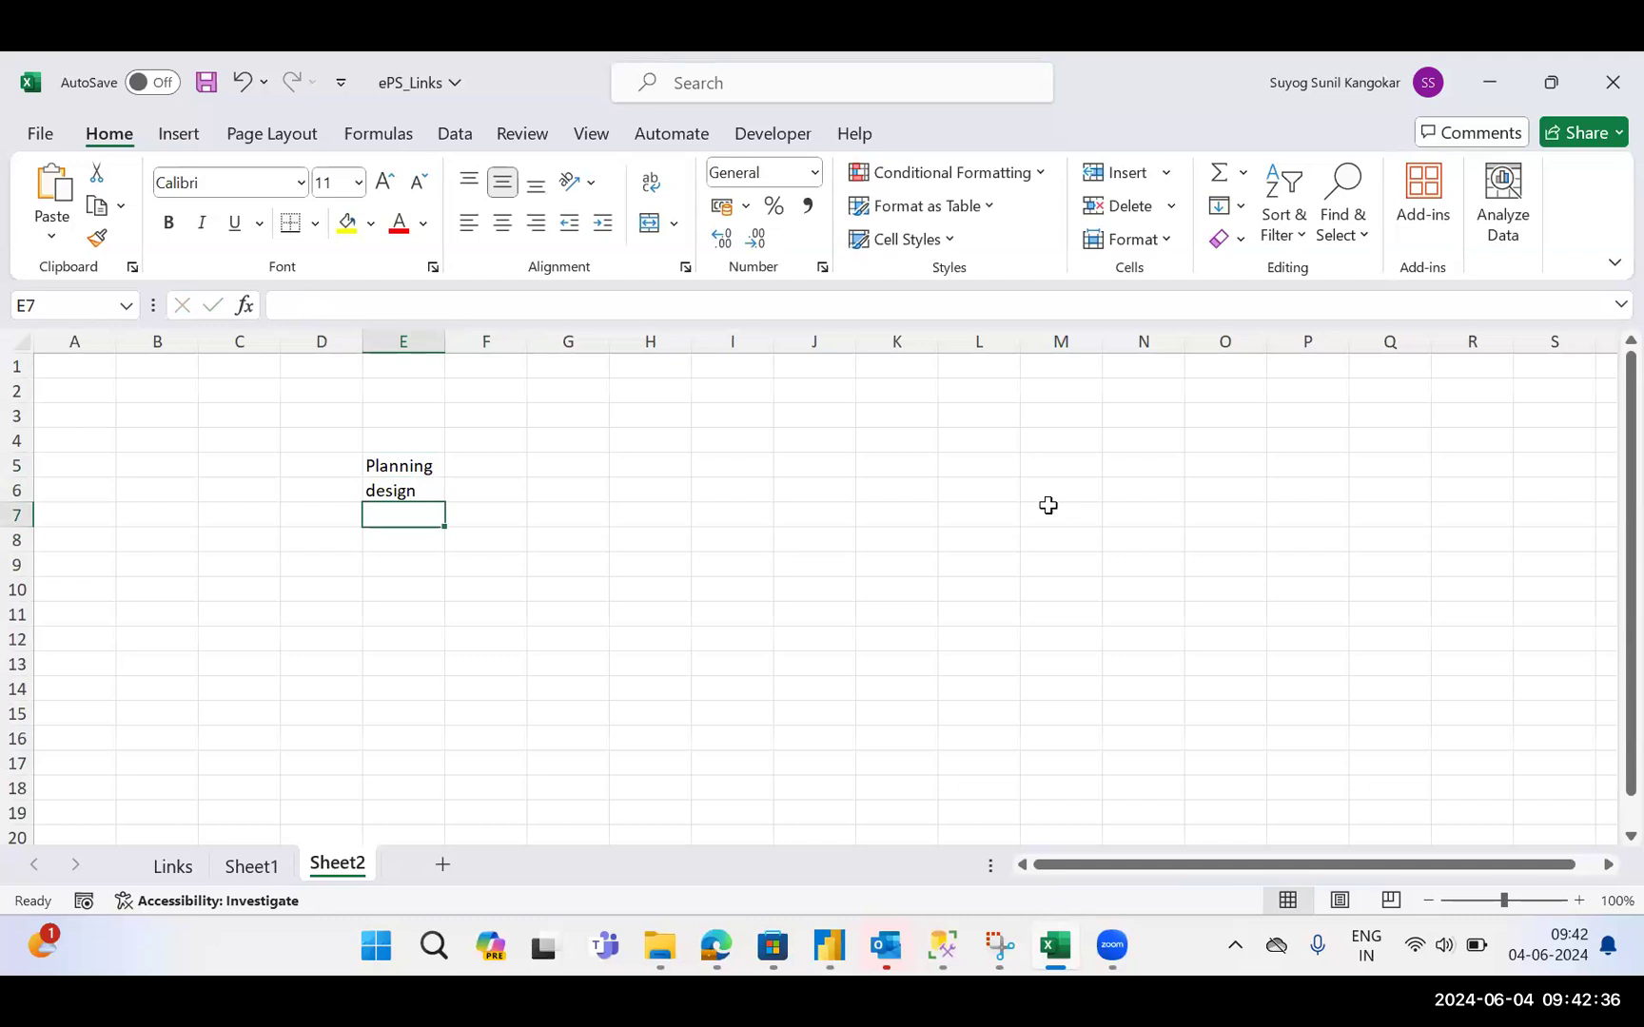
type("dev")
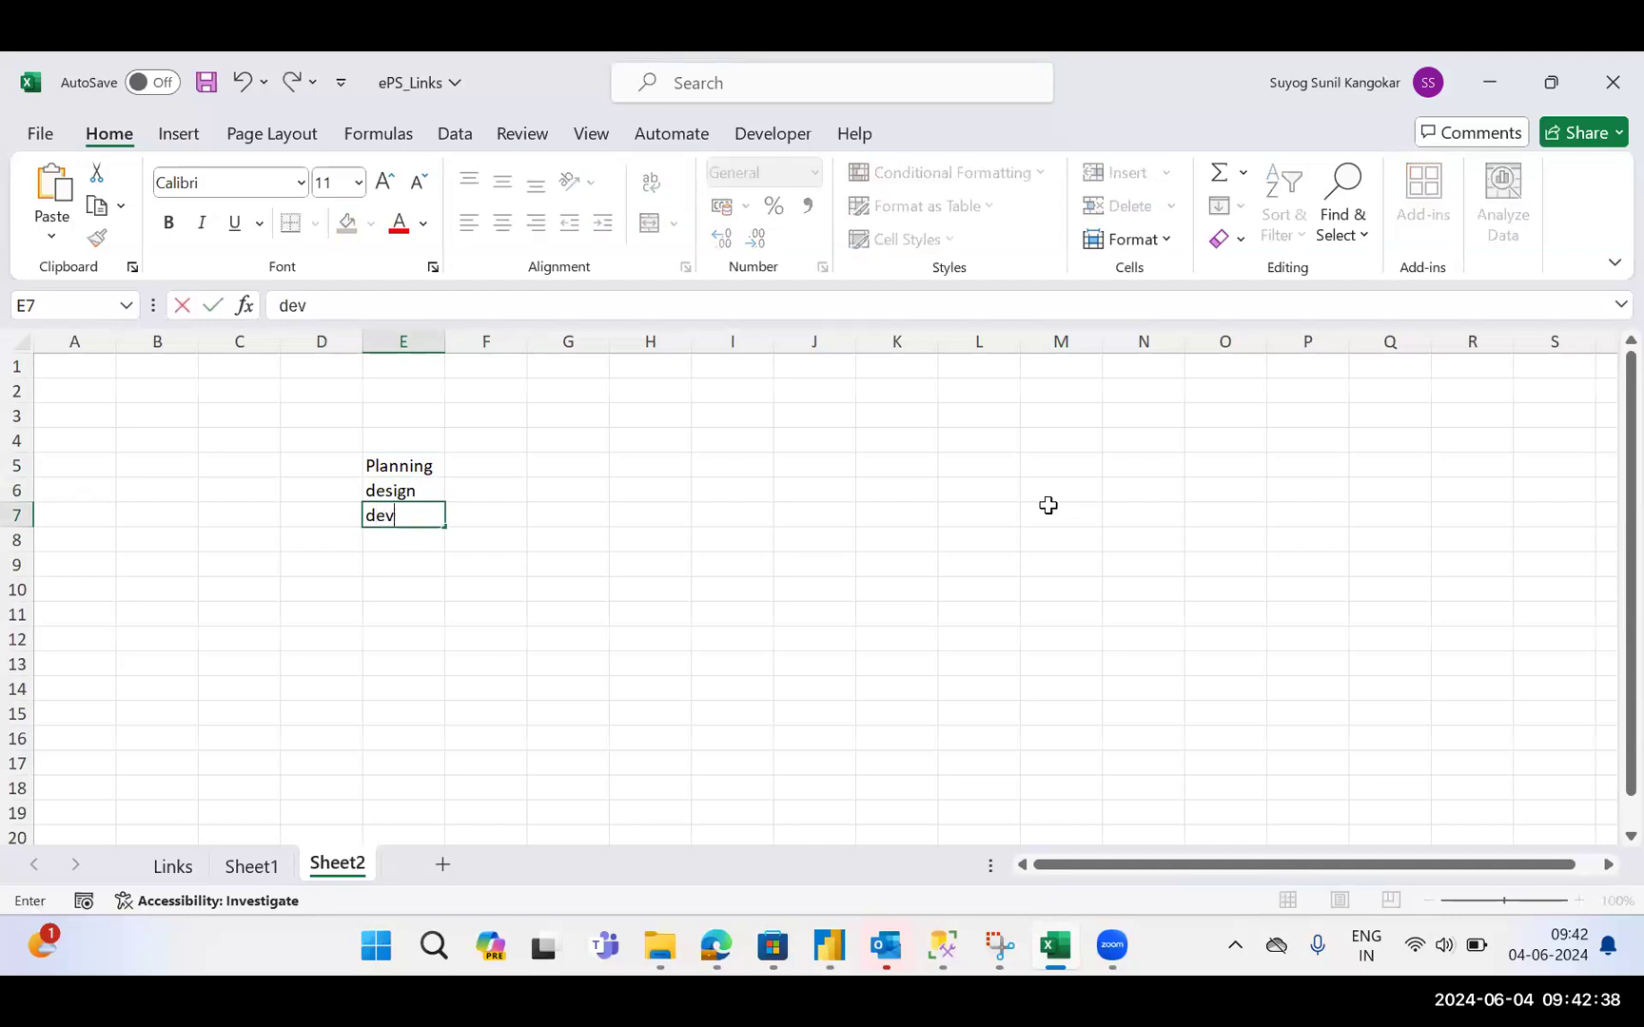
type("lopment")
key("Return")
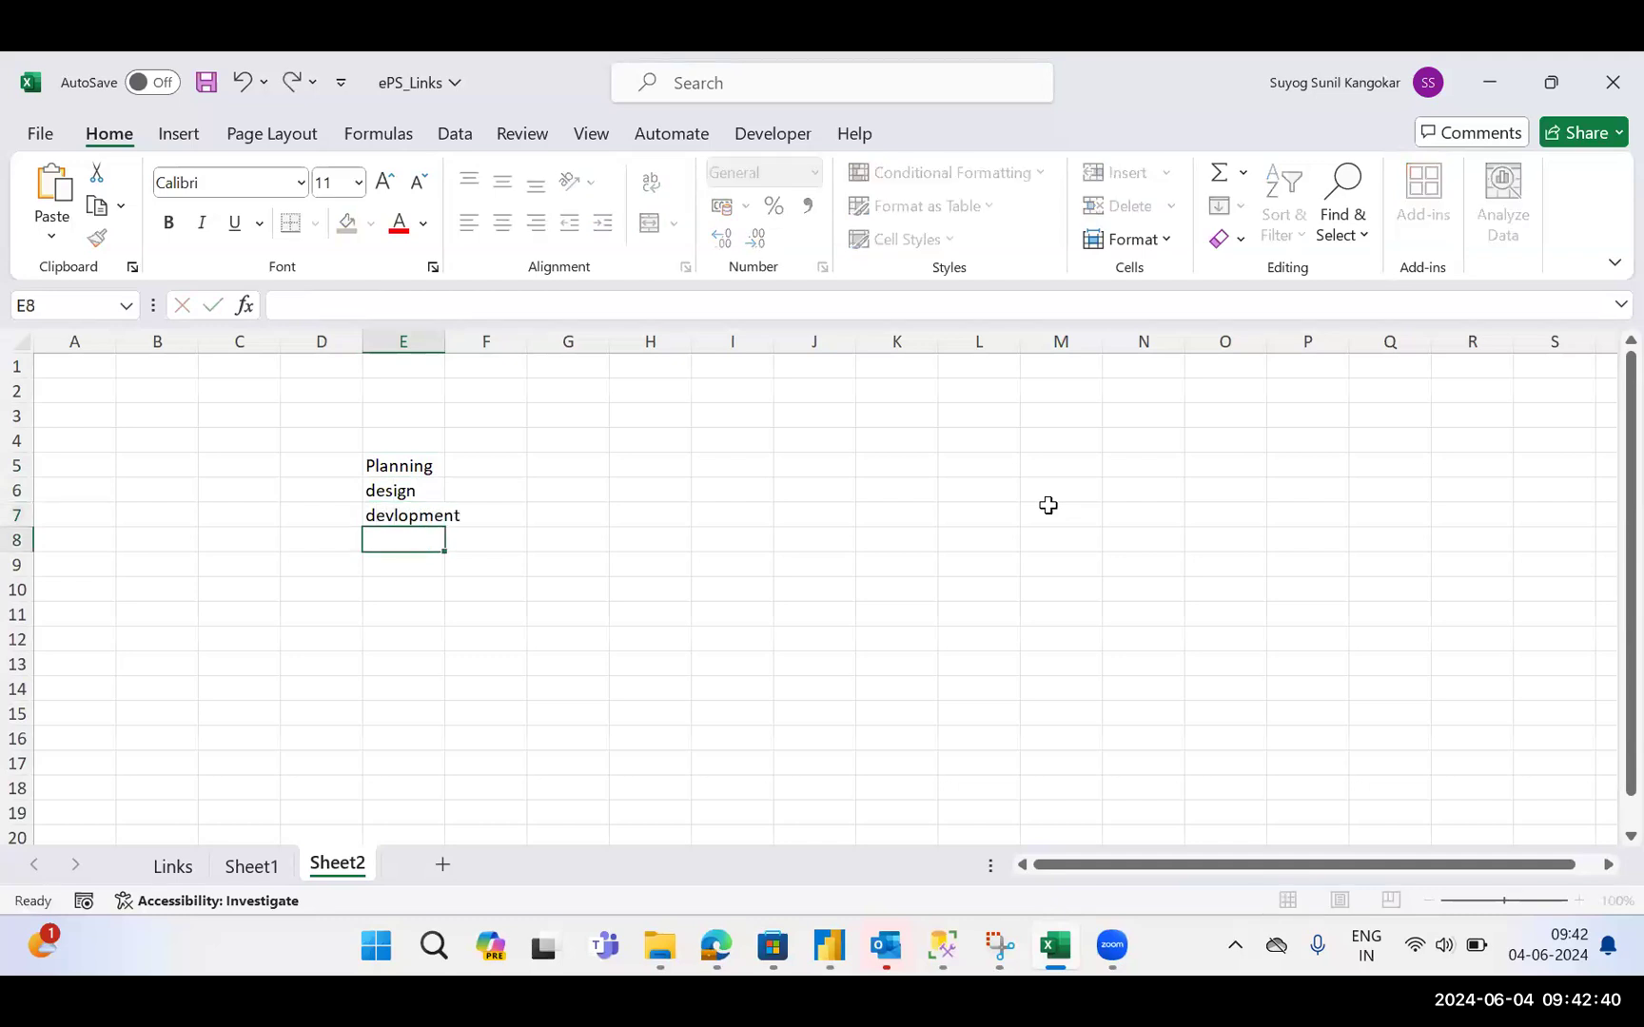
Select the three project phases in cells E5 to E7
key("Up")
key("Up")
key("Up")
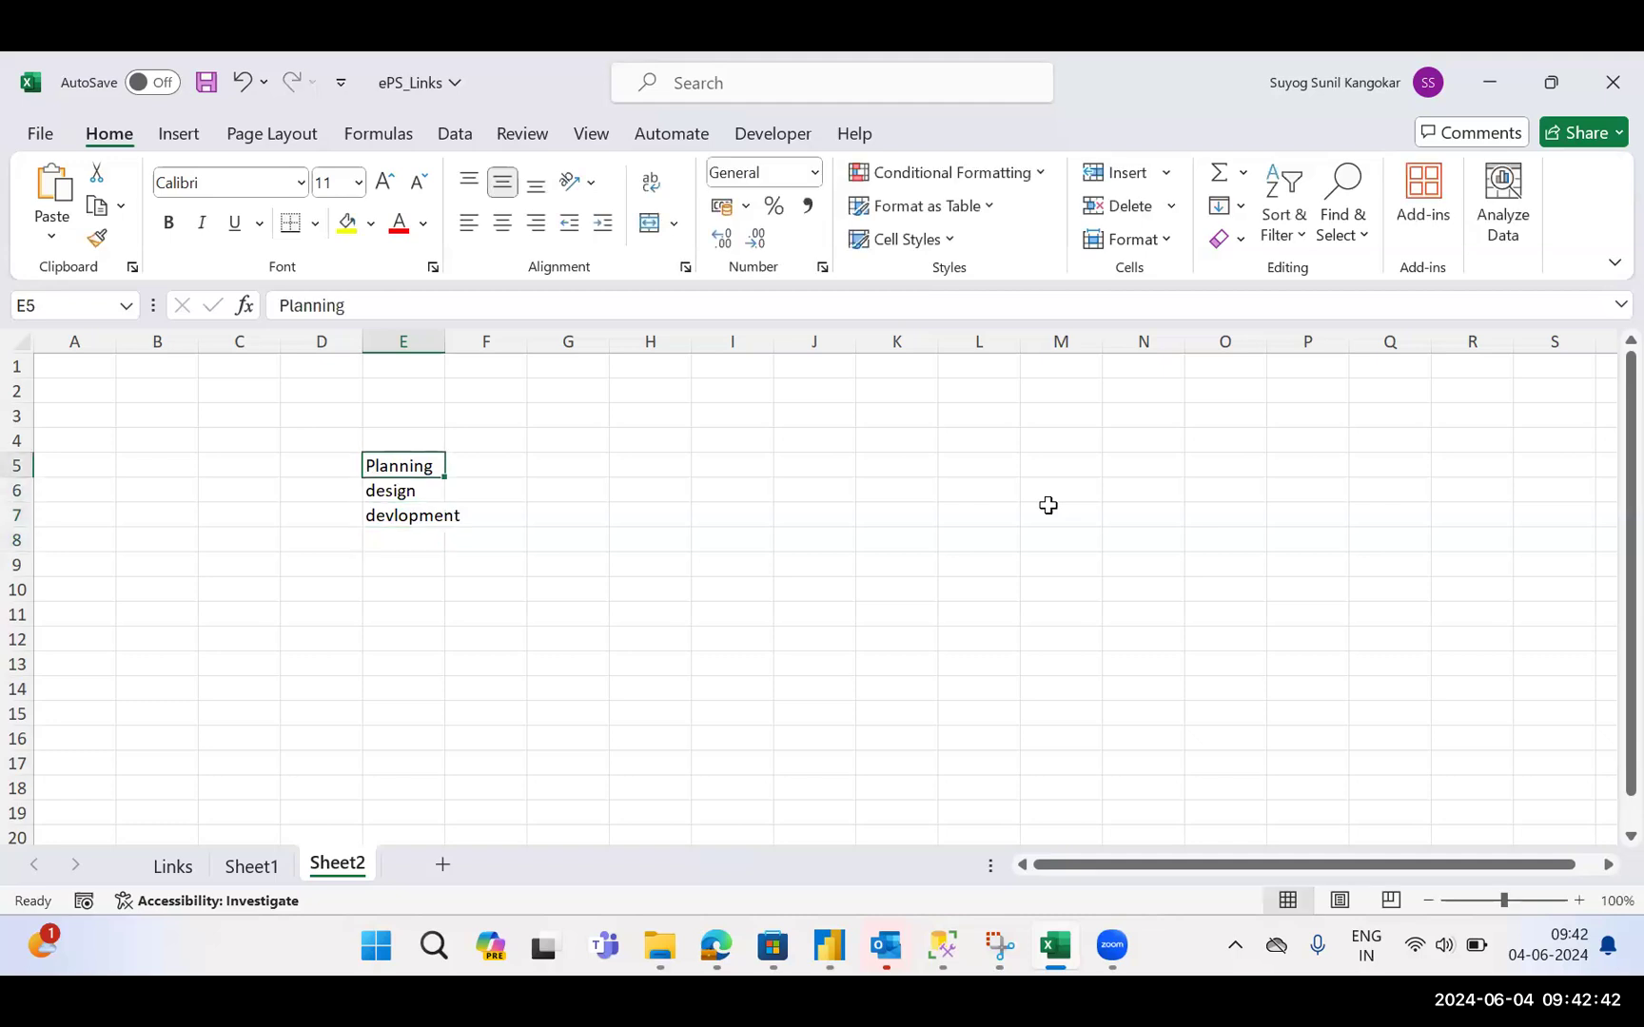
key("shift+Down")
key("shift+Down")
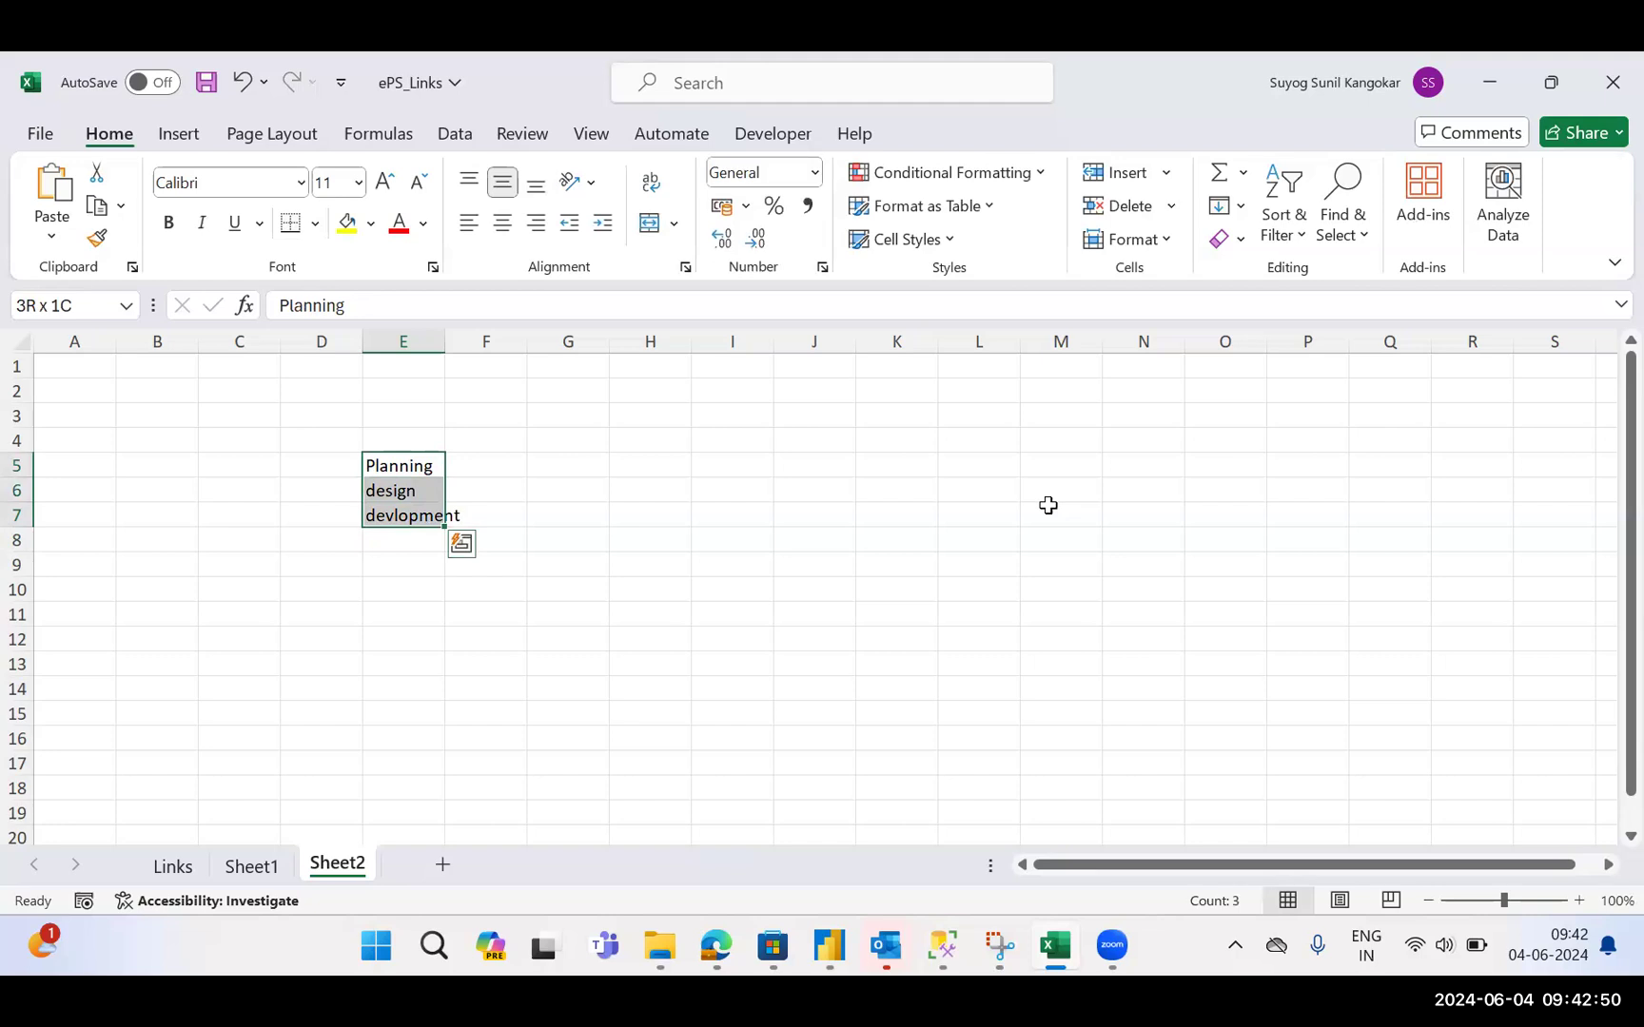
Switch back to the Power Query Editor in Power BI Desktop with the Orders query
key("alt+Tab")
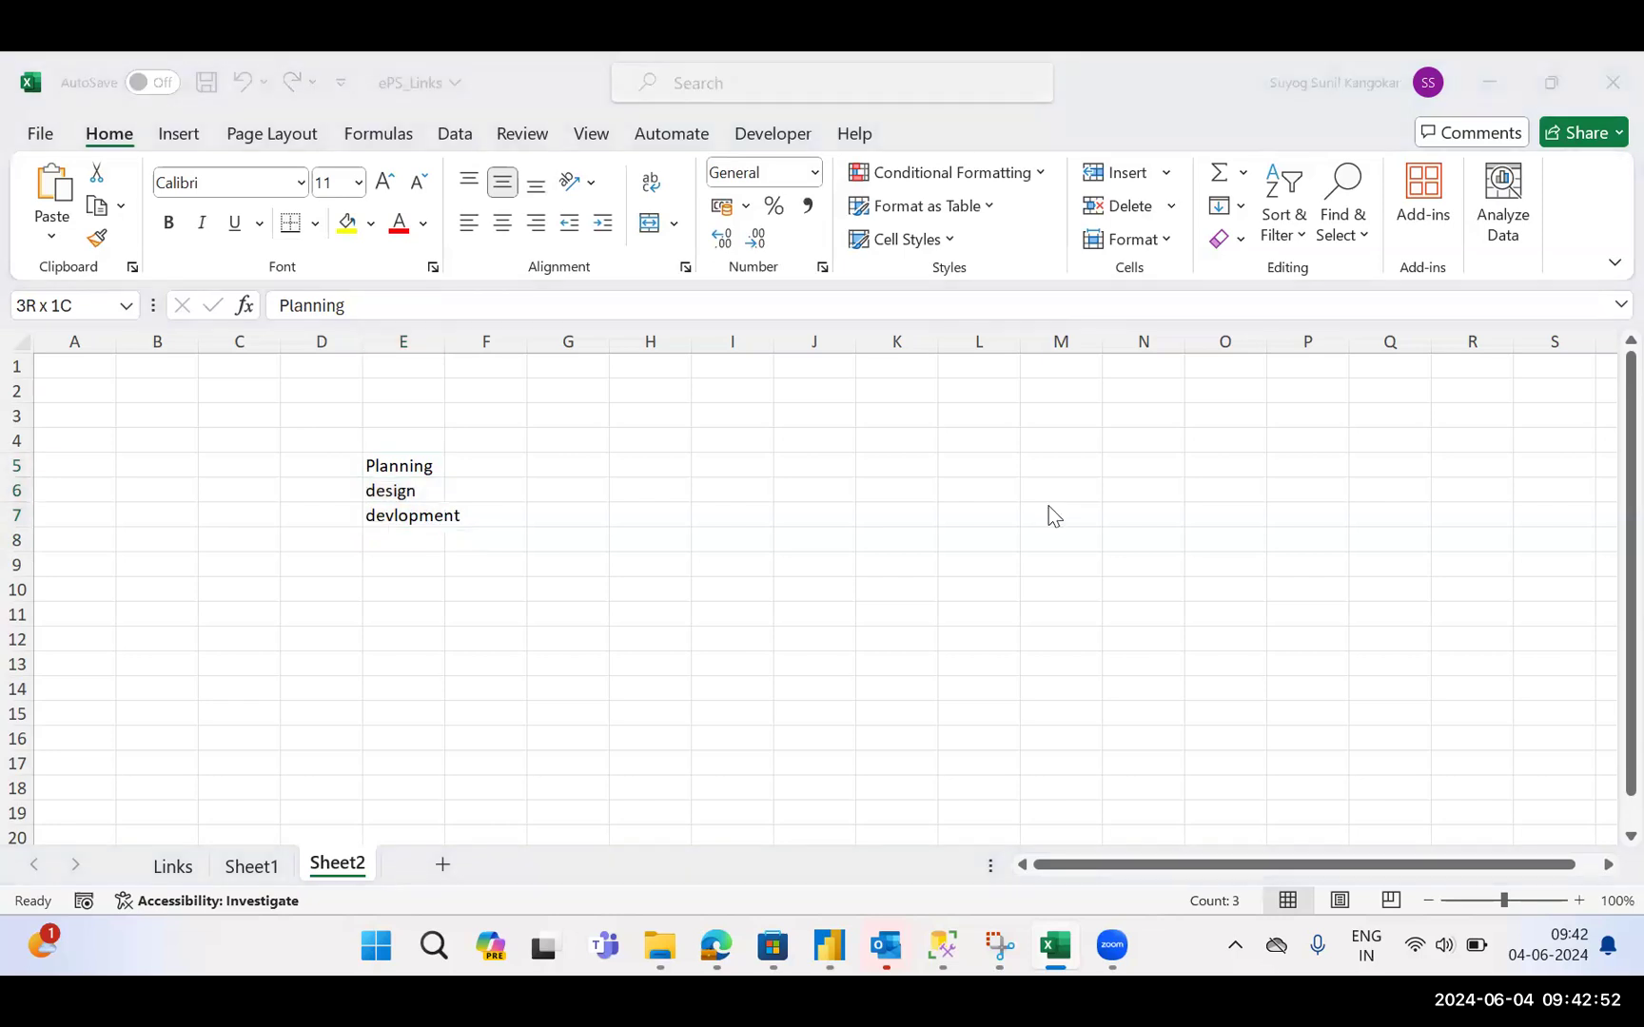
key("Down")
key("Left")
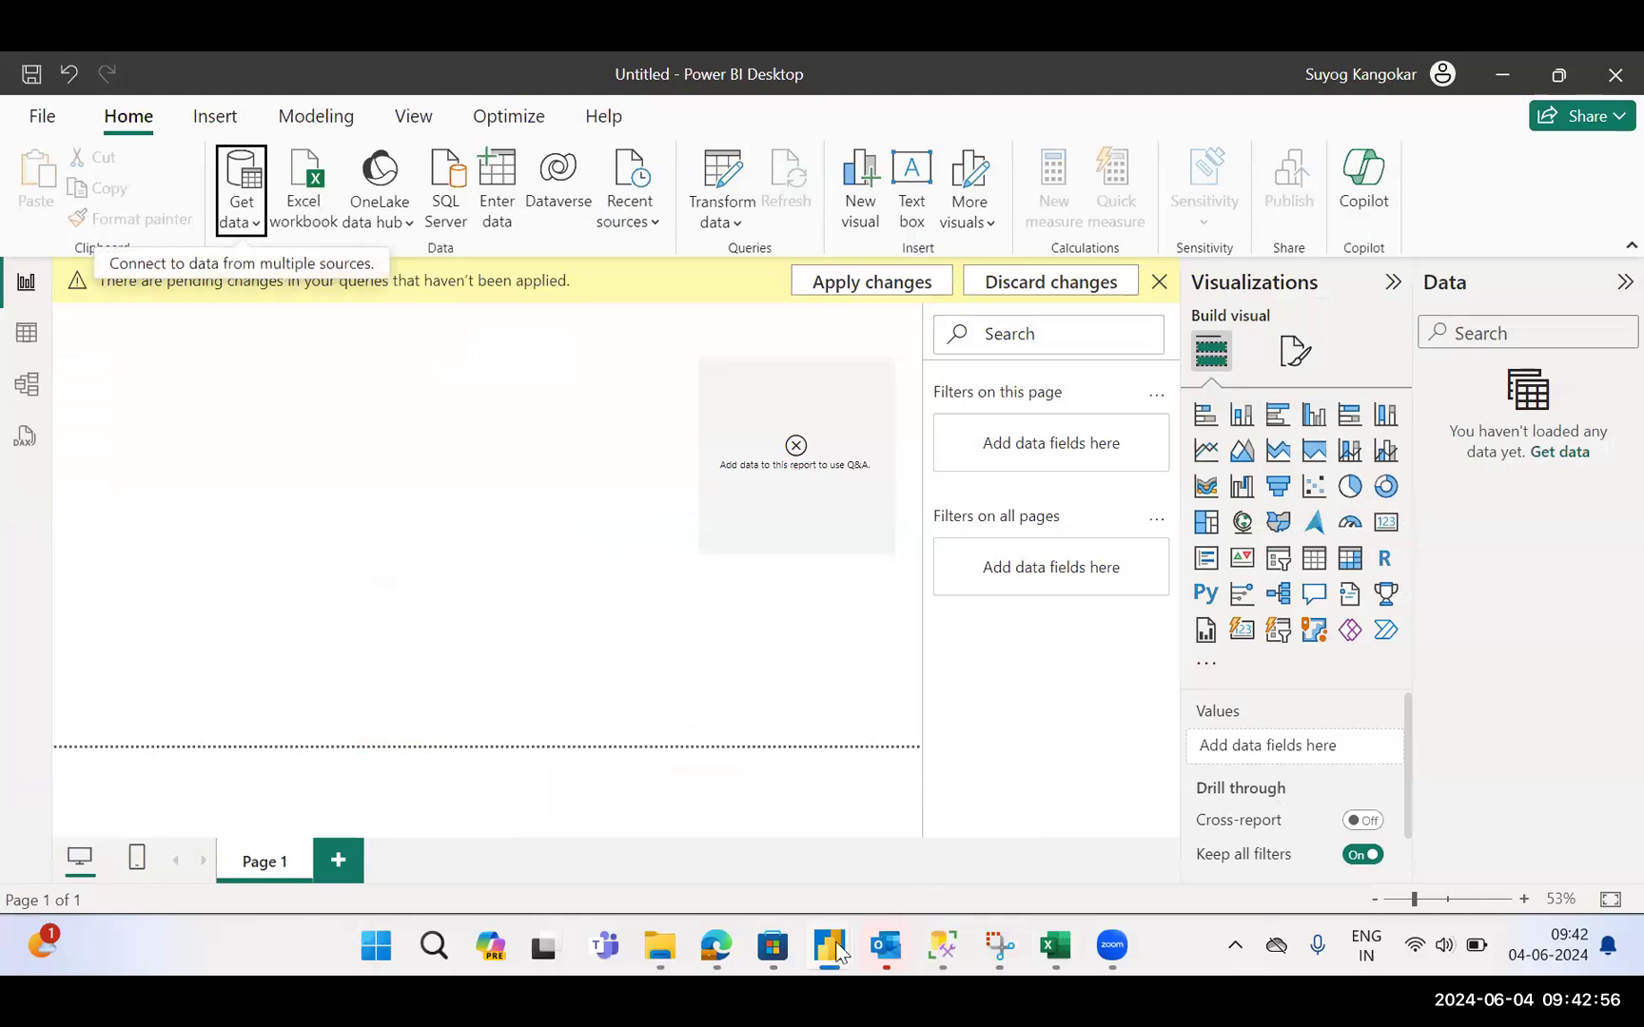
mouse_move(829, 945)
left_click(1085, 795)
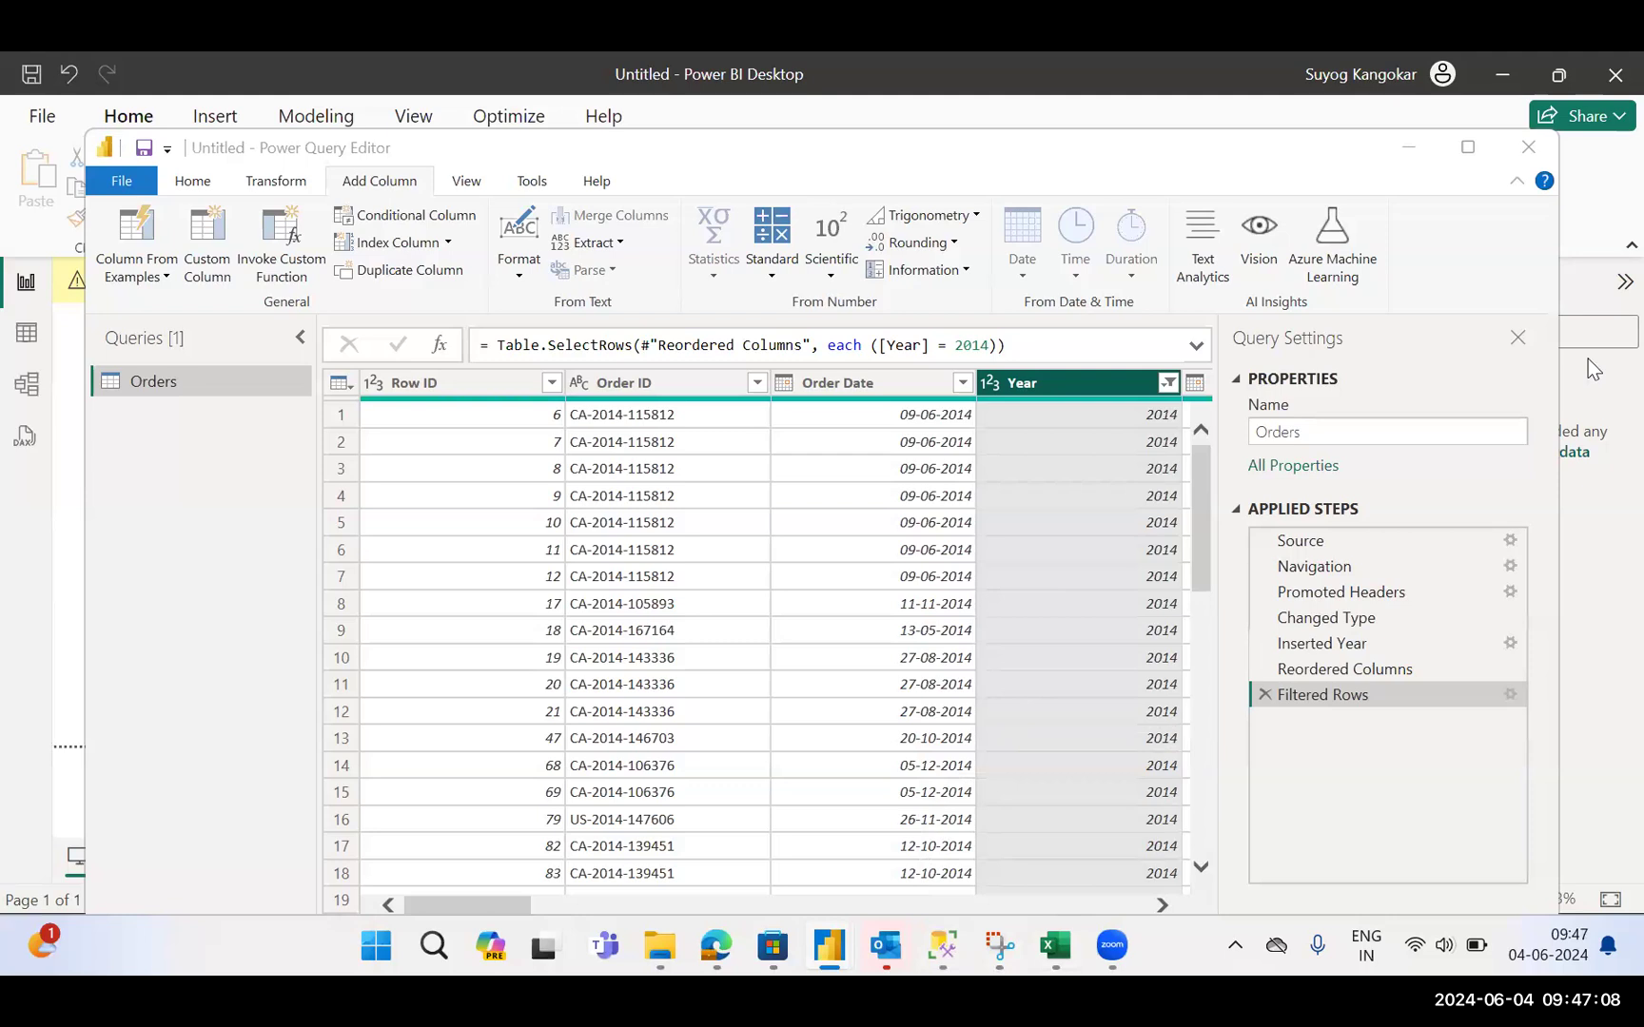
key("Down")
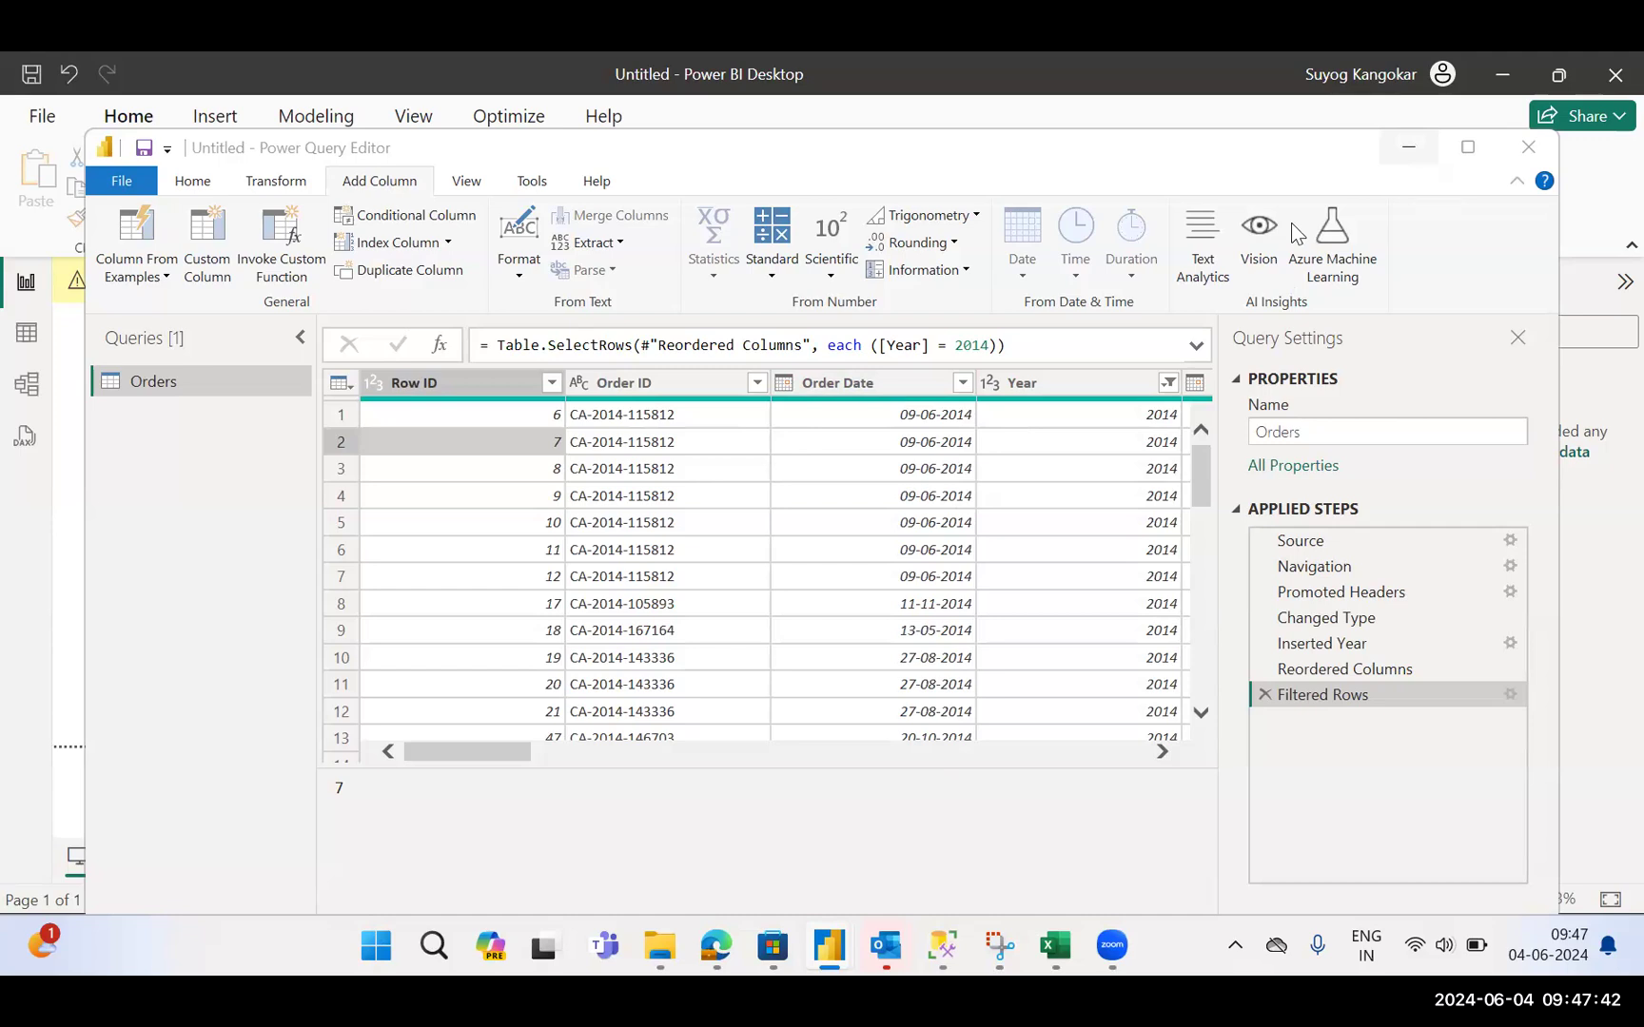
Select the Order Date column and review the Transform, Add Column, View, Tools and Help commands
left_click(842, 382)
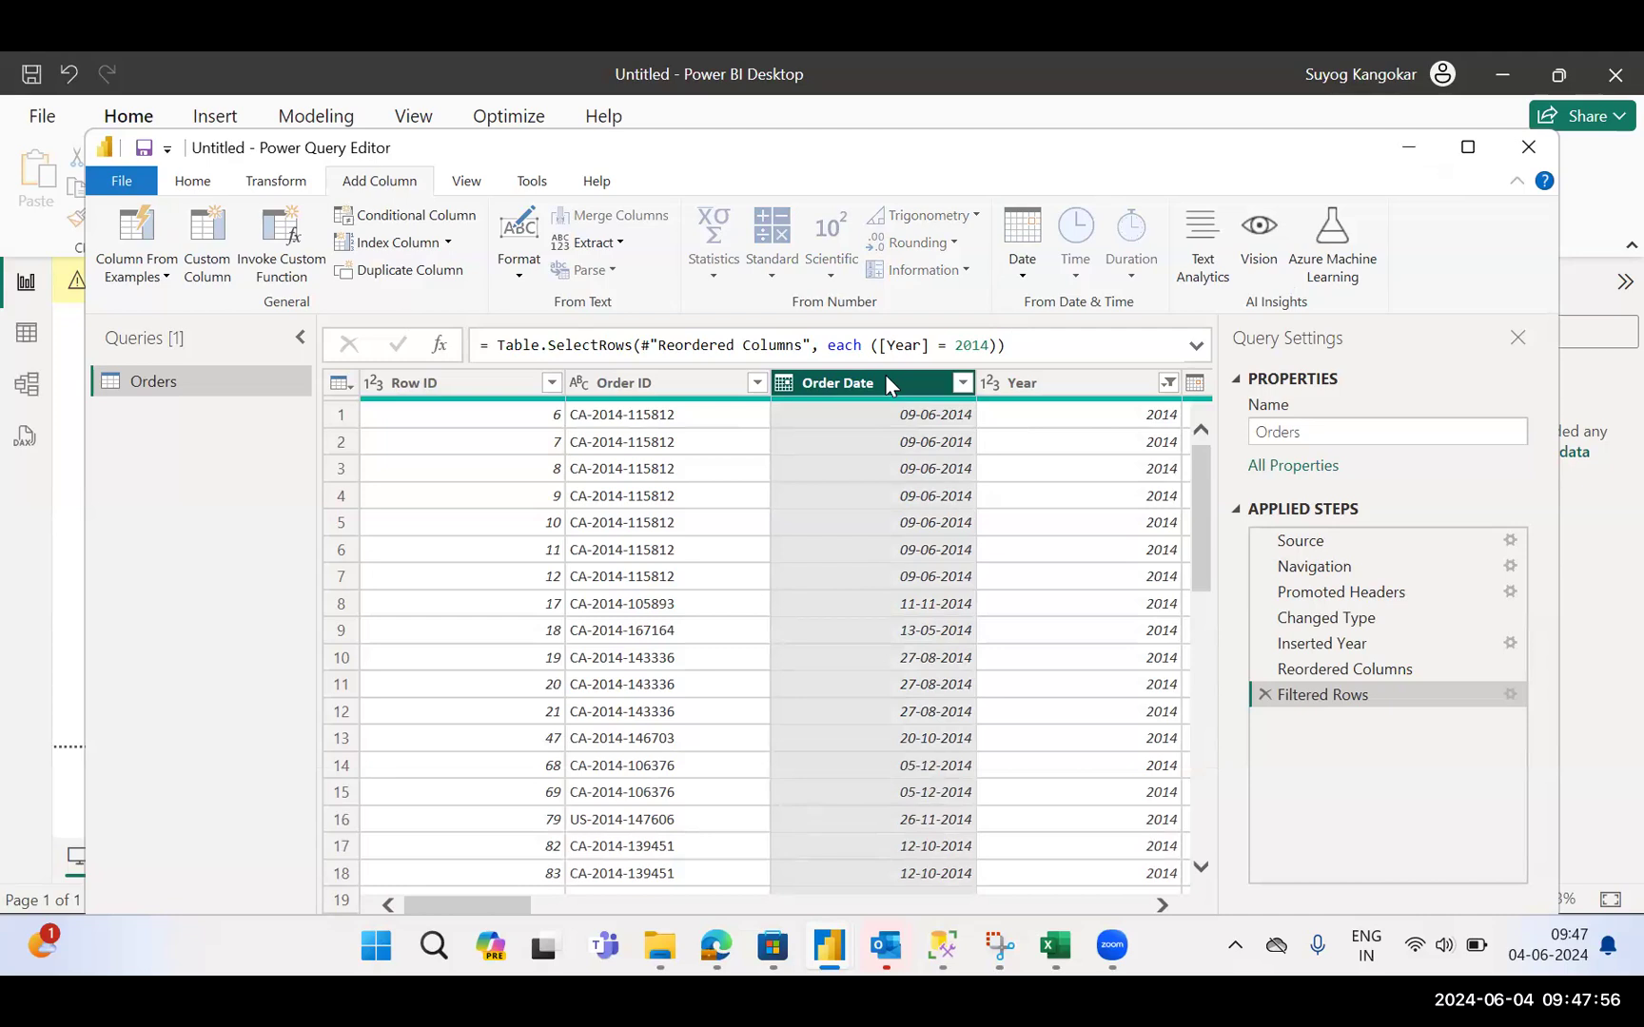
left_click(276, 183)
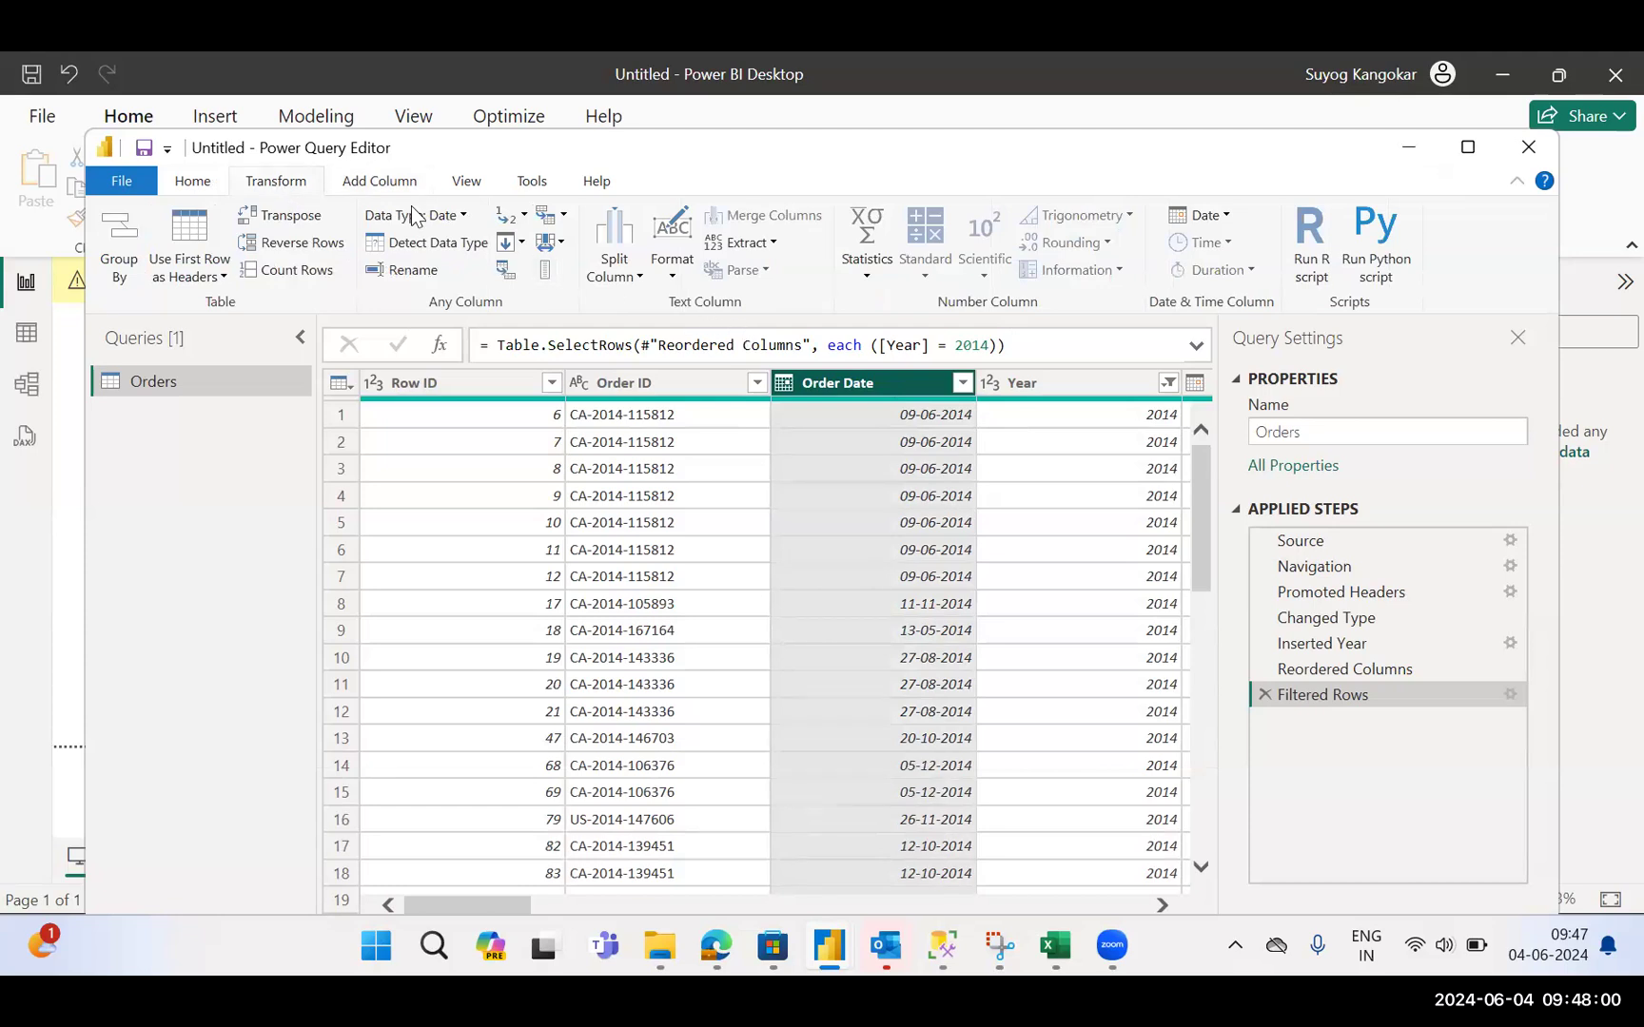
left_click(364, 178)
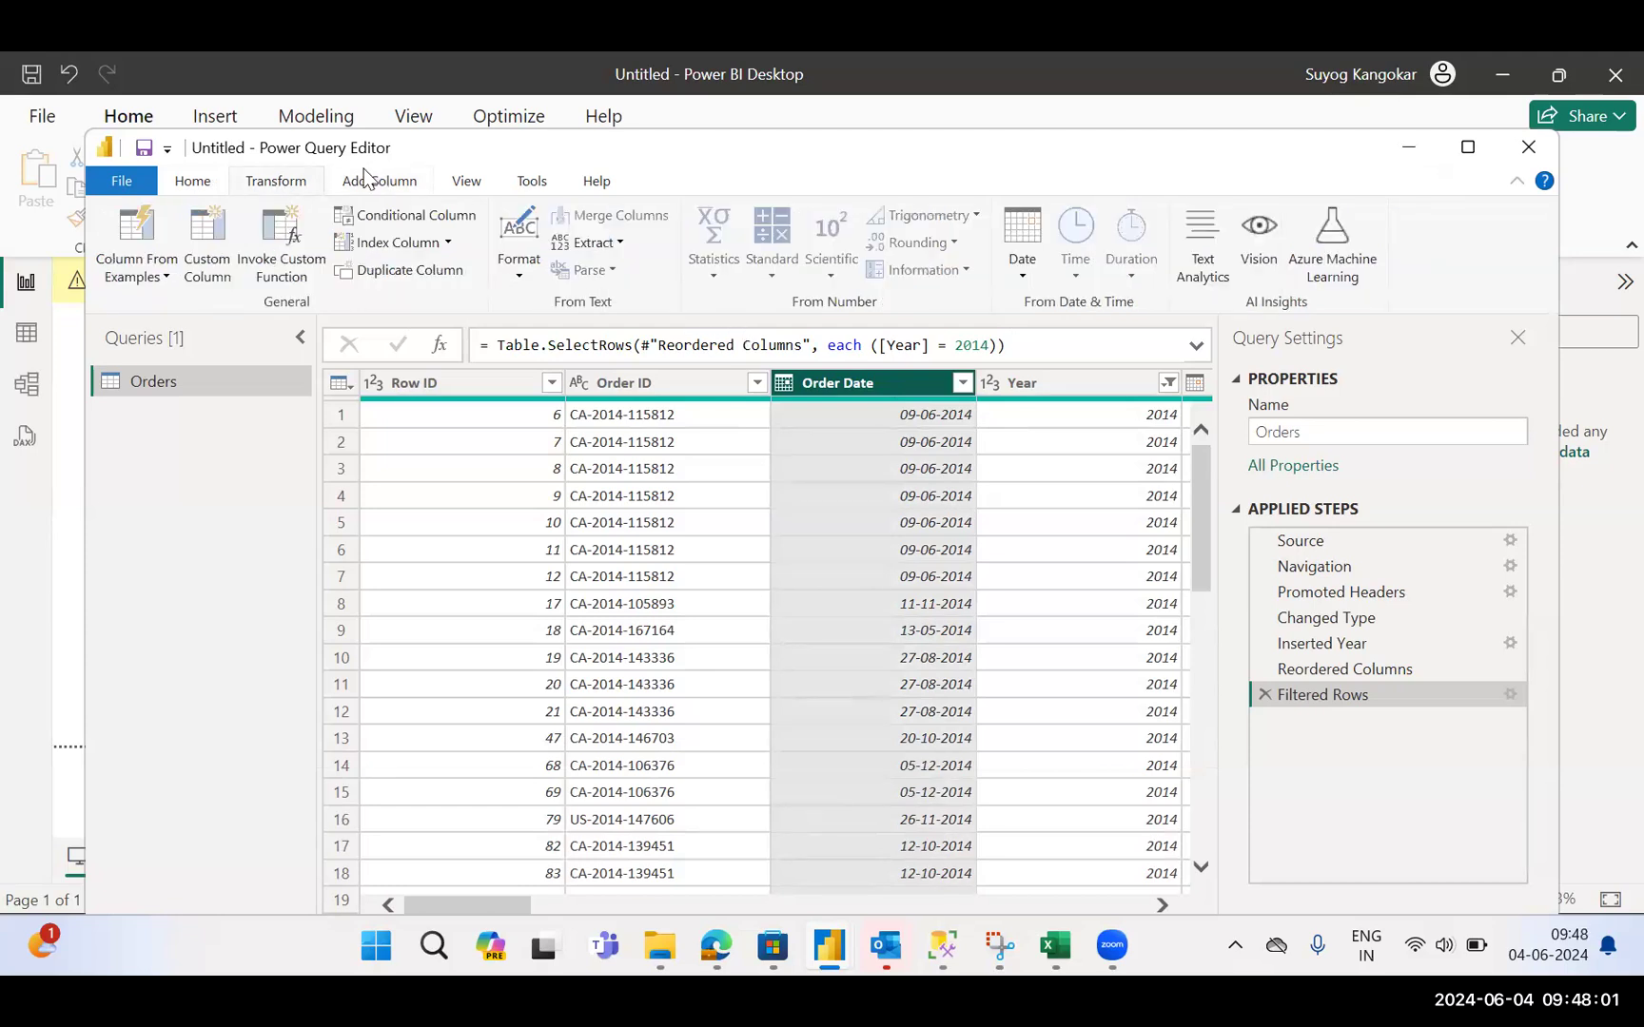
left_click(462, 189)
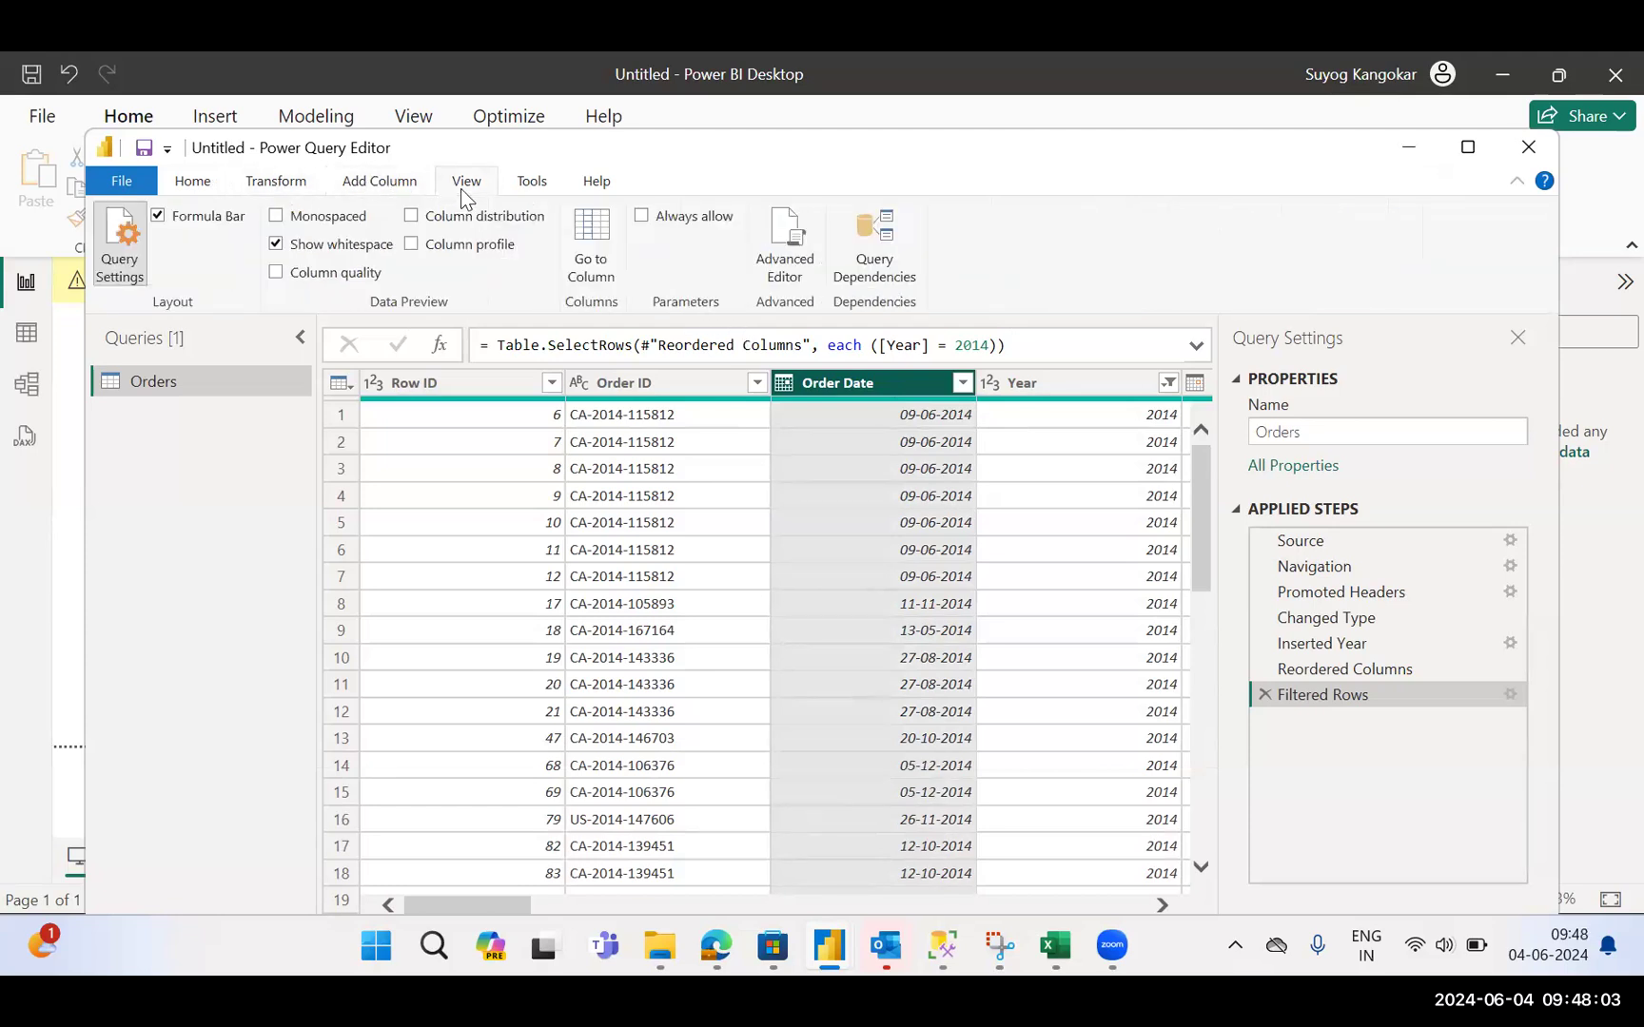
left_click(535, 186)
left_click(594, 185)
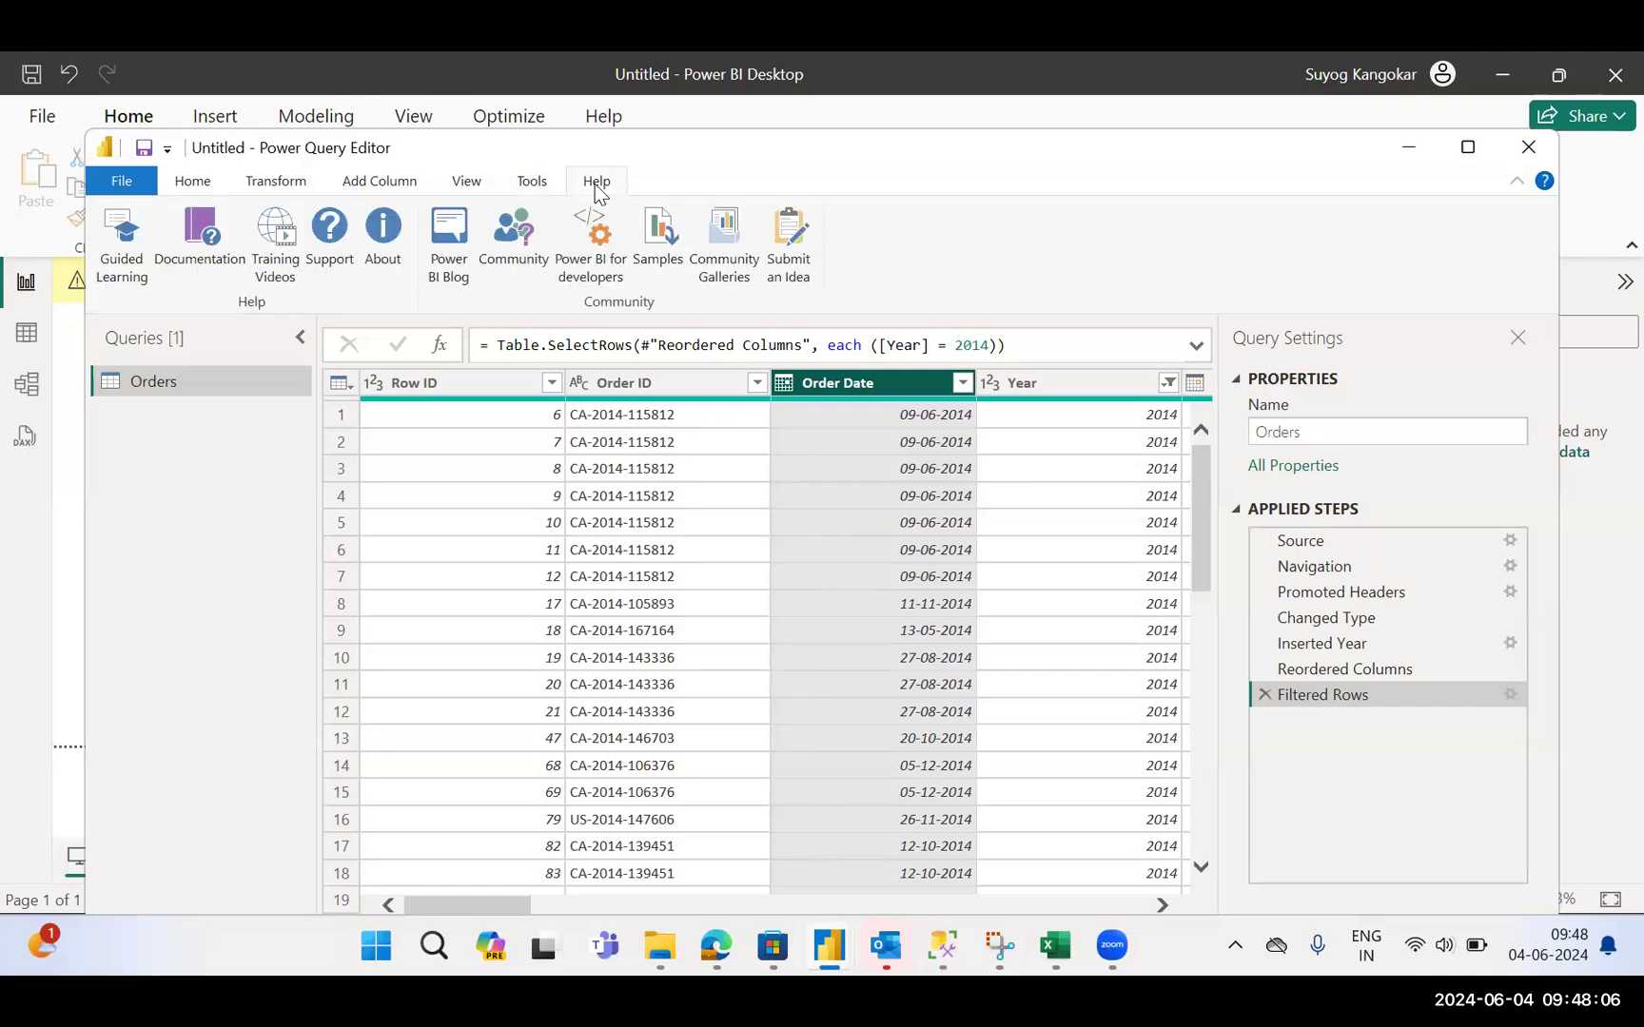